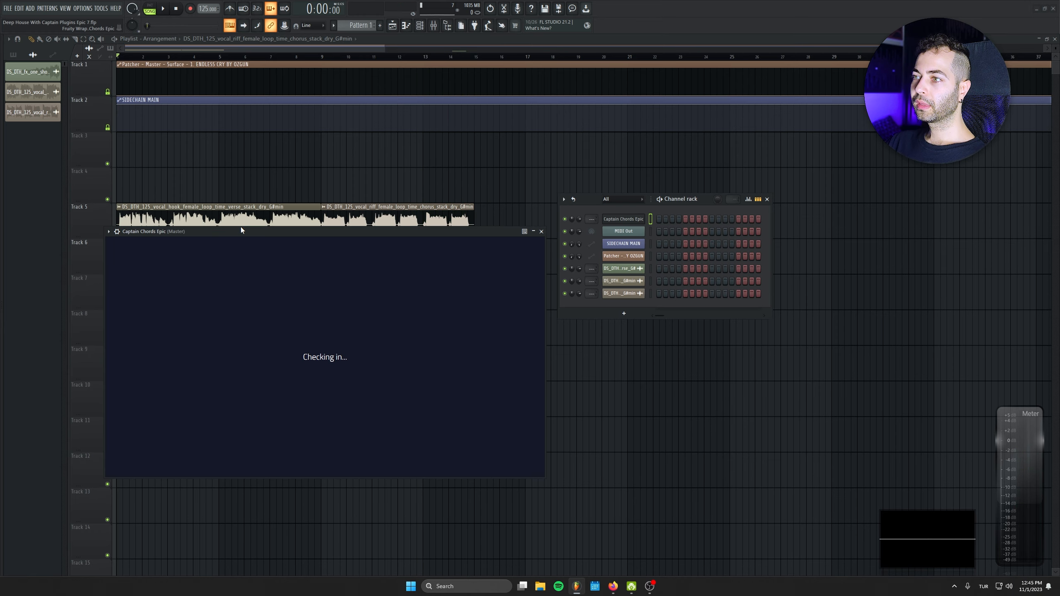
- Enlarge the Captain Chords Epic window and rearrange it with the channel rack so the vocal clips above stay uncovered
left_click_drag(241, 230, 262, 253)
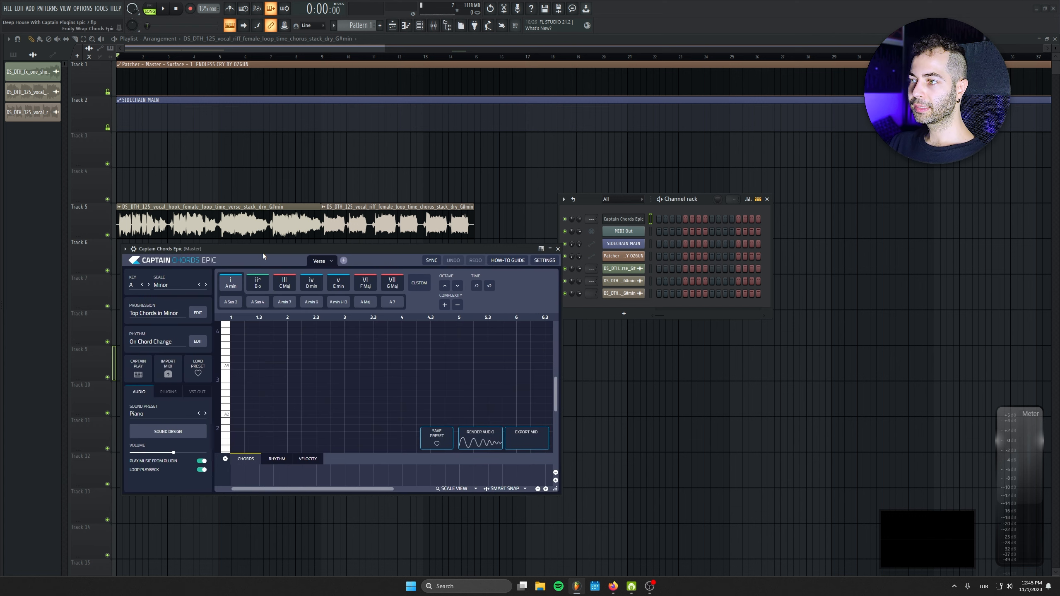
left_click(311, 283)
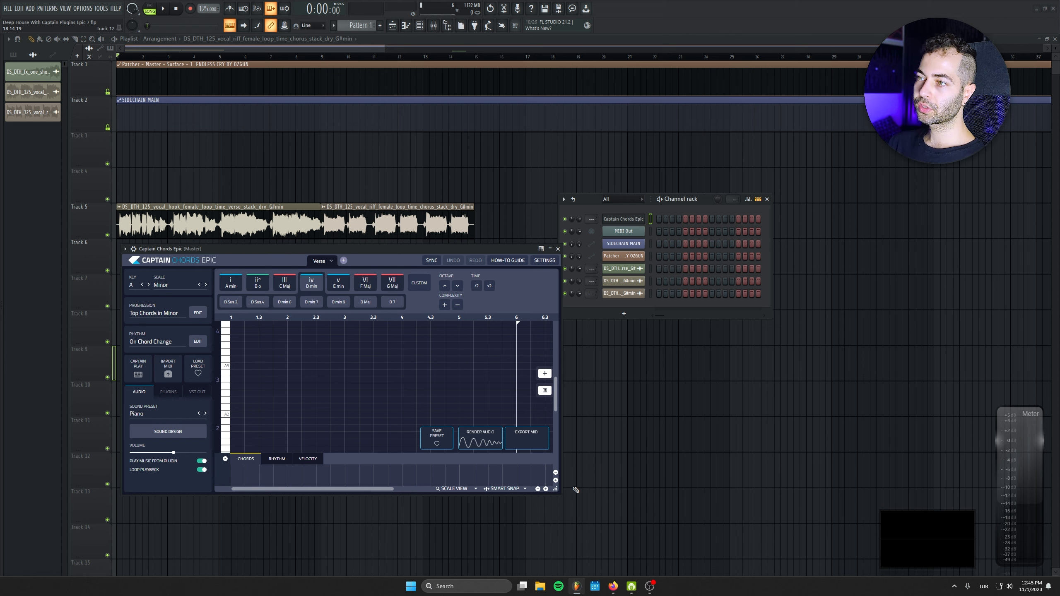
left_click_drag(559, 490, 669, 567)
scroll(459, 201, "down", 3)
mouse_move(593, 198)
left_mouse_down()
mouse_move(571, 112)
mouse_move(528, 108)
left_mouse_up()
left_click_drag(296, 247, 291, 141)
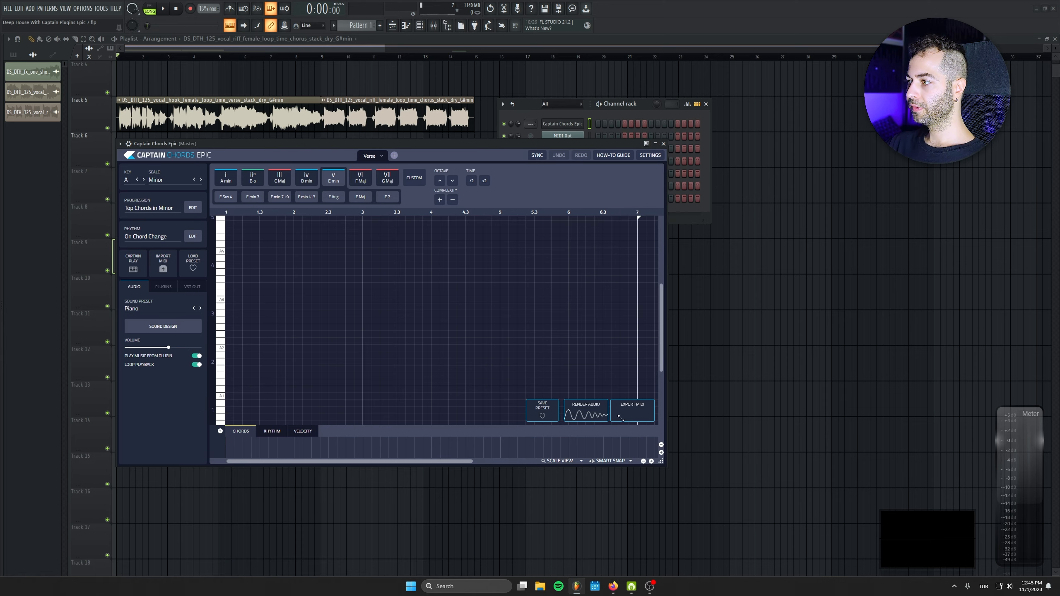
left_click_drag(620, 418, 731, 531)
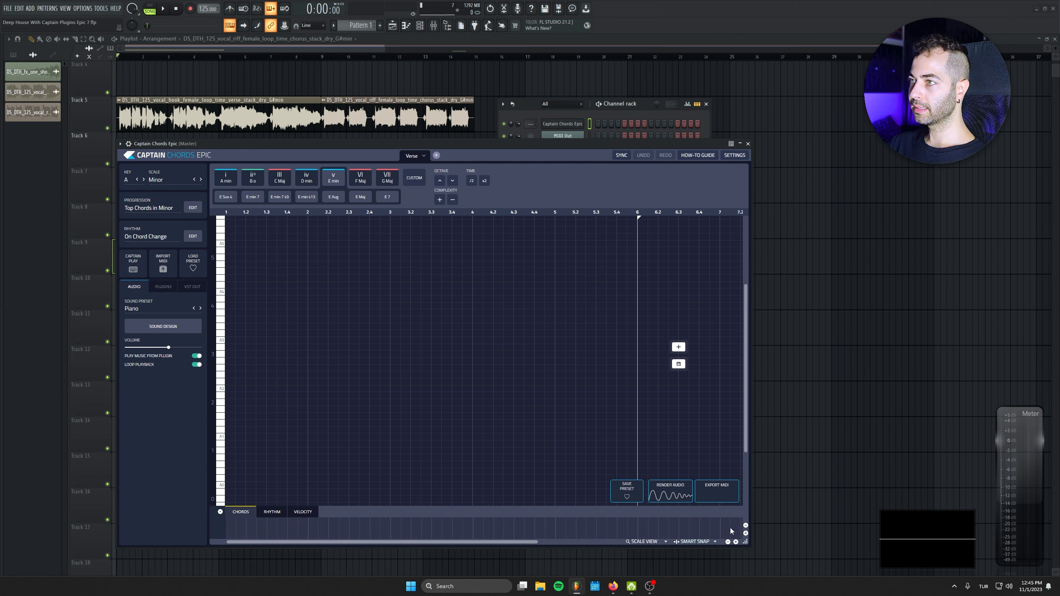
left_click_drag(245, 139, 248, 140)
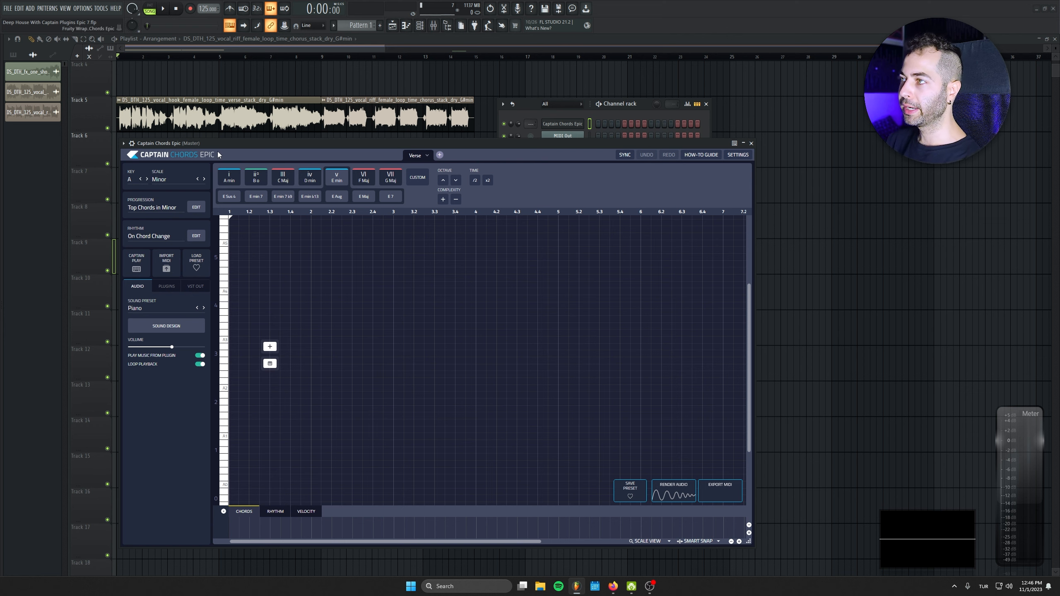
- Set the chord plugin's key to G# and its scale to Minor
left_click(135, 178)
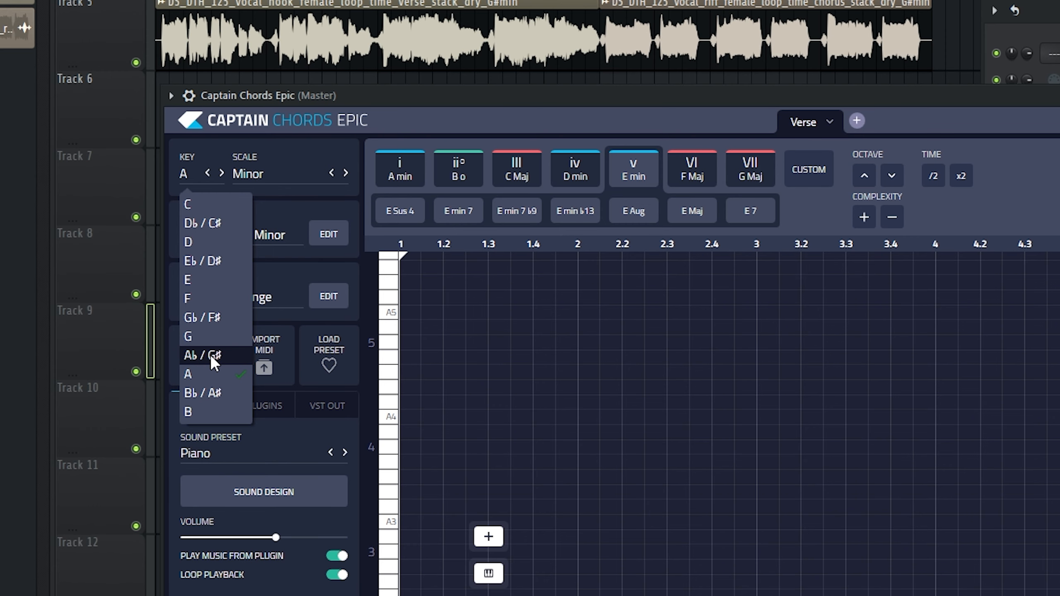
left_click(140, 263)
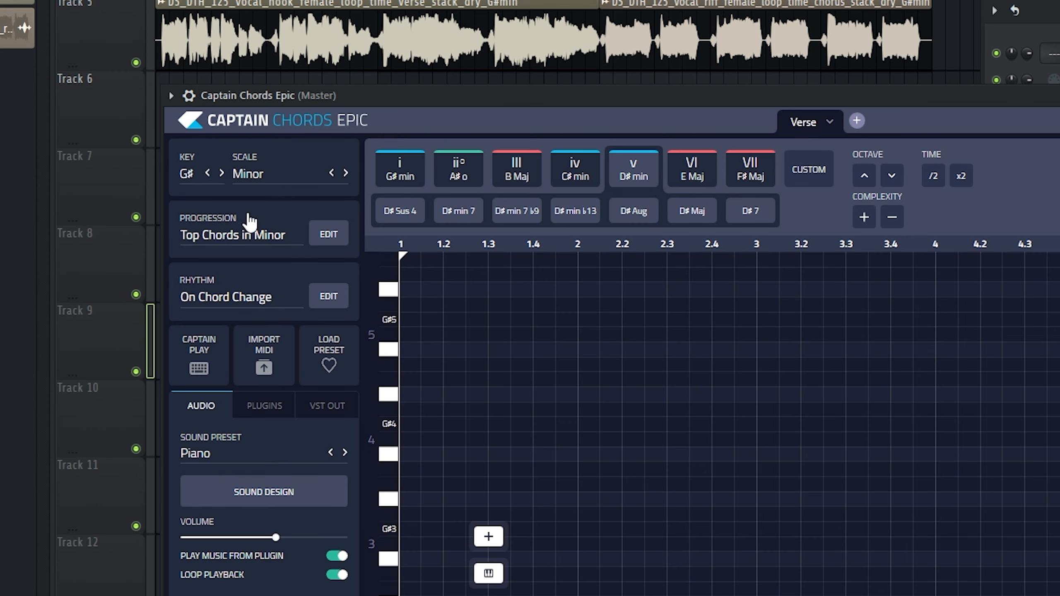
left_click(252, 183)
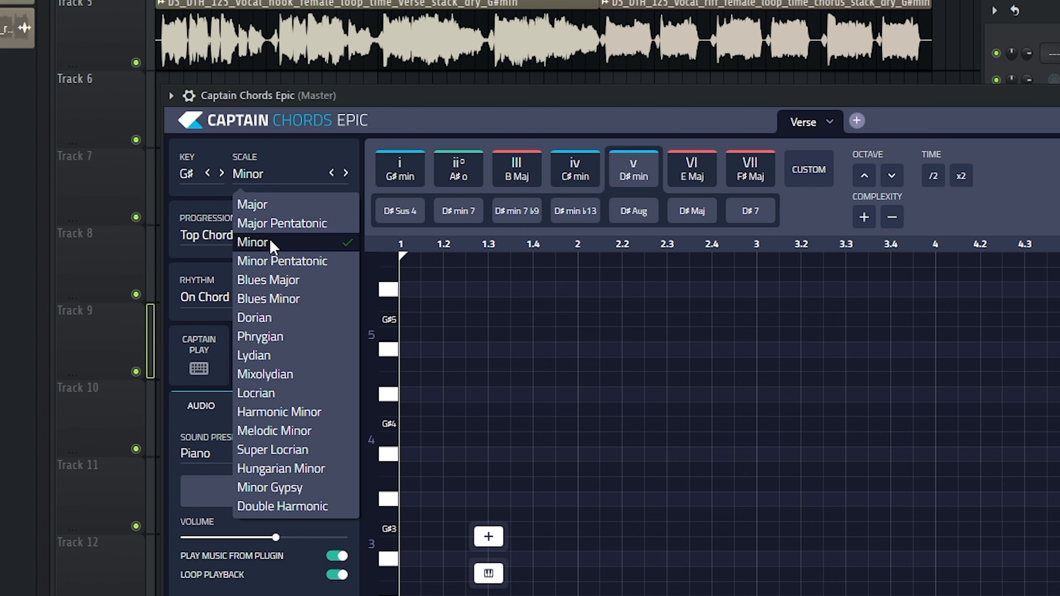
left_click(471, 127)
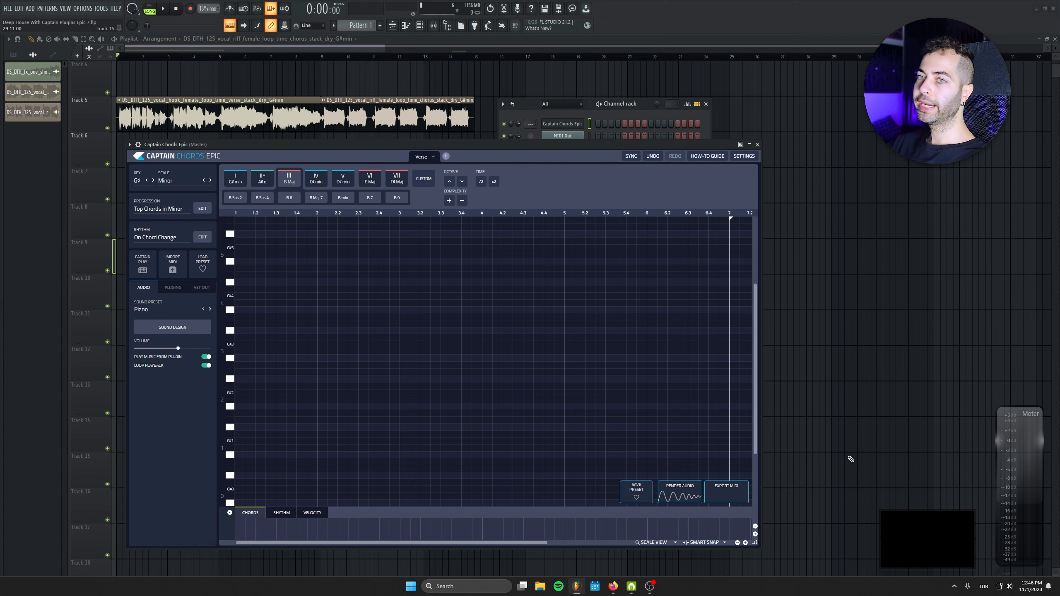
mouse_move(379, 440)
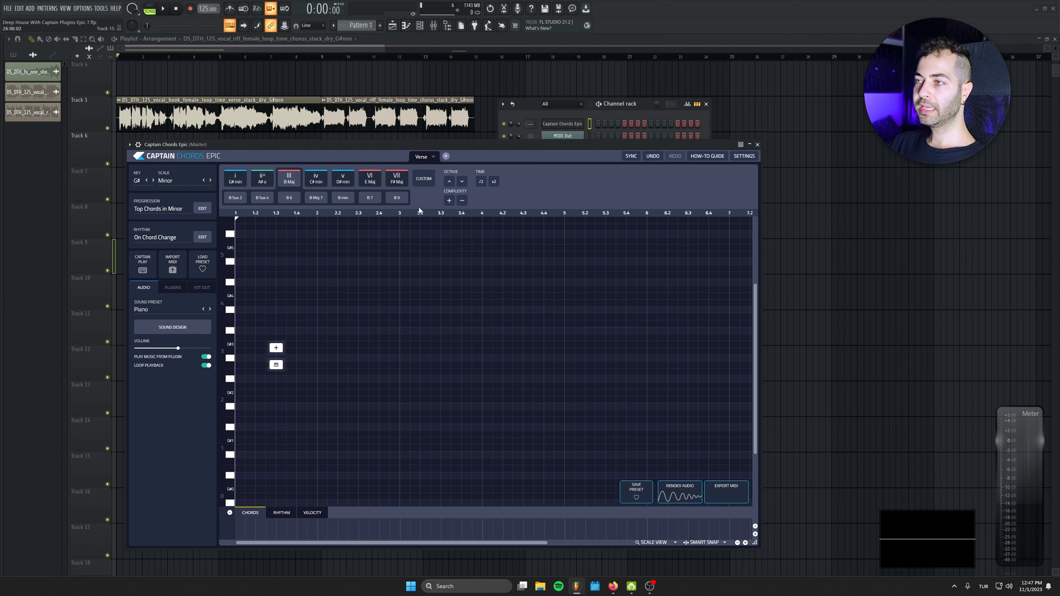
key("F6")
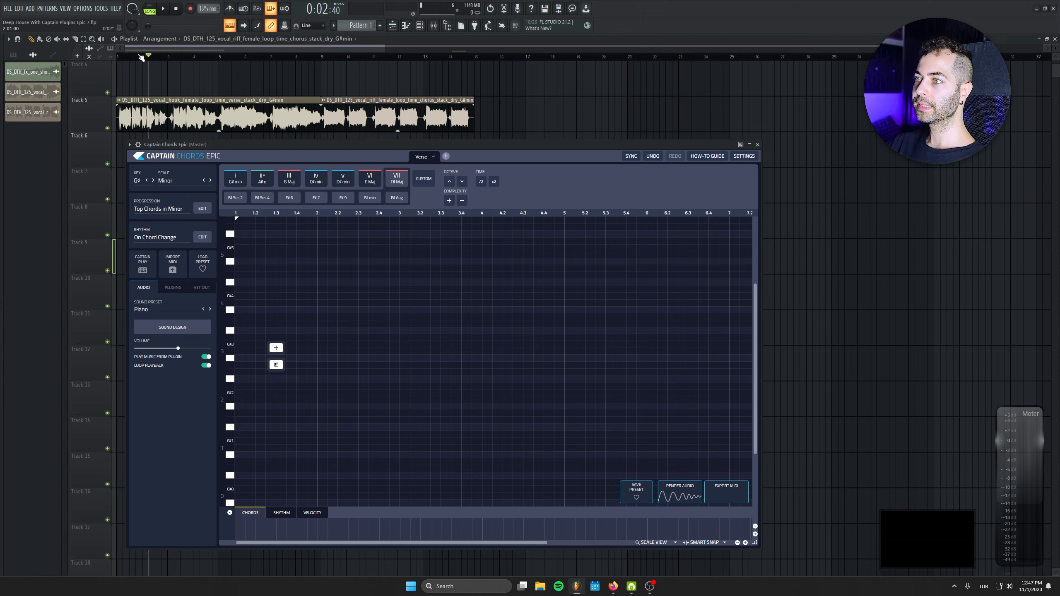
left_click_drag(253, 148, 248, 144)
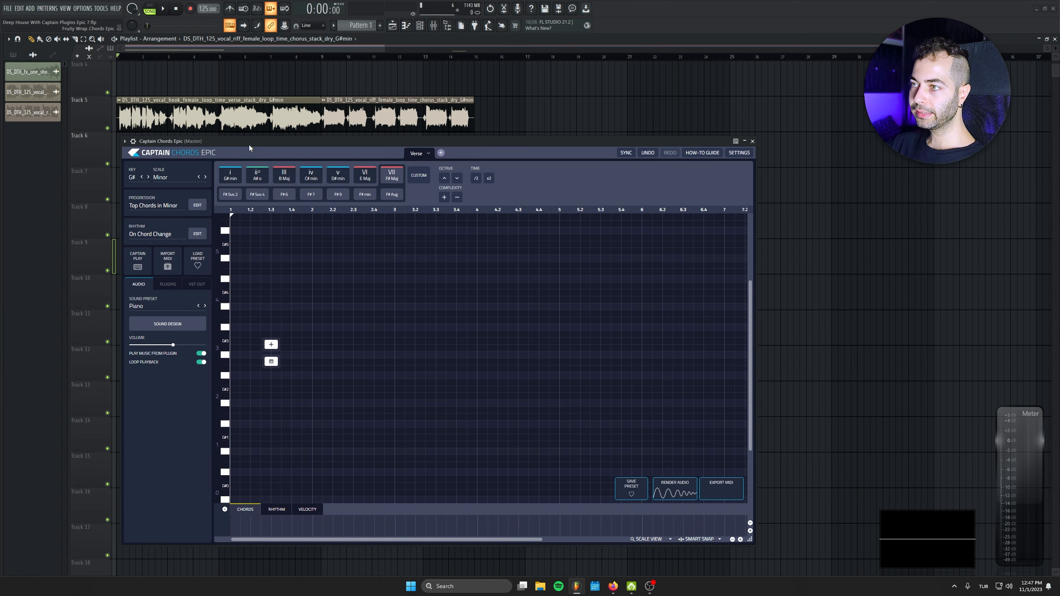
- Load the VI7-iv7-i7-VIIdom7 progression from the House bank's Seventh Chords in Minor collection and play it with the vocals
left_click(155, 202)
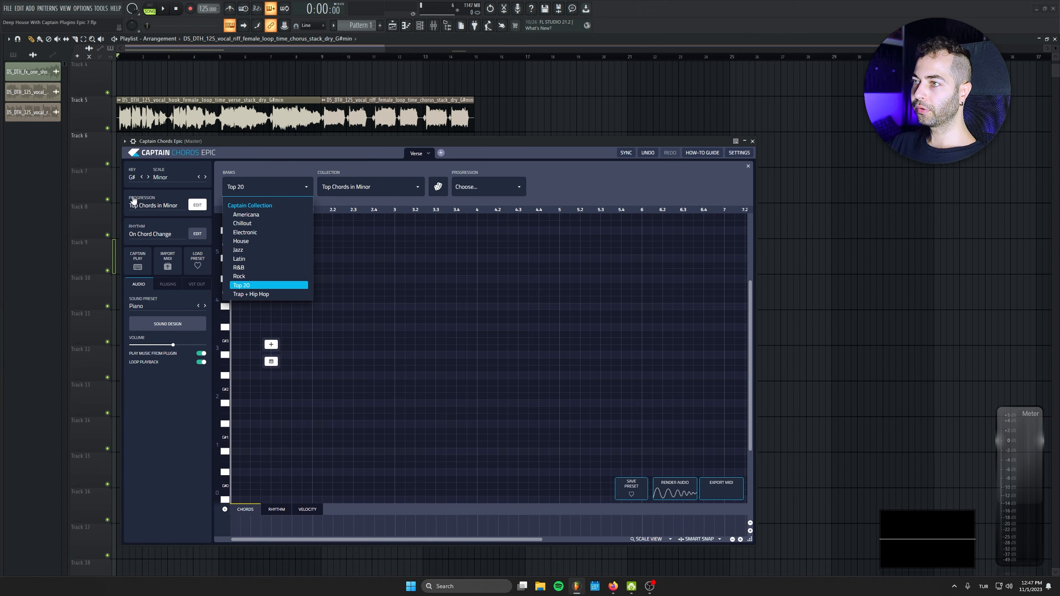
left_click(245, 189)
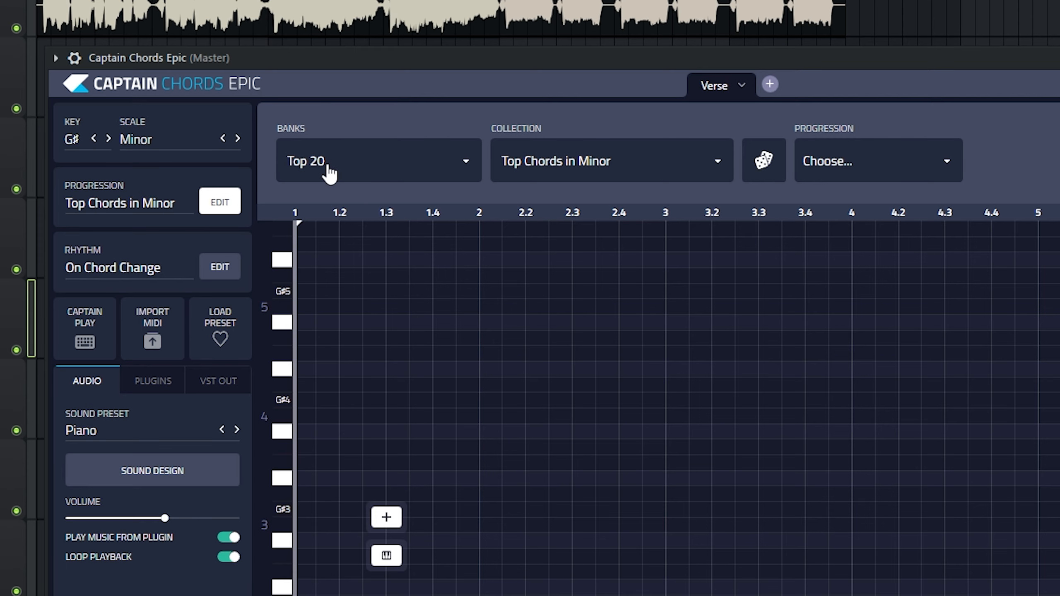
left_click(328, 171)
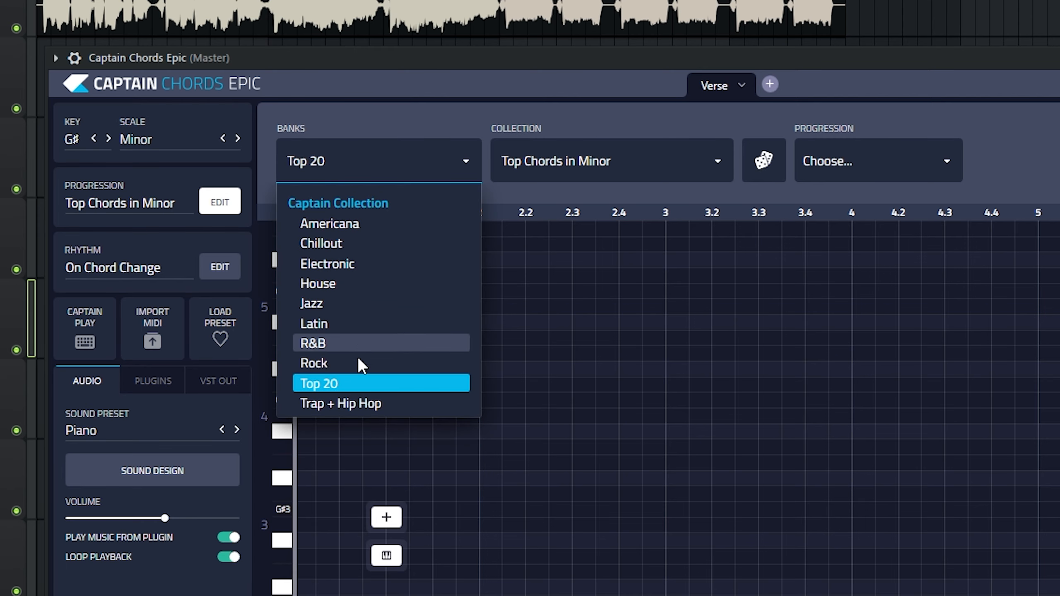
left_click(346, 285)
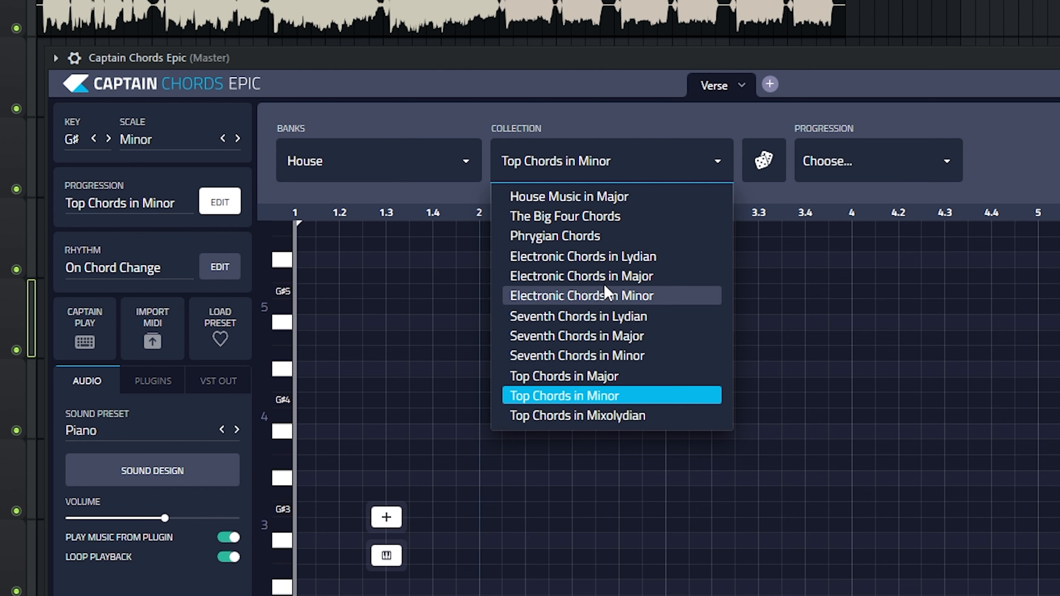
left_click(614, 356)
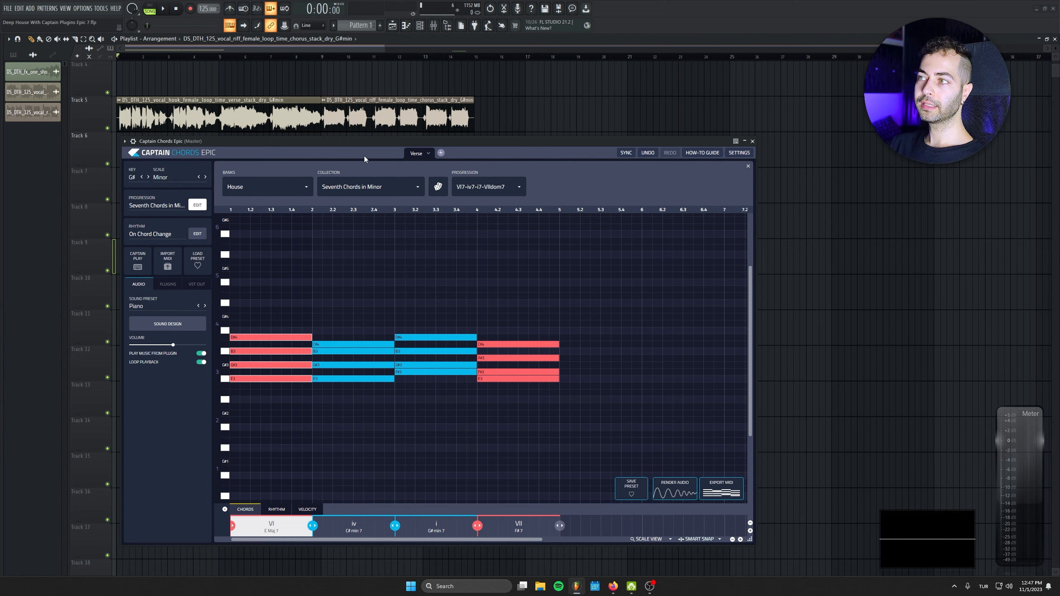
key("space")
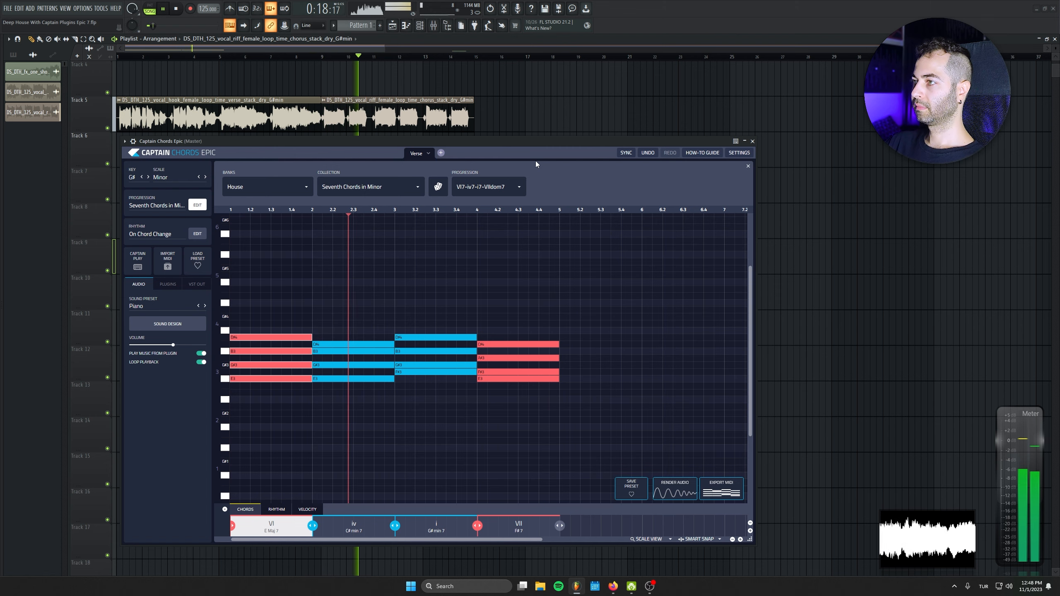
key("space")
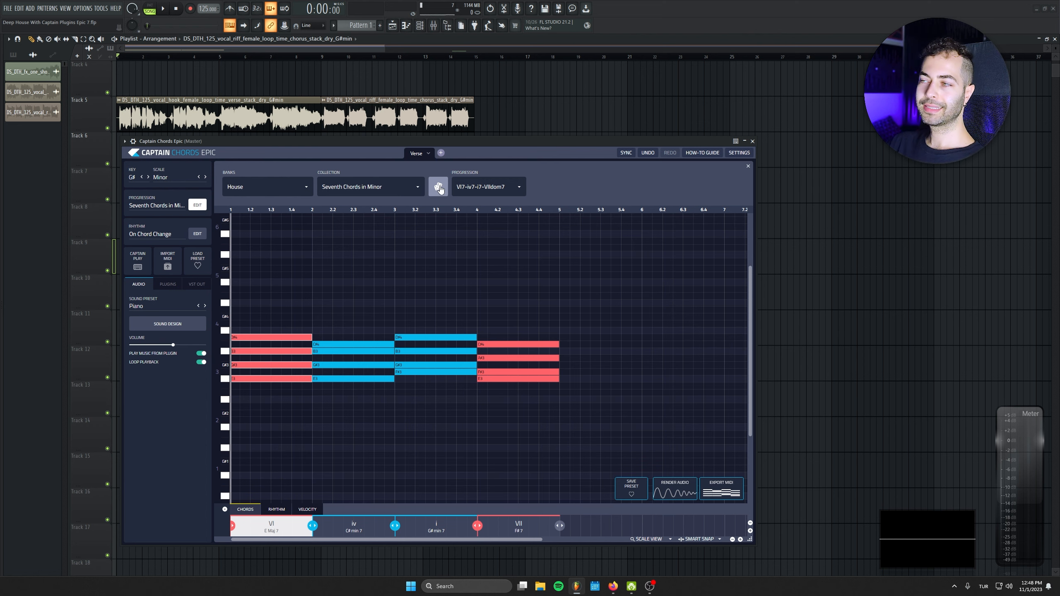
- Switch the collection to Top Chords in Minor and randomize the progression to i-iv-III-V
left_click(375, 187)
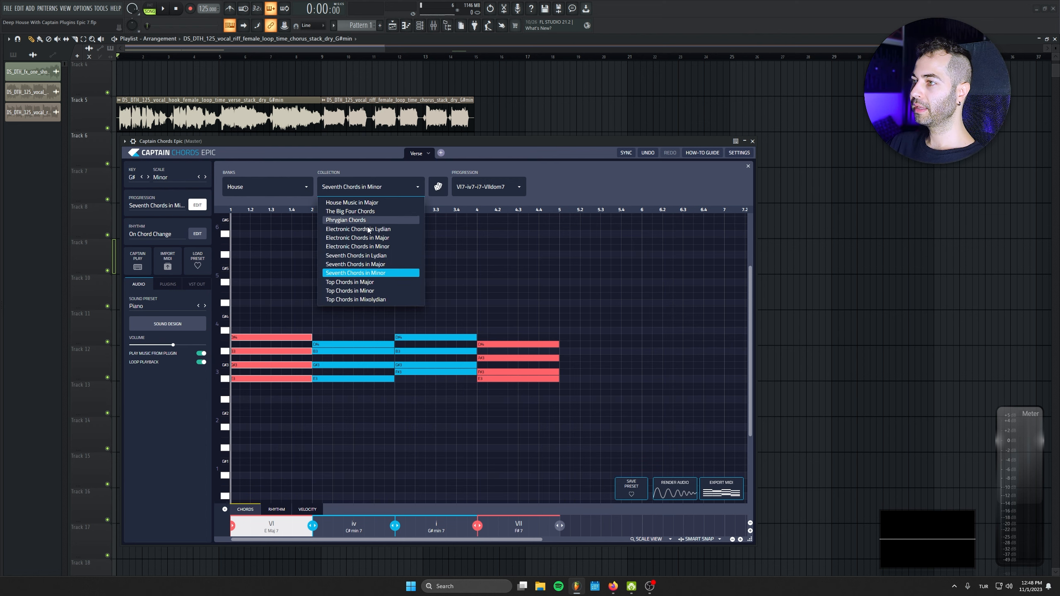
left_click(372, 291)
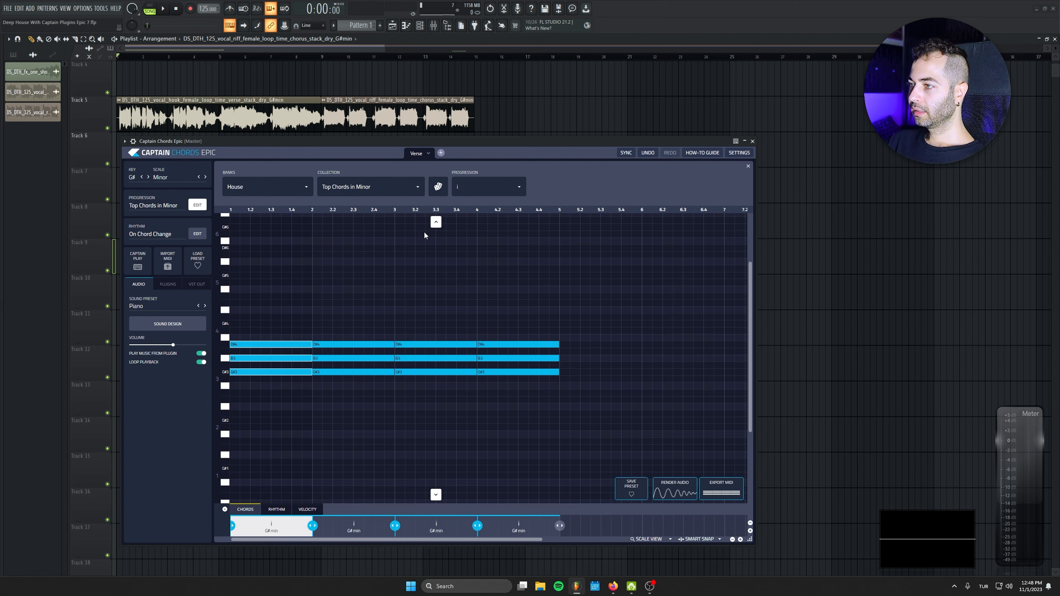
left_click(438, 188)
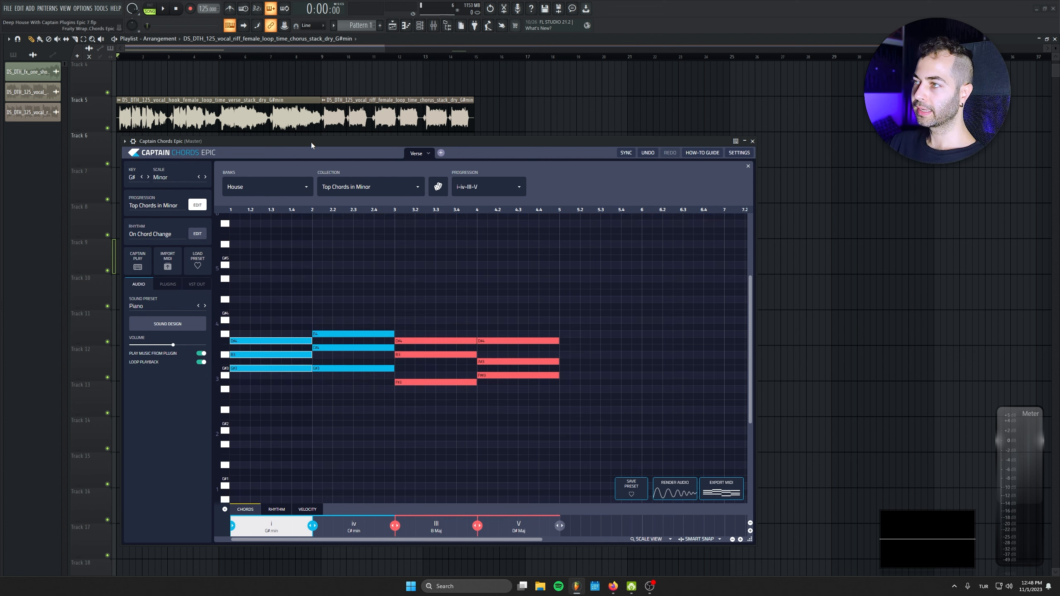
- Play the i-iv-III-V progression with the vocals and show the plugin wrapper's channel controls
key("space")
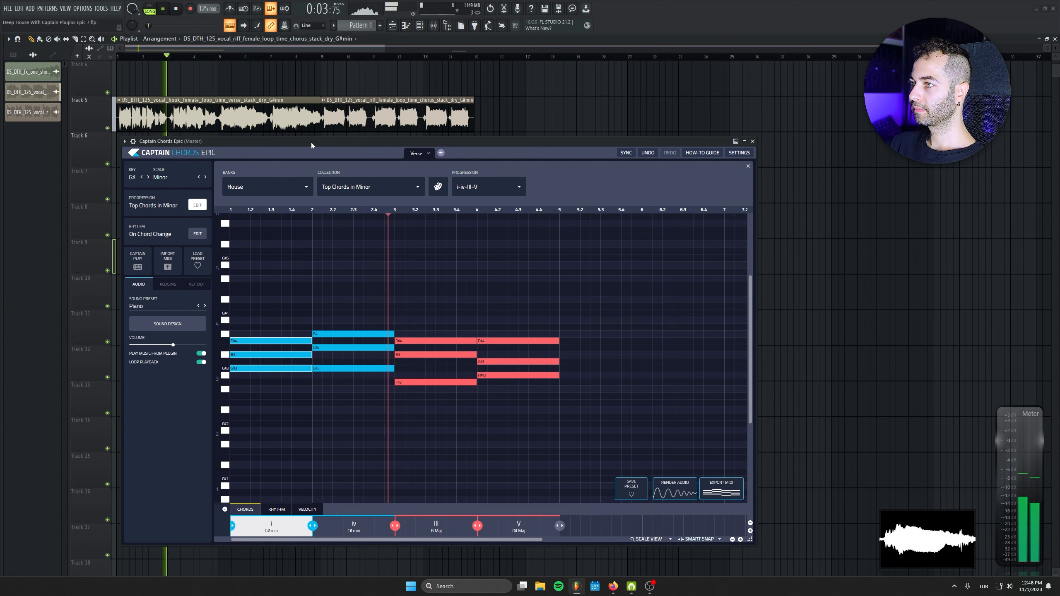
left_click(133, 141)
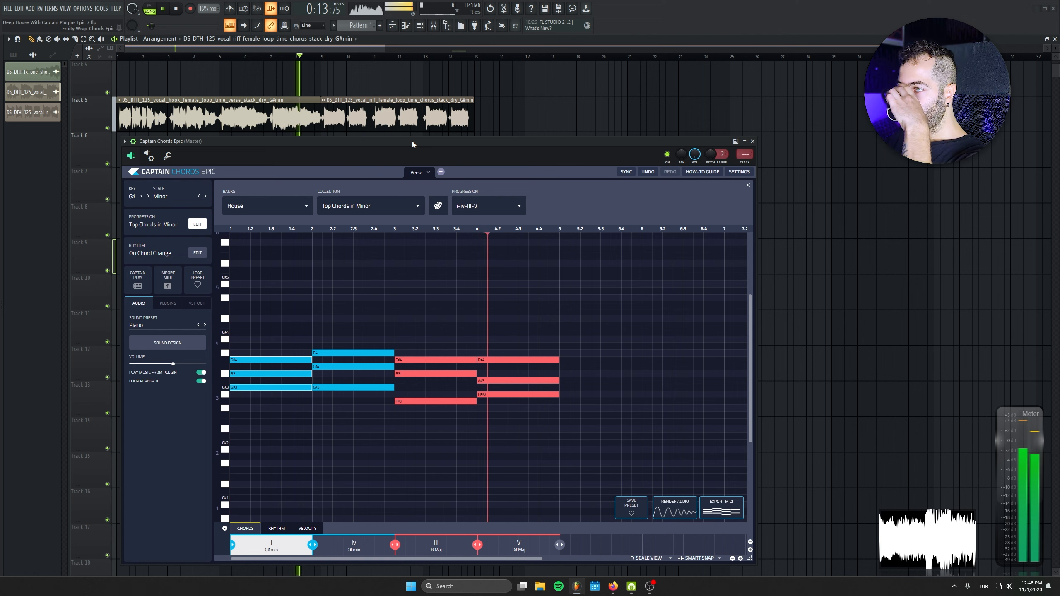
left_click(181, 11)
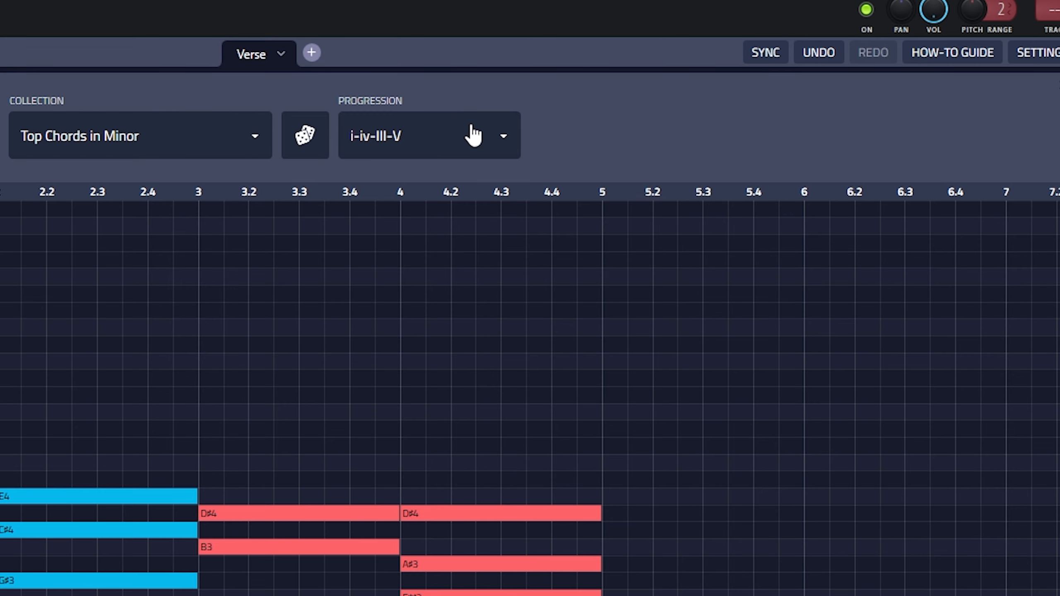
- Look through the list of progressions available in the Top Chords in Minor collection without choosing another one
left_click(474, 134)
scroll(457, 541, "up", 10)
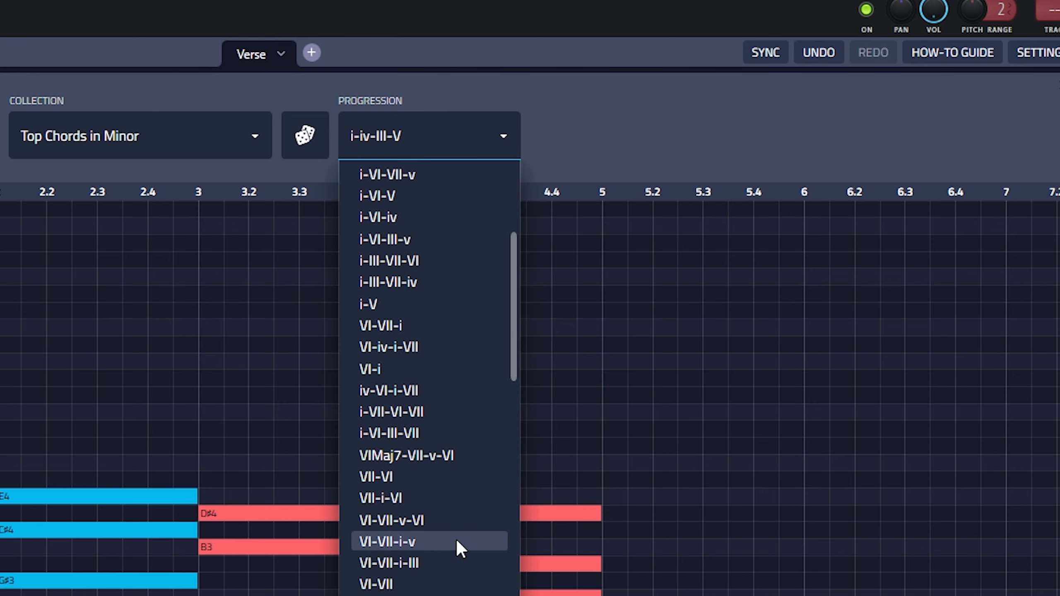
scroll(456, 541, "up", 5)
scroll(456, 540, "down", 15)
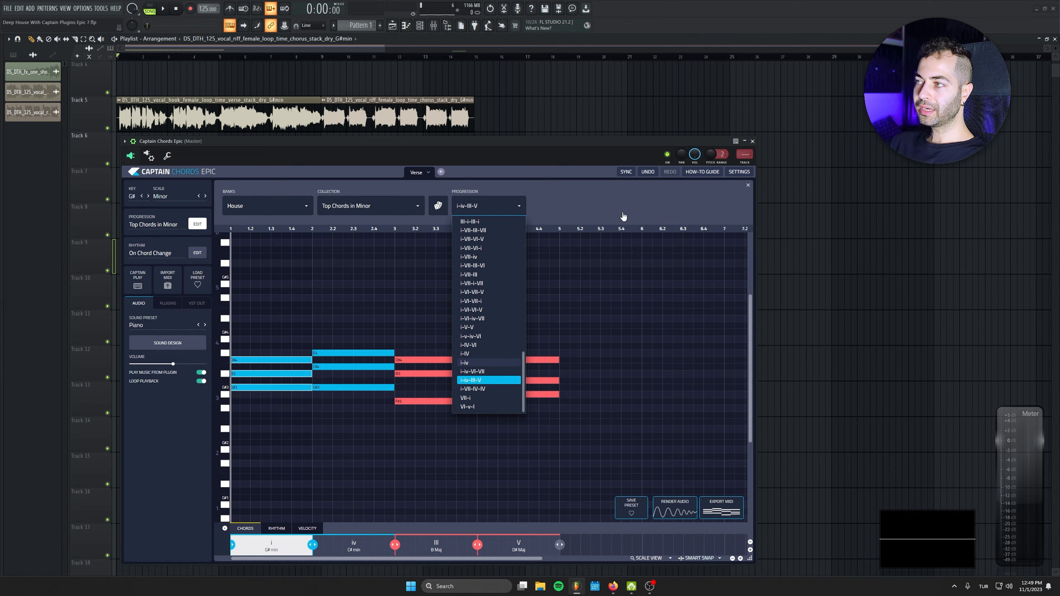
left_click(622, 216)
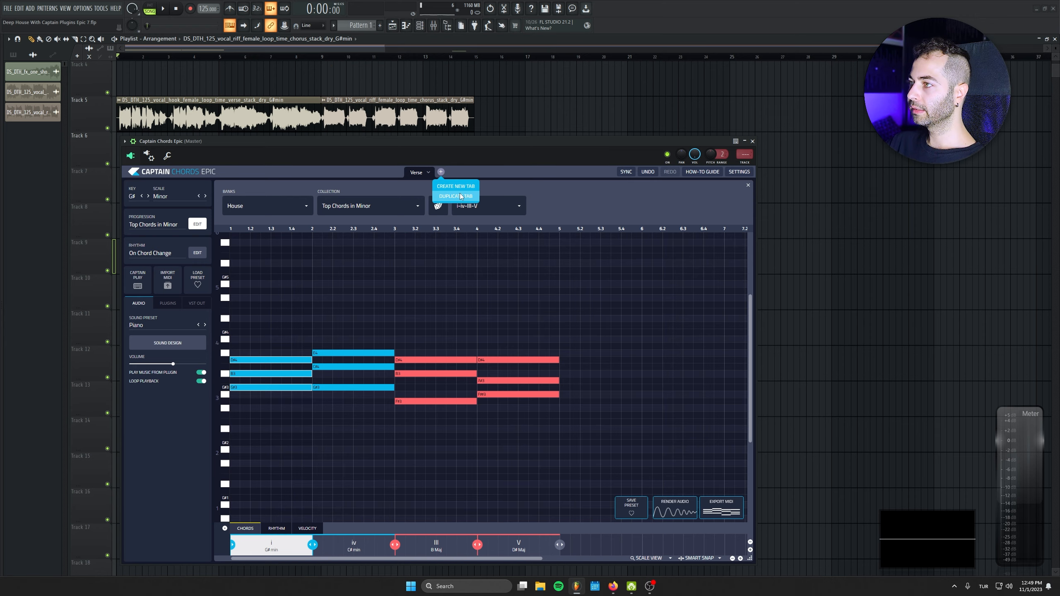
- Create a new empty plugin tab named Chorus beside the Verse tab
left_click(441, 172)
type("Chorus")
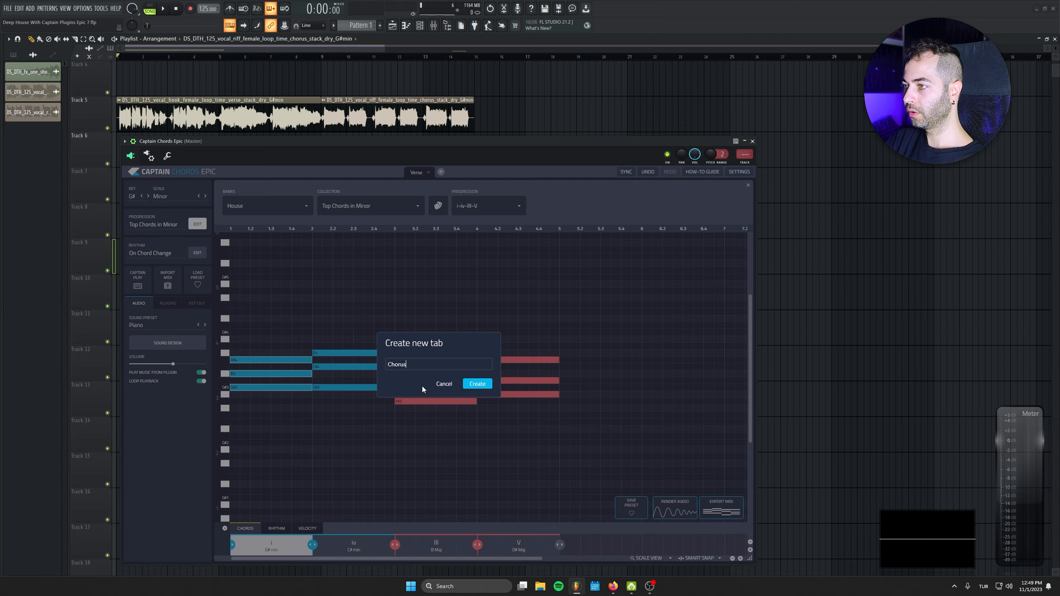
left_click(486, 383)
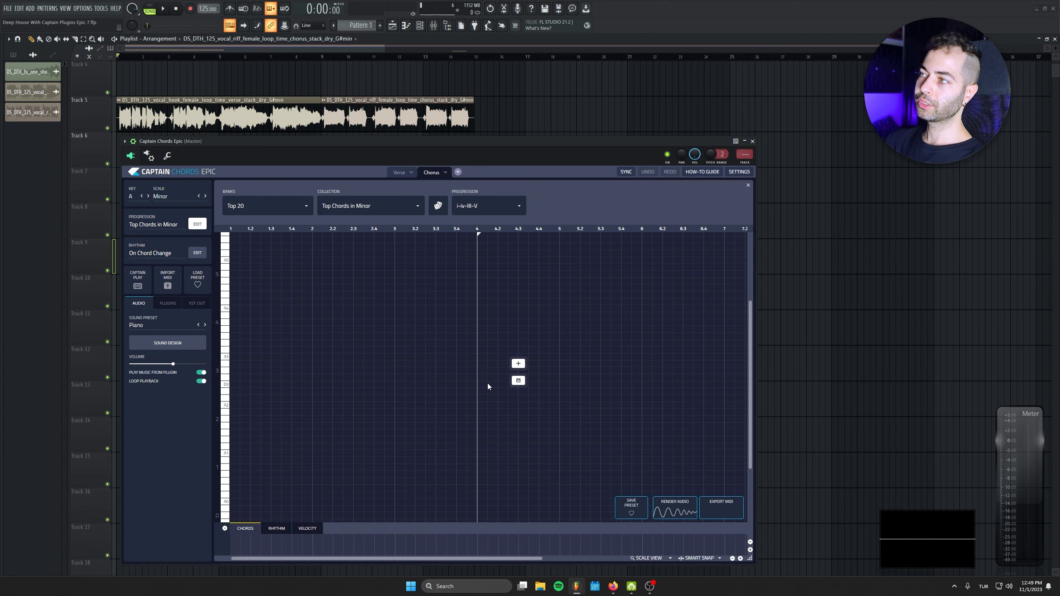
- Delete the Chorus tab, leaving only the Verse tab
left_click(446, 172)
left_click(453, 207)
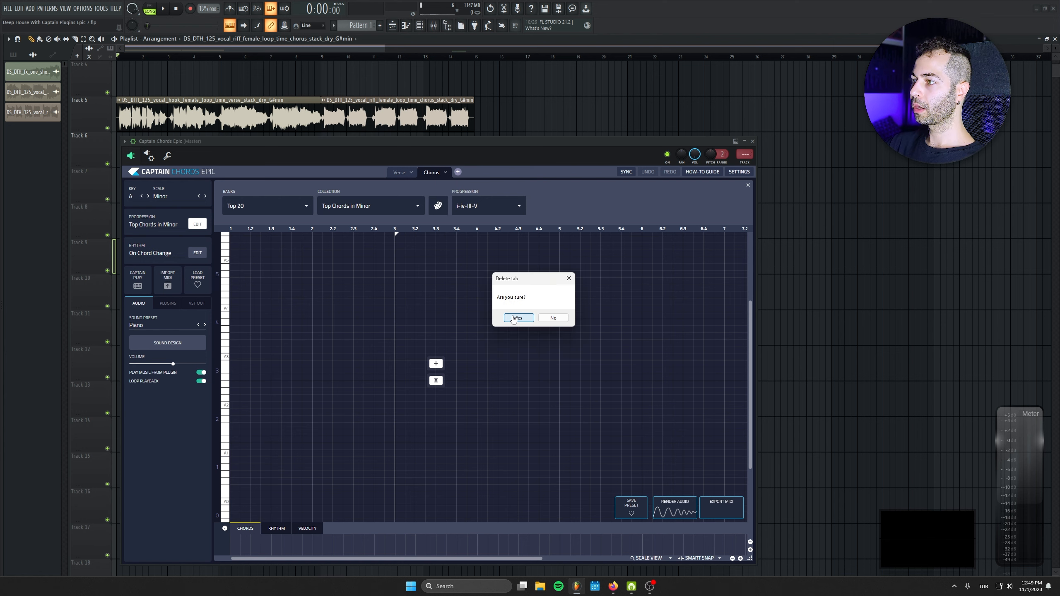
left_click(513, 317)
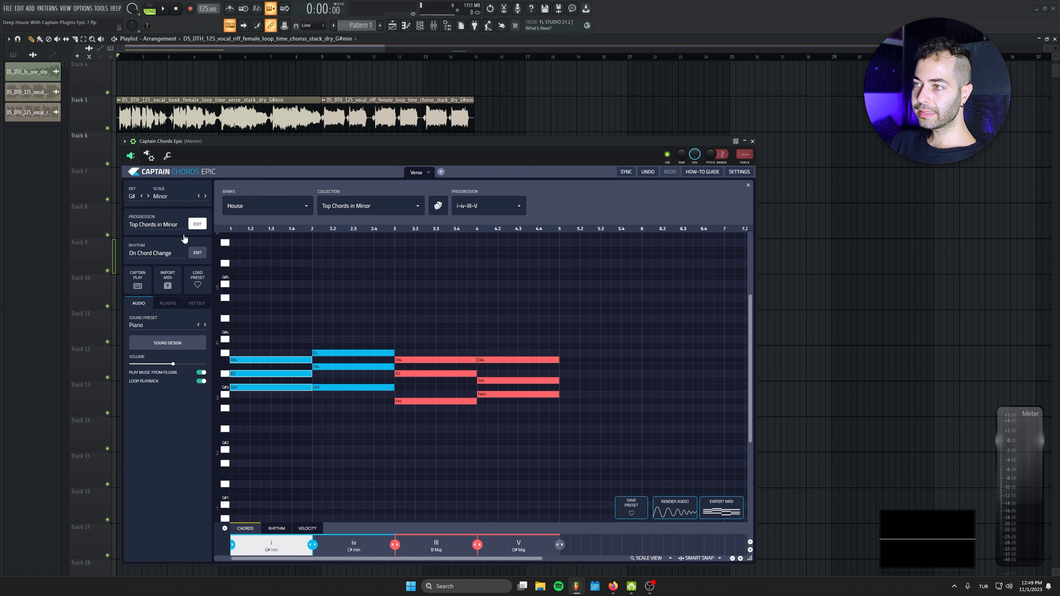
- Close the progression chooser, preview the iv and III chords in the Verse progression, and select its first i chord
left_click(322, 255)
left_click(286, 260)
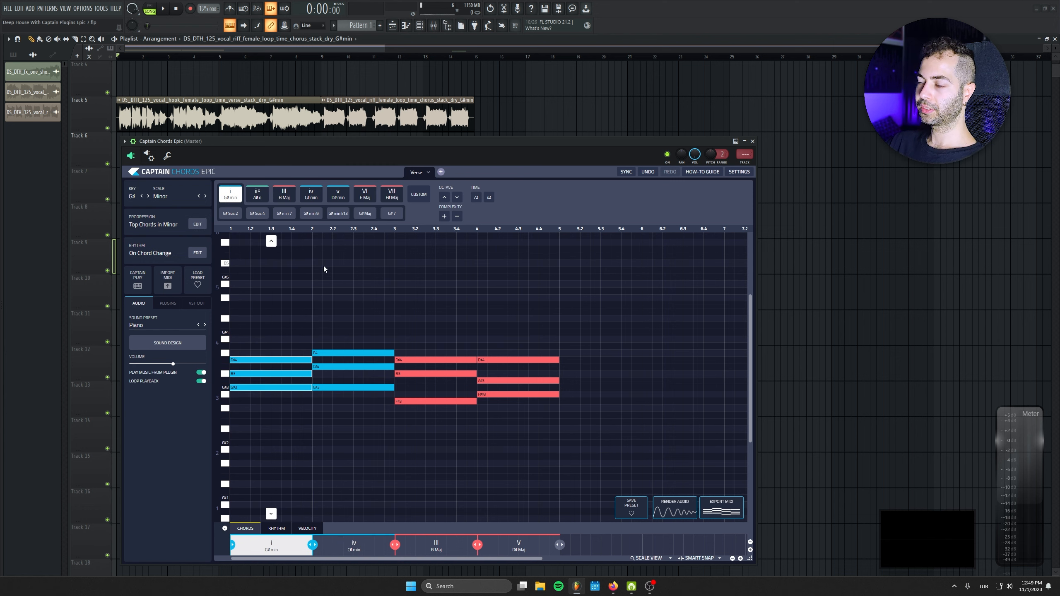
left_click(364, 287)
left_click(437, 286)
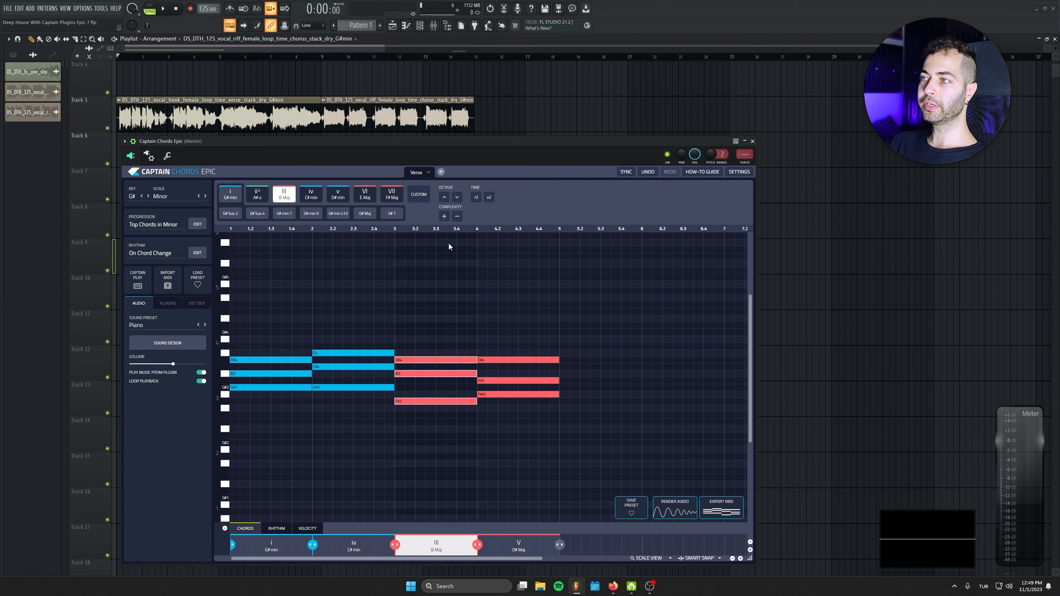
left_click(281, 285)
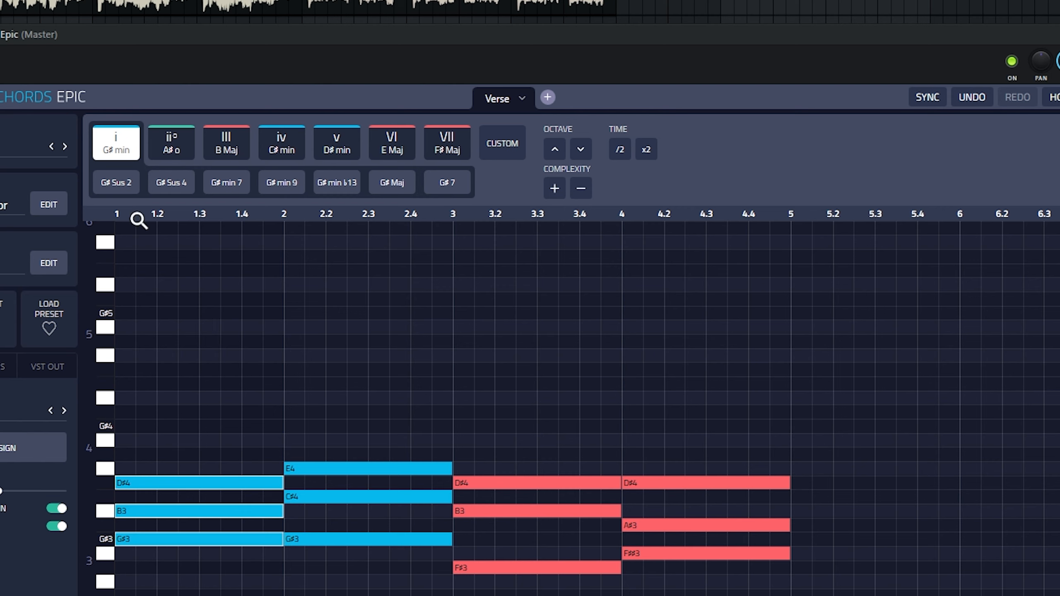
- Preview the iv, III and V chords of the Verse progression one after another
left_click(323, 336)
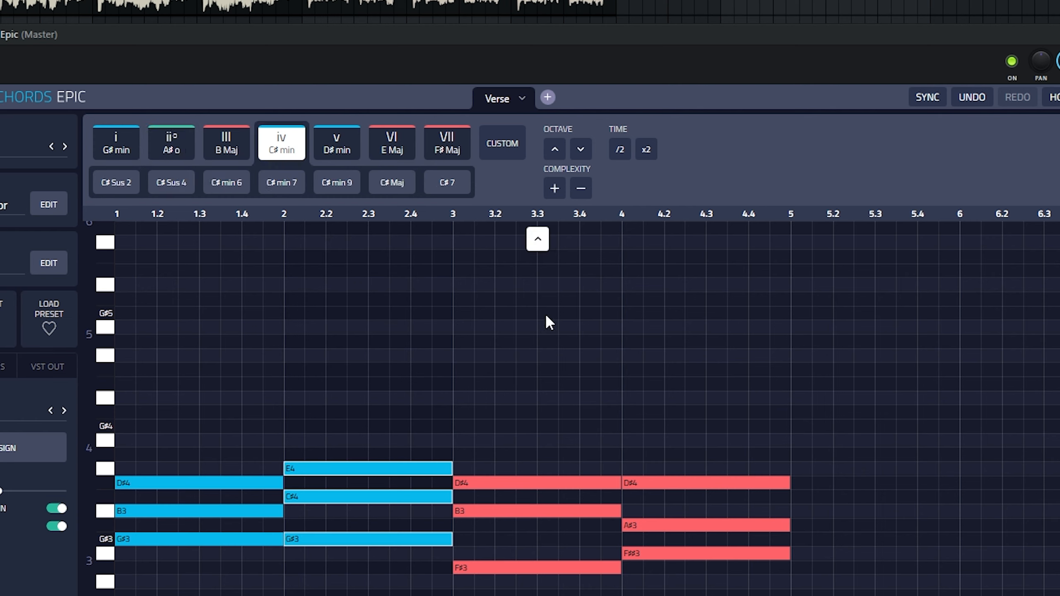
left_click(560, 315)
left_click(675, 319)
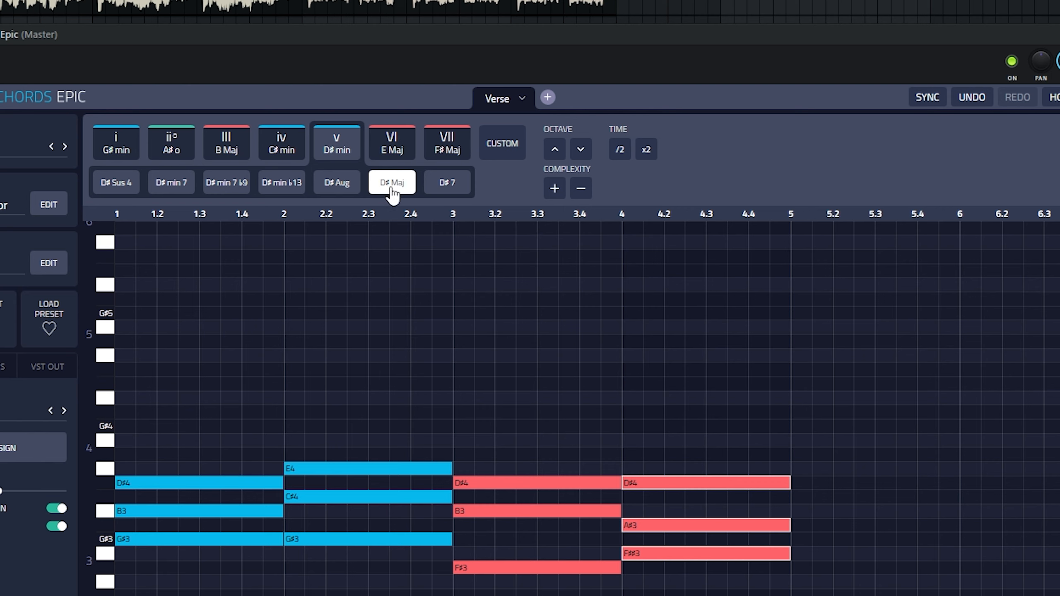
- Try D# Sus 4, D# min 7 b9 and D# min for the last chord, and return it to D# Maj
left_click(116, 192)
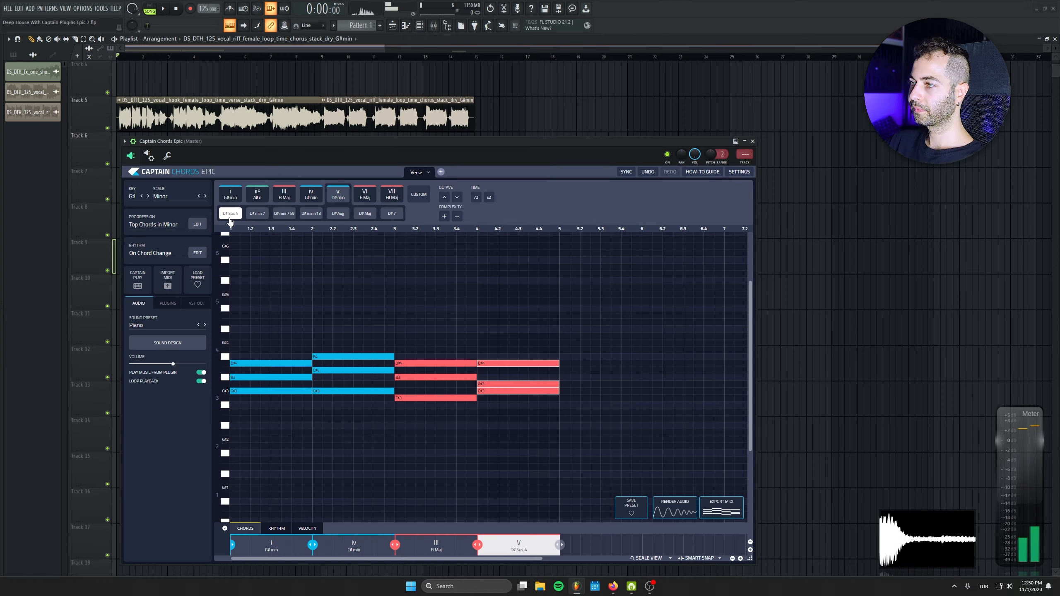
left_click(284, 213)
left_click(337, 194)
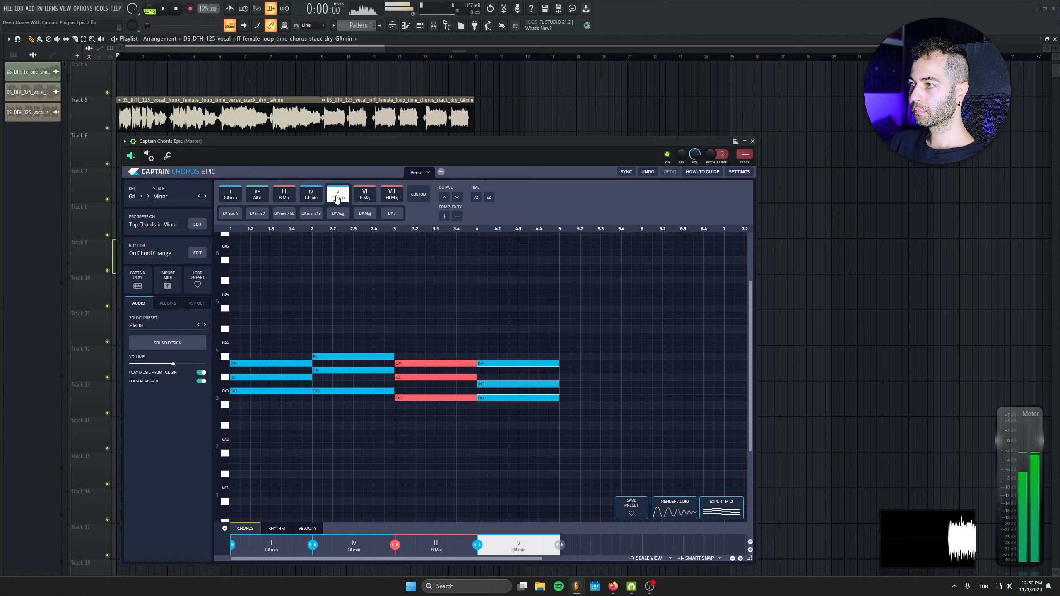
left_click(364, 213)
mouse_move(513, 244)
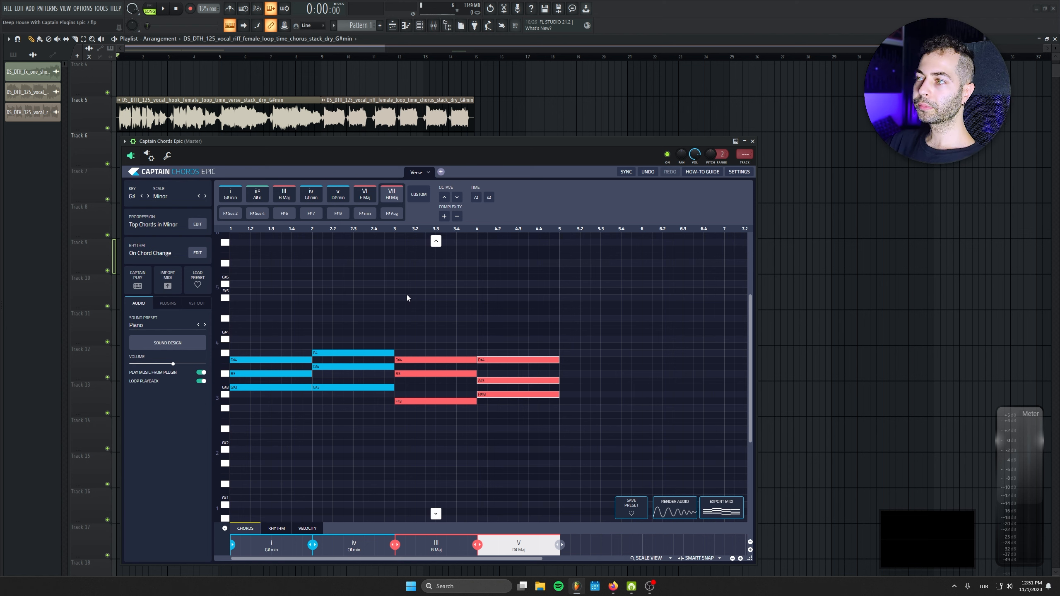
- Export the Verse progression's MIDI onto the MIDI Out channel and view its notes in the piano roll
left_click_drag(719, 510, 422, 32)
left_click_drag(566, 134, 566, 136)
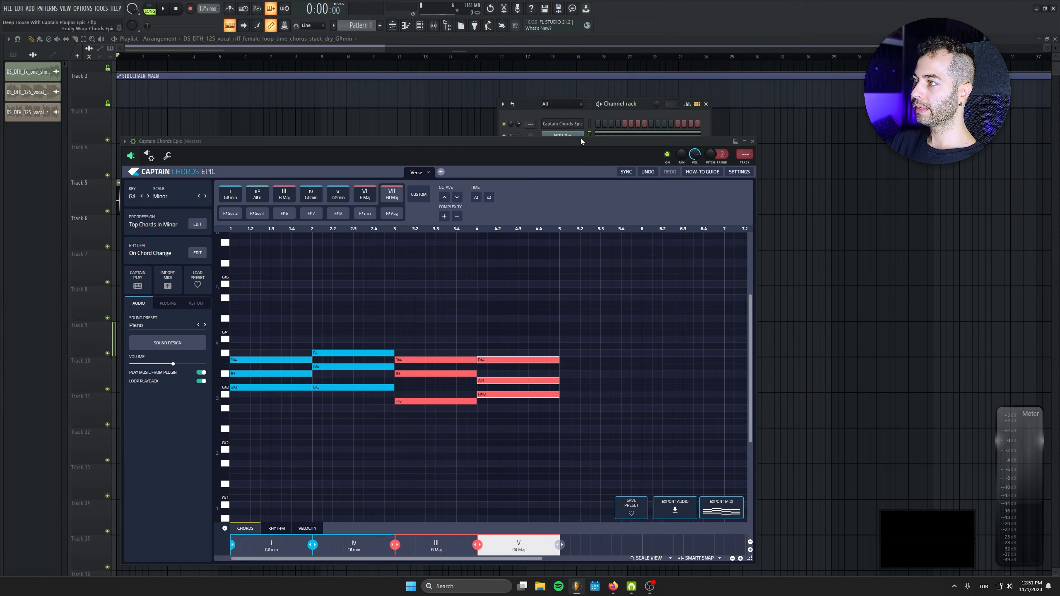
left_click_drag(603, 202, 532, 448)
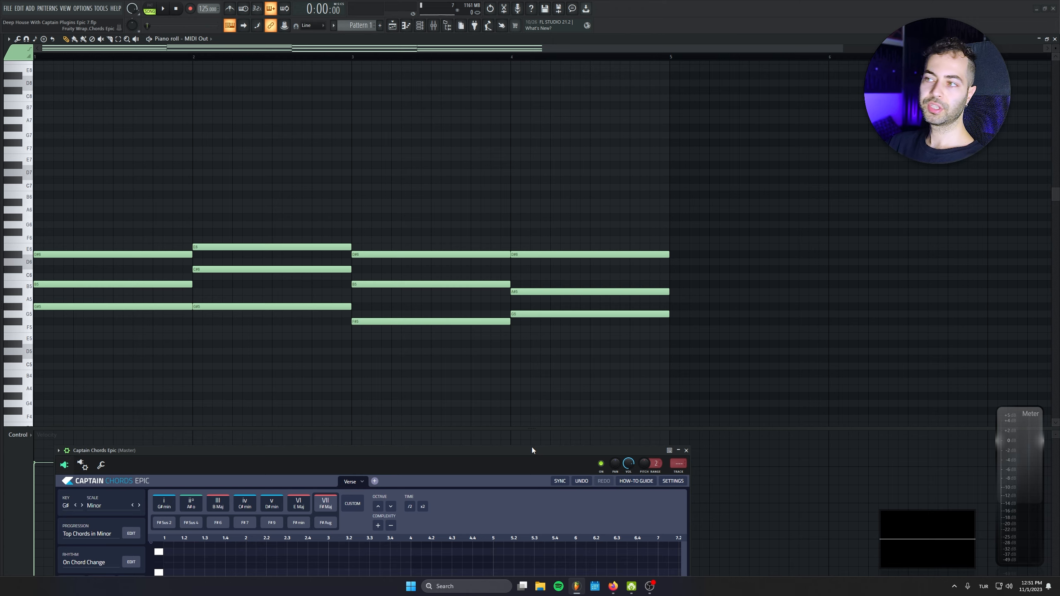
- Clear all exported notes from the MIDI Out piano roll and go back to the Captain Chords Epic window
key("ctrl+a")
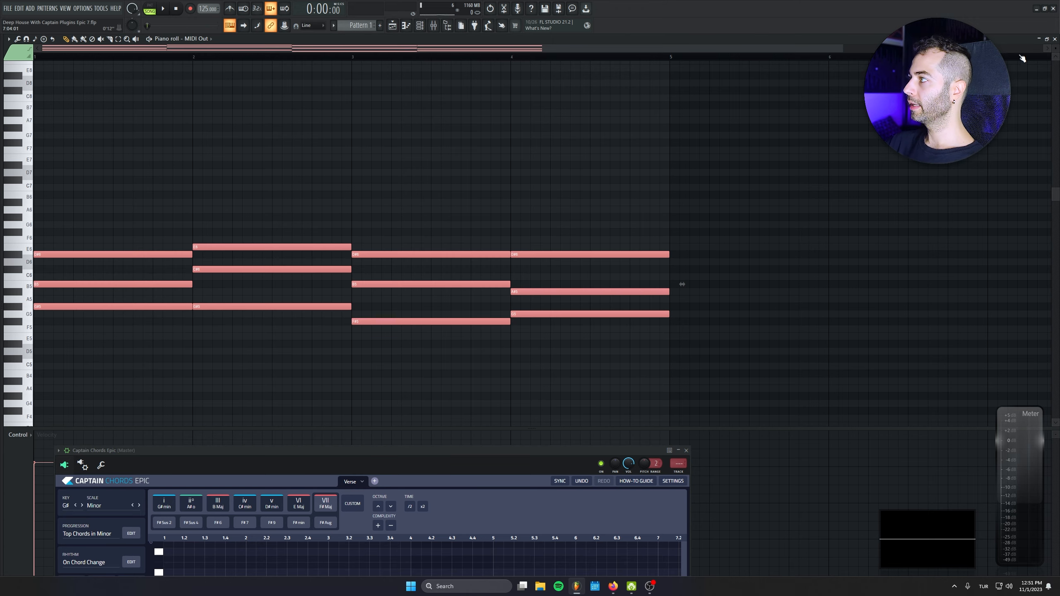
left_click(1055, 39)
left_click_drag(349, 450, 415, 142)
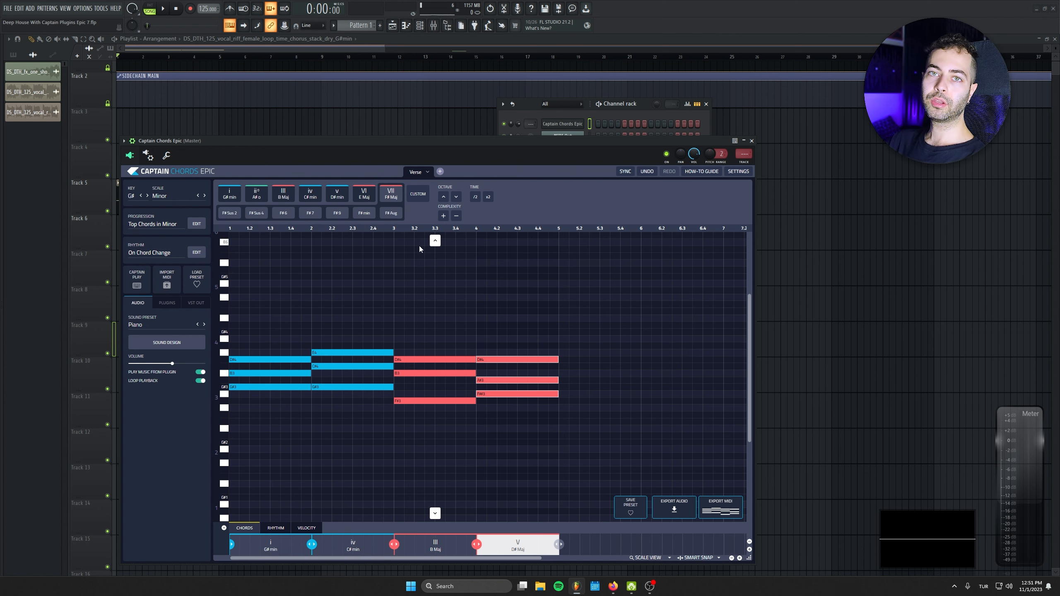
- Try the progression at double length against the vocal loops, and halve its timing back to one bar per chord
left_click_drag(476, 143, 479, 233)
scroll(182, 68, "down", 2)
left_click(182, 68)
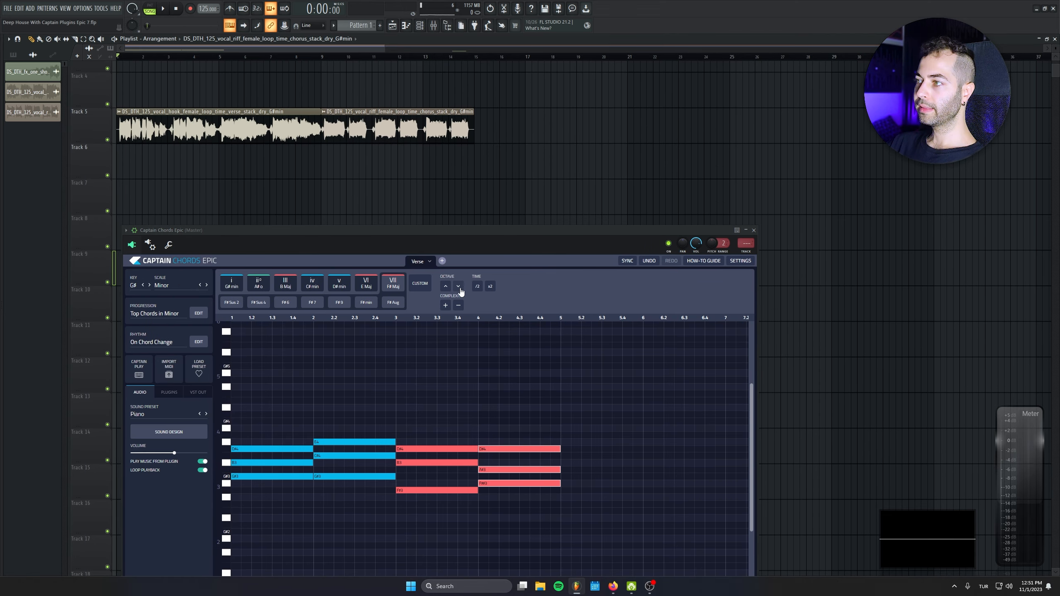
left_click(481, 288)
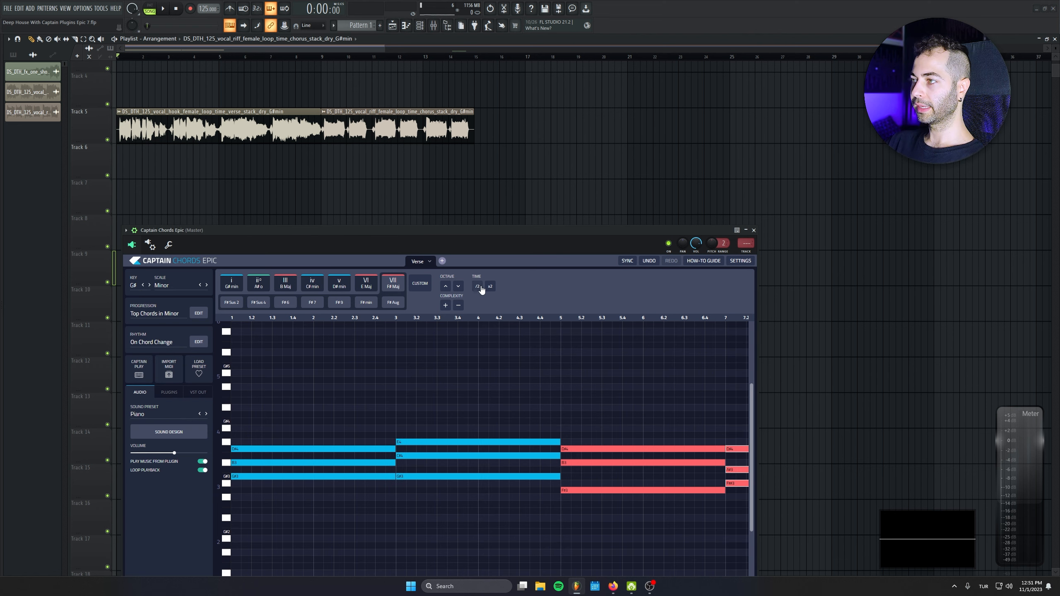
key("space")
left_click_drag(476, 230, 471, 154)
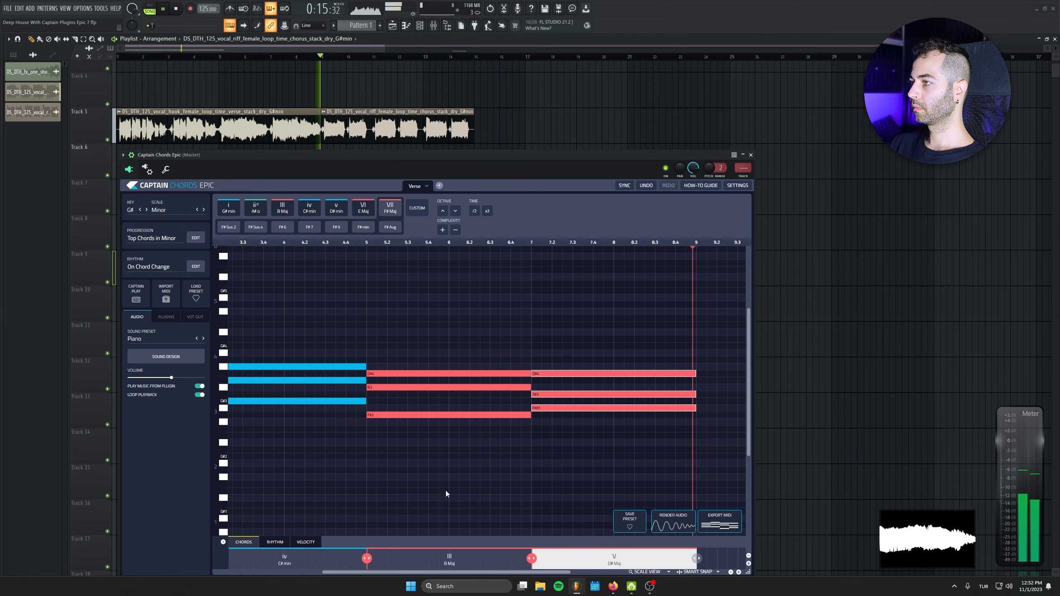
key("space")
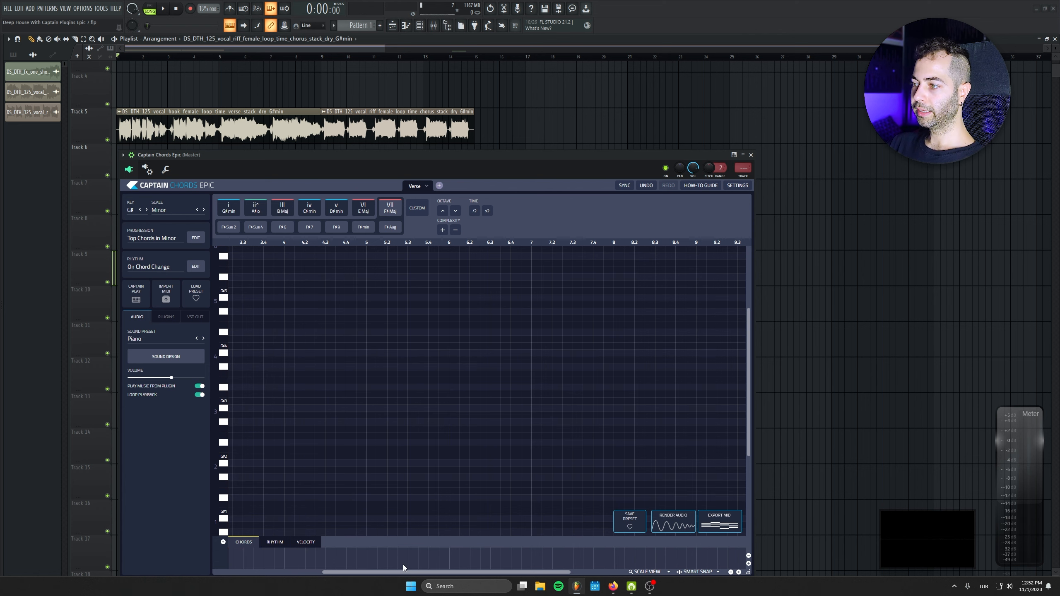
left_click(475, 206)
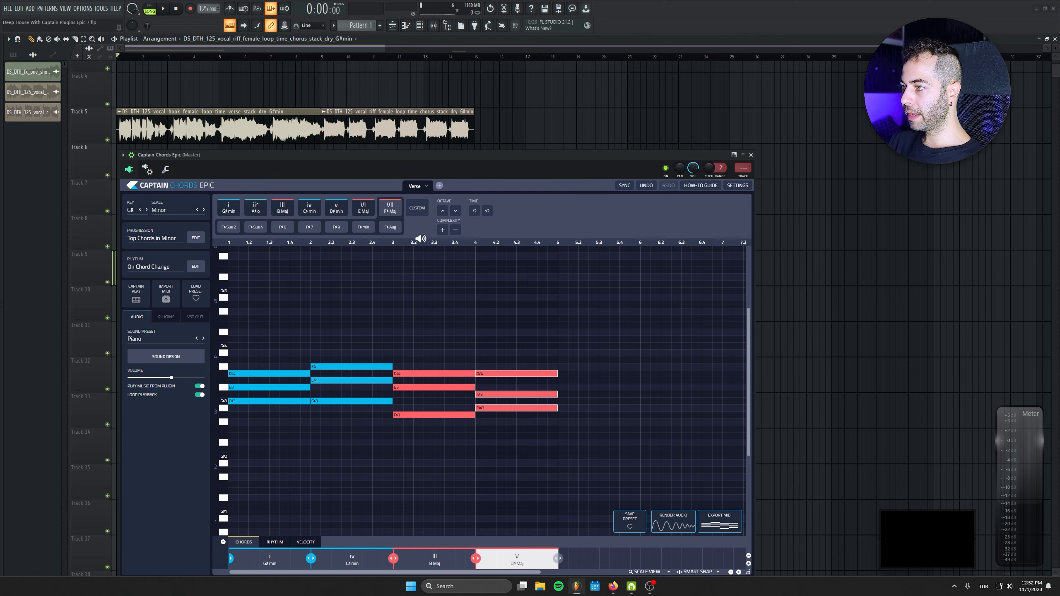
- Insert a new Sampler channel in the channel rack beside the Captain Chords Epic channel
left_click(420, 26)
left_click_drag(515, 158, 503, 239)
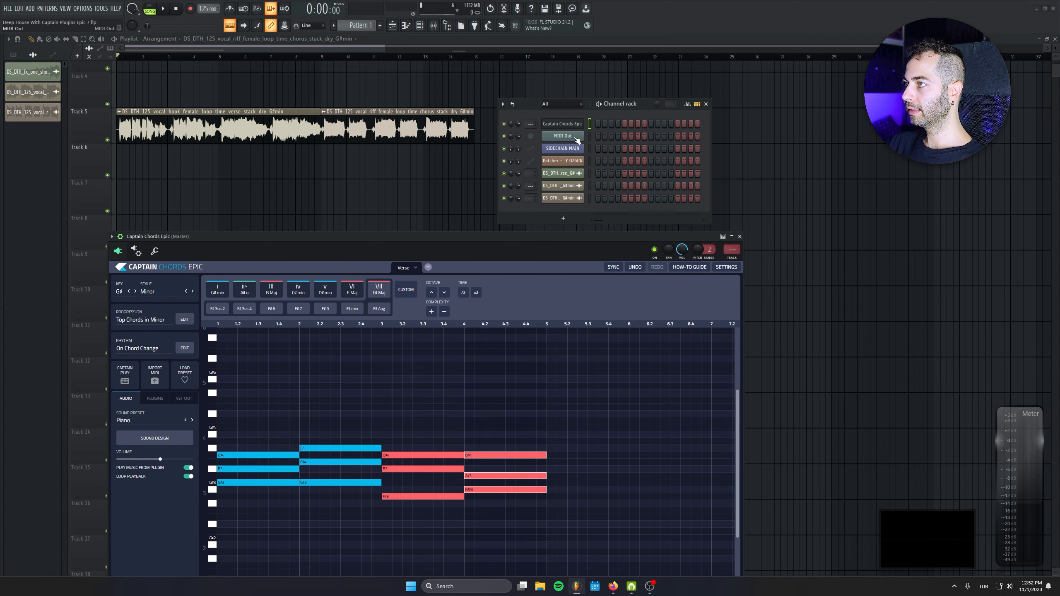
right_click(580, 124)
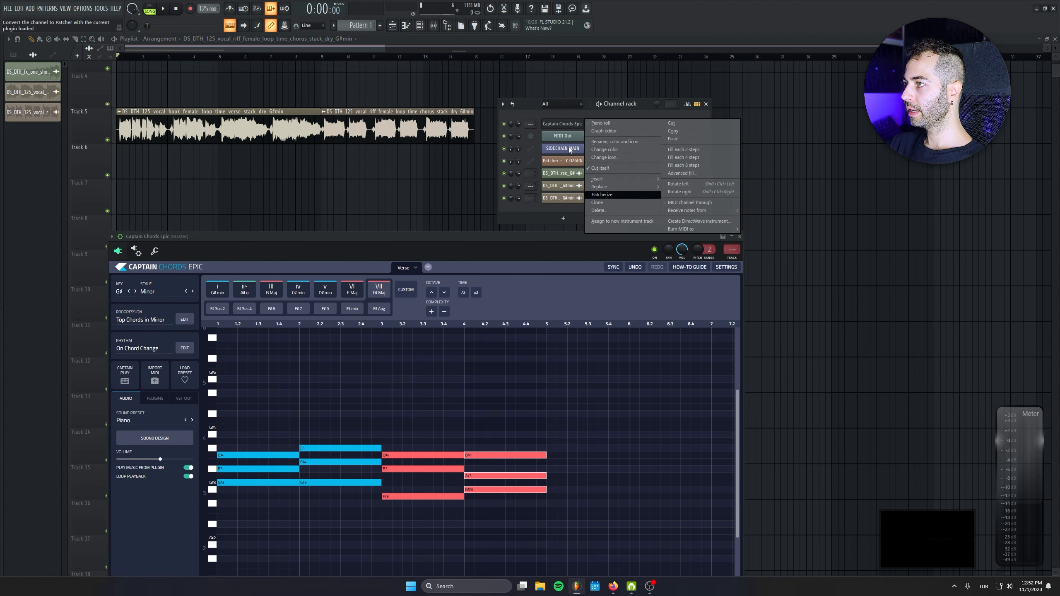
left_click(621, 179)
left_click_drag(204, 99, 247, 82)
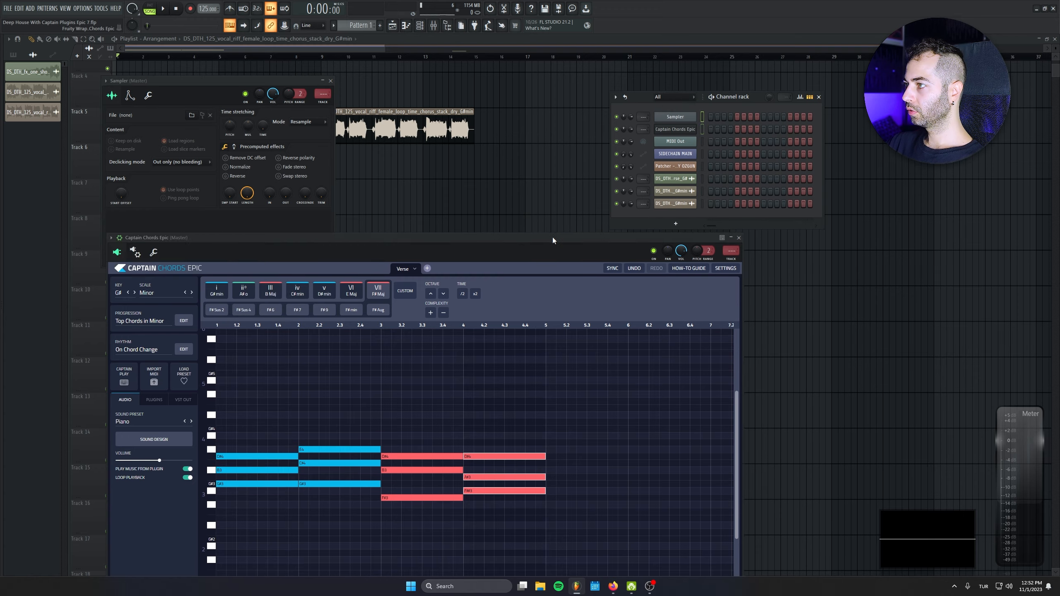
- Export the Verse progression's MIDI onto the new Sampler channel
left_click_drag(553, 237, 405, 209)
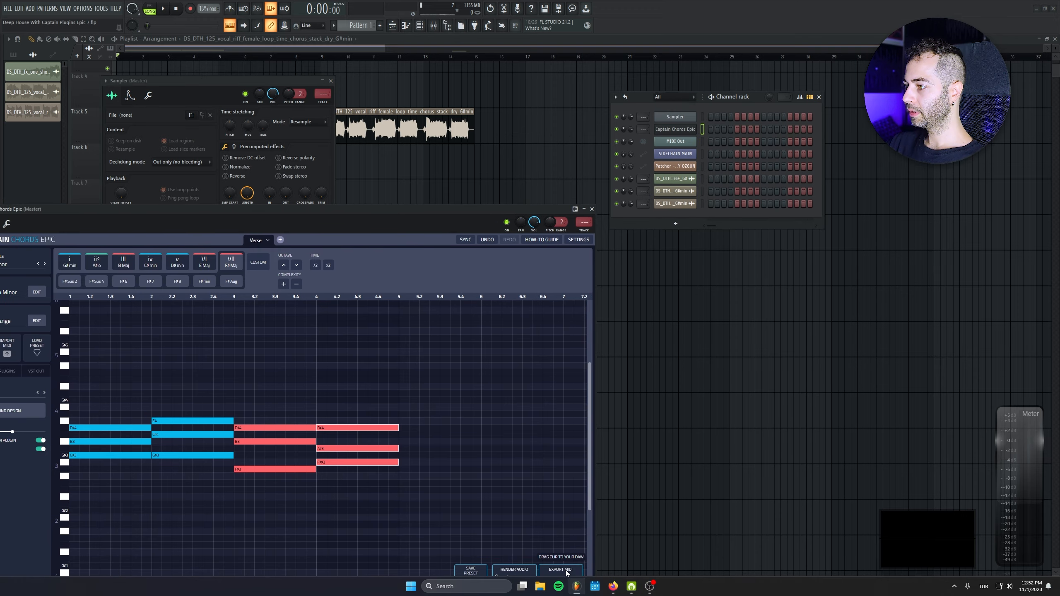
left_click_drag(567, 571, 693, 119)
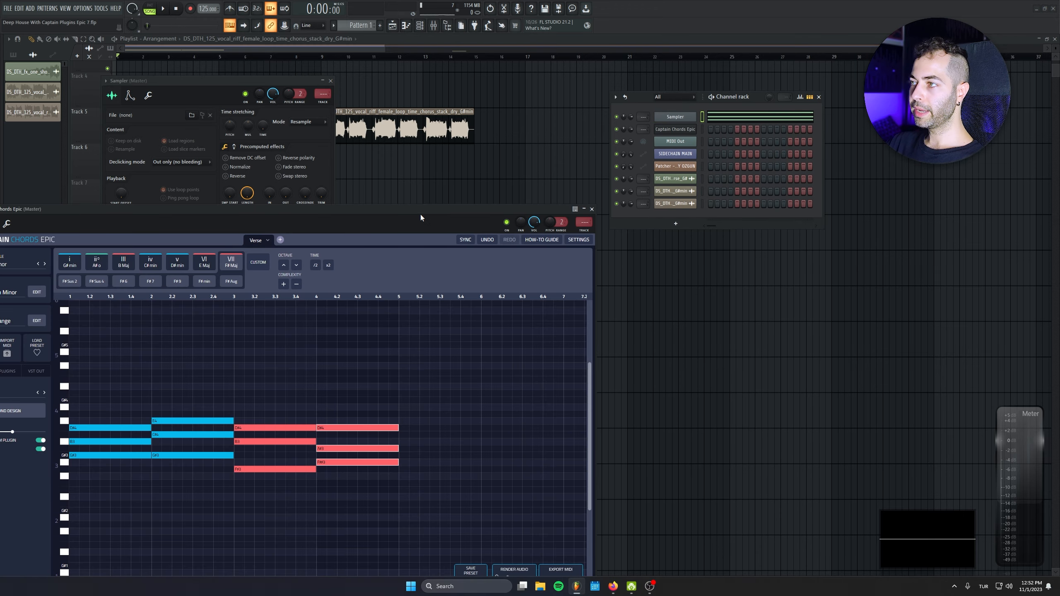
left_click_drag(300, 209, 421, 139)
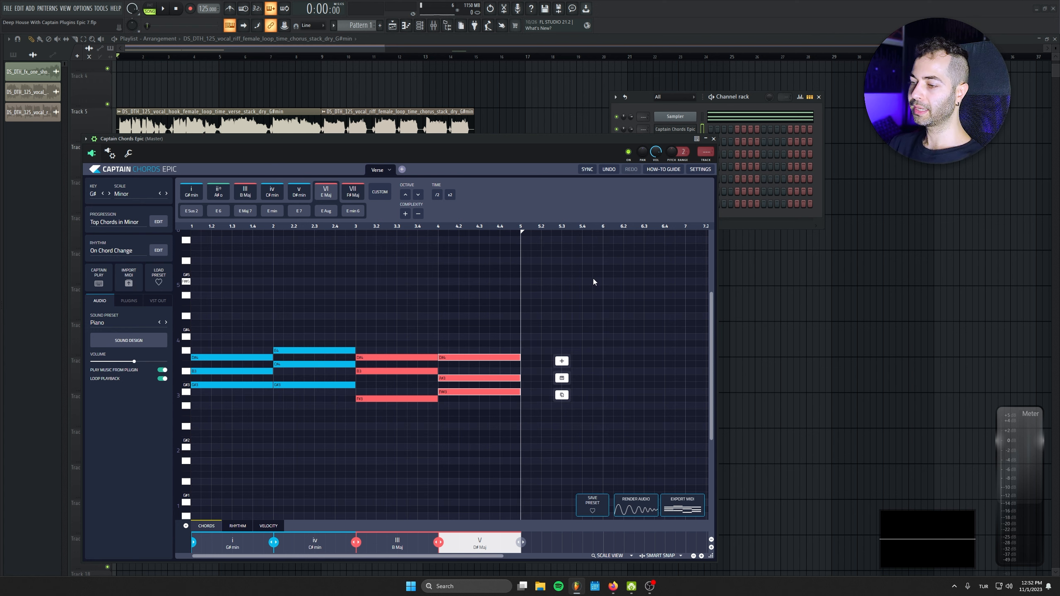
- Increase the complexity of all four chords by one level and audition them with the vocals
left_click_drag(588, 258, 138, 464)
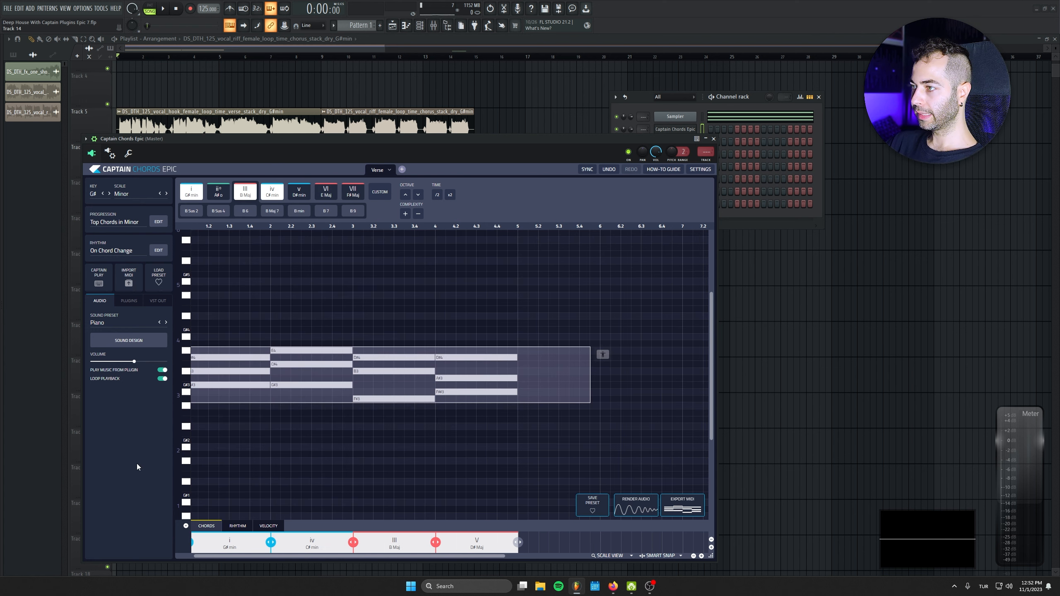
left_click(405, 217)
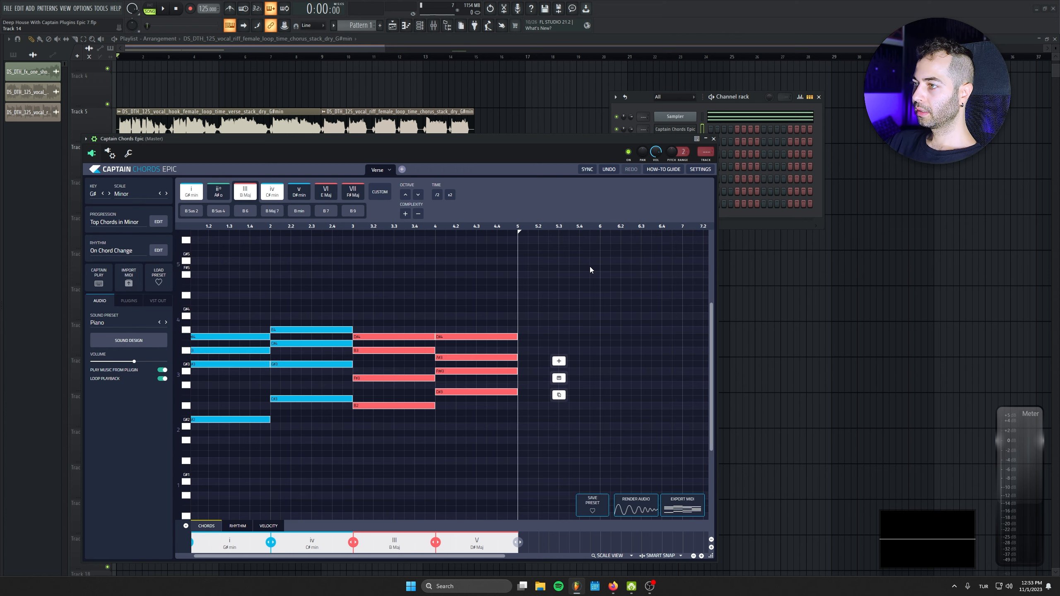
left_click_drag(288, 138, 281, 145)
key("space")
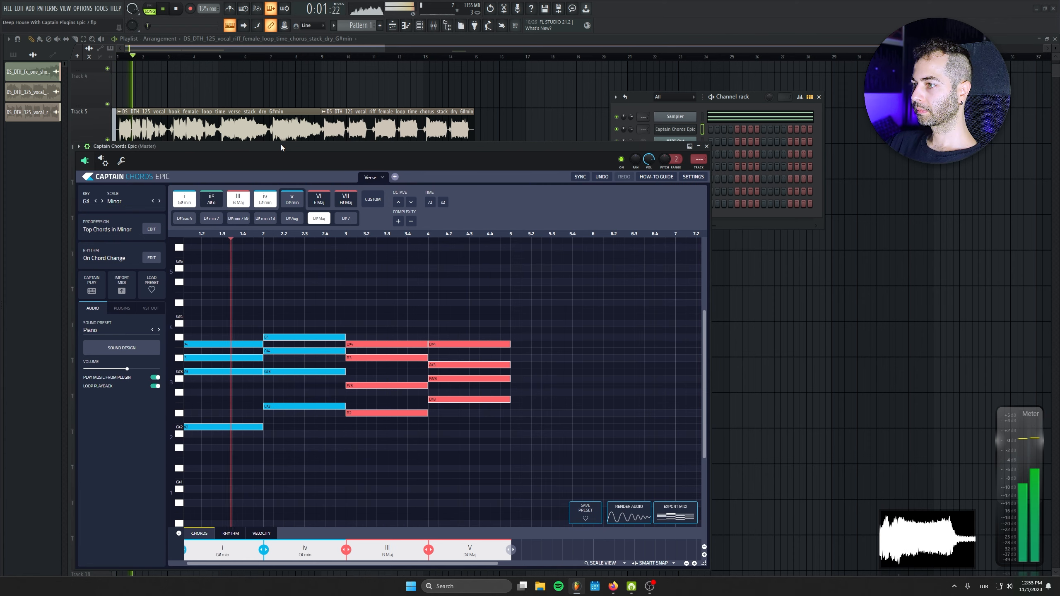
key("space")
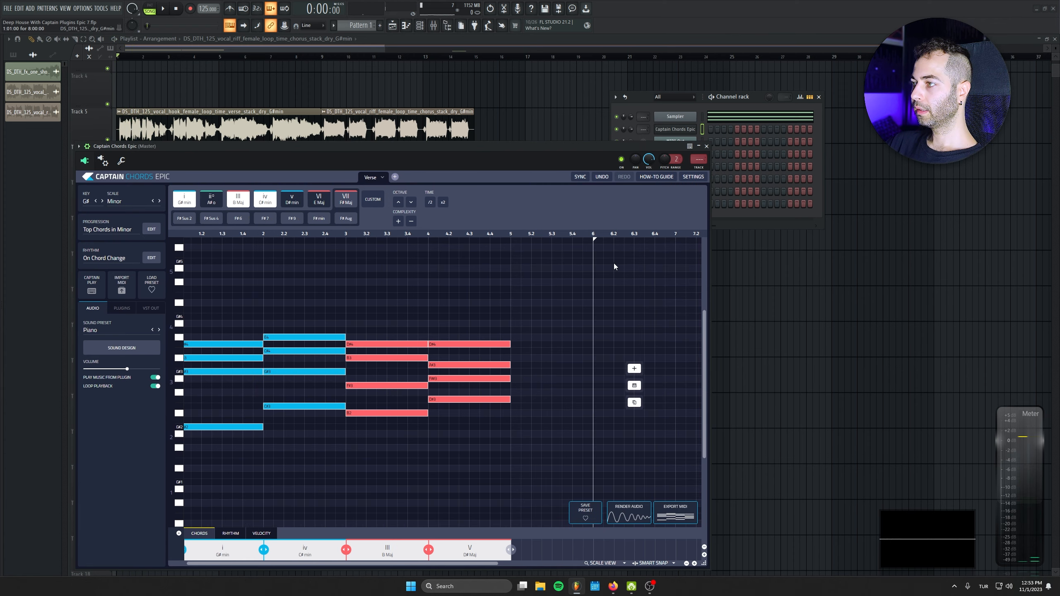
- Humanize all four chords with strum and some space between the notes
left_click_drag(614, 262, 148, 459)
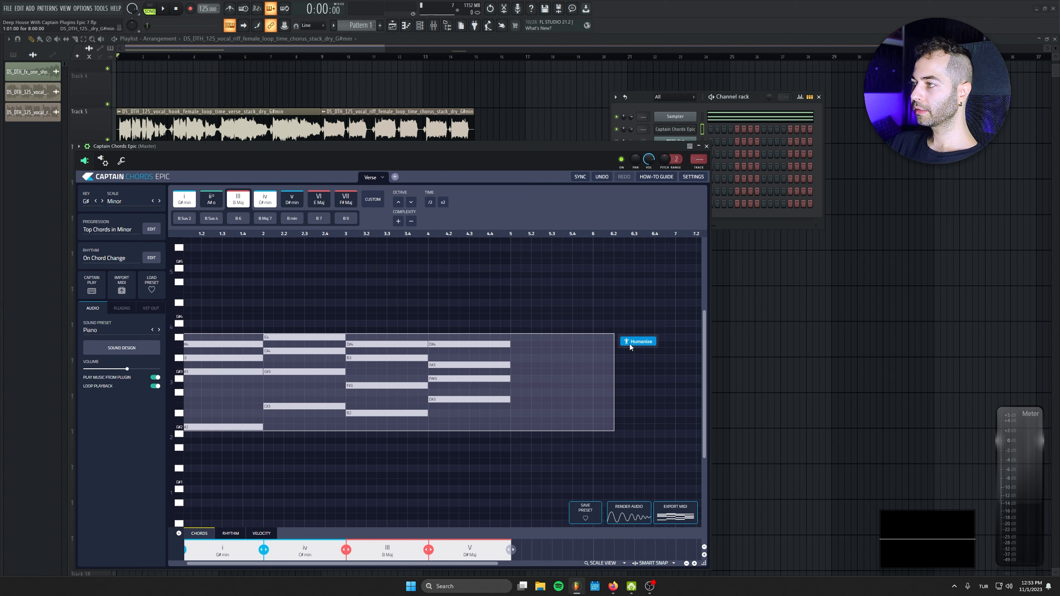
left_click(627, 342)
left_click_drag(745, 339, 717, 336)
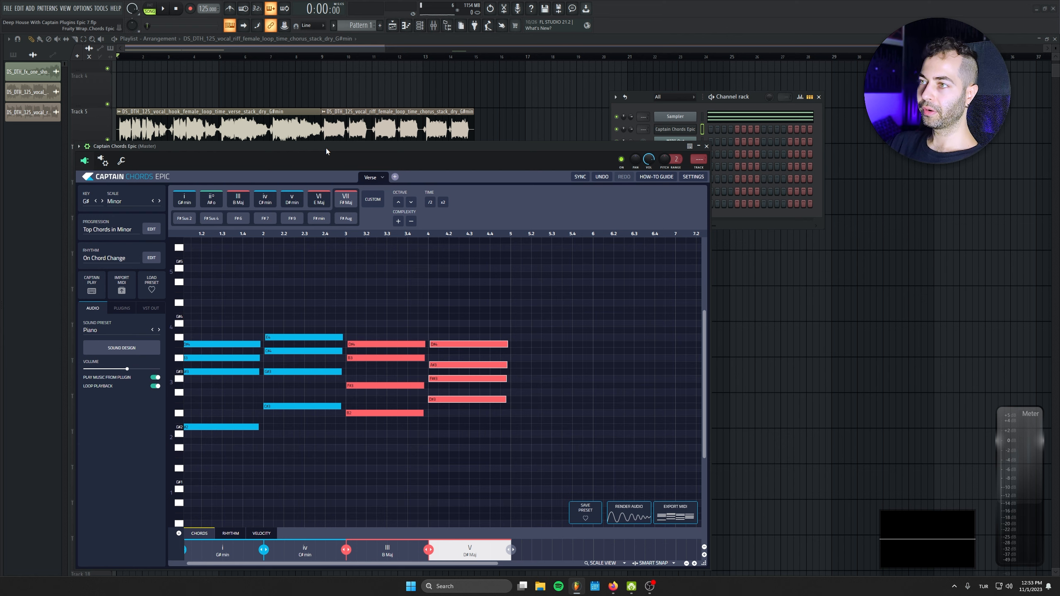
- Play the humanized progression and mute the vocal loops on Track 5
left_click_drag(327, 150, 334, 152)
key("space")
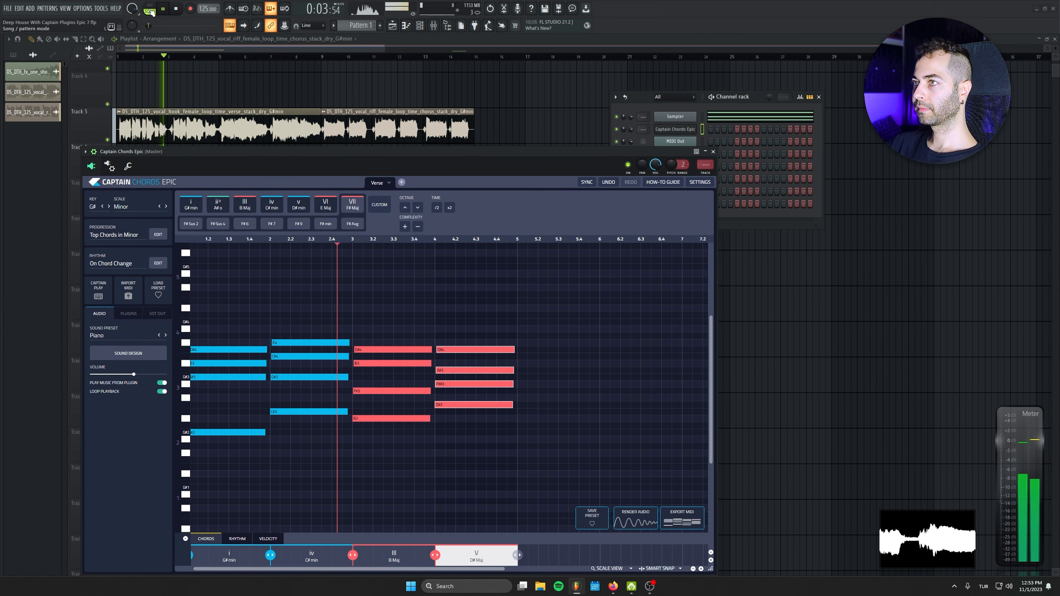
left_click(108, 140)
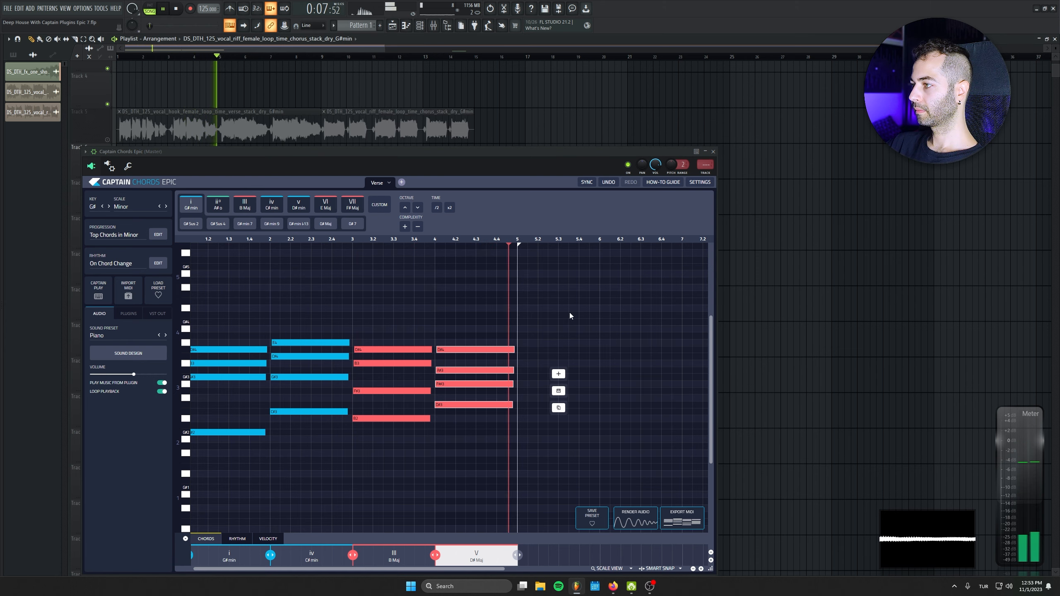
- Readjust the Humanize strum and space of all four chords during playback, leaving a smaller gap between chords, and stop playback
left_click_drag(569, 436, 191, 339)
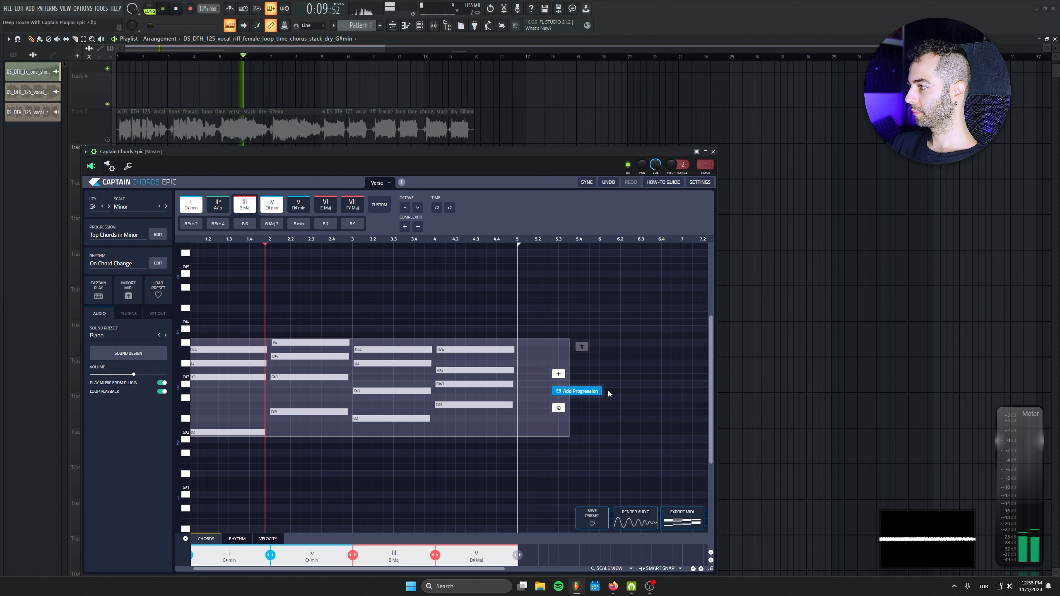
left_click(581, 346)
left_click_drag(672, 343, 672, 292)
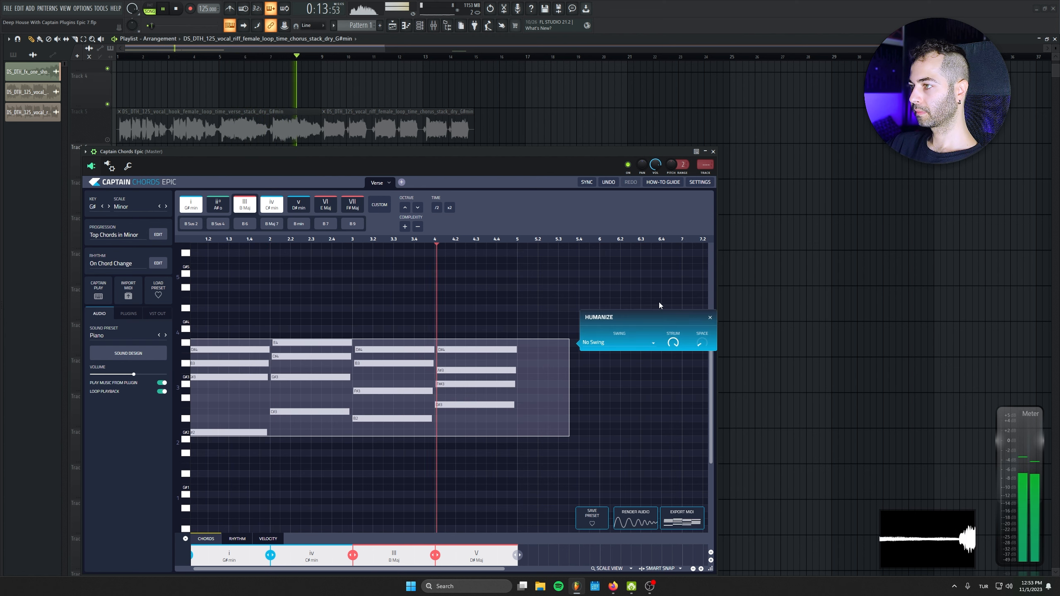
left_click_drag(702, 342, 710, 413)
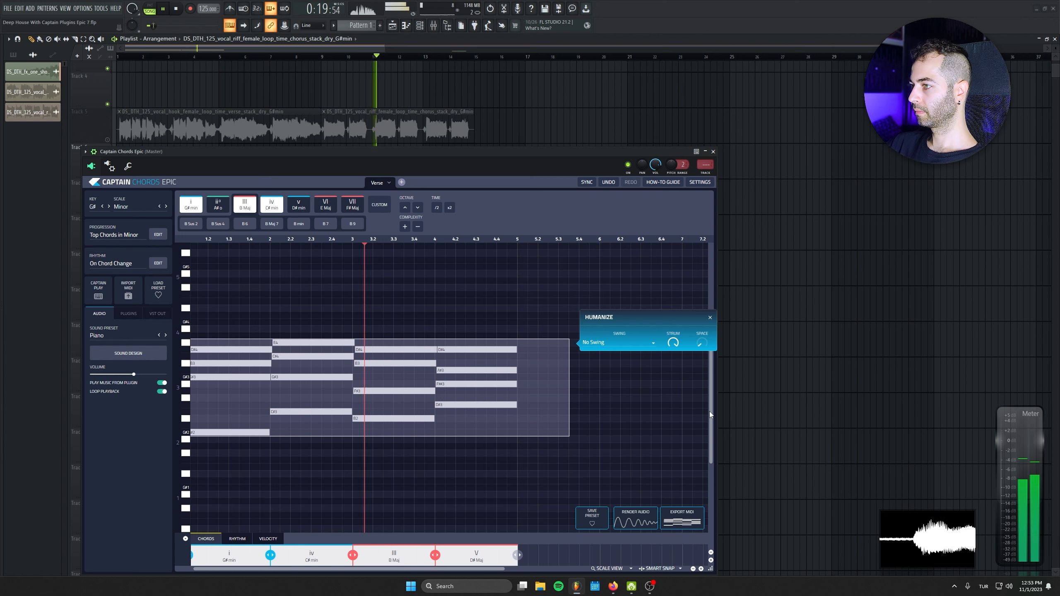
left_click_drag(702, 343, 701, 330)
left_click(408, 257)
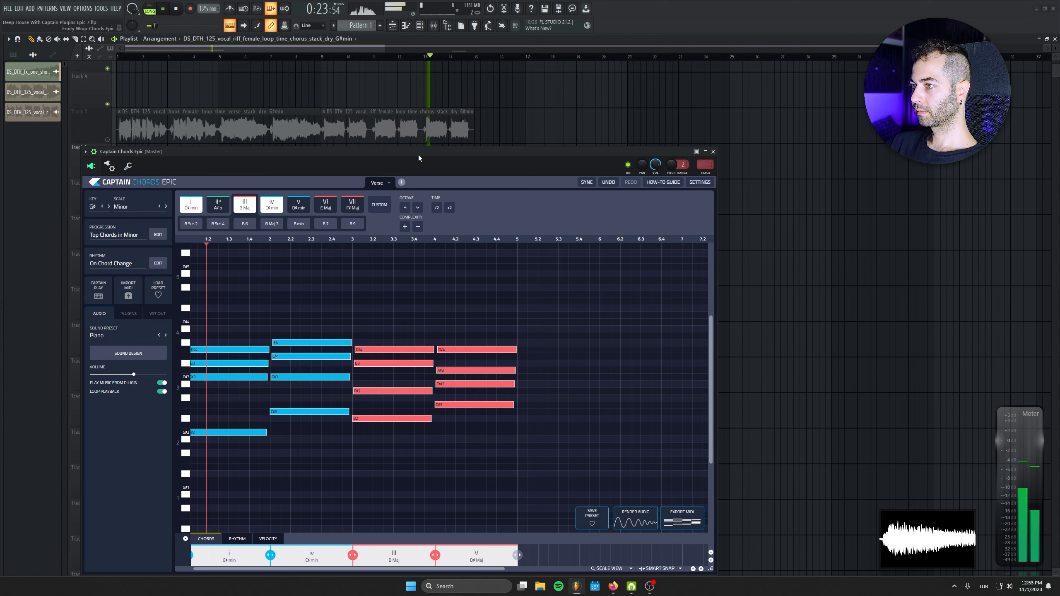
key("space")
left_click_drag(318, 152, 320, 140)
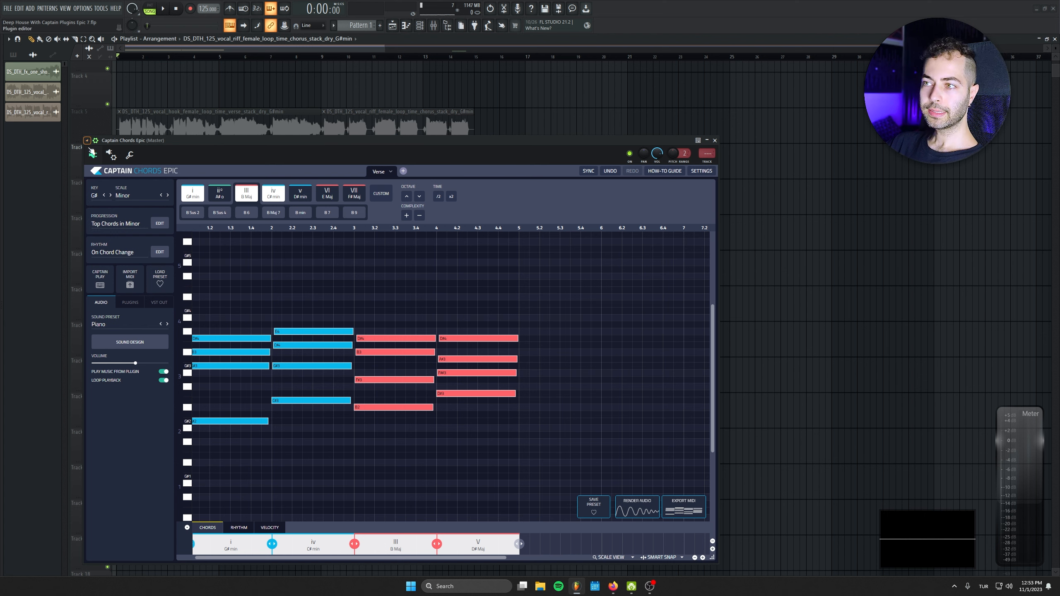
- Open the rhythm settings and apply a randomly picked rhythm, Smooth, to the progression
left_click(120, 244)
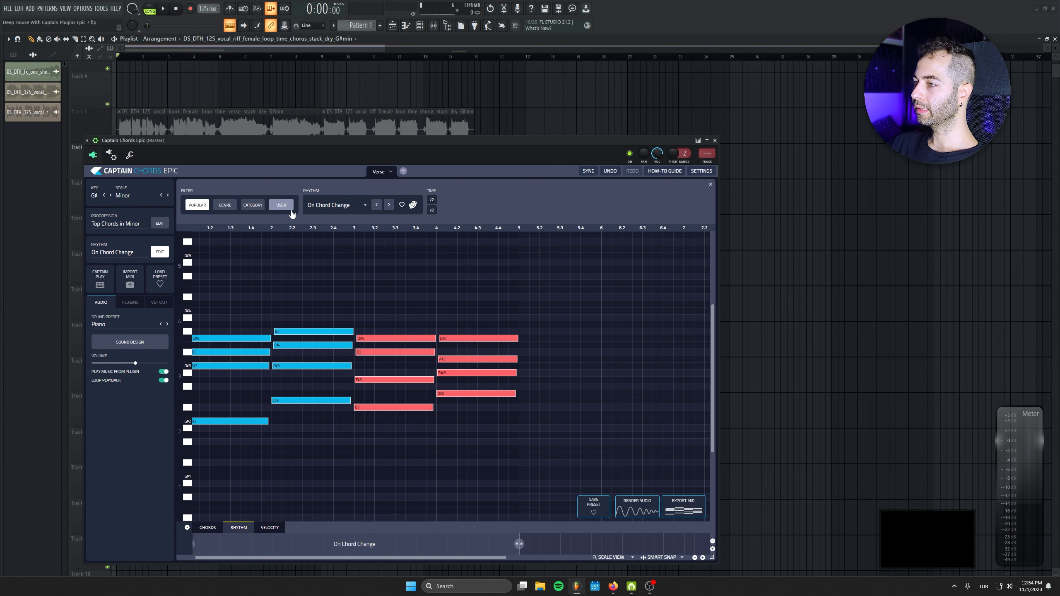
left_click(412, 205)
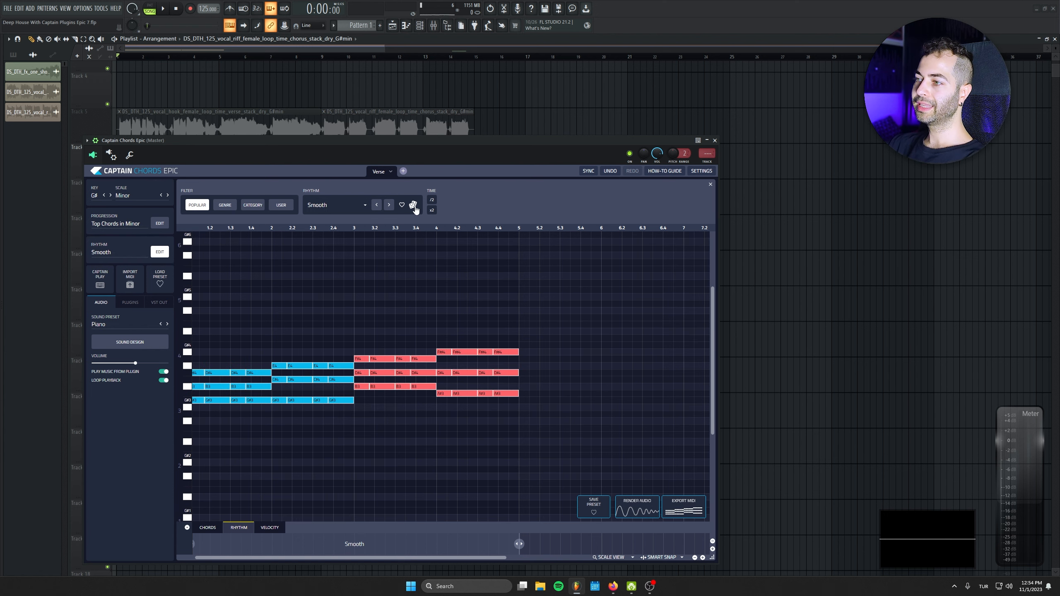
- Play the Smooth progression and humanize all four chords with strum and some space between the notes
left_click(165, 9)
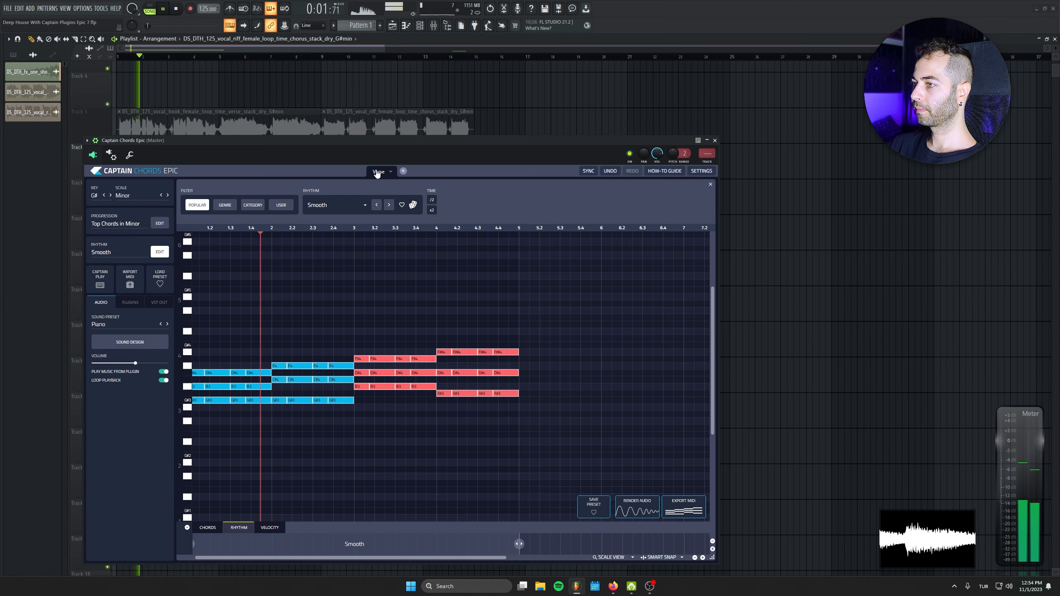
left_click_drag(583, 297, 236, 440)
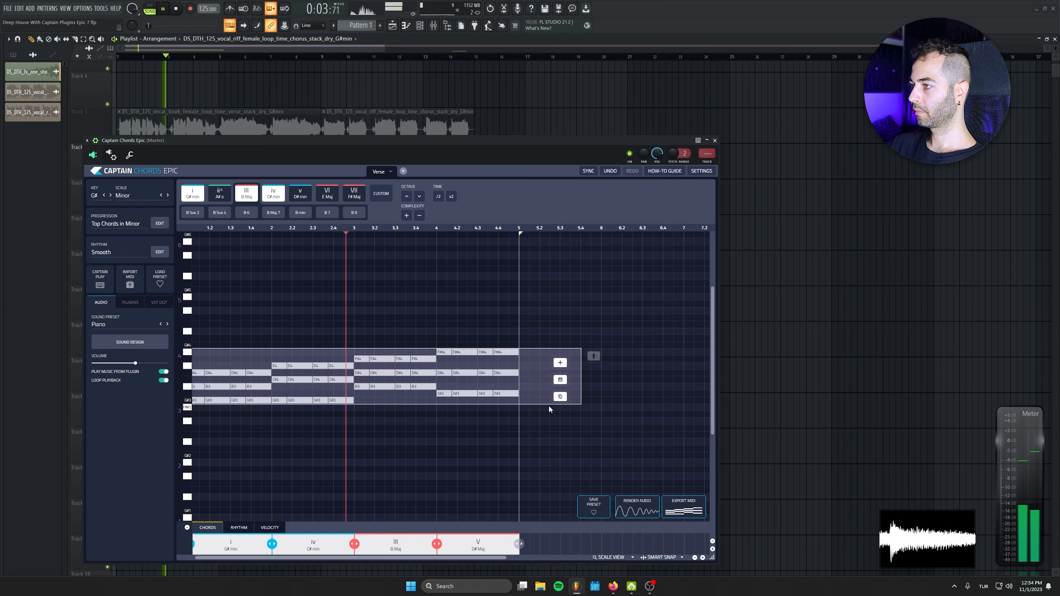
left_click(603, 356)
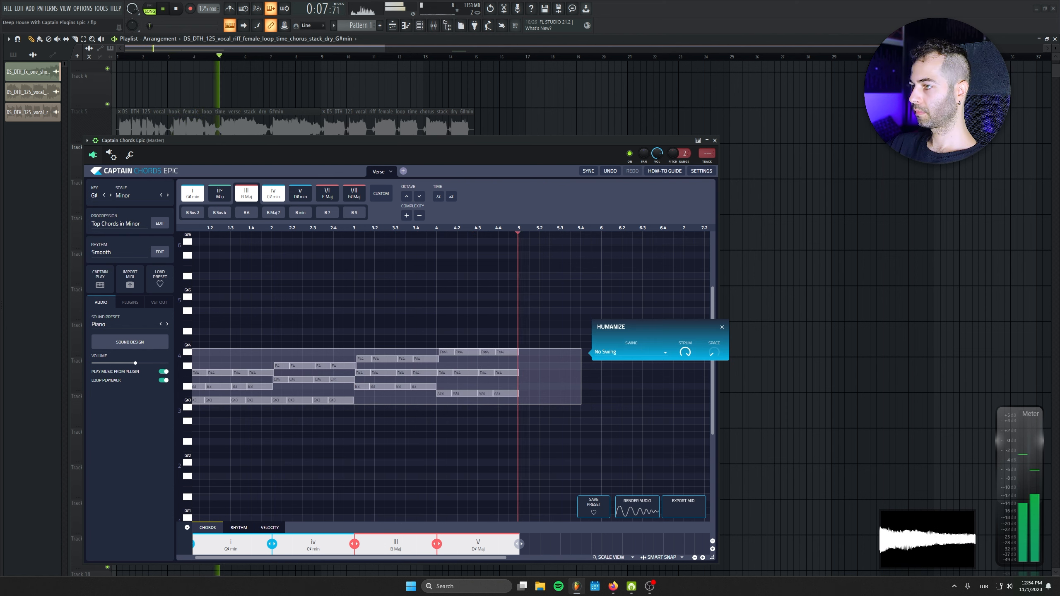
mouse_move(714, 352)
left_mouse_down()
mouse_move(714, 329)
mouse_move(714, 345)
left_mouse_up()
left_click(684, 377)
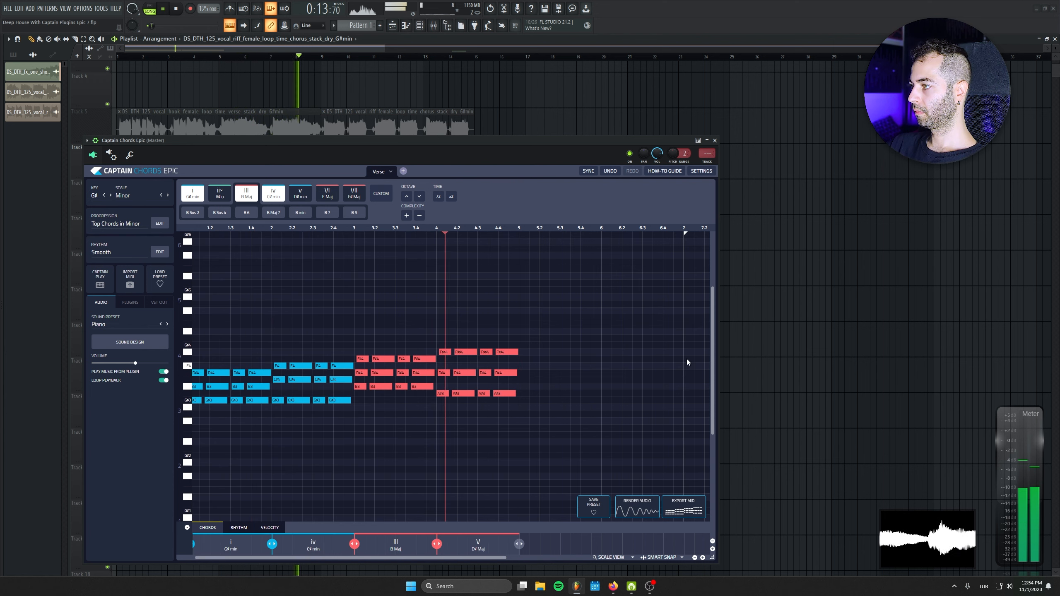
- Reopen the rhythm settings, browse the rhythm list and apply a randomly picked rhythm, Sexy, to the progression
left_click(139, 254)
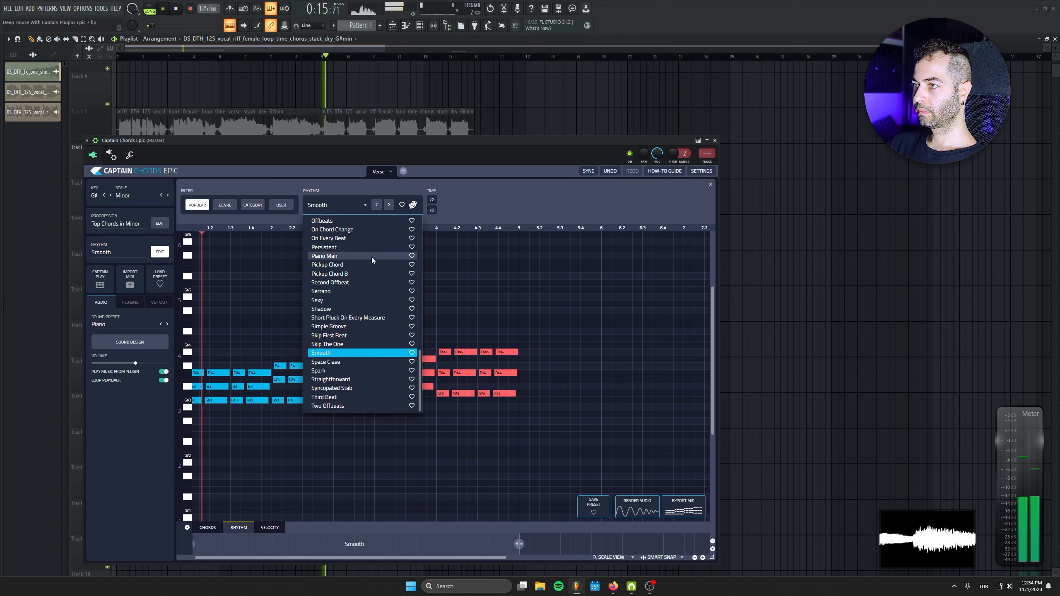
left_click(121, 155)
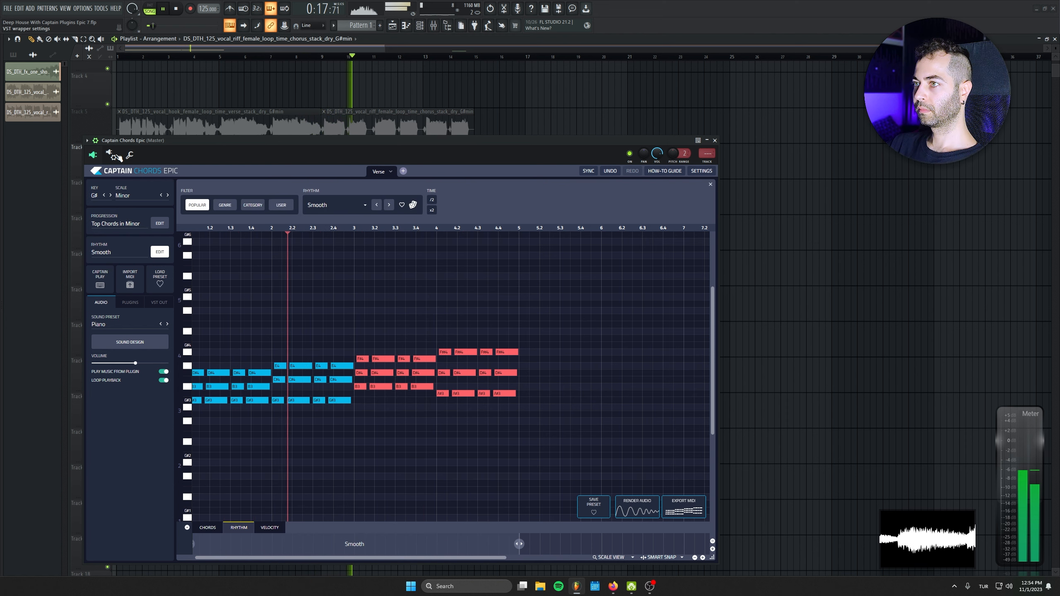
left_click(414, 205)
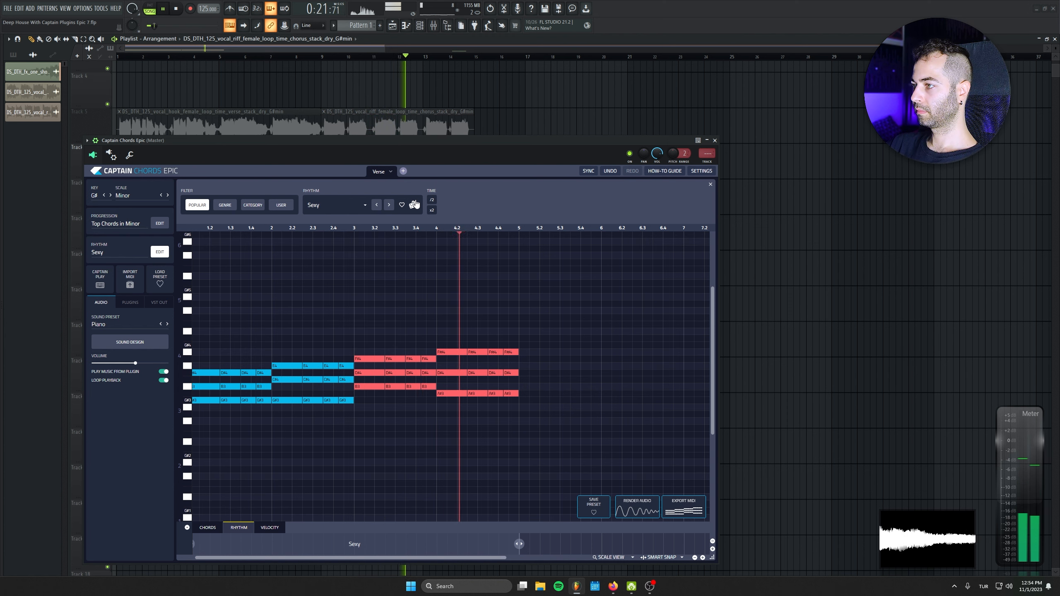
- Unmute the vocal loops on Track 5 and replay them with the chord progression from the start
left_click_drag(407, 149, 412, 189)
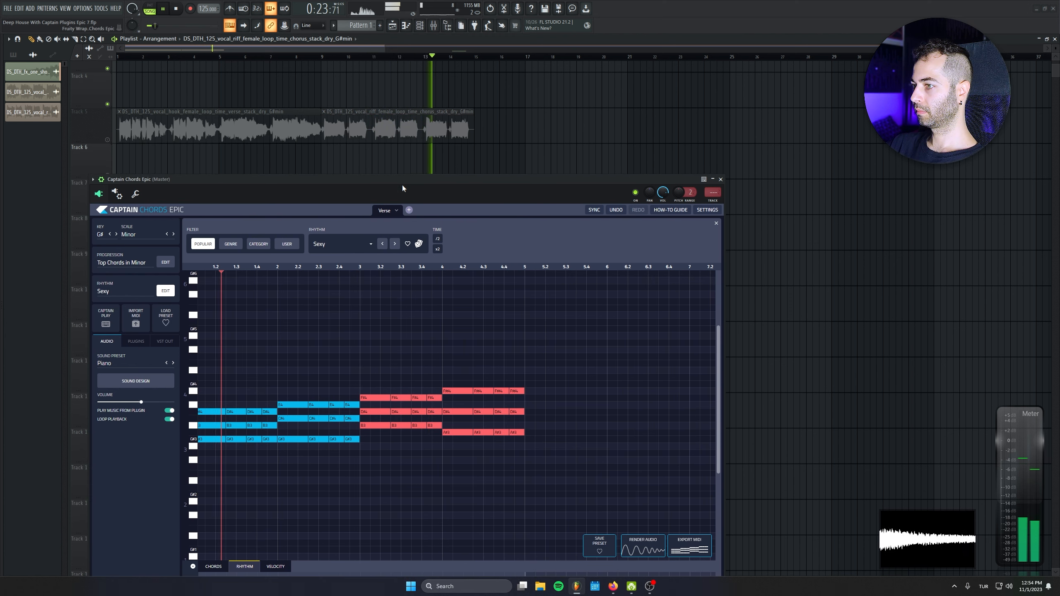
left_click(107, 140)
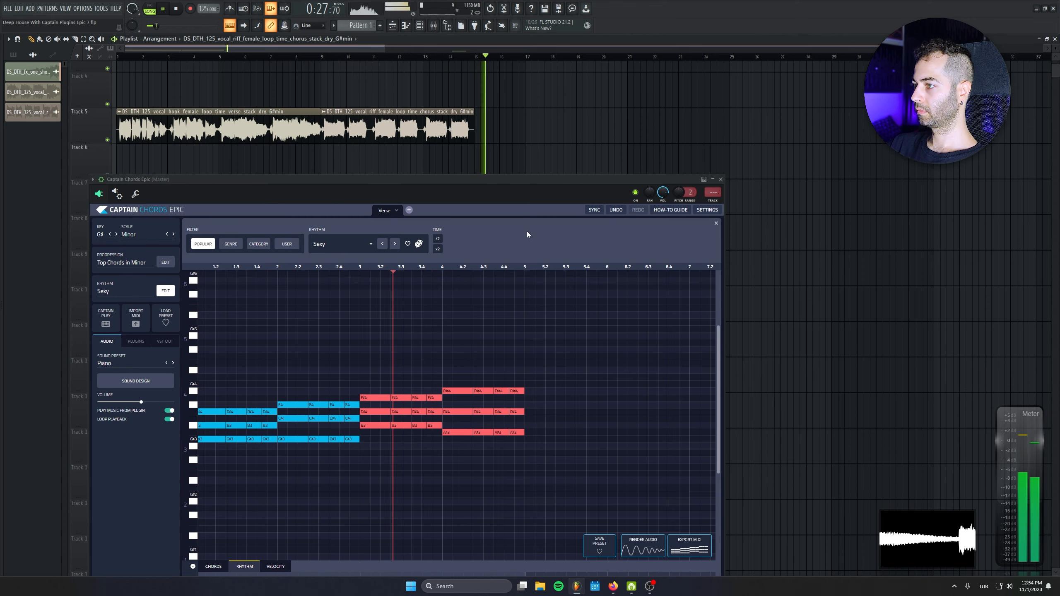
key("space")
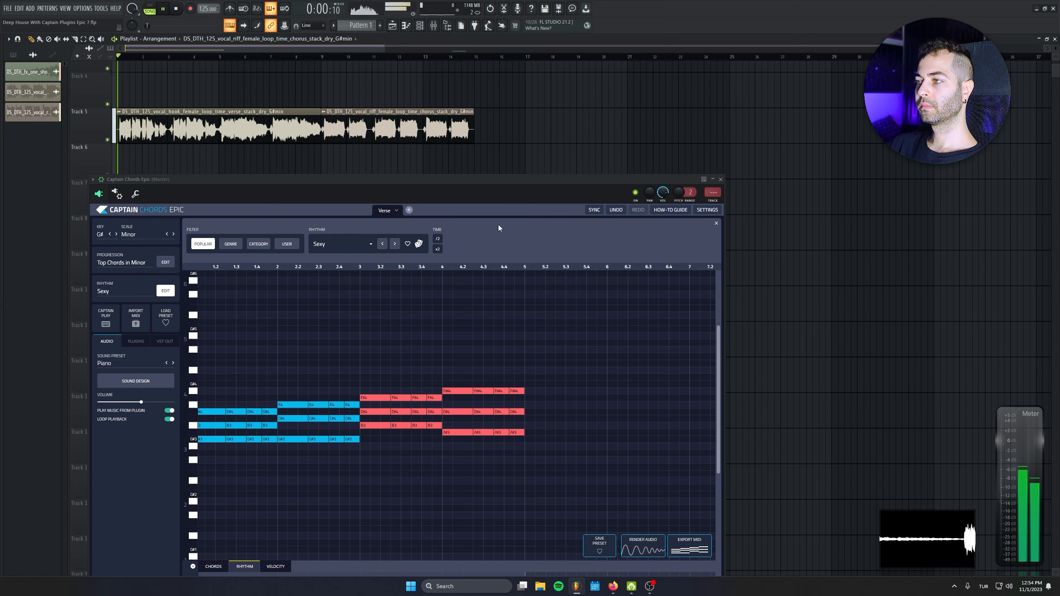
- Try several random rhythms against the vocals, including Electric, and settle on Golden Syncopation
left_click(418, 244)
left_click(418, 244)
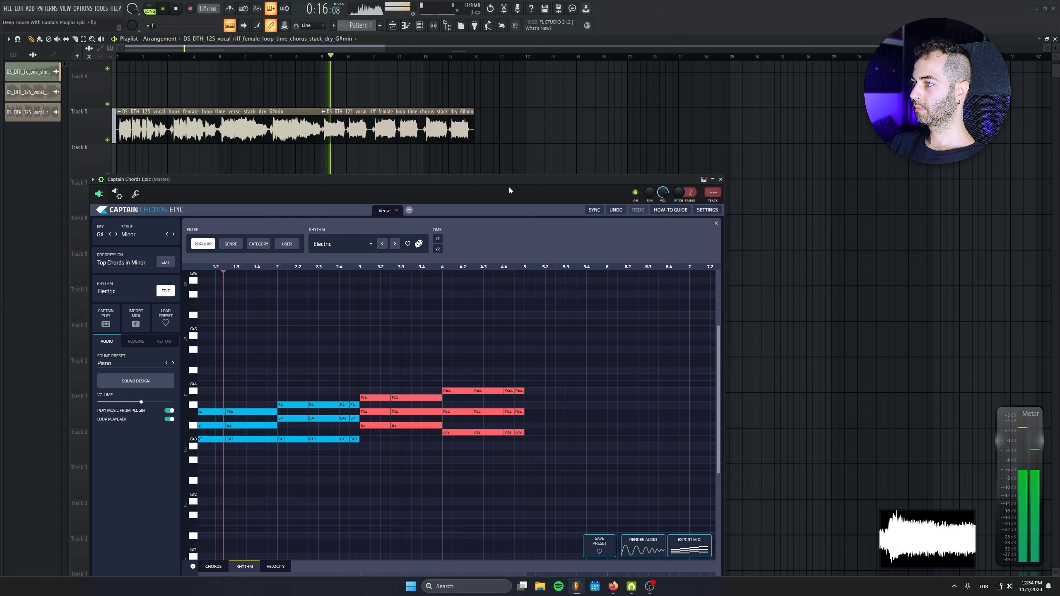
left_click_drag(509, 187, 518, 164)
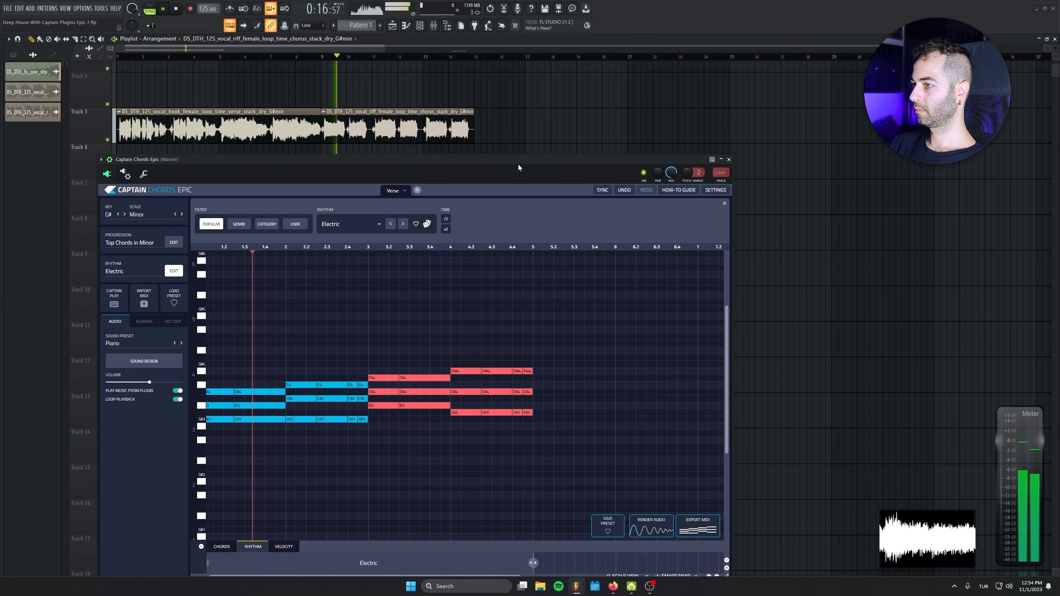
left_click(429, 225)
left_click(428, 226)
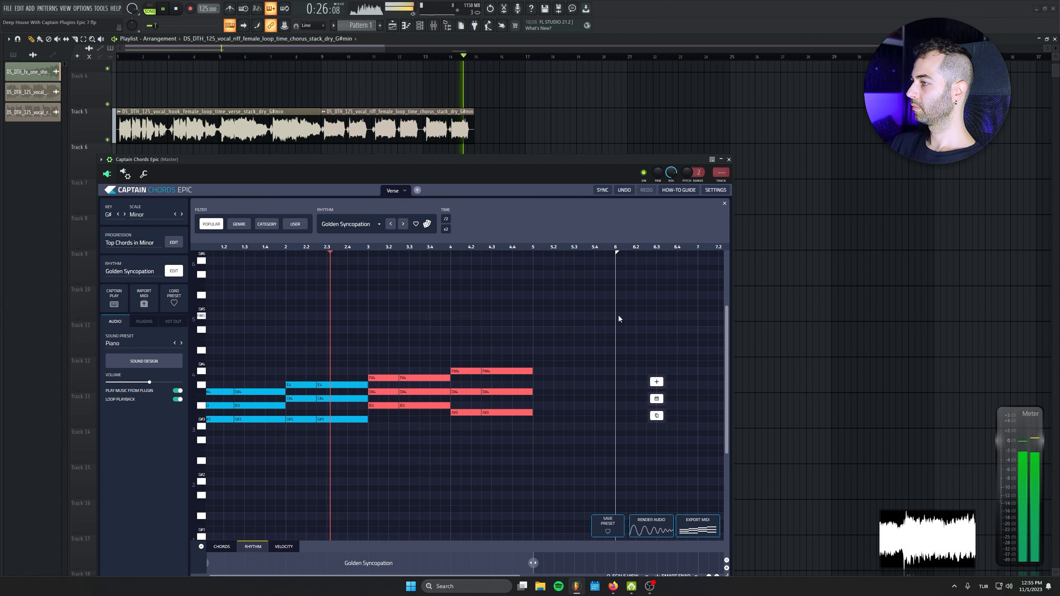
- Humanize all four Golden Syncopation chords with a slight strum and no swing, and stop playback
left_click_drag(620, 316, 217, 464)
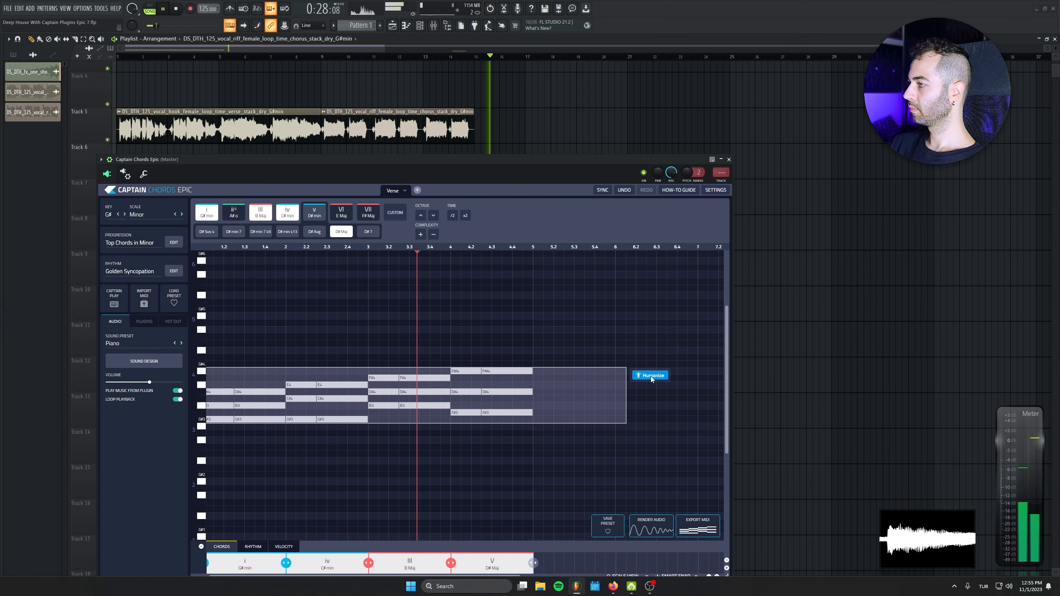
left_click(652, 375)
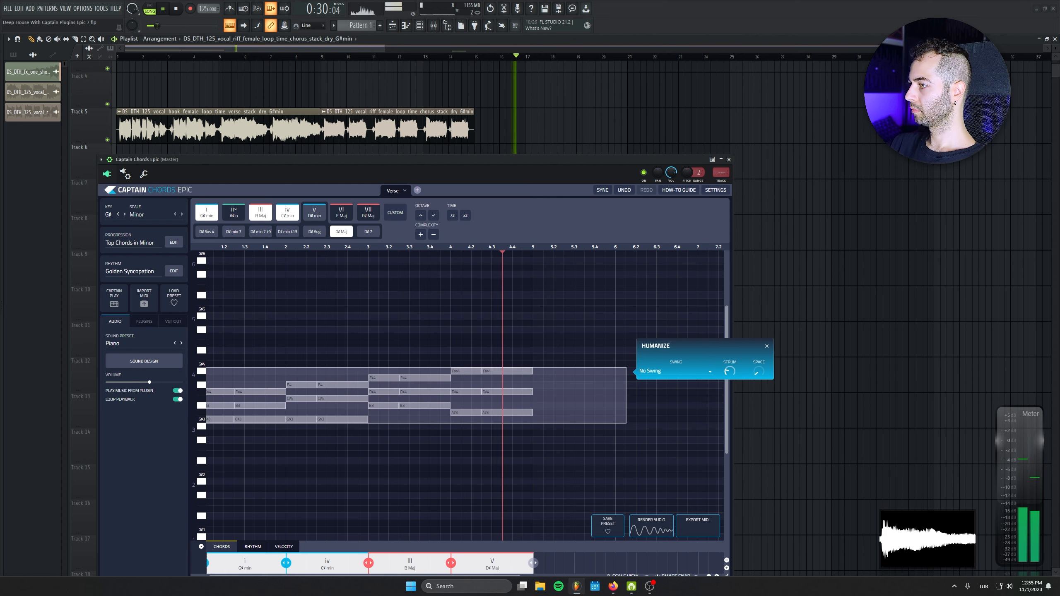
left_click(650, 291)
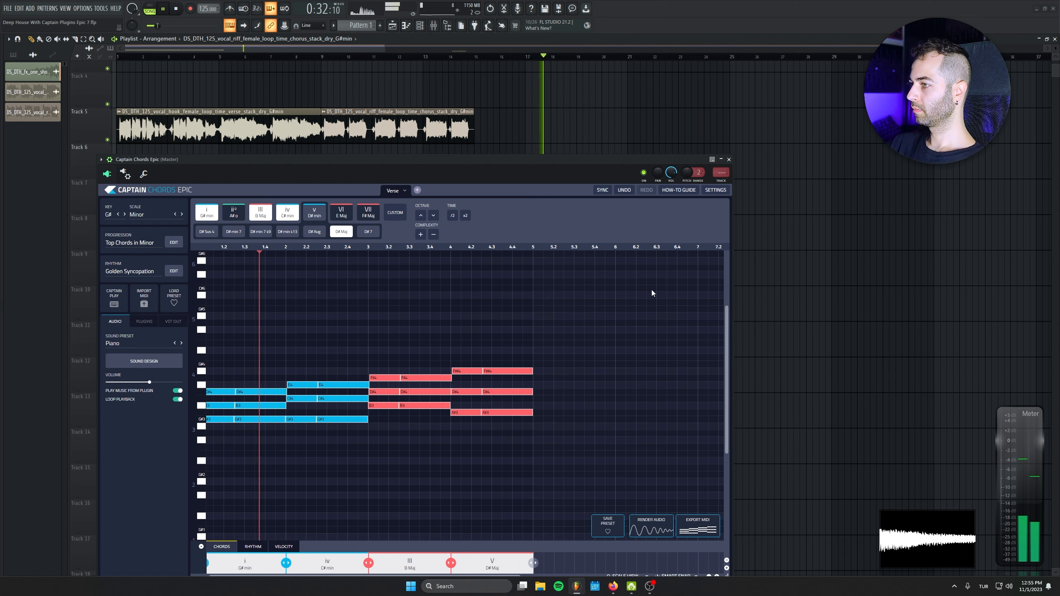
key("space")
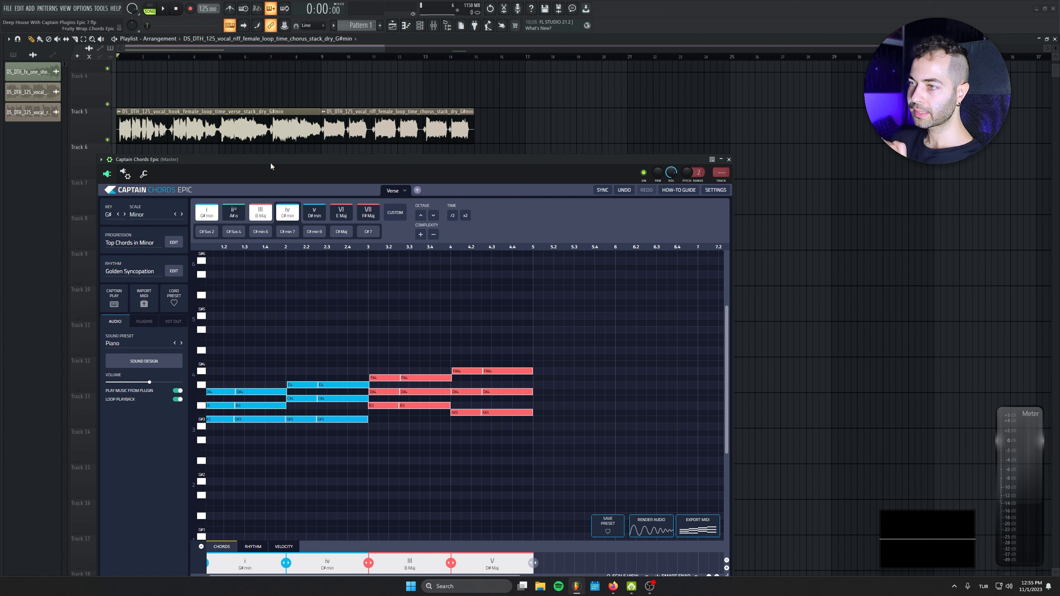
- Examine the Piano sound design effects, the VST output option and the genres and instruments of the sound preset library
left_click_drag(270, 164, 289, 155)
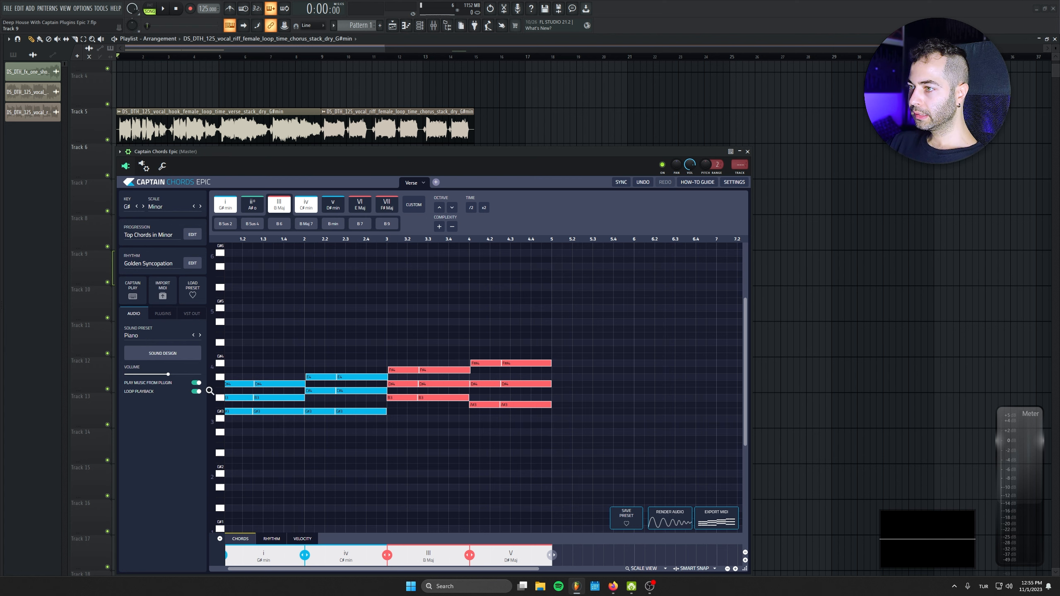
left_click(155, 356)
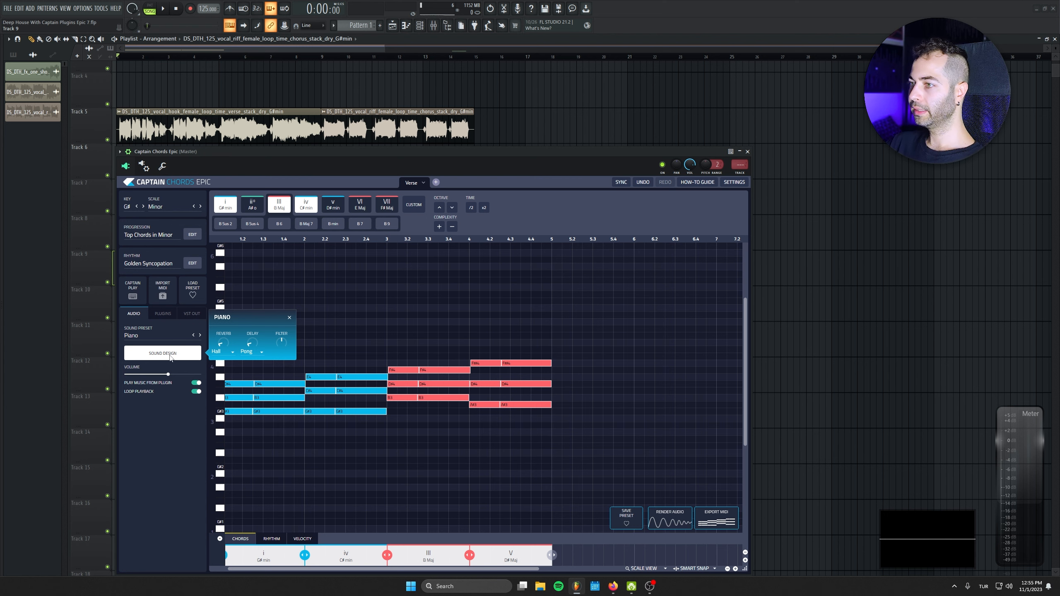
left_click(163, 314)
left_click(133, 315)
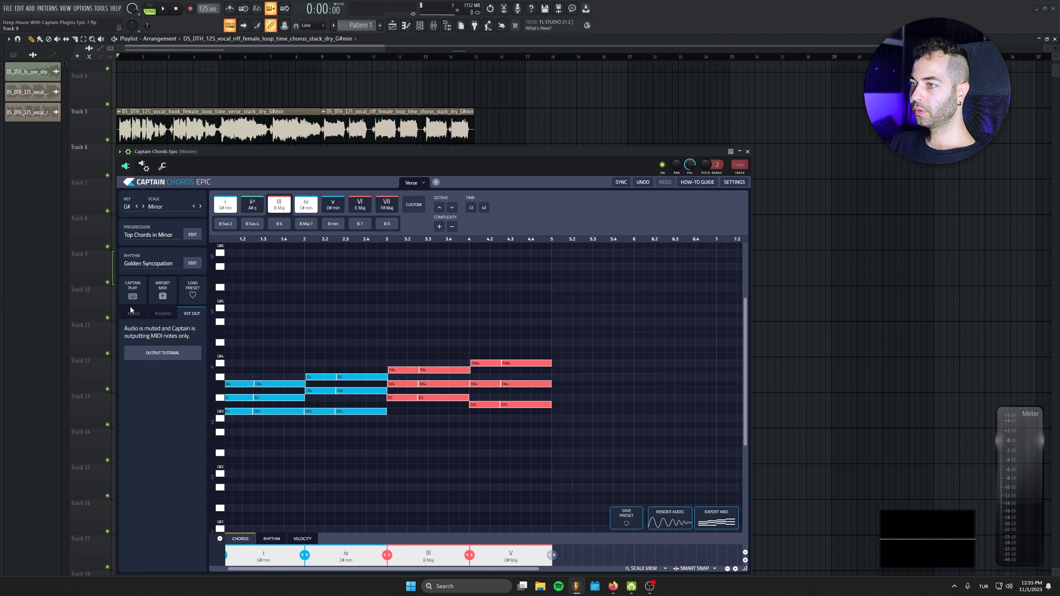
left_click(146, 336)
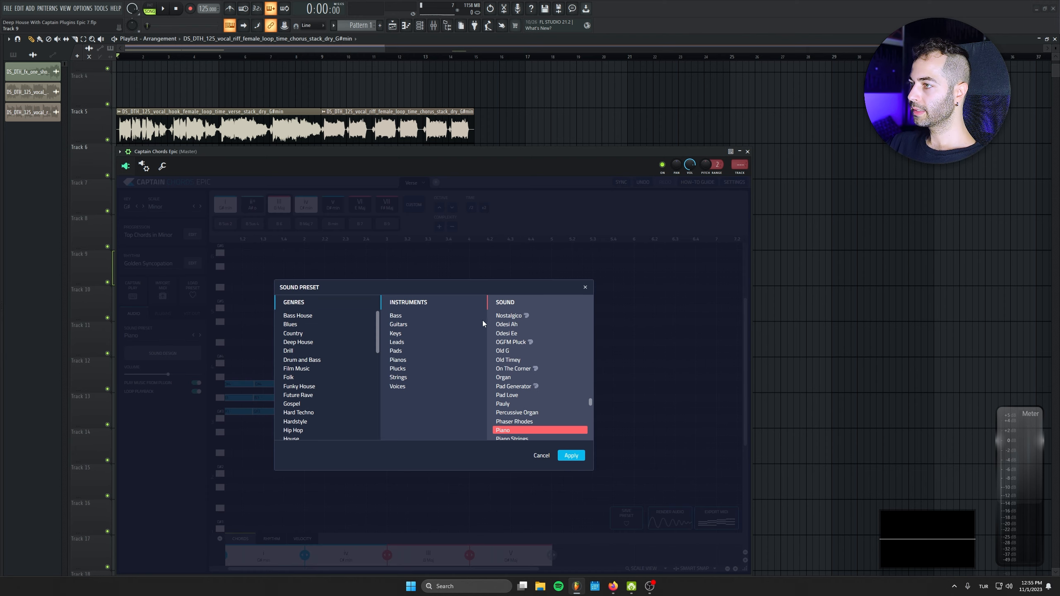
mouse_move(377, 322)
left_mouse_down()
mouse_move(379, 425)
mouse_move(370, 312)
left_mouse_up()
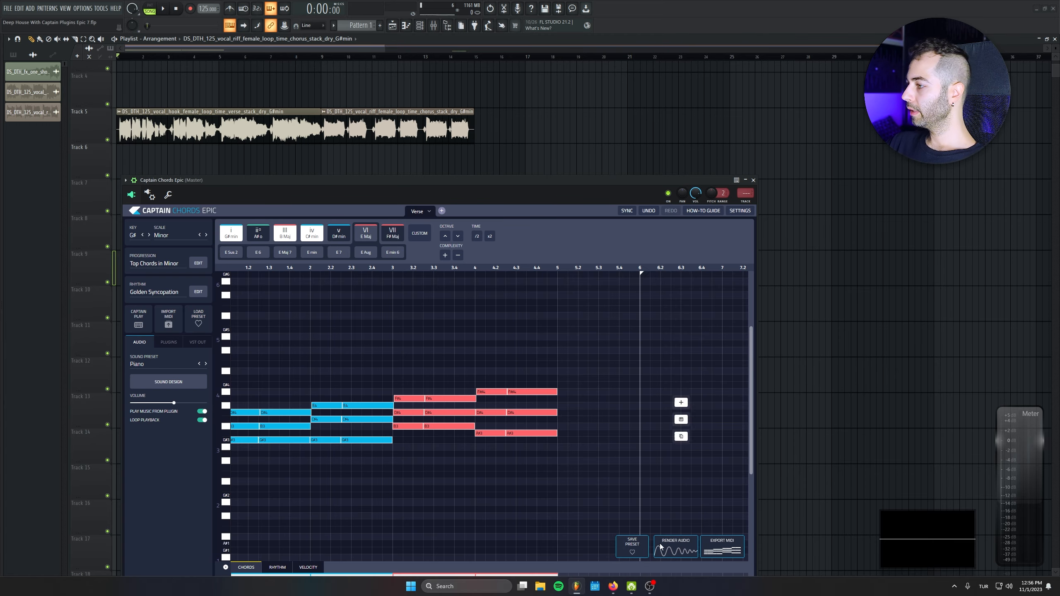
- Render the chord progression to audio as a clip at the start of Track 6, and close the plugin and channel rack windows
left_click_drag(659, 544, 137, 167)
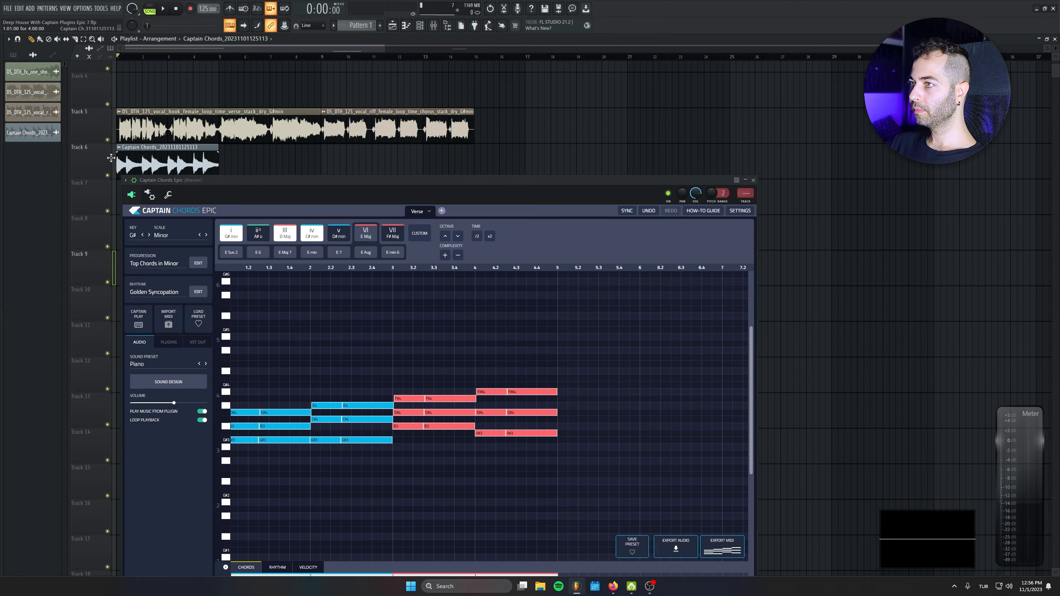
left_click_drag(292, 183, 263, 176)
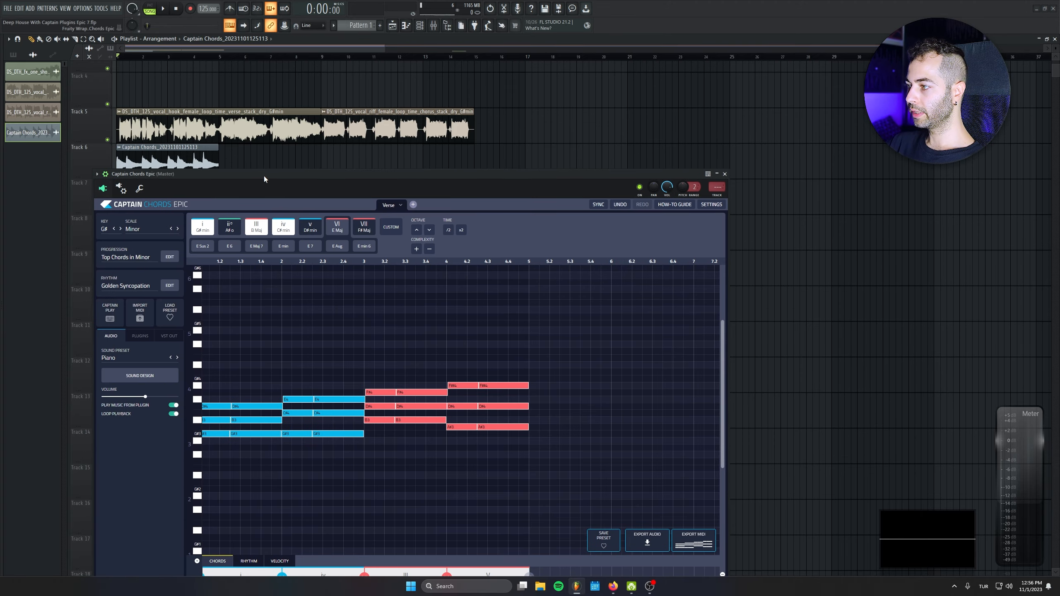
left_click(422, 21)
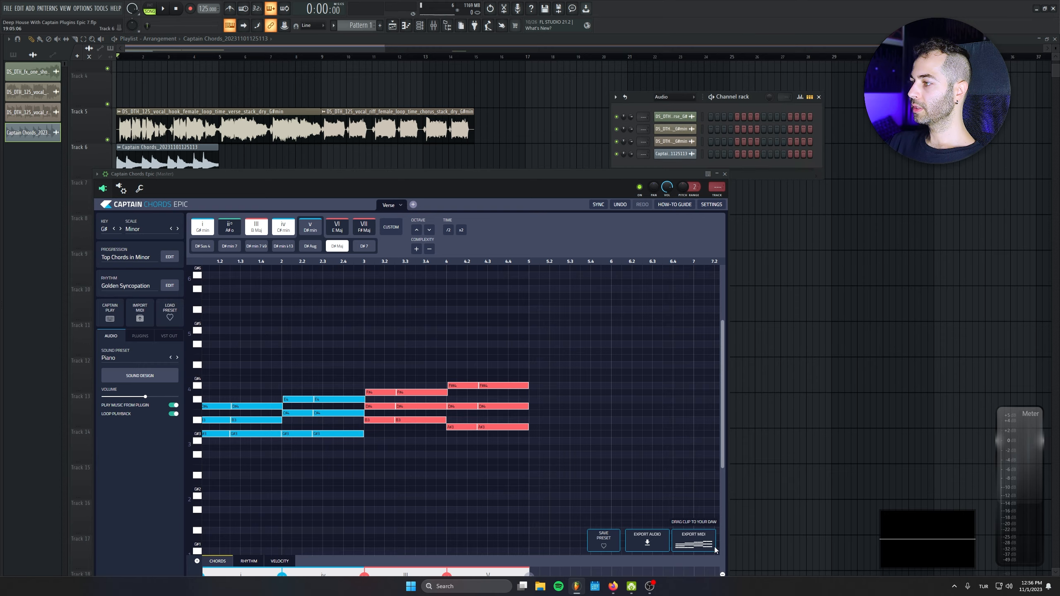
left_click(725, 174)
left_click(819, 97)
- Duplicate the chord clip on Track 6 into four consecutive copies from bar 1 to bar 17, keeping the chorus vocal at bar 9
left_click_drag(160, 167, 266, 168)
left_click_drag(487, 71, 831, 127)
left_click_drag(333, 258, 188, 163)
left_click_drag(425, 71, 116, 179)
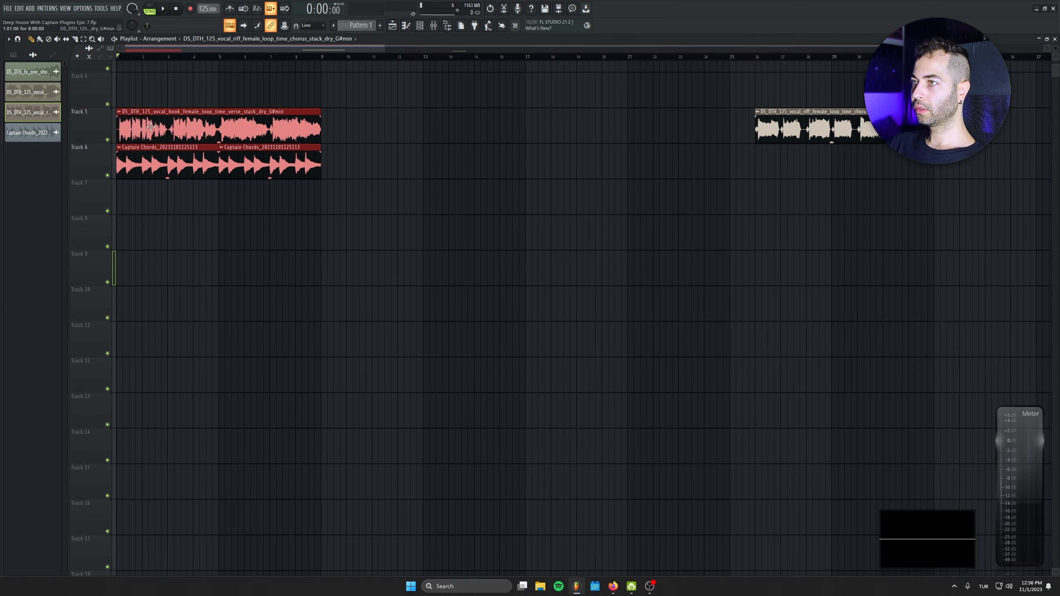
left_click_drag(830, 126, 395, 125)
left_click_drag(167, 166, 381, 162)
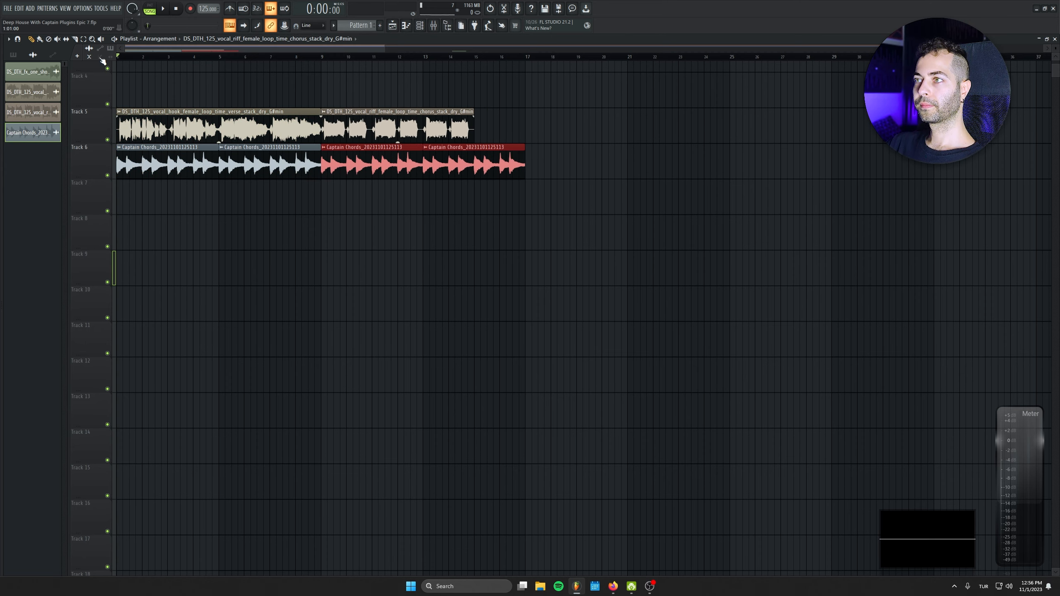
- Play the arrangement and lower the gain of all four chord clips on Track 6 to -5.0 dB
key("space")
left_click(640, 183)
right_click(632, 184)
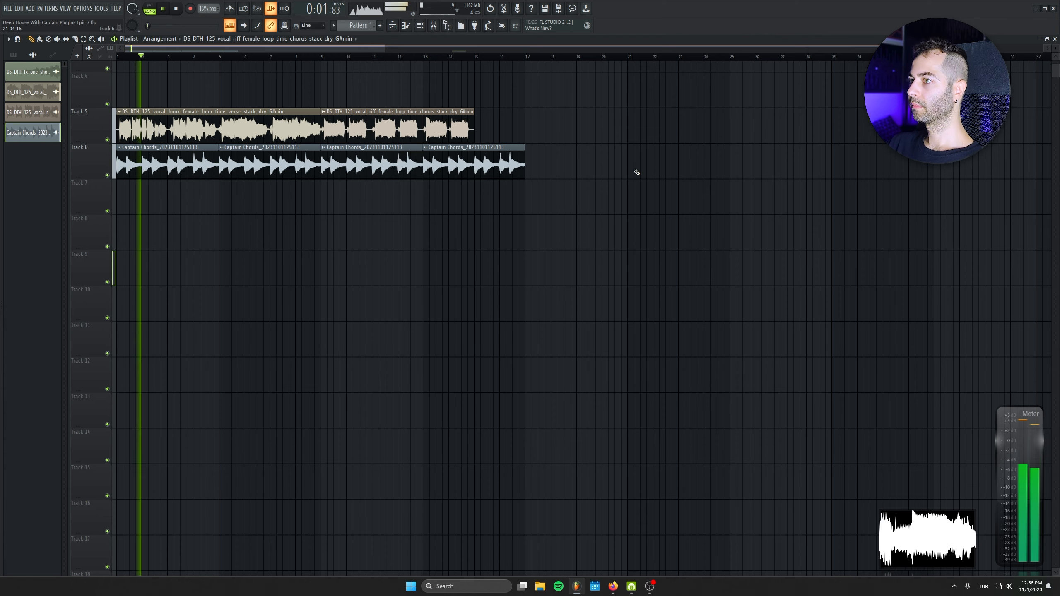
left_click_drag(636, 172, 200, 166)
left_click_drag(269, 177, 270, 190)
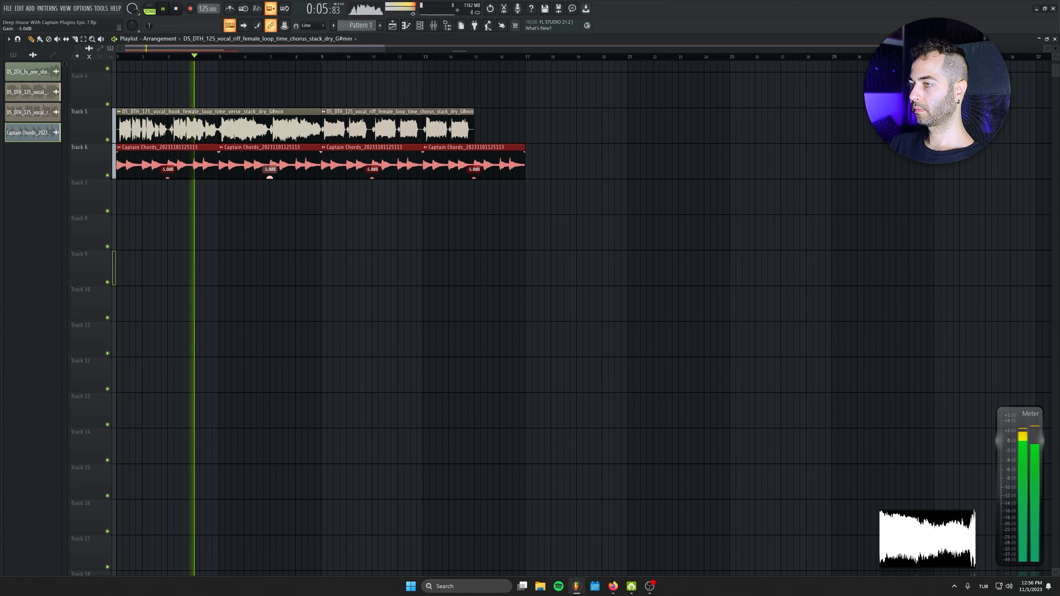
- Set the gain of both vocal clips on Track 5 to -3.0 dB and clear the selection
left_click(492, 234)
right_click(495, 235)
left_click_drag(494, 140, 221, 141)
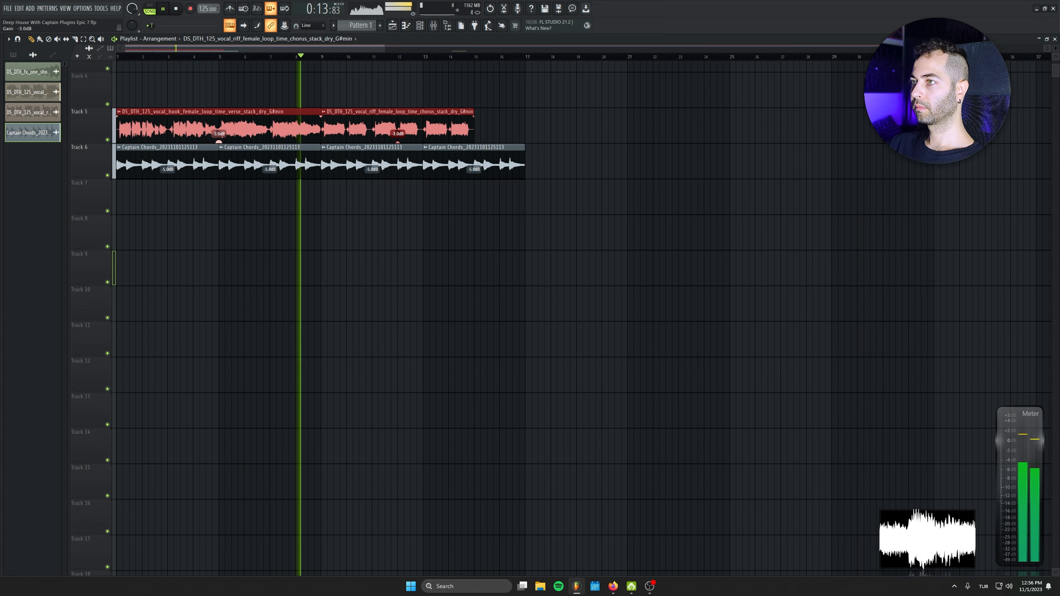
left_click(588, 248)
right_click(593, 248)
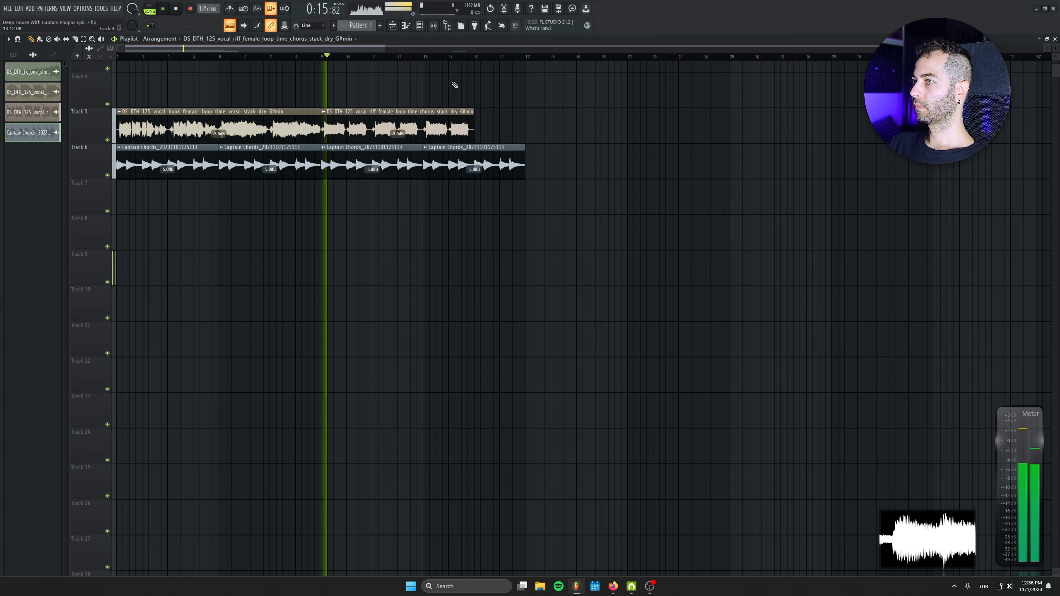
left_click(687, 155)
right_click(688, 156)
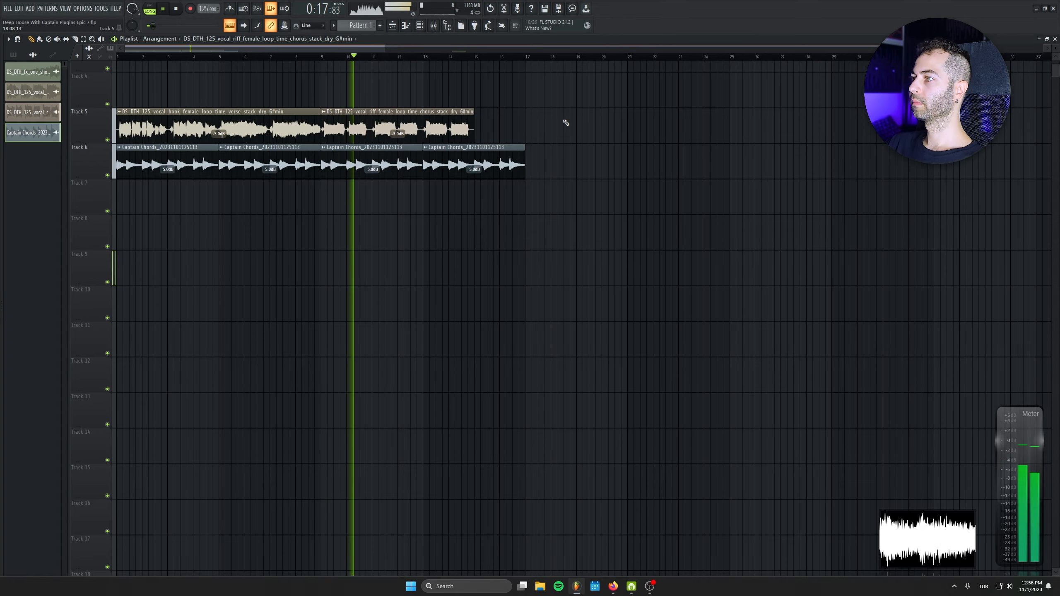
- Save the project while the vocals and chords keep playing
scroll(568, 167, "up", 2)
left_click_drag(510, 183, 704, 286)
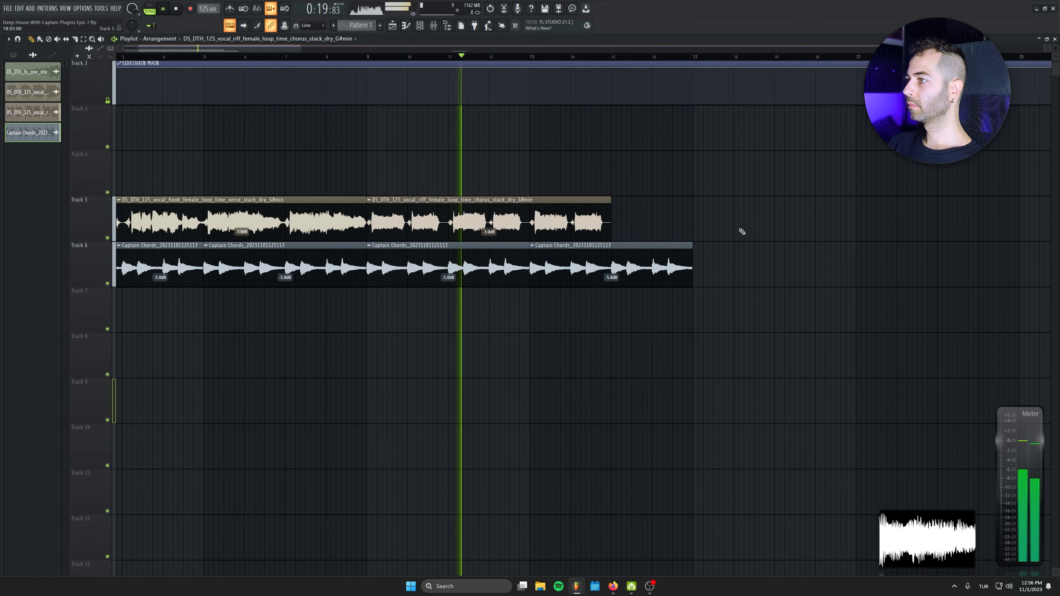
left_click_drag(705, 231, 565, 231)
left_click(705, 257)
right_click(705, 257)
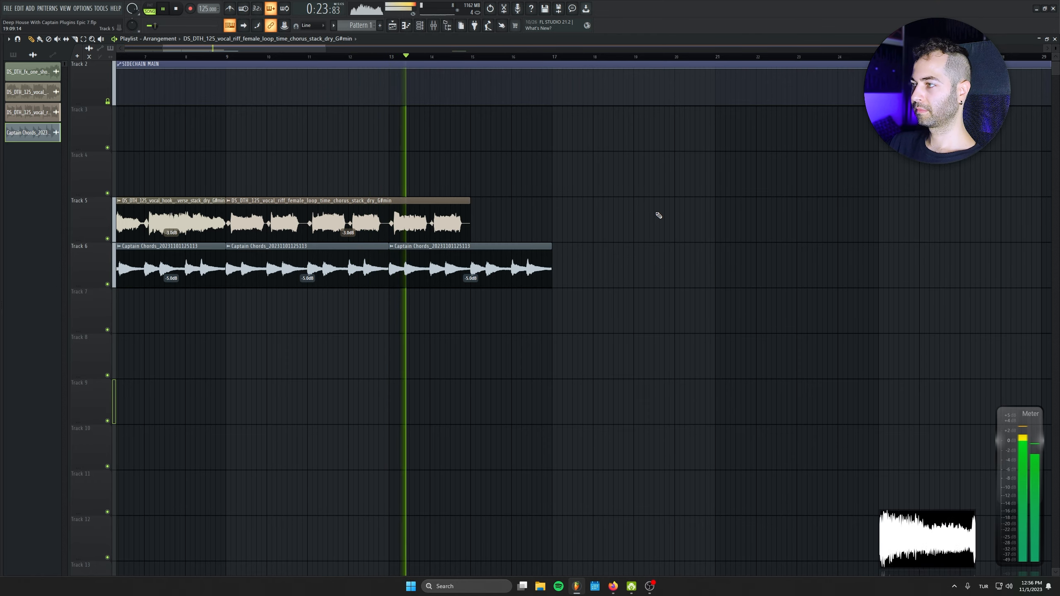
key("ctrl+s")
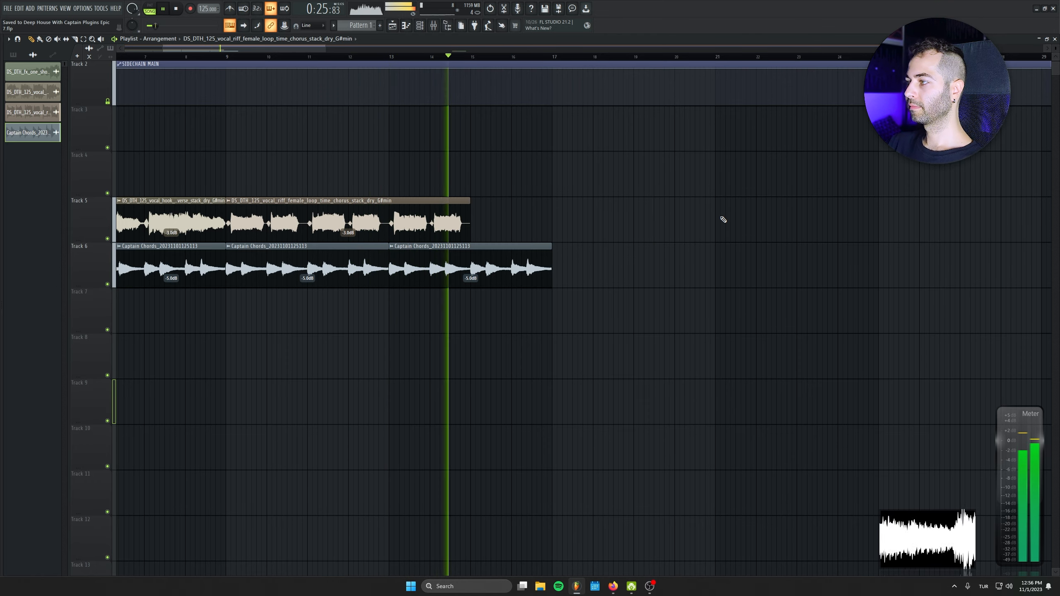
- Stop playback and trim the last chord clip on Track 6 to end at bar 16
scroll(642, 184, "left", 2)
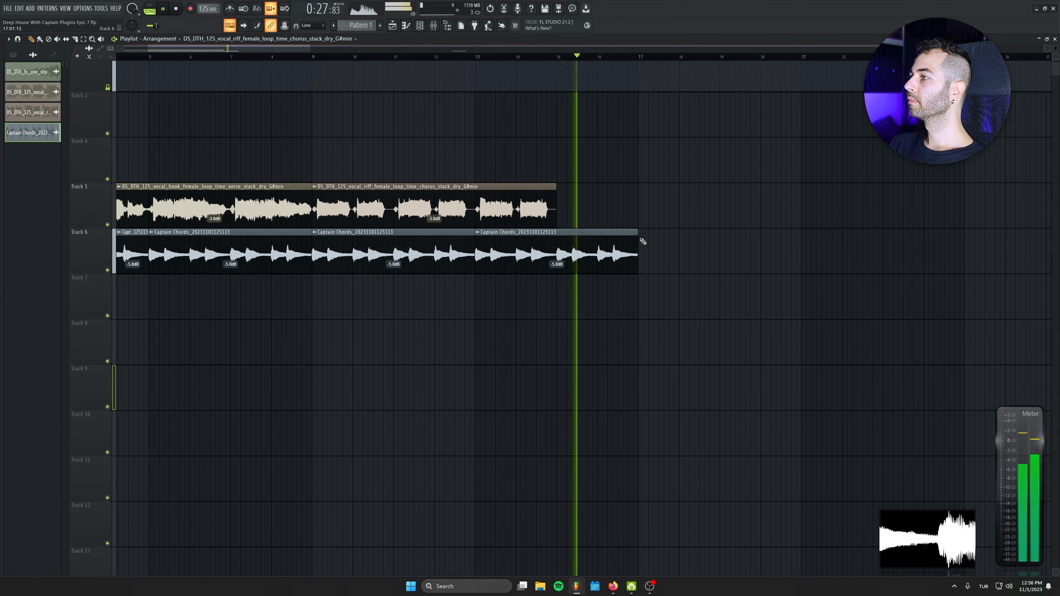
key("space")
left_click_drag(638, 242, 597, 242)
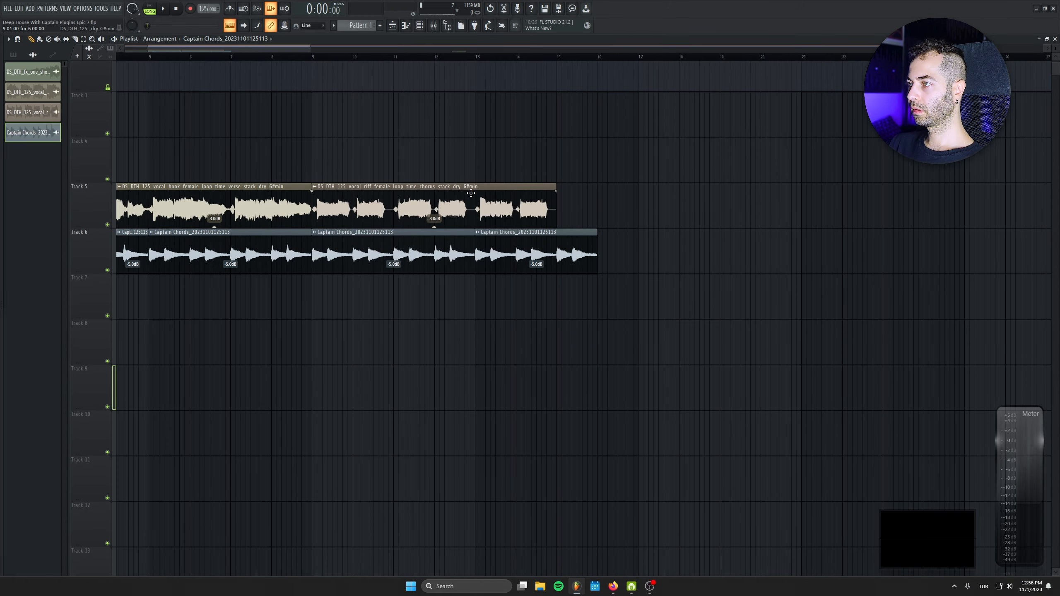
- Solo Track 5 and repeat the first four bars of the chorus vocal from bar 13 to bar 17
right_click(107, 226)
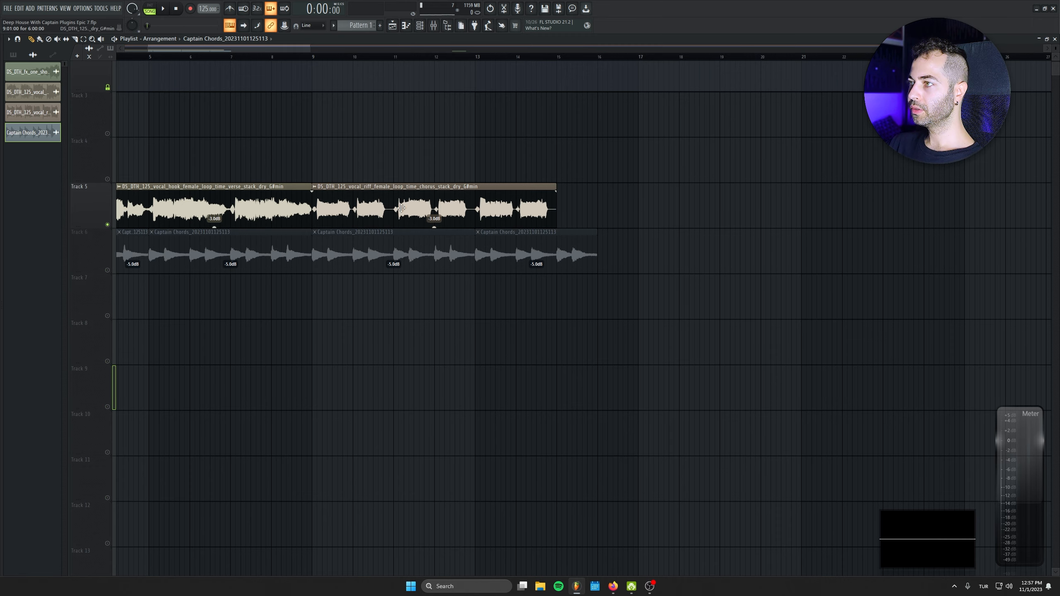
mouse_move(401, 208)
left_mouse_down()
mouse_move(464, 142)
mouse_move(402, 208)
left_mouse_up()
left_click_drag(620, 211, 568, 218)
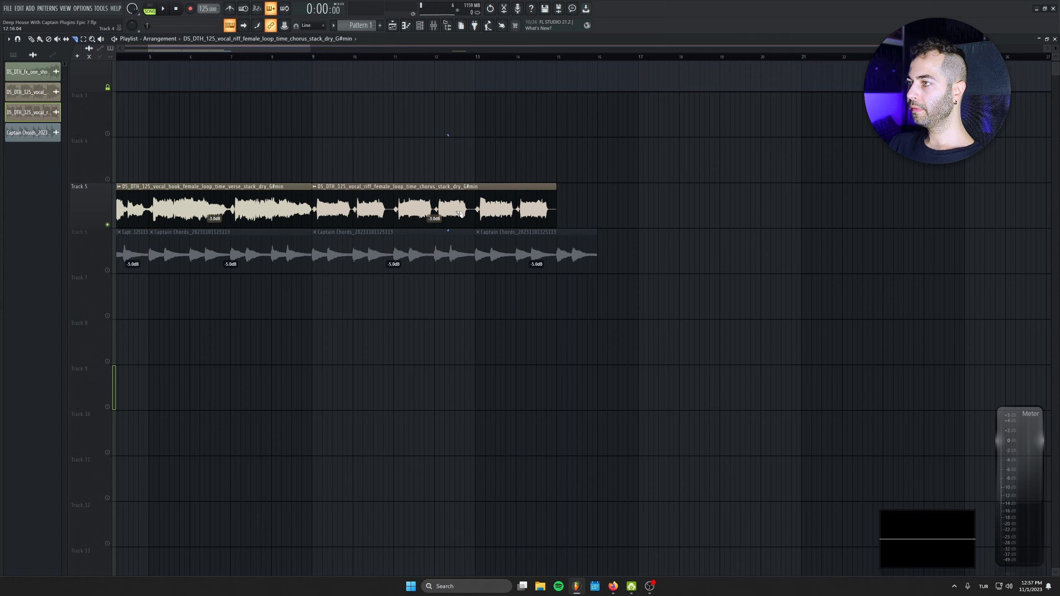
left_click_drag(481, 217, 481, 218)
key("p")
mouse_move(547, 207)
left_mouse_down()
mouse_move(466, 207)
mouse_move(481, 206)
left_mouse_up()
- Make the chorus vocal clip at bar 13 unique as a sample and open it for pitch correction
double_click(482, 187)
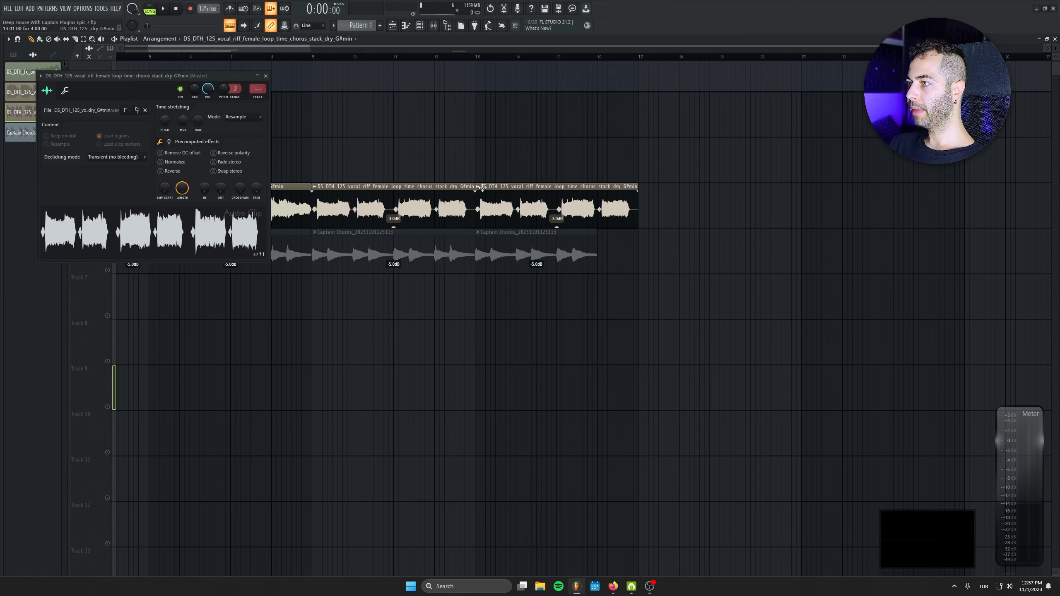
left_click(480, 187)
left_click(582, 203)
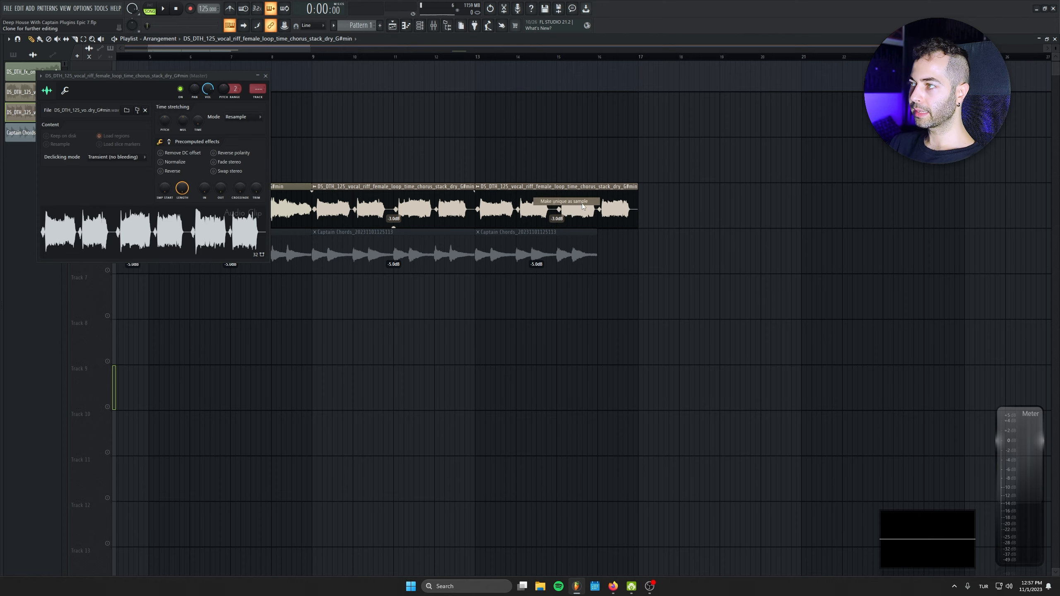
left_click(265, 77)
left_click(481, 190)
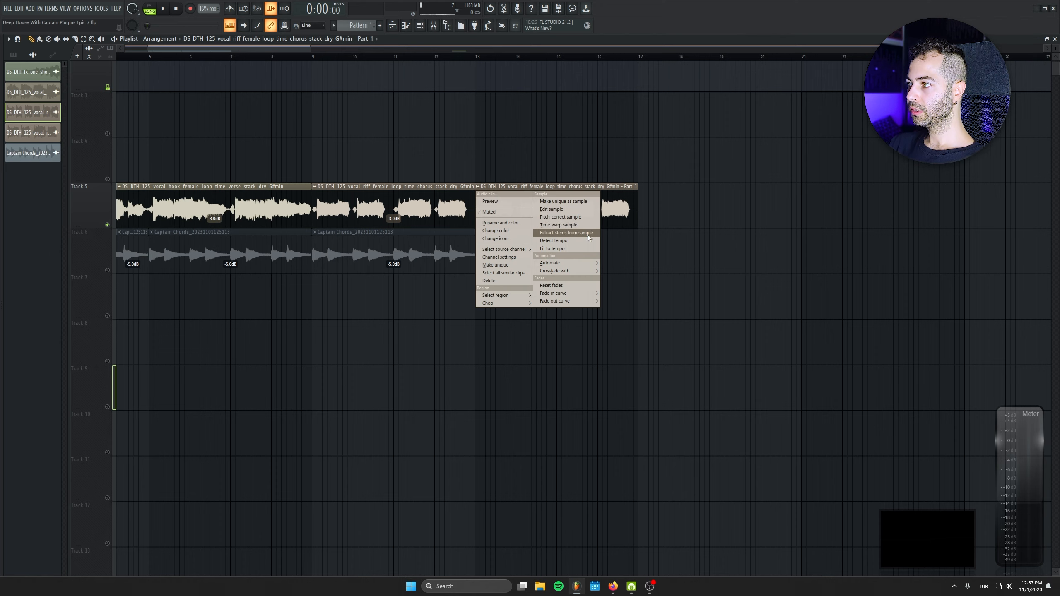
left_click(581, 217)
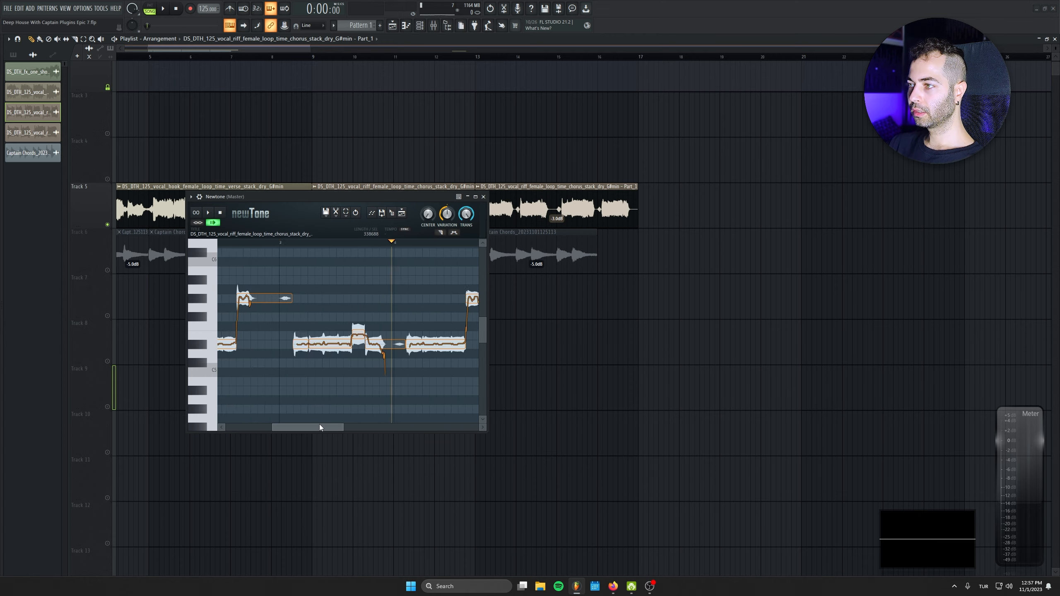
- Preview the end of the vocal phrase in Newtone and lower its last note by 12 semitones to G#4
left_click_drag(320, 425, 351, 423)
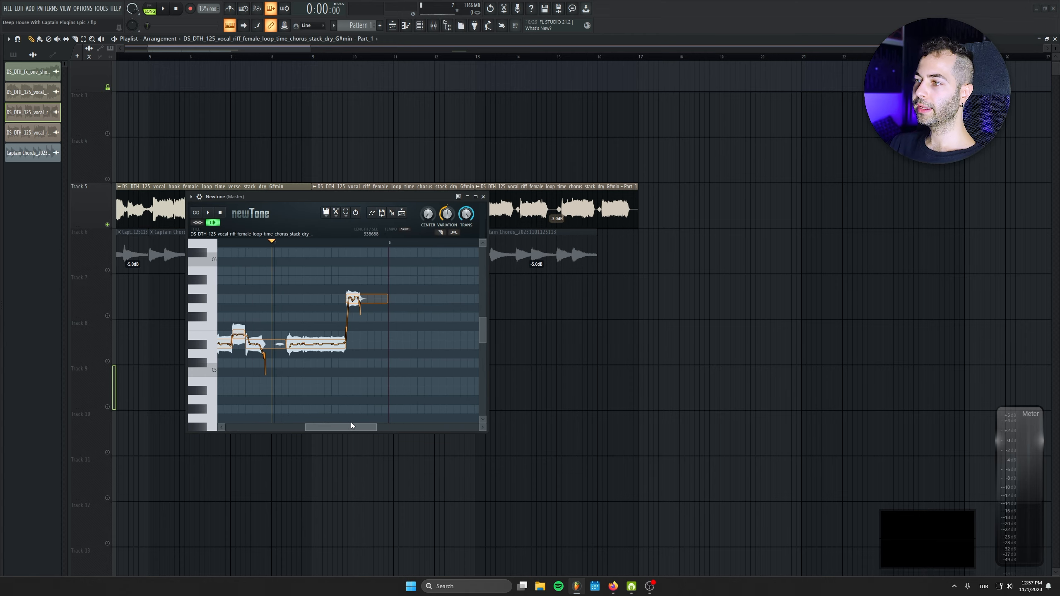
left_click(208, 212)
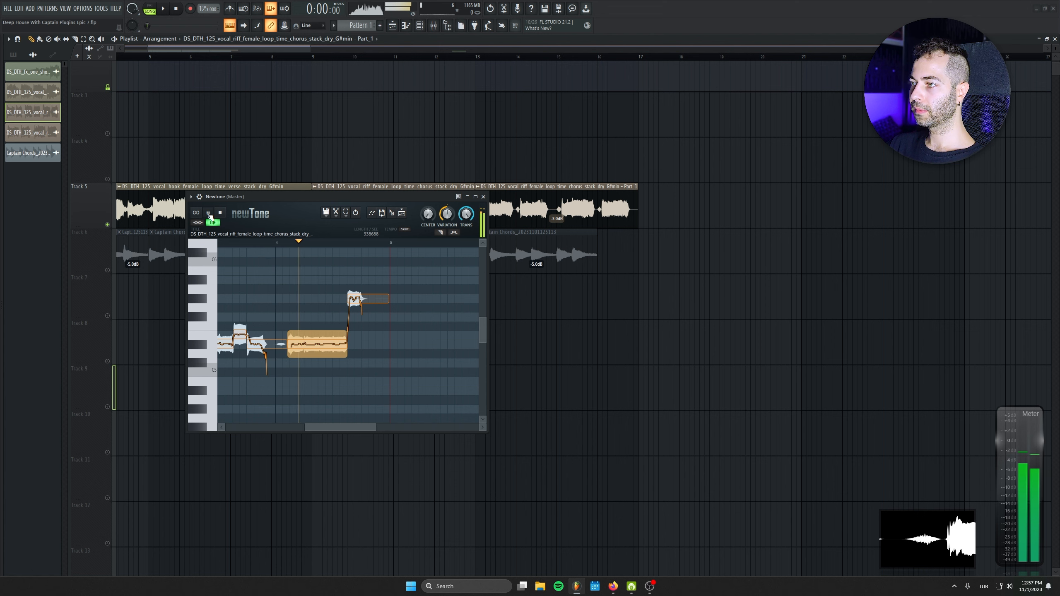
left_click(221, 213)
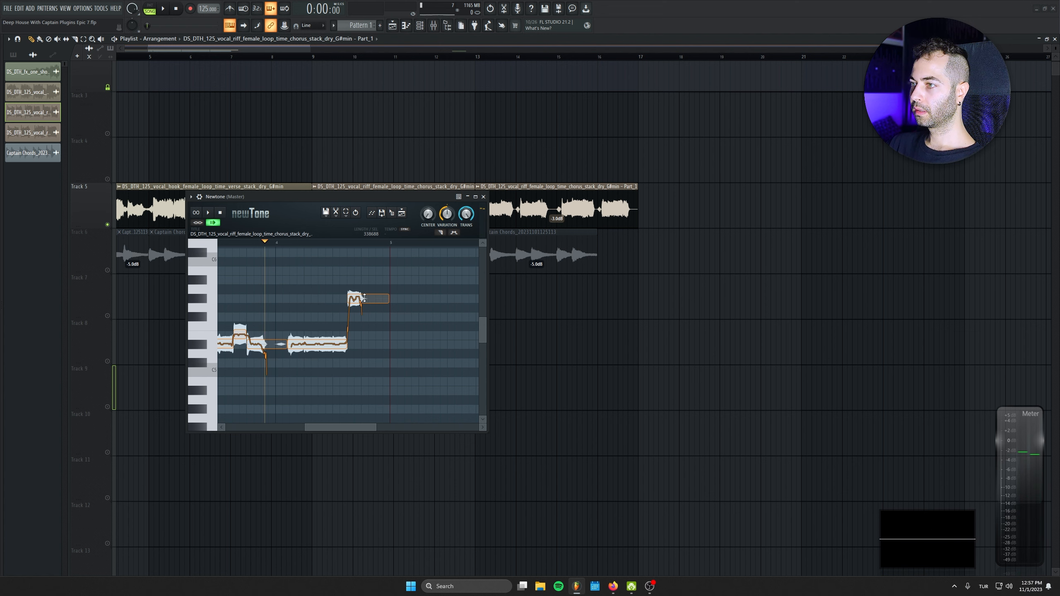
left_click(364, 298)
left_click_drag(364, 299, 371, 407)
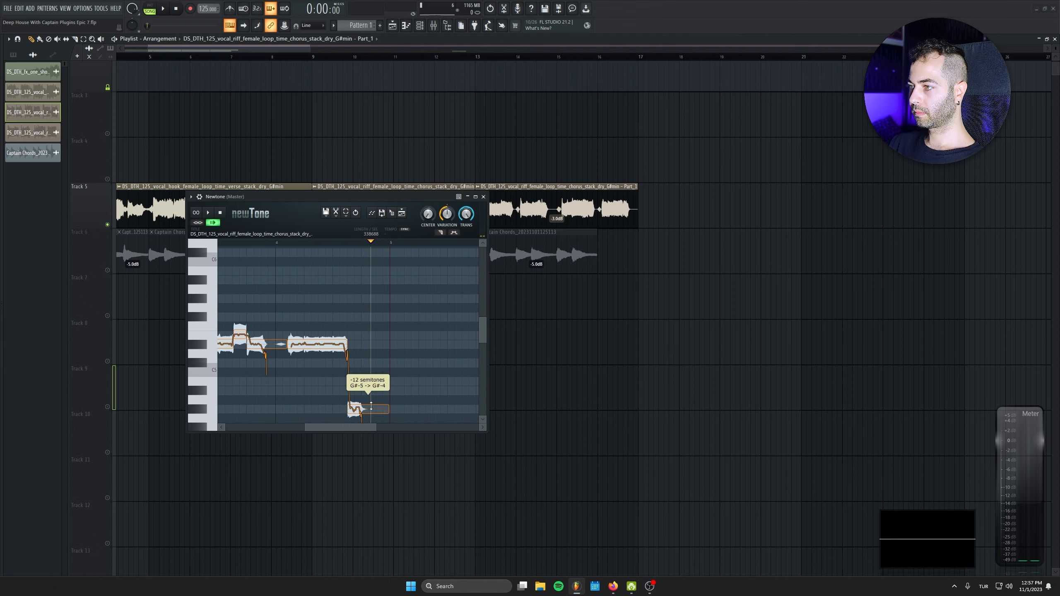
- Replay the end of the vocal phrase to listen to the lowered final note
left_click(271, 244)
left_click(277, 246)
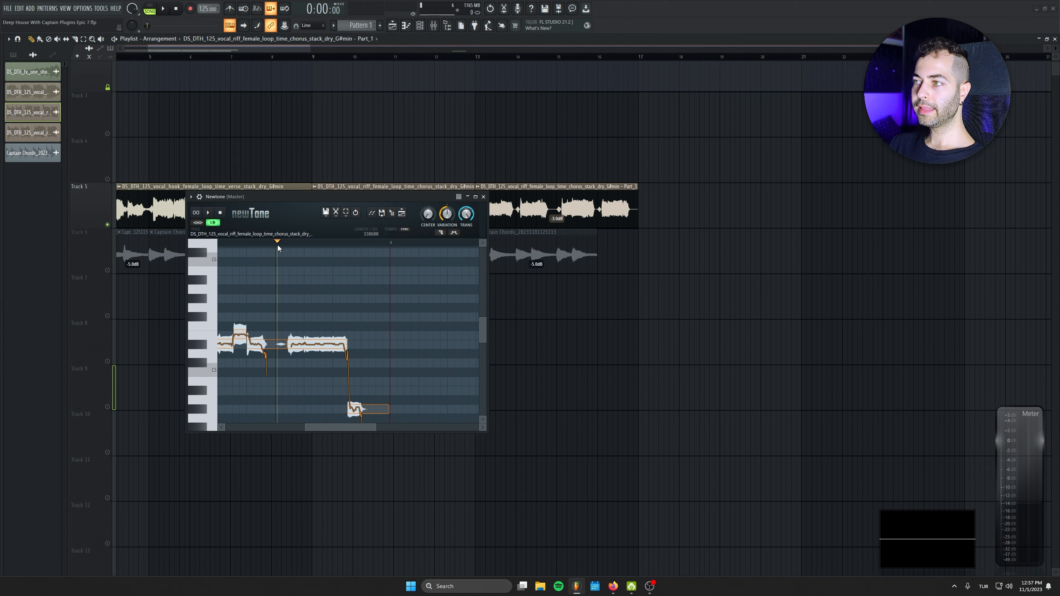
left_click(207, 213)
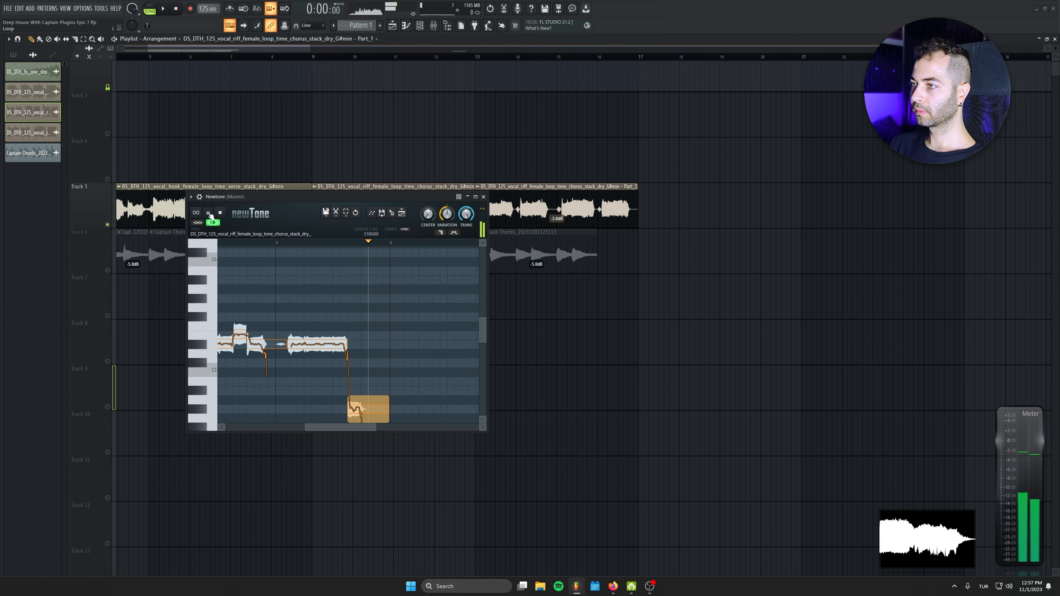
left_click(222, 213)
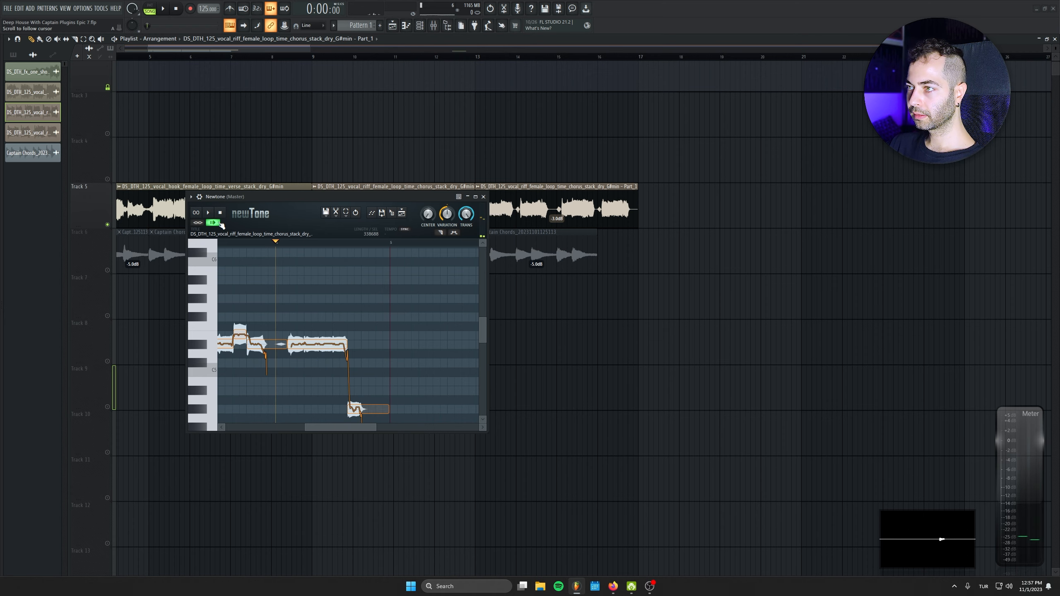
left_click(209, 213)
left_click(210, 213)
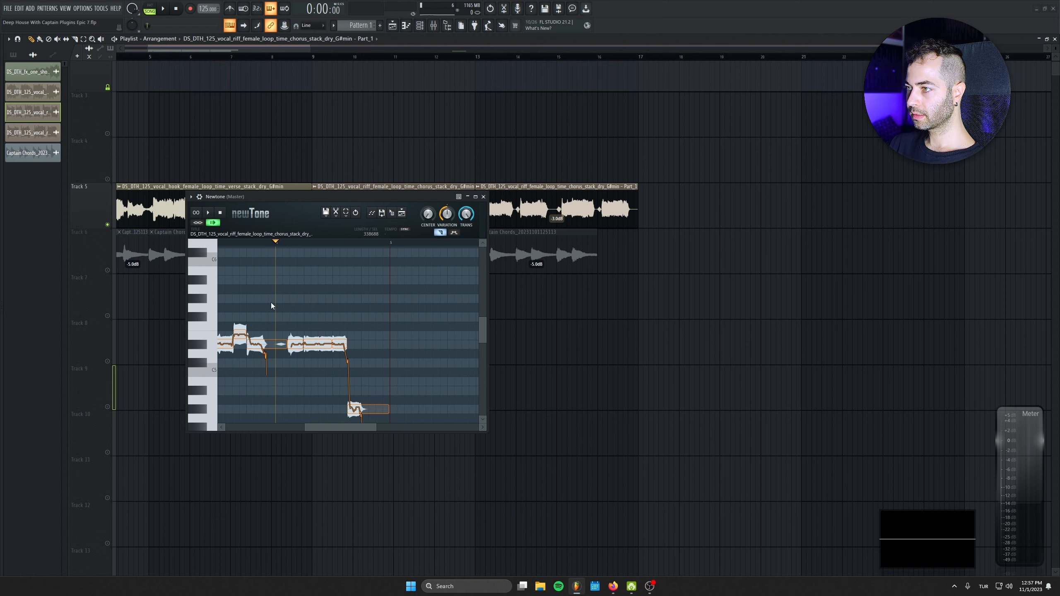
- Lower the short tail of the sustained note before the final G#4 in stages down to B4, auditioning the phrase
left_click_drag(342, 342, 345, 352)
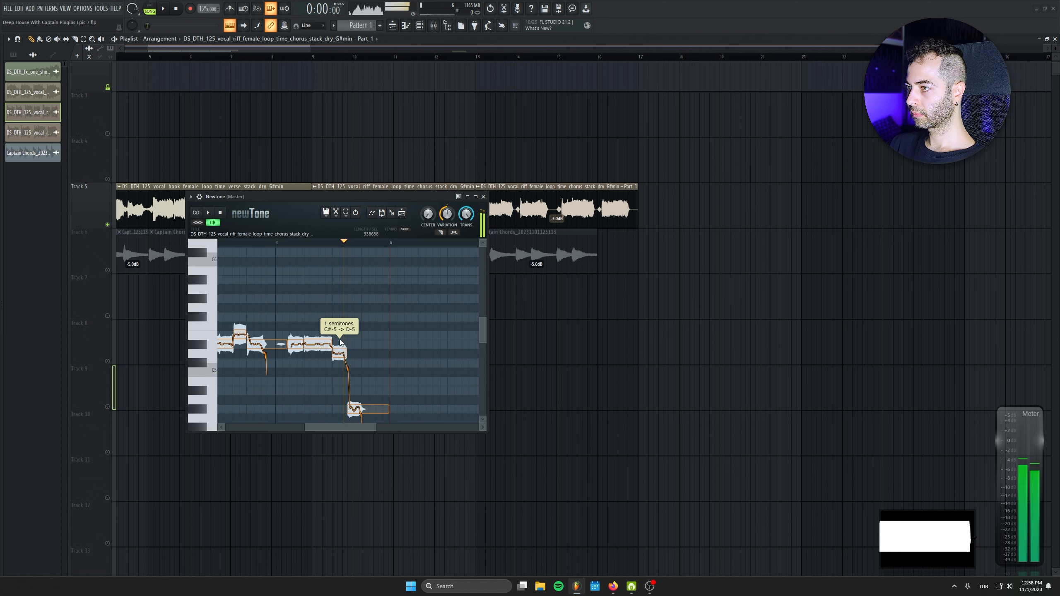
left_click(209, 212)
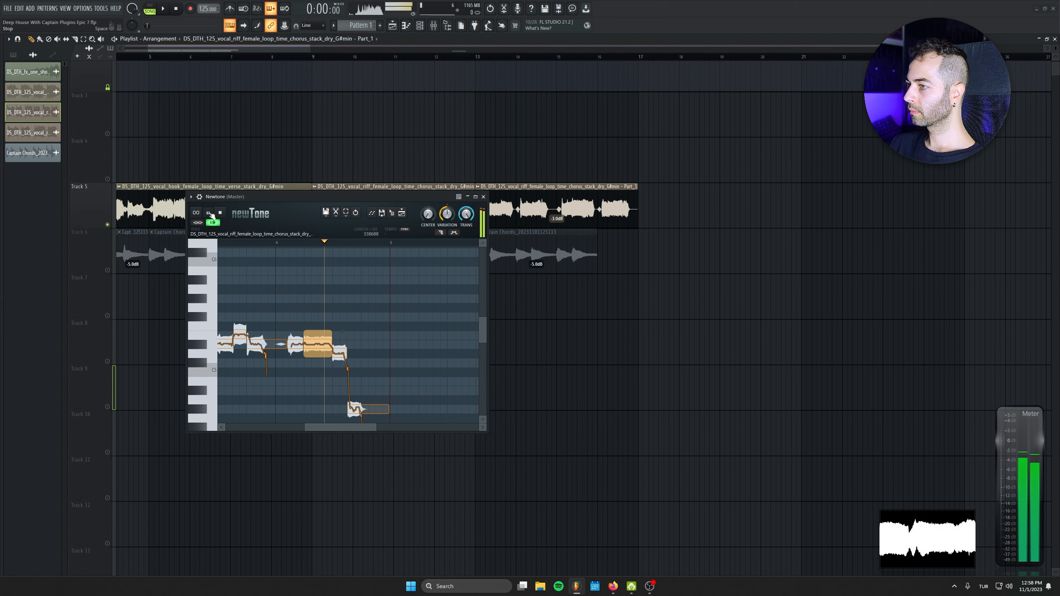
left_click_drag(338, 351, 338, 361)
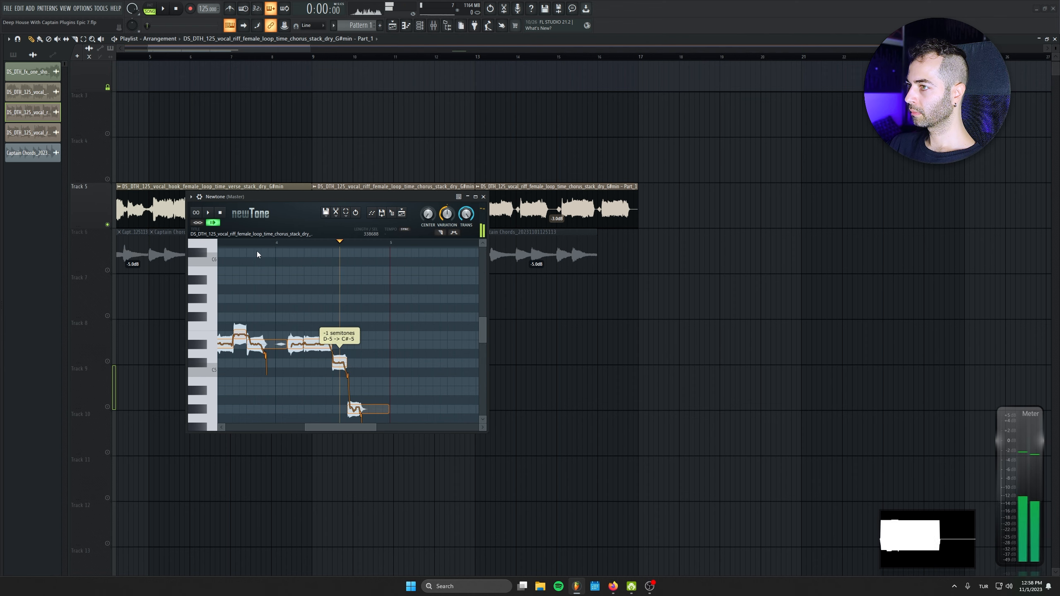
left_click(278, 244)
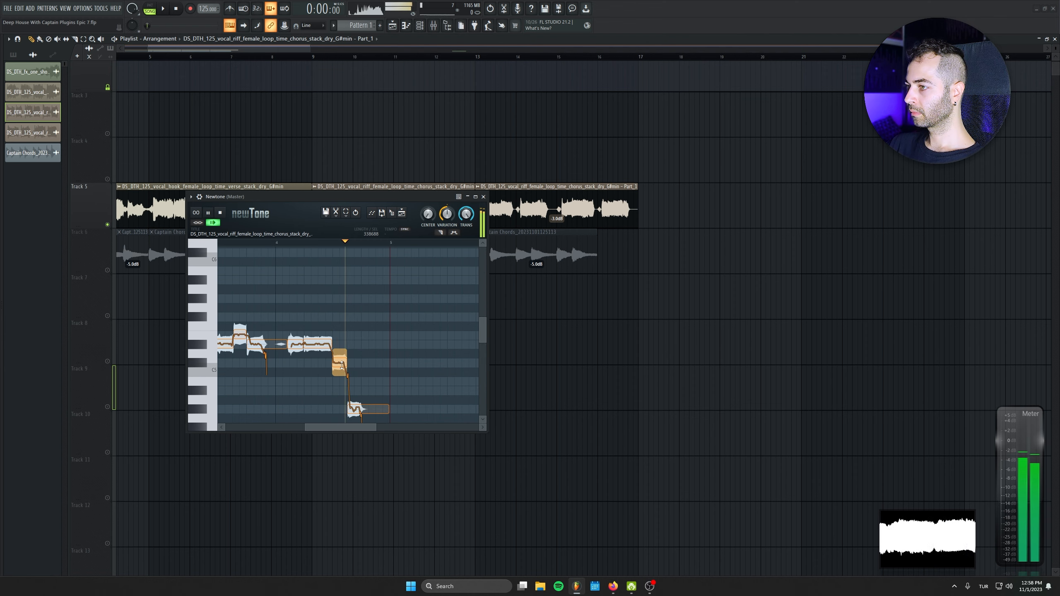
left_click_drag(340, 367, 341, 385)
key("space")
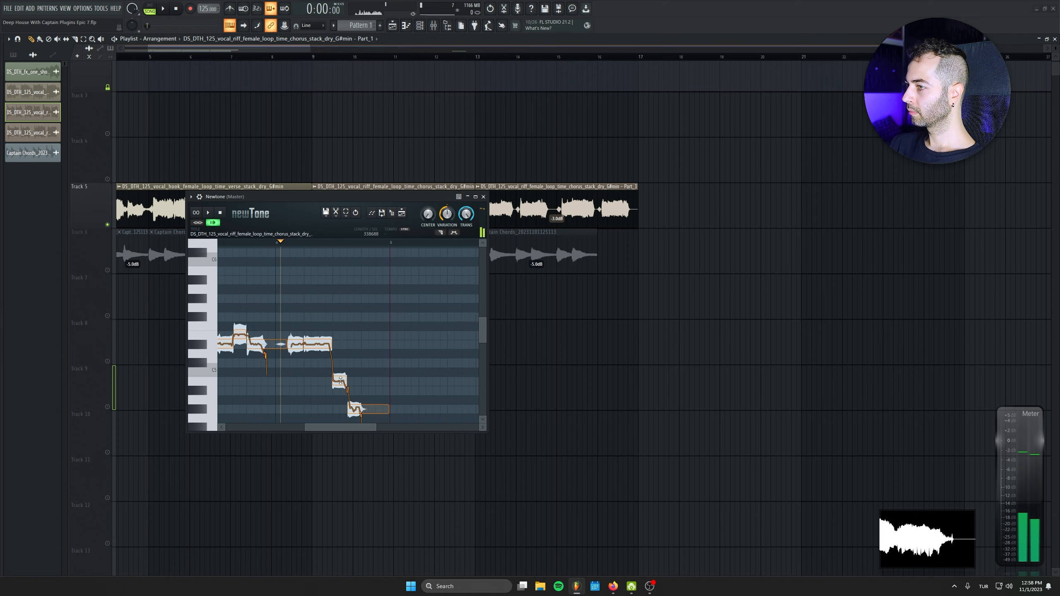
key("space")
left_click(269, 243)
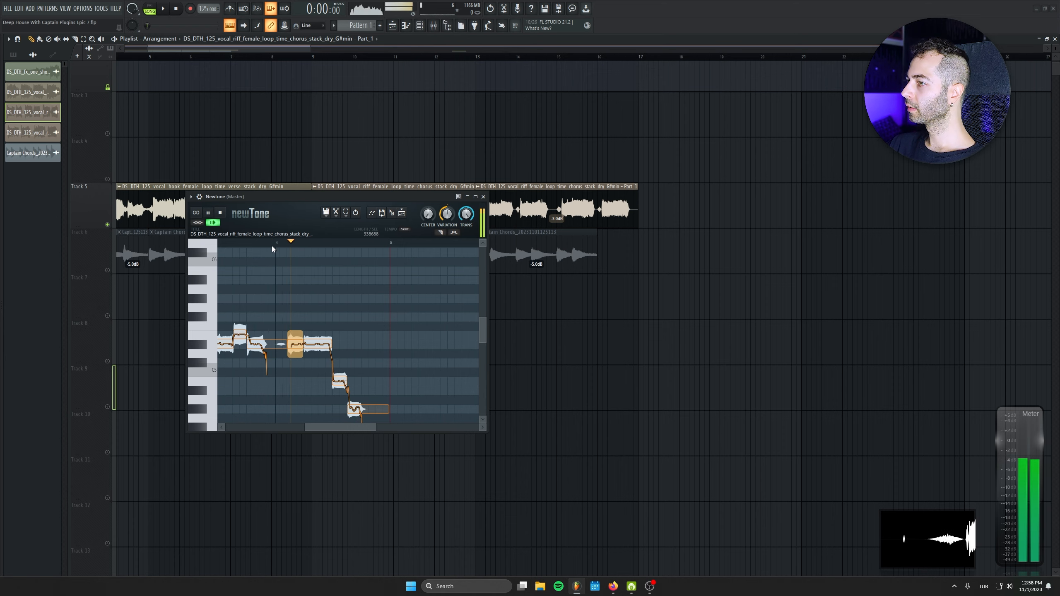
key("space")
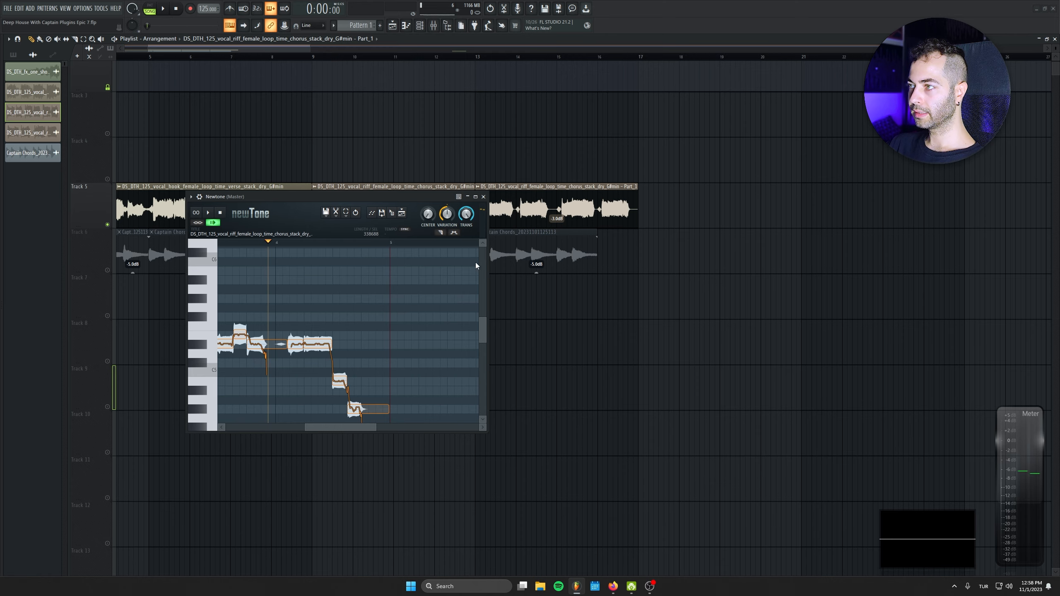
- Replace the chorus clip at bar 13 on Track 5 with the pitch-edited version from Newtone
left_click_drag(280, 198, 263, 248)
left_click_drag(477, 307, 751, 307)
left_click_drag(653, 264, 555, 163)
key("space")
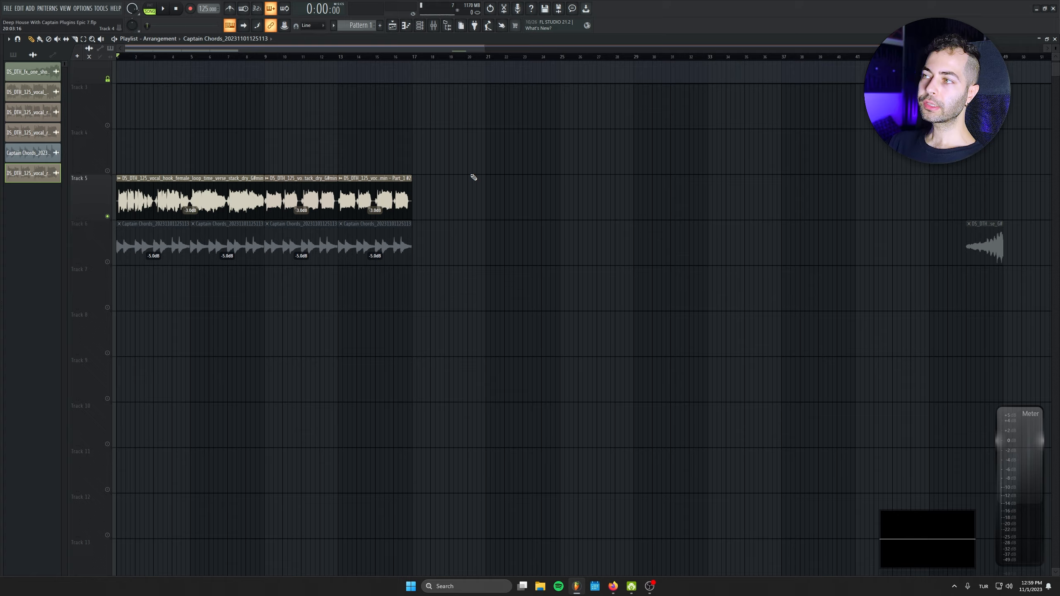
- Duplicate the three vocal clips on Track 5 to start at bar 21 and set the playback position there
mouse_move(471, 175)
left_mouse_down()
mouse_move(151, 204)
mouse_move(578, 199)
mouse_move(504, 197)
left_mouse_up()
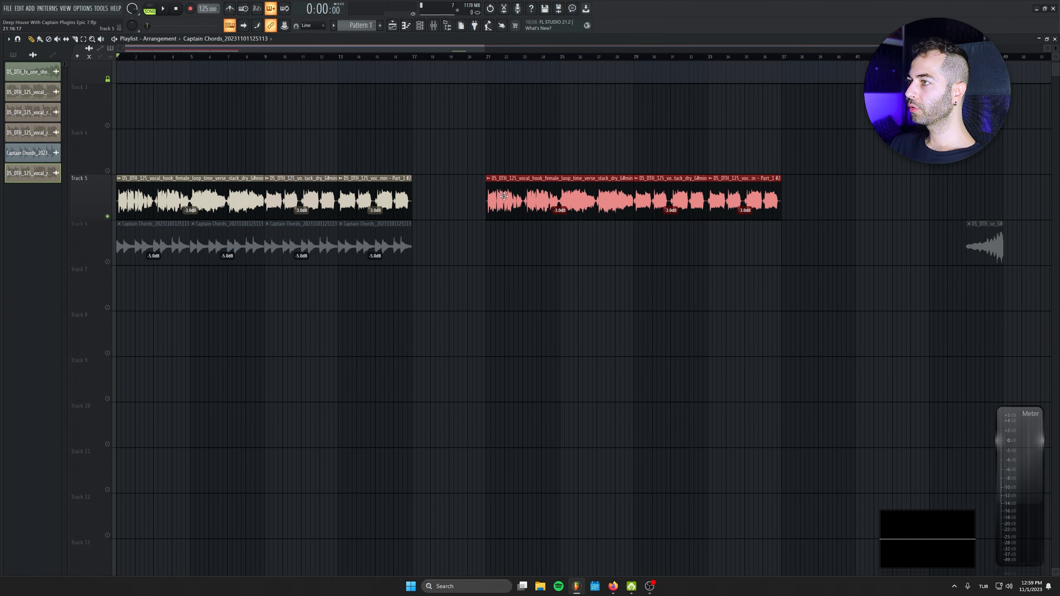
scroll(573, 261, "up", 3)
left_click(441, 57)
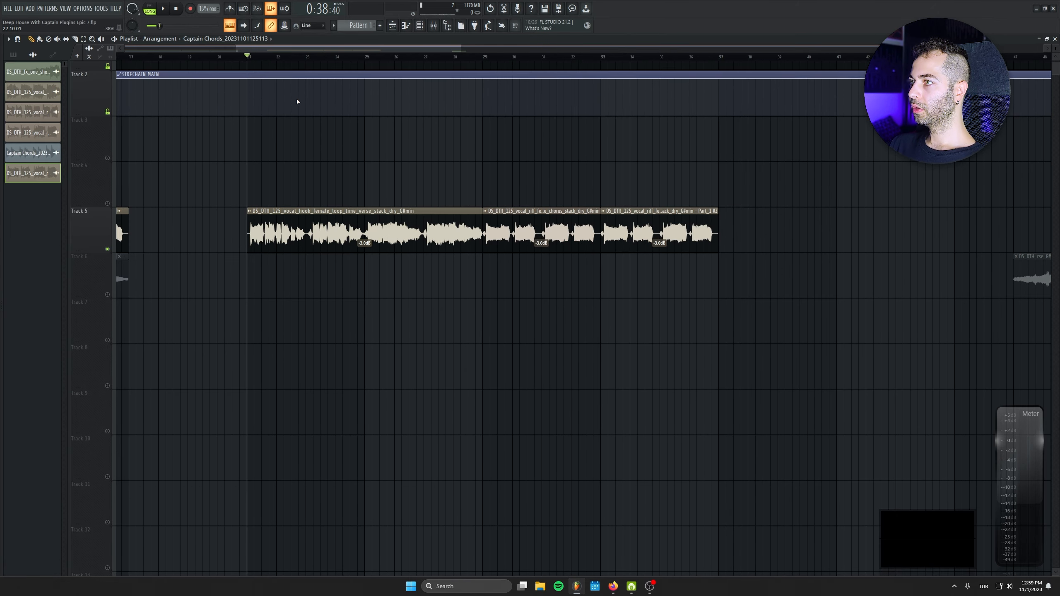
- Open Captain Chords Epic, delete the second hit of all four chords and lengthen the remaining notes to fill each bar
left_click(419, 27)
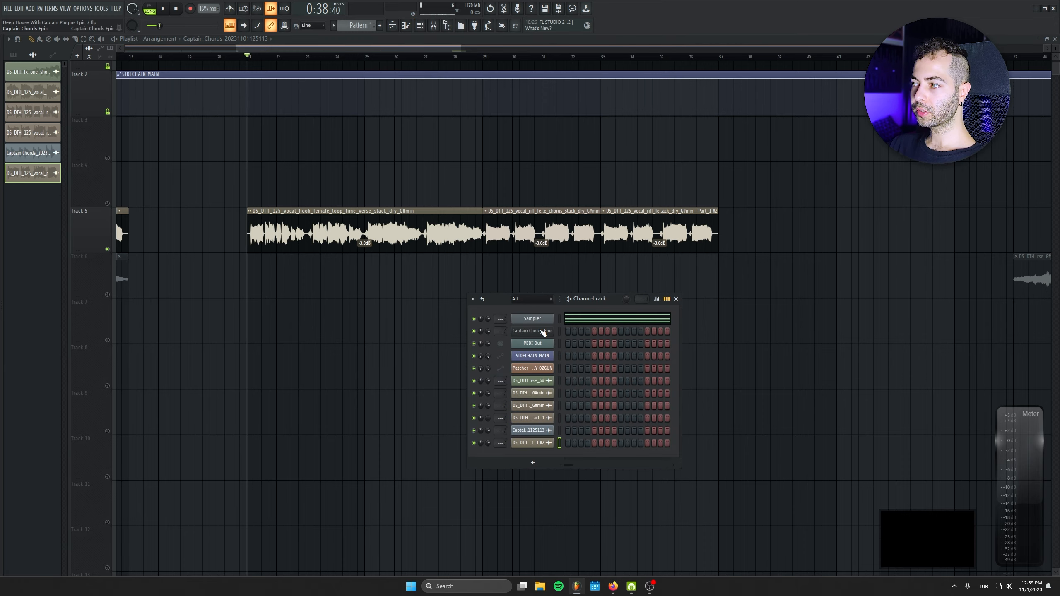
left_click(542, 332)
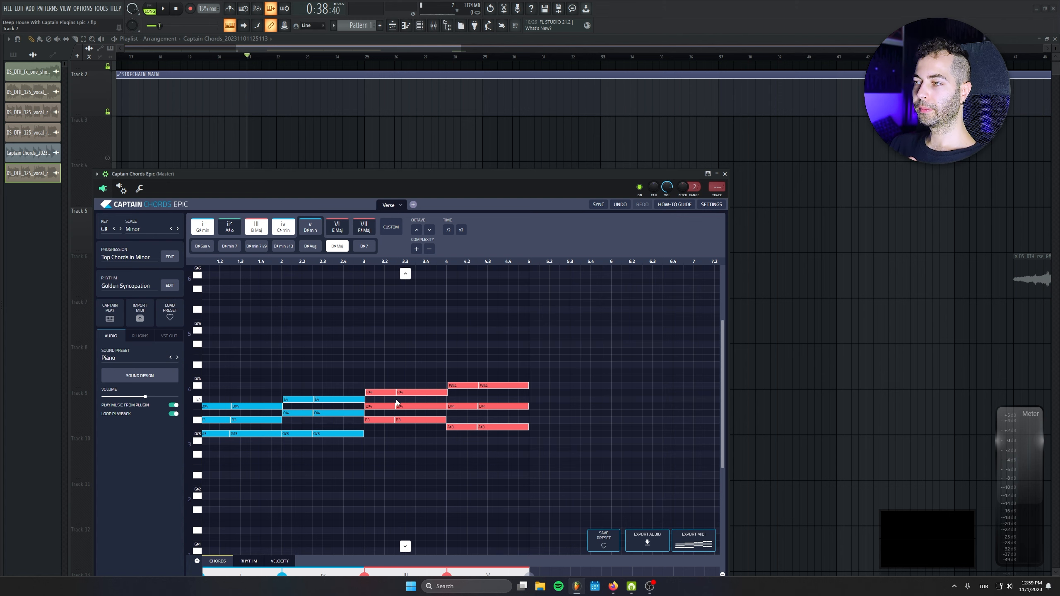
left_click(137, 288)
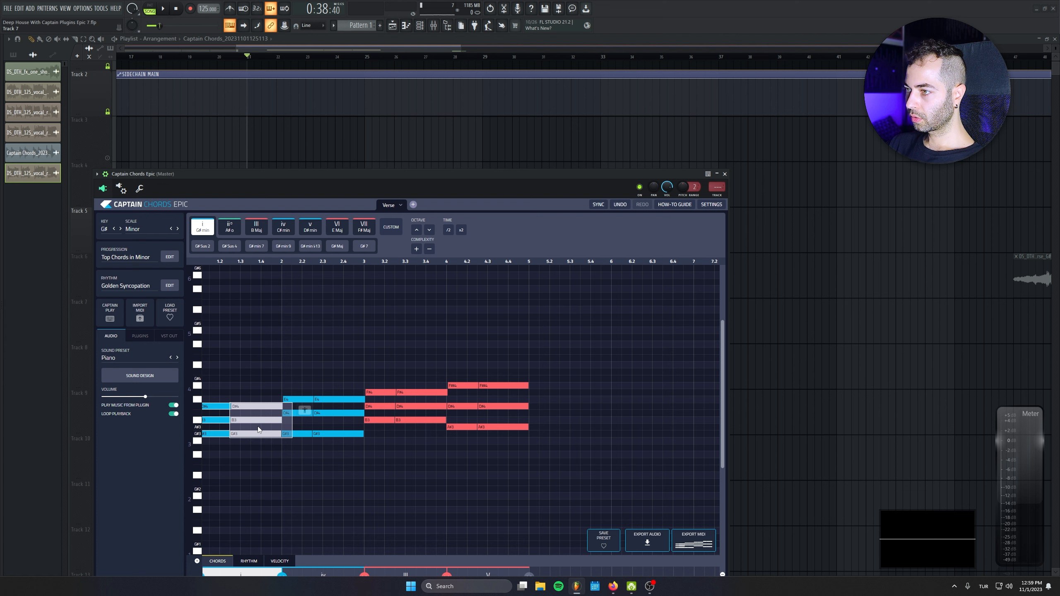
key("Delete")
left_click_drag(342, 376, 339, 445)
key("Delete")
left_click_drag(419, 364, 423, 456)
key("Delete")
left_click_drag(522, 354, 525, 491)
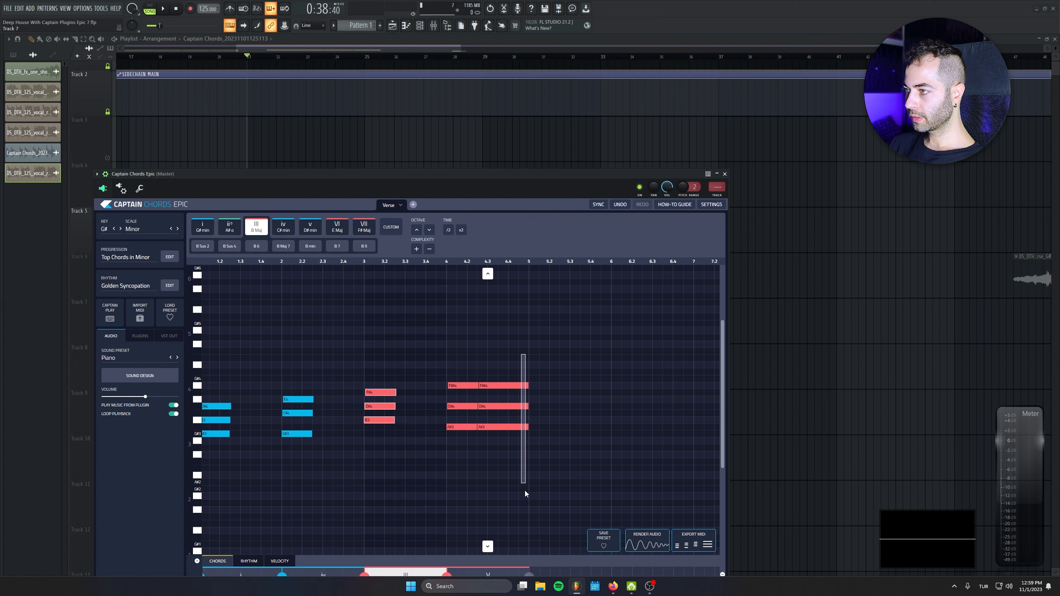
key("Delete")
left_click_drag(541, 350, 202, 513)
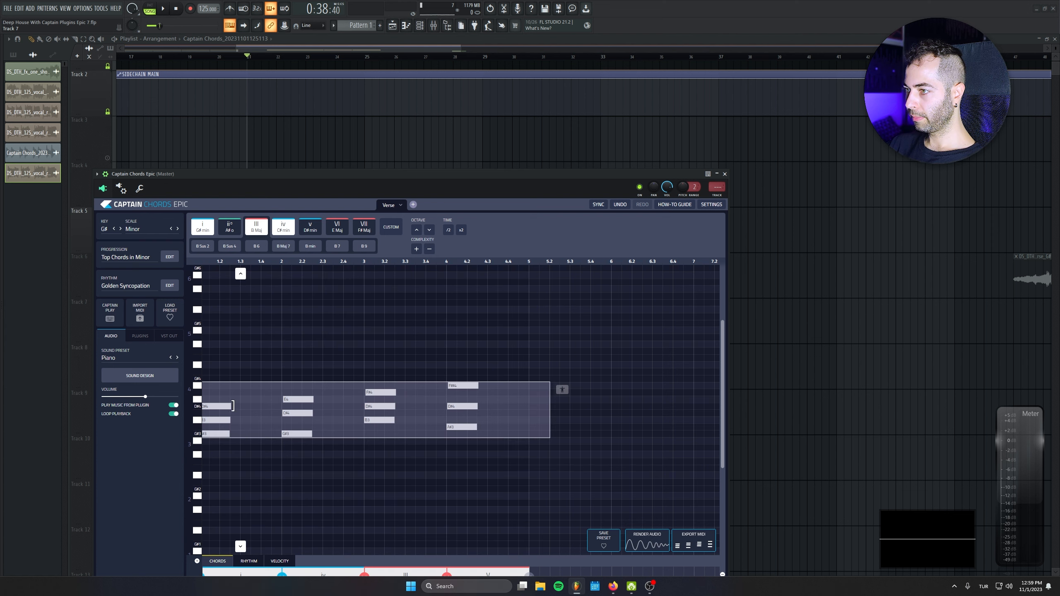
left_click_drag(232, 406, 280, 400)
- Add a Captain Deep Epic bass channel, then reposition and enlarge its window to show the whole bass line
left_click(647, 496)
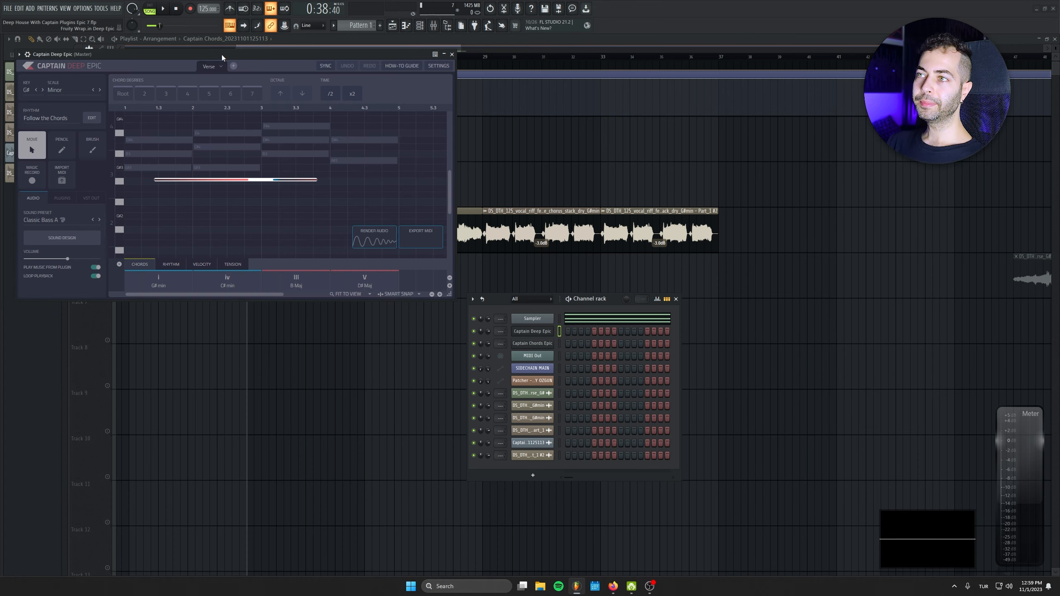
left_click_drag(222, 56, 279, 254)
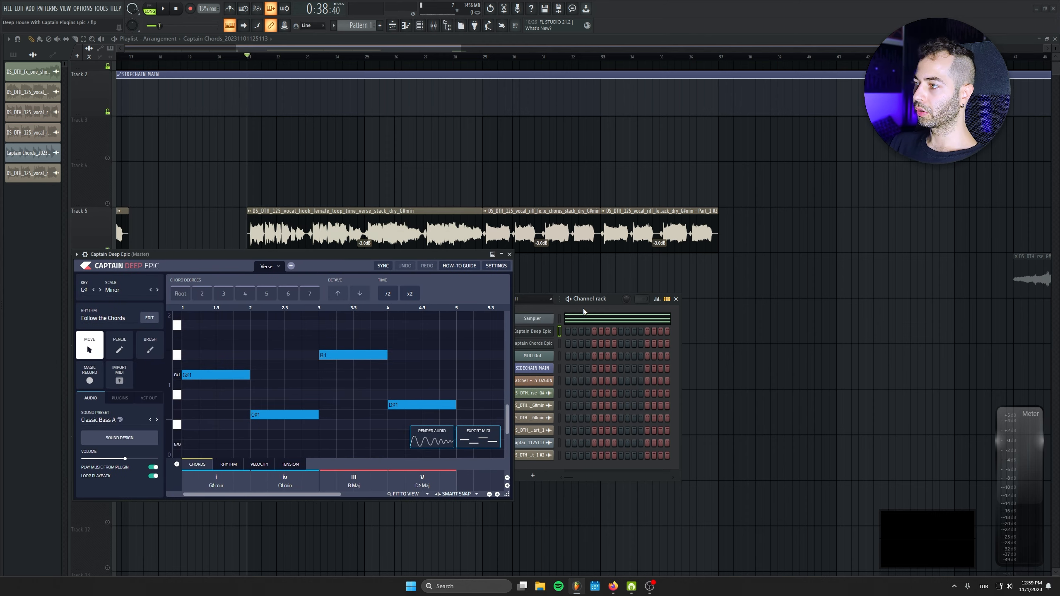
left_click_drag(304, 258, 304, 250)
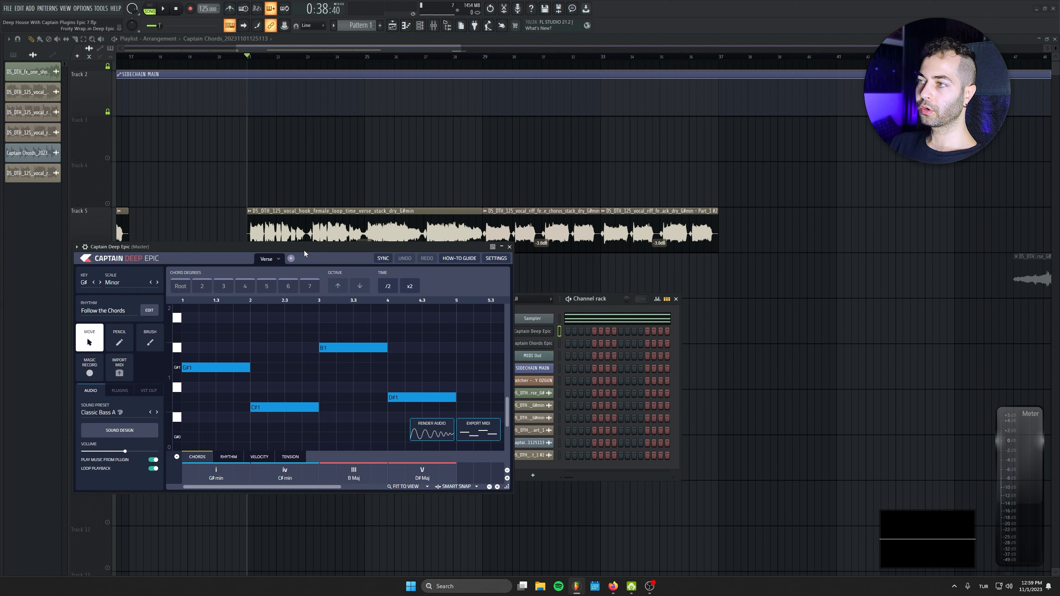
left_click_drag(510, 488, 596, 566)
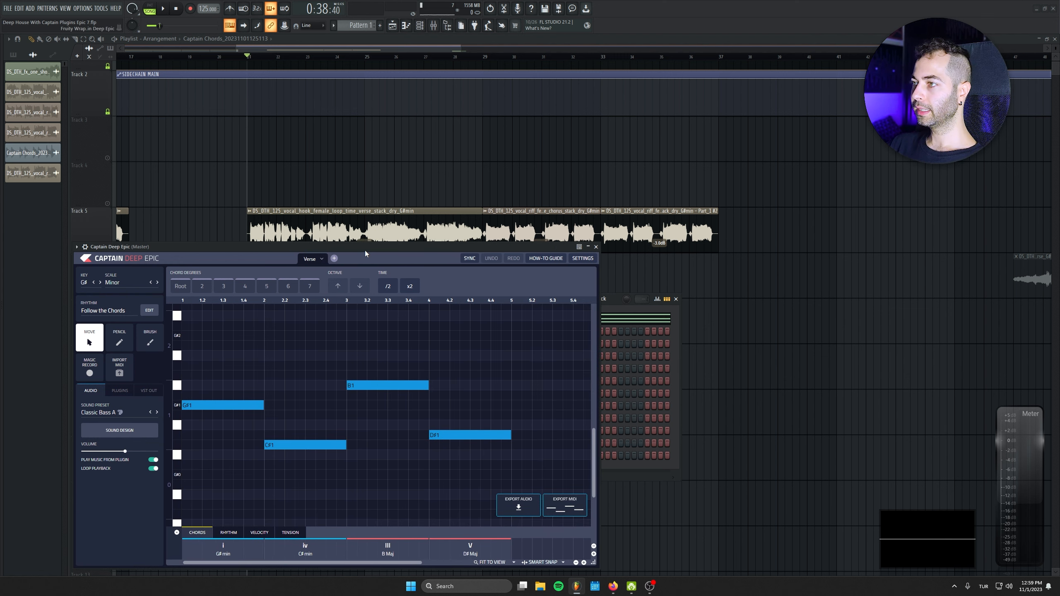
- Arrange the Captain Deep Epic and Channel rack windows side by side, audition the bass line, and open its rhythm settings
left_click_drag(364, 250, 355, 207)
key("space")
left_click_drag(619, 301, 750, 287)
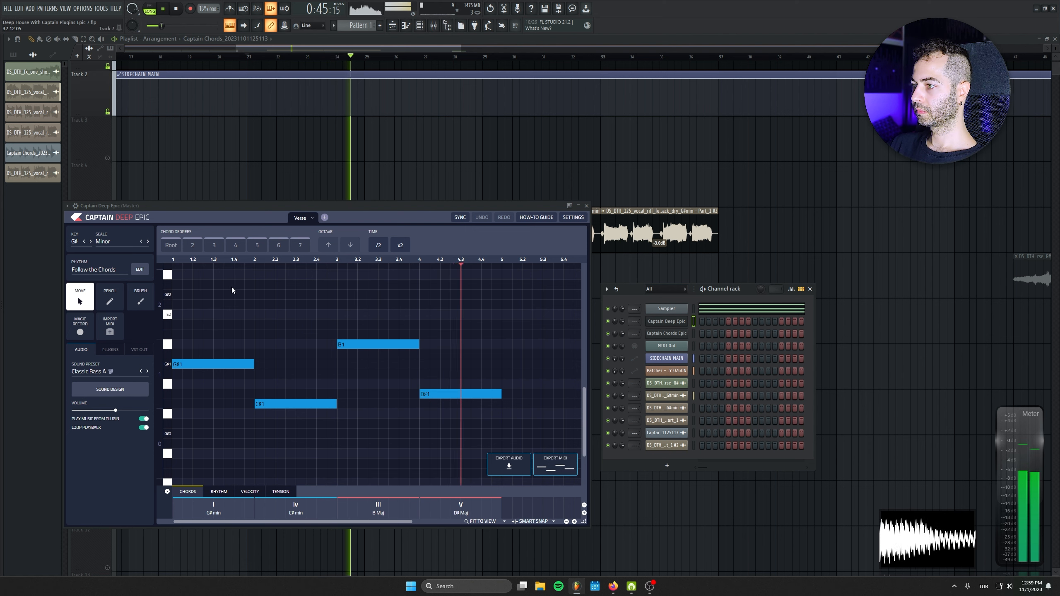
key("space")
left_click(120, 264)
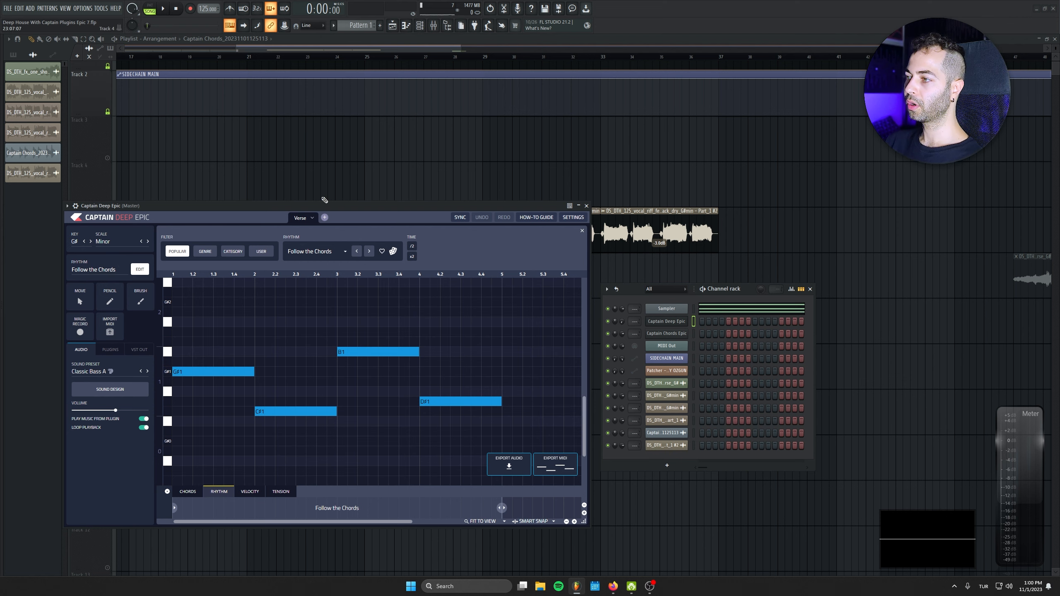
- Clone the Chords channel in the Channel rack and name the copy Bass
right_click(683, 315)
left_click(736, 395)
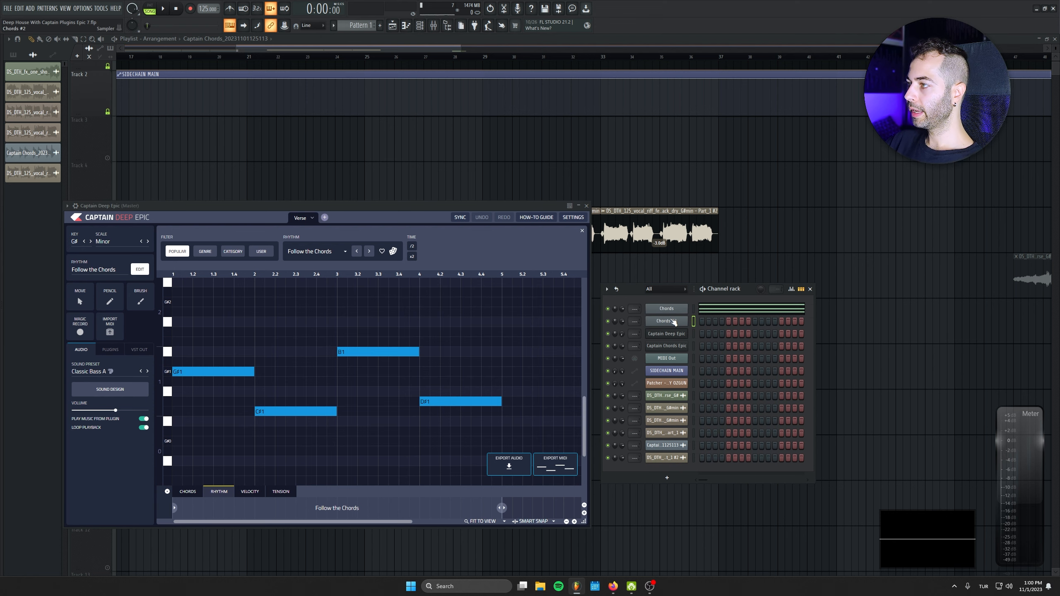
right_click(672, 321)
left_click(708, 339)
type("Bass")
key("Return")
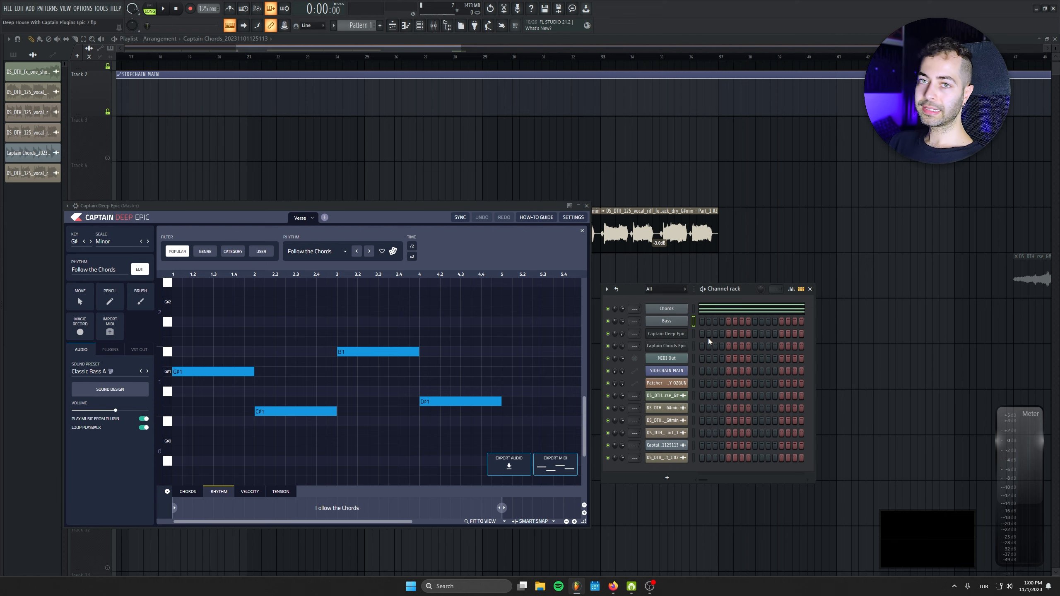
- Rename the Bass channel to Reese and export the Follow the Chords bass notes into it as MIDI
left_click(668, 334)
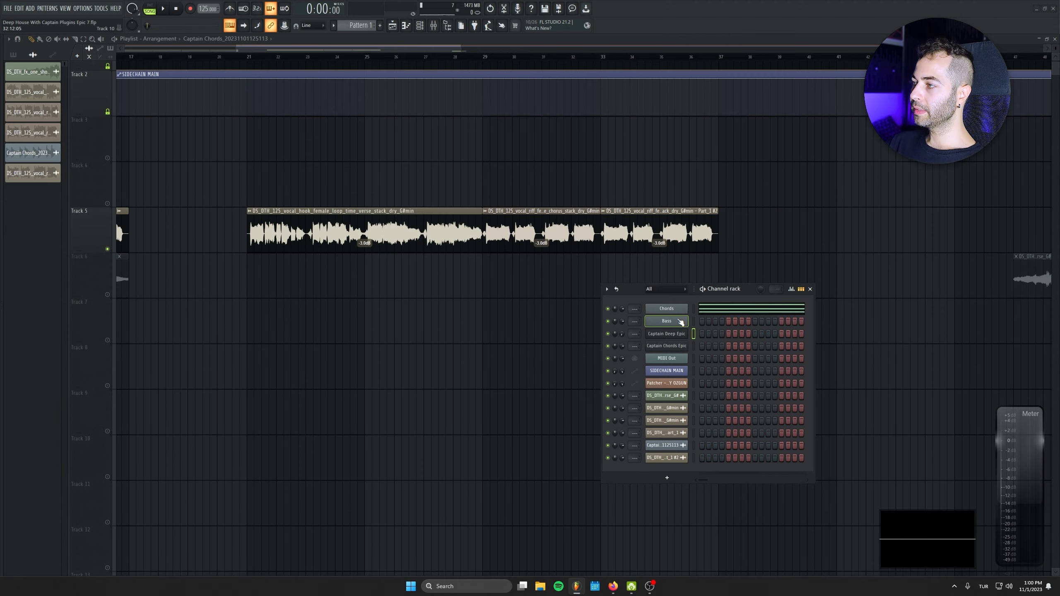
left_click(679, 320)
right_click(676, 320)
left_click(720, 338)
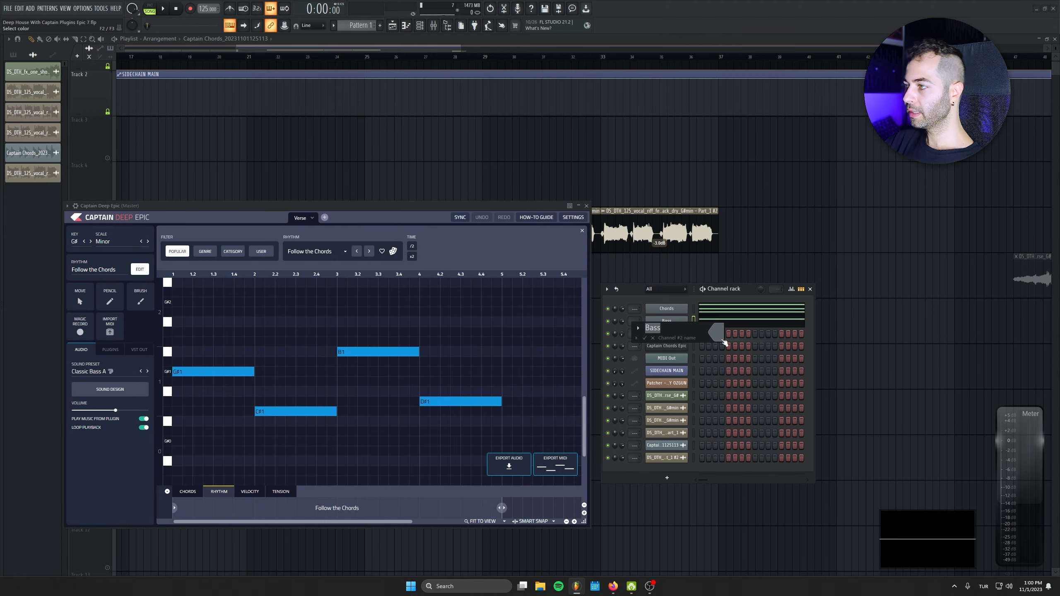
type("Reese")
key("Return")
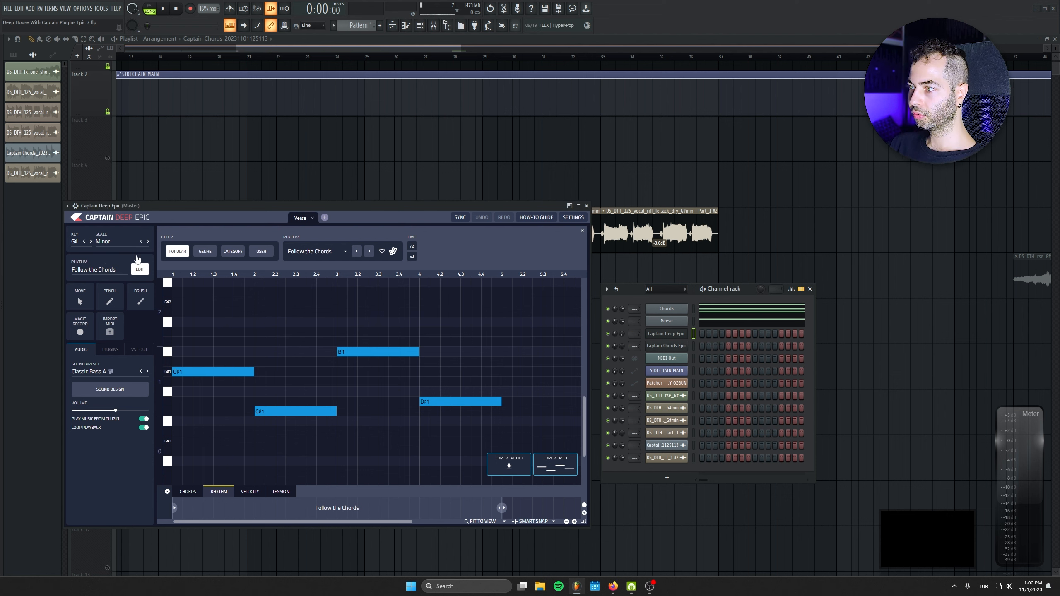
- Set the bass rhythm to Best Syncopation and audition it, briefly opening Captain Chords Epic before returning to Captain Deep Epic
left_click(369, 251)
left_click(163, 9)
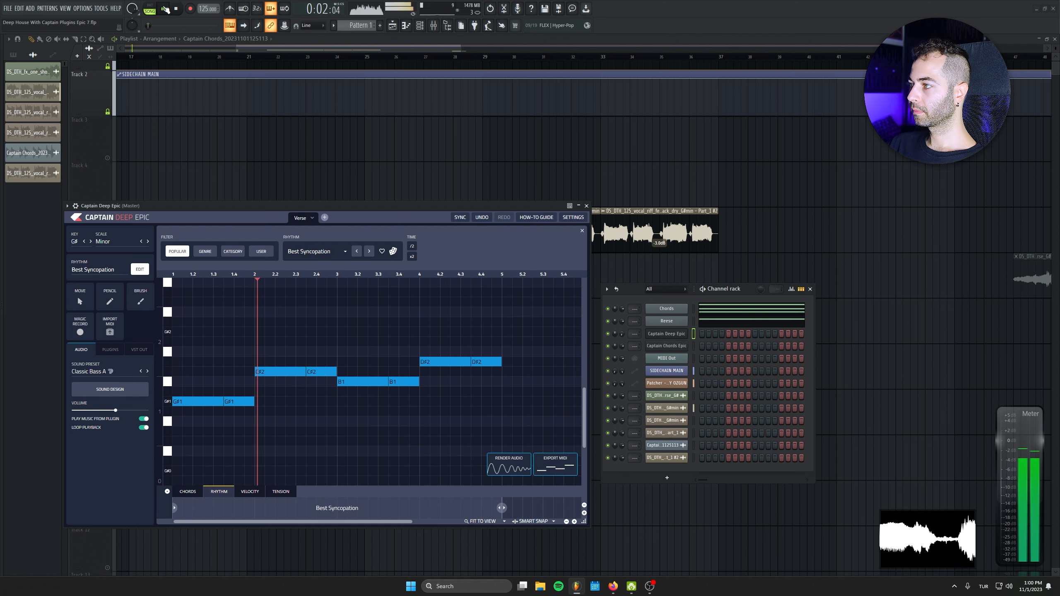
left_click(669, 347)
left_click(726, 175)
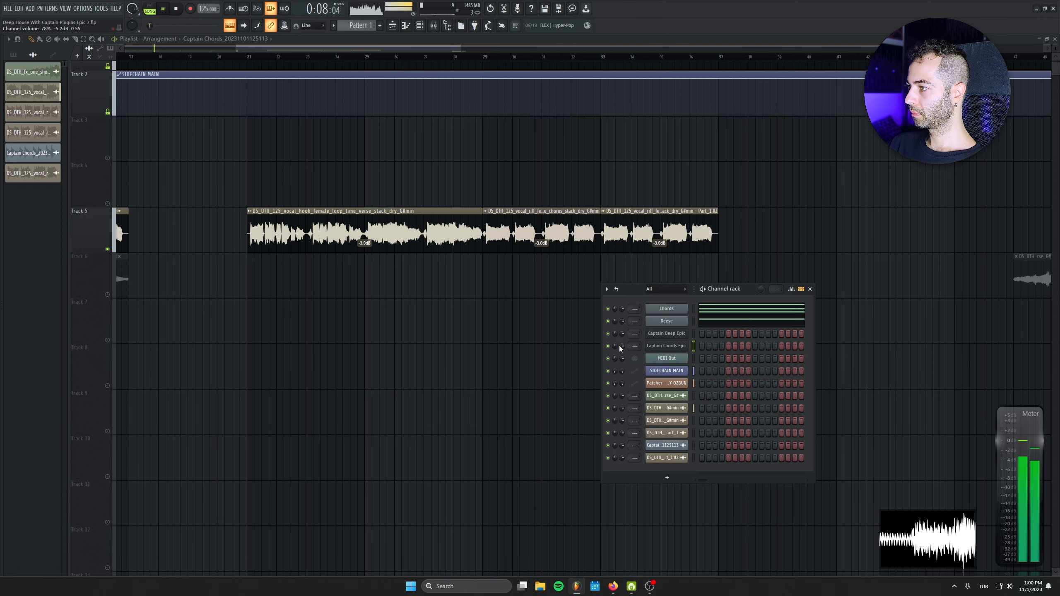
left_click(667, 333)
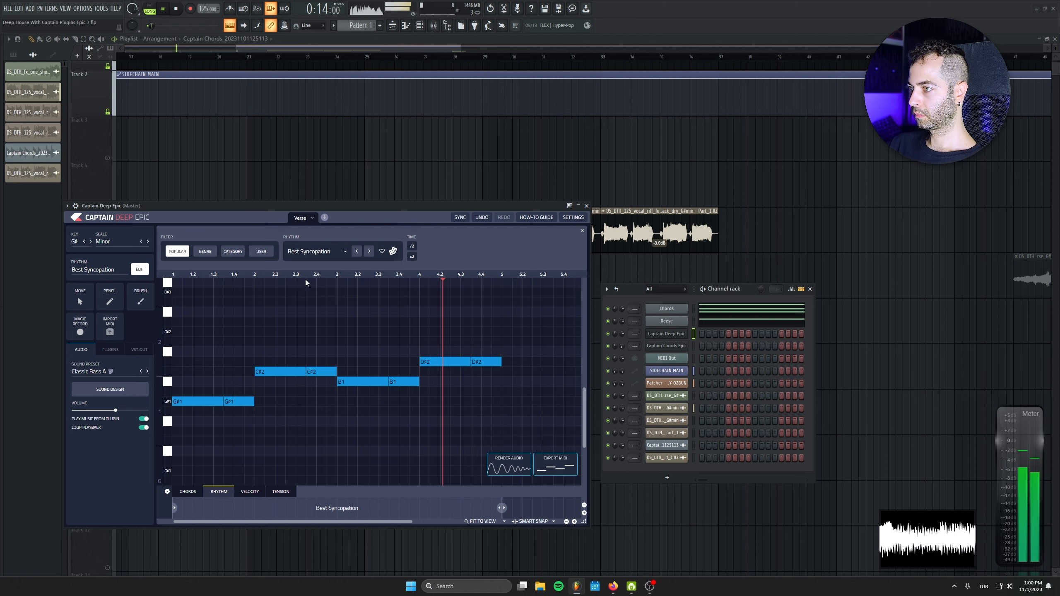
- Filter the Captain Deep Epic rhythms by genre and select the House / Bass House bank
left_click(333, 251)
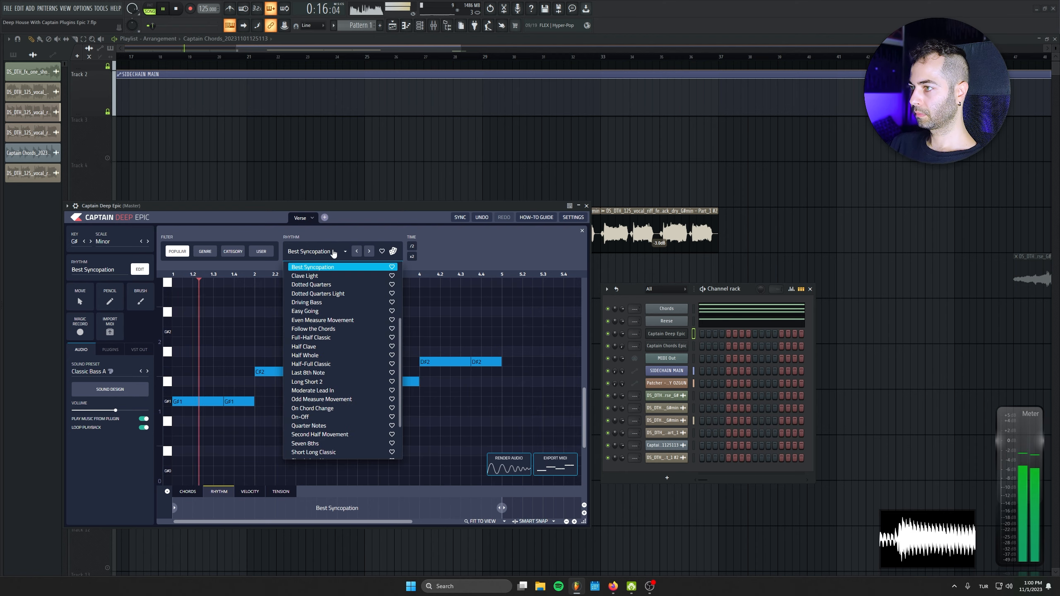
left_click(317, 285)
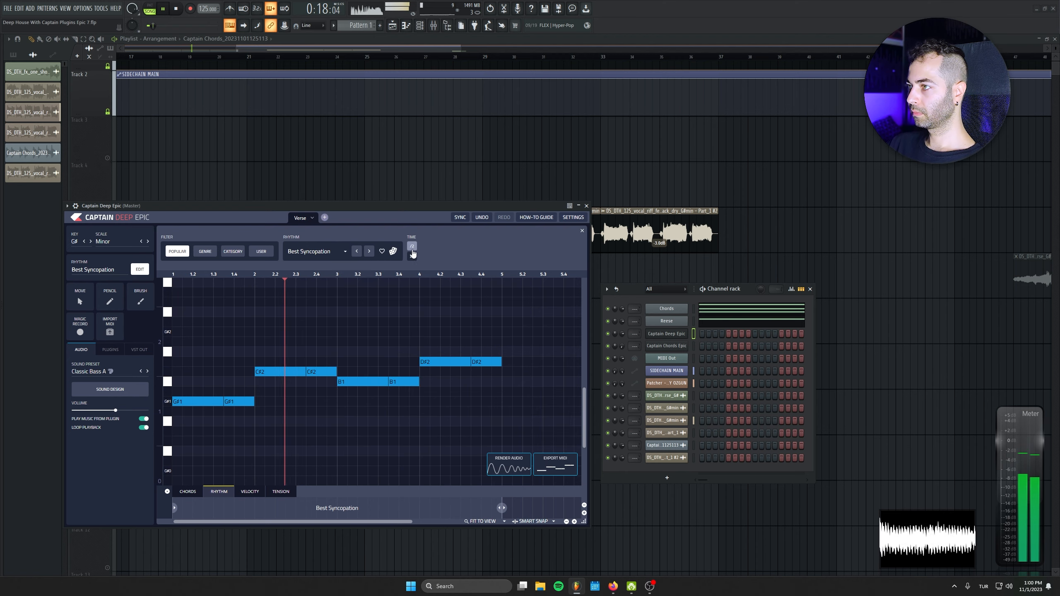
left_click(203, 252)
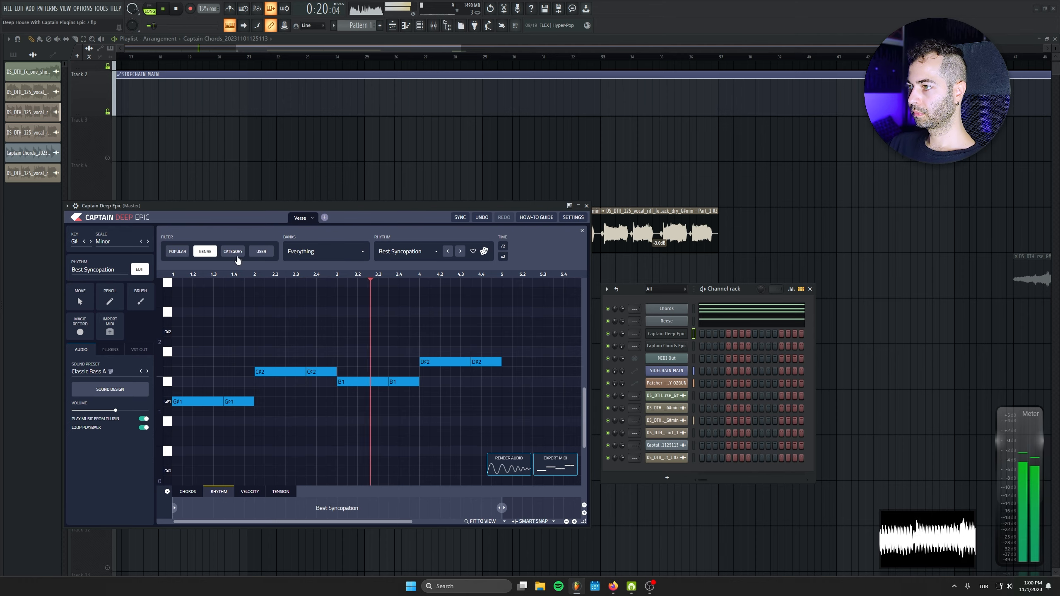
left_click(365, 258)
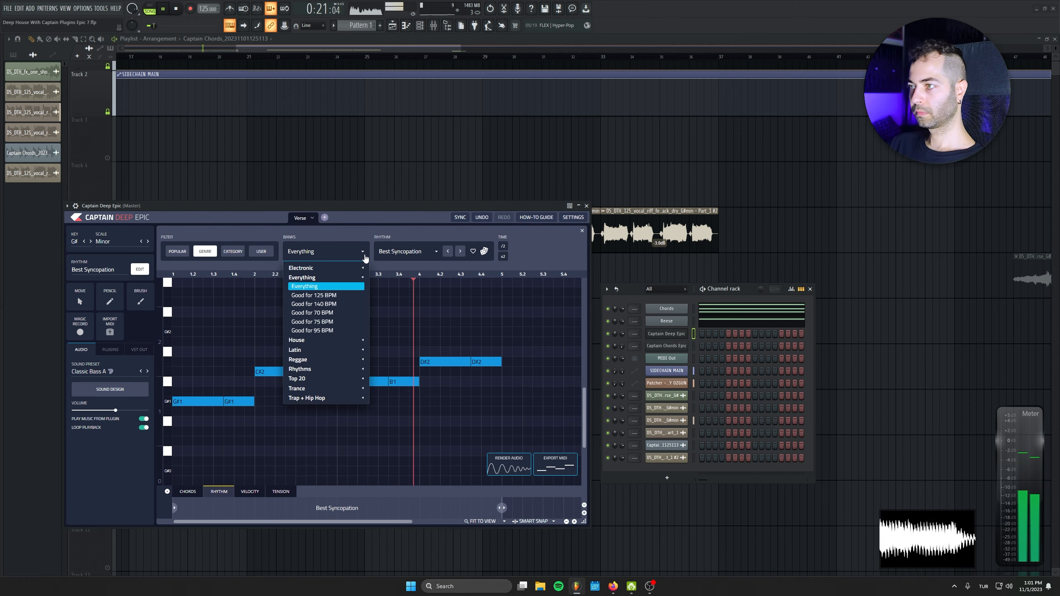
left_click(360, 207)
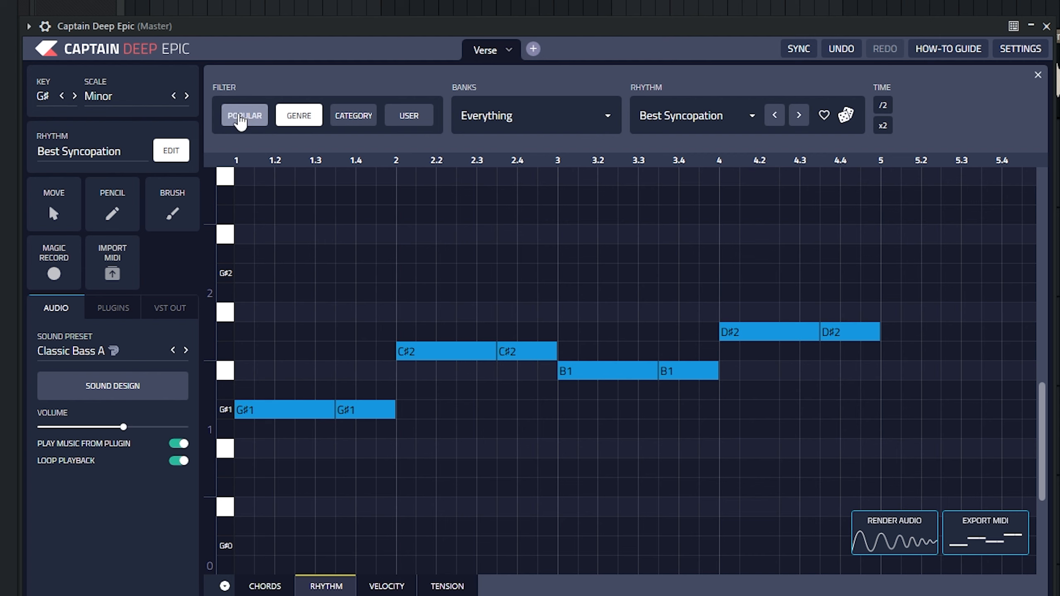
left_click(367, 123)
left_click(304, 121)
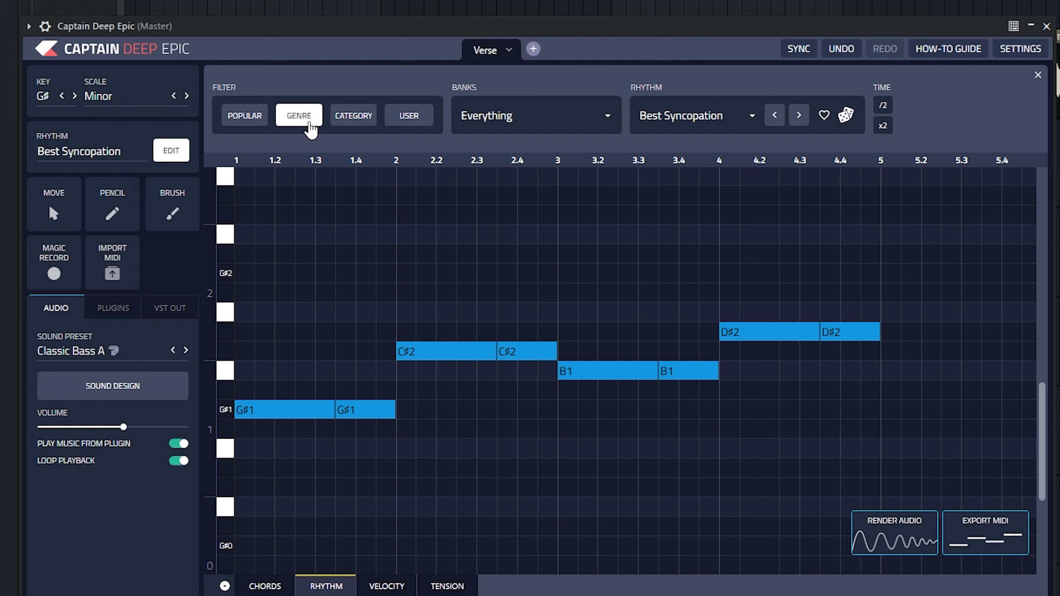
left_click(486, 121)
left_click(475, 290)
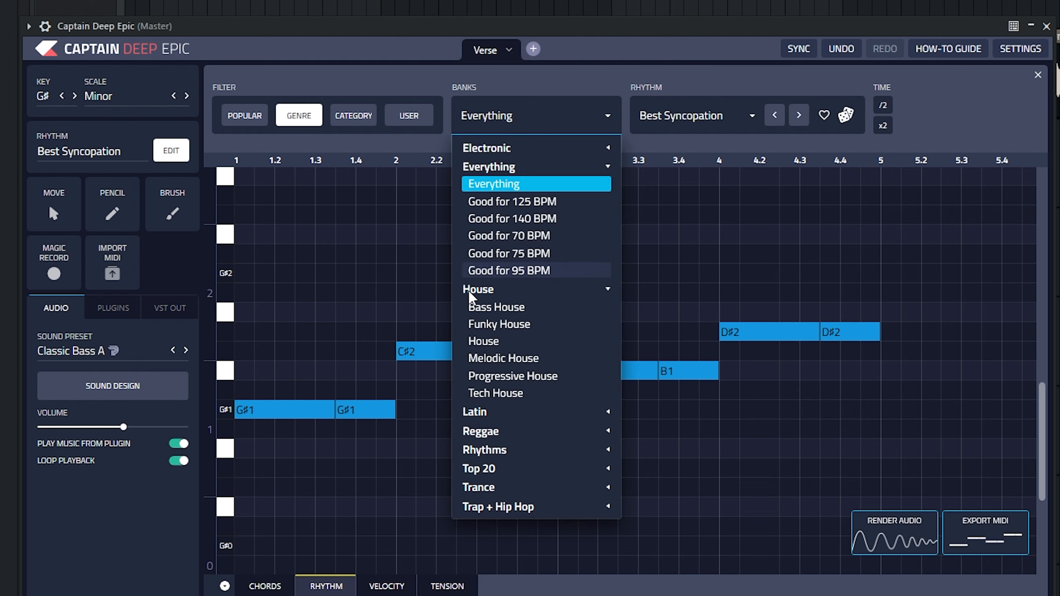
left_click(513, 307)
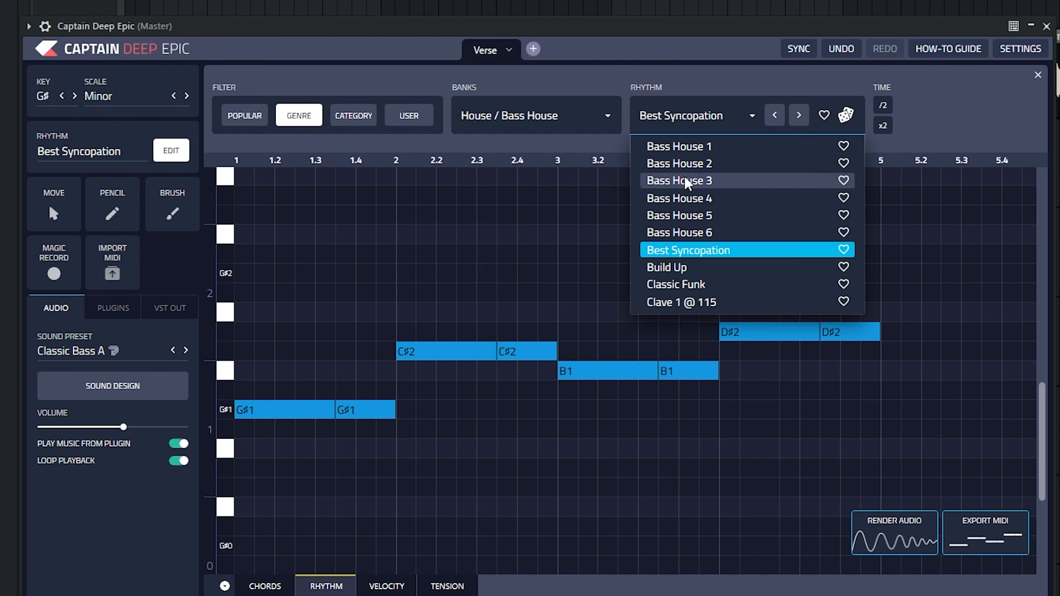
- Audition the Classic Funk and Bass House 6 rhythms, and return the bass line to Best Syncopation
left_click(693, 285)
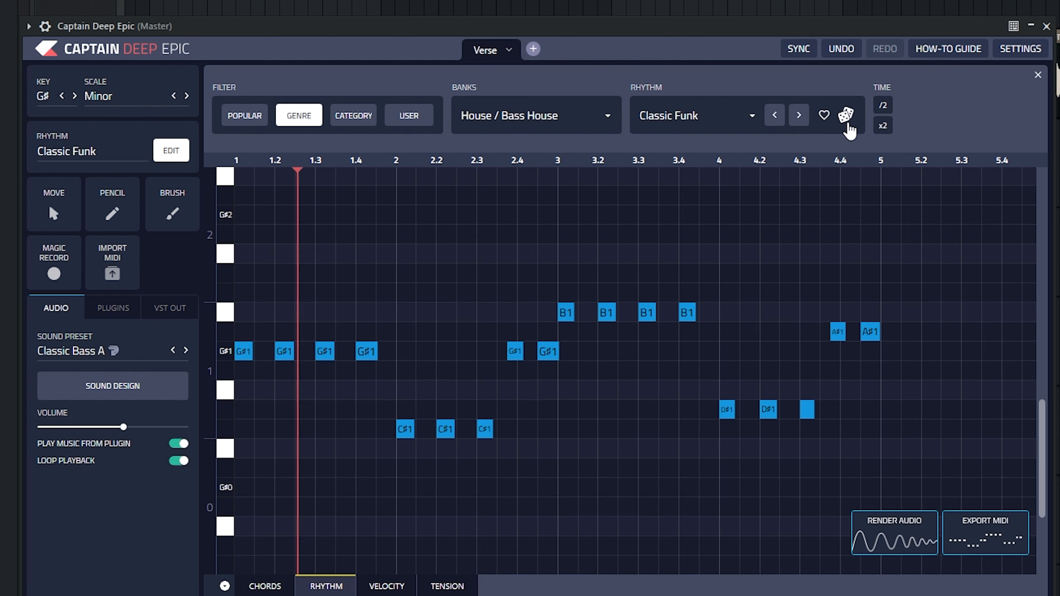
left_click(846, 119)
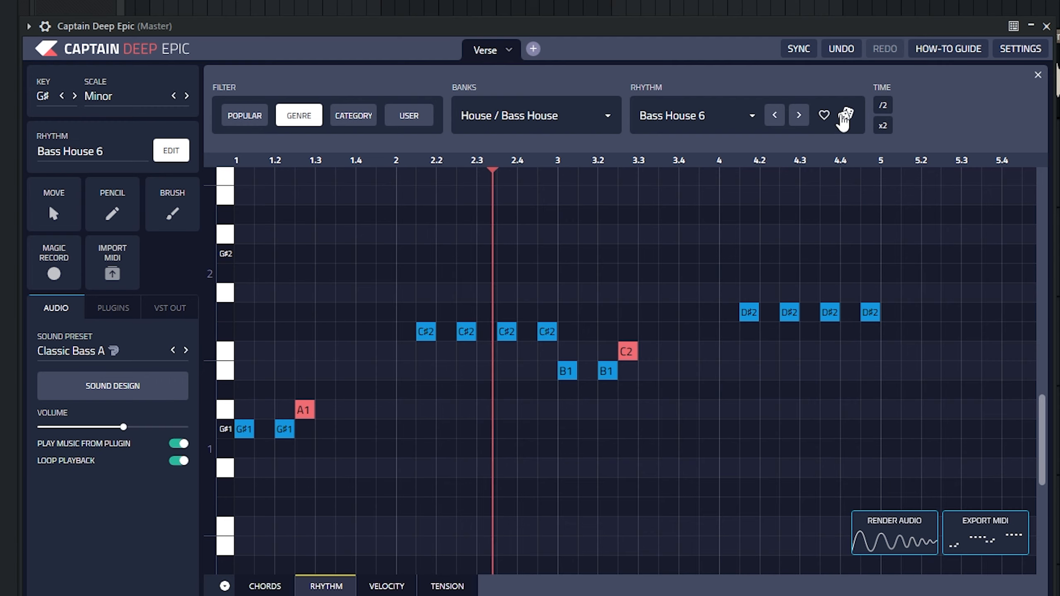
left_click(845, 115)
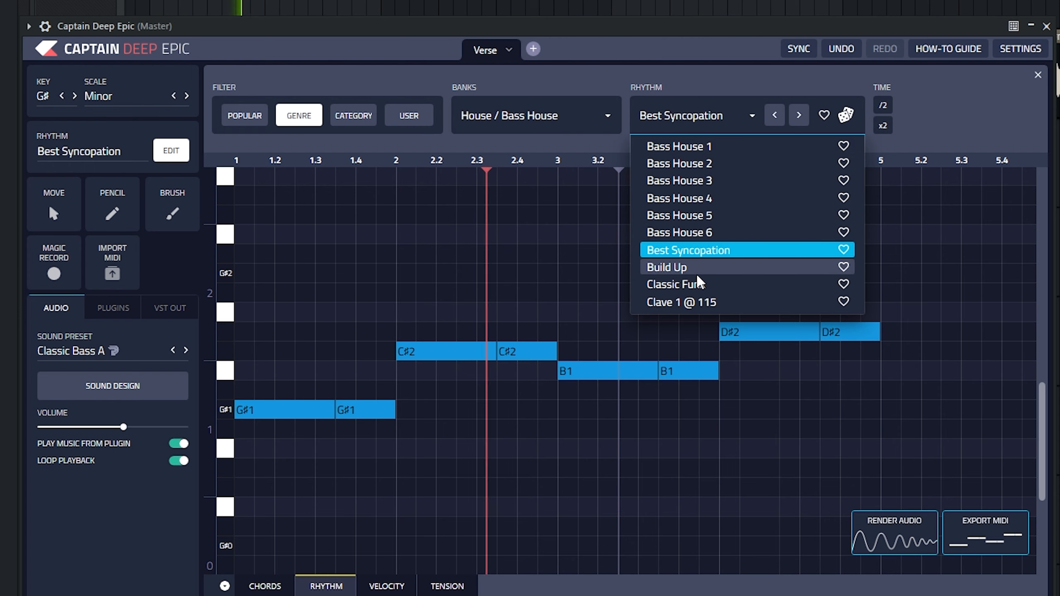
left_click(515, 119)
left_click(516, 121)
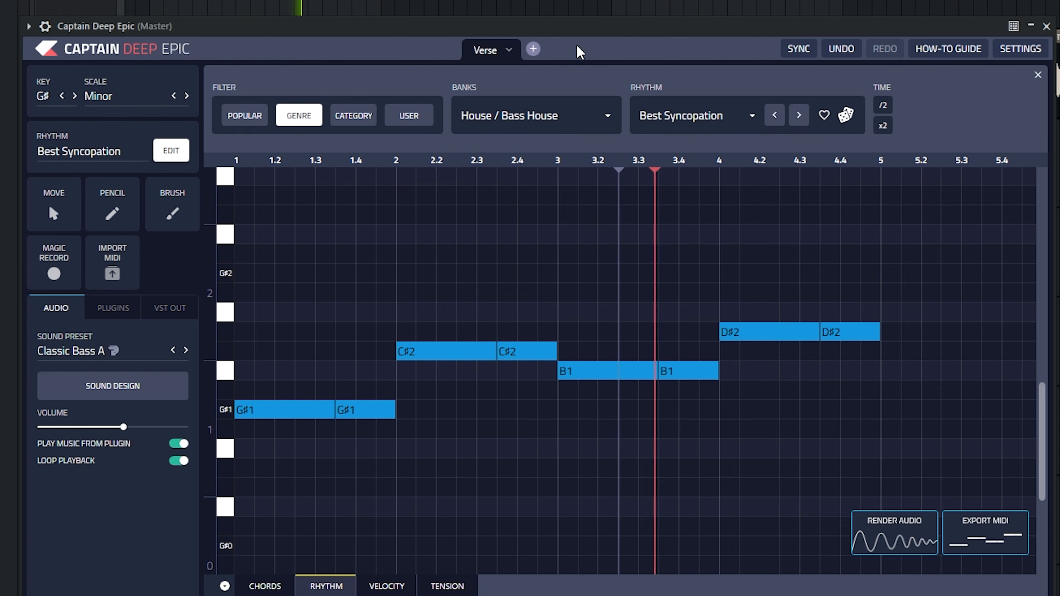
- Name the cloned Reese channel Bass 1 and export the Best Syncopation bass line into it as MIDI
right_click(681, 335)
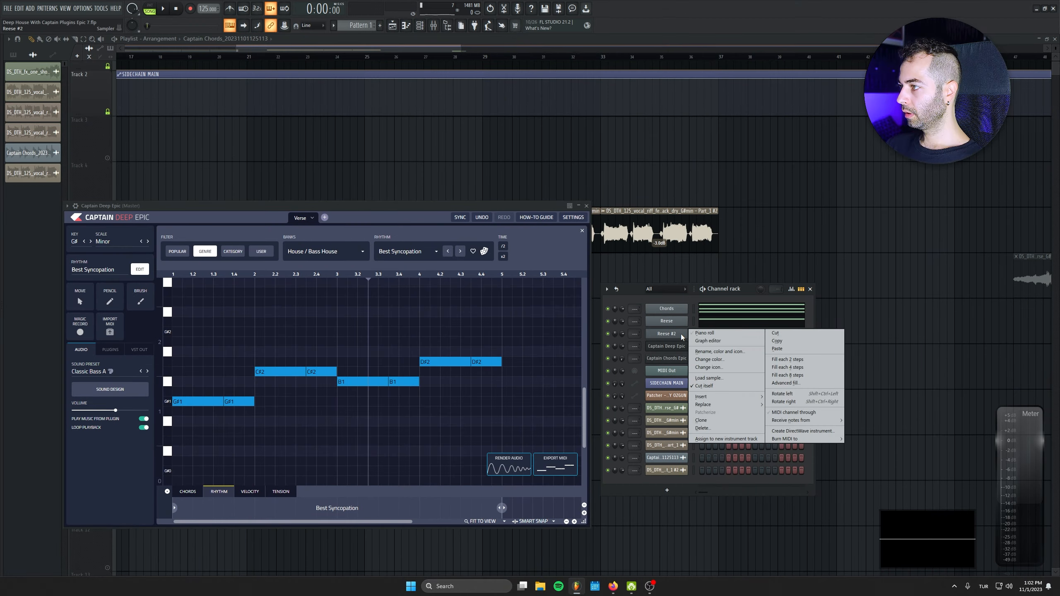
left_click(720, 351)
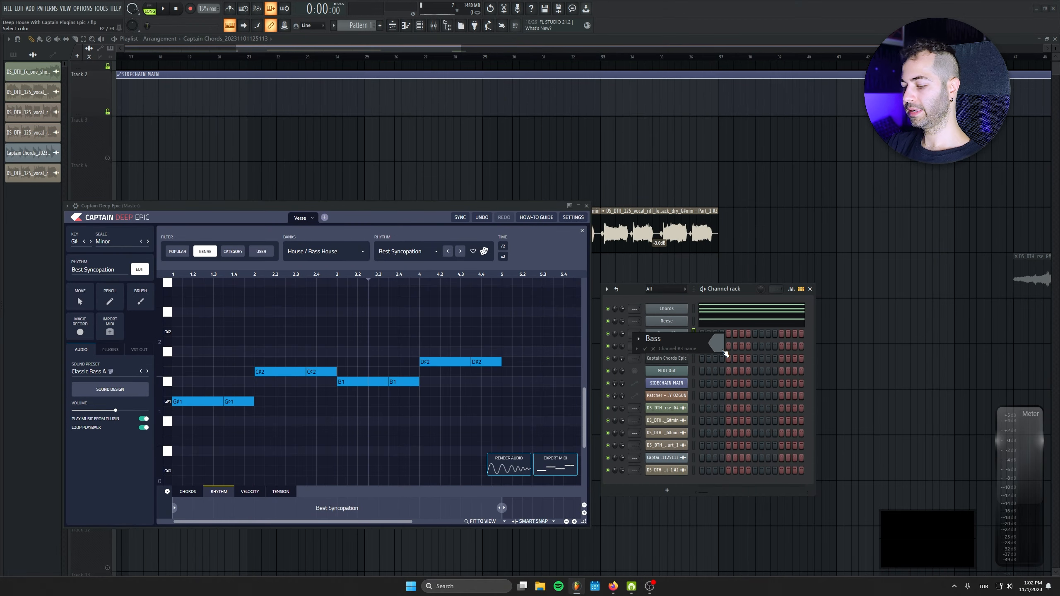
type("Bass 1")
key("Return")
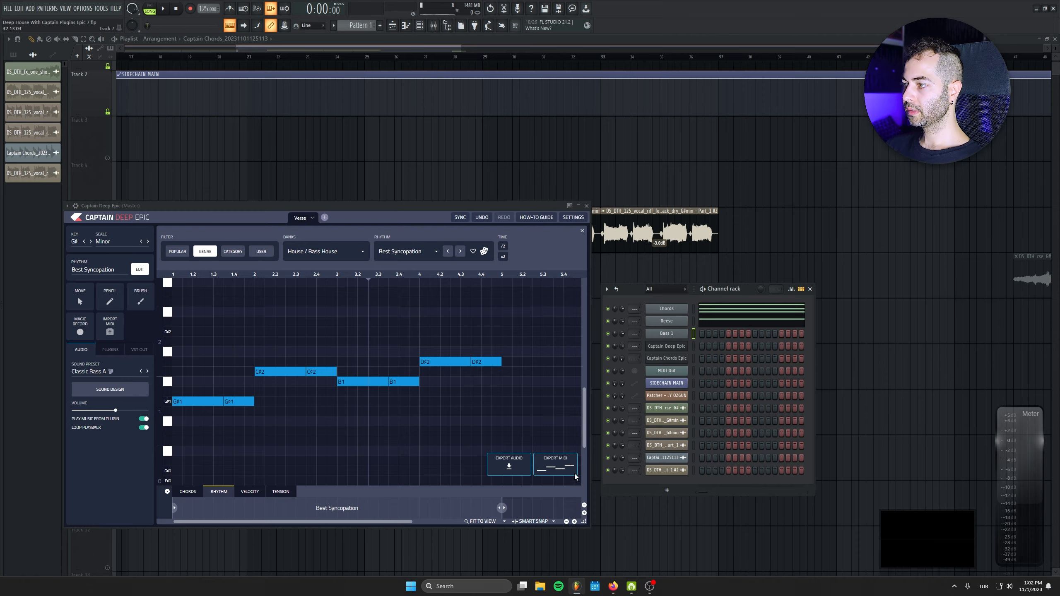
left_click_drag(575, 474, 689, 335)
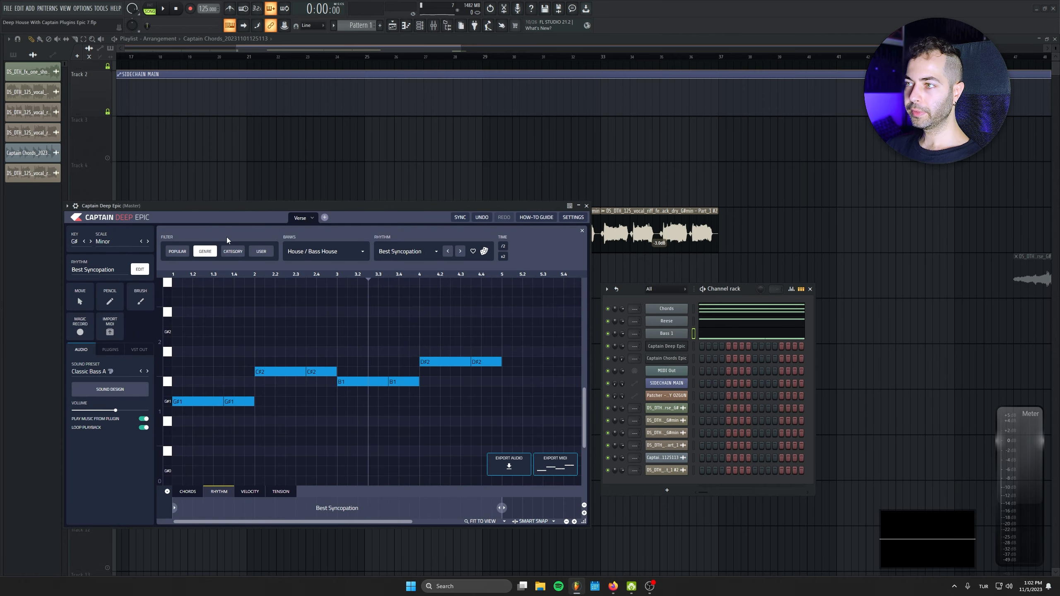
- Select the House / Melodic House rhythm bank, start playback and switch the bass rhythm to Build Up
left_click(341, 252)
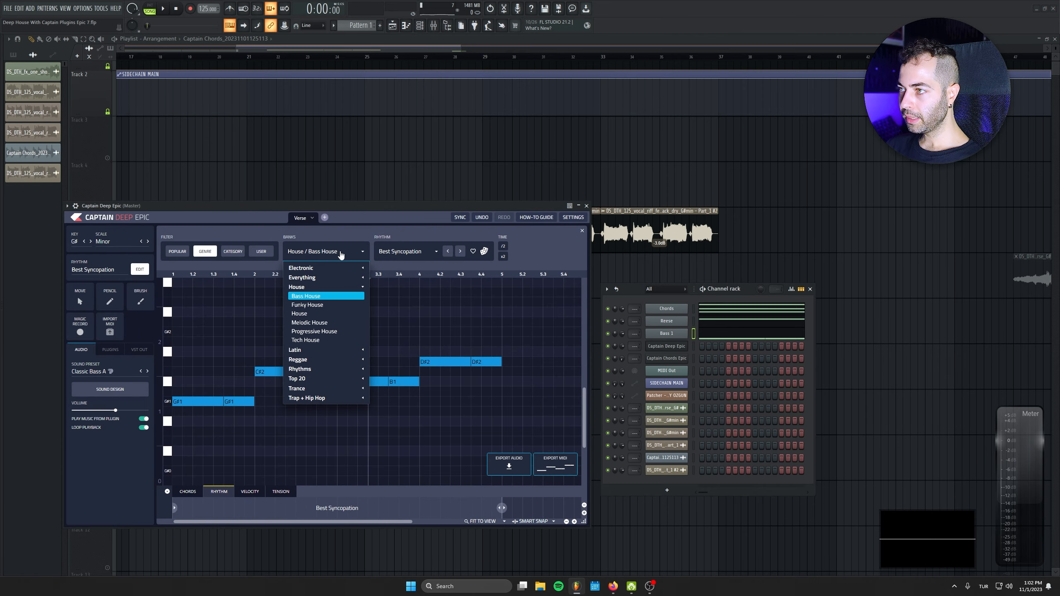
left_click(328, 322)
left_click(405, 230)
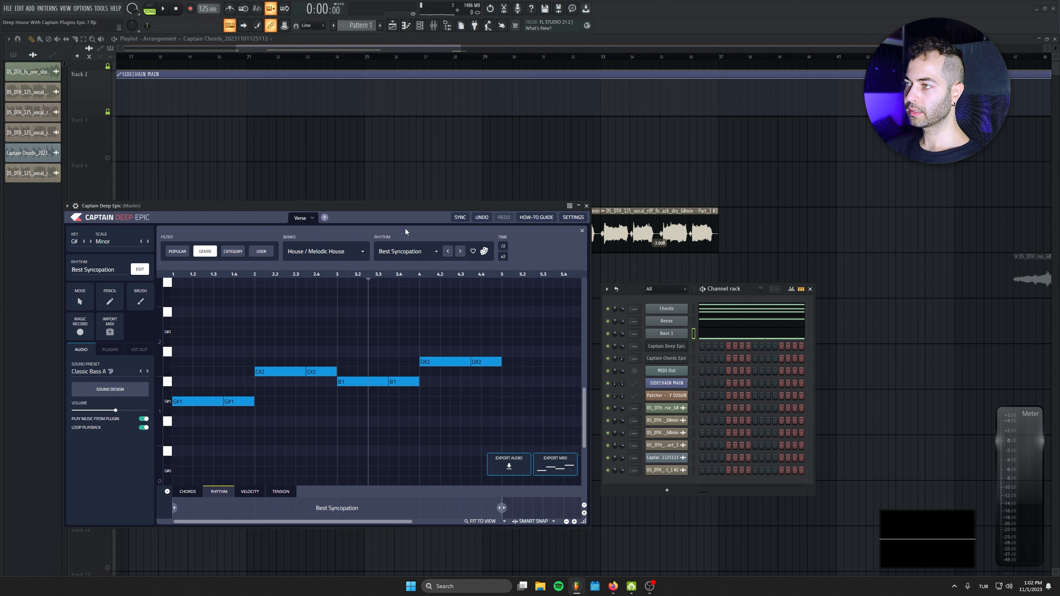
left_click(484, 252)
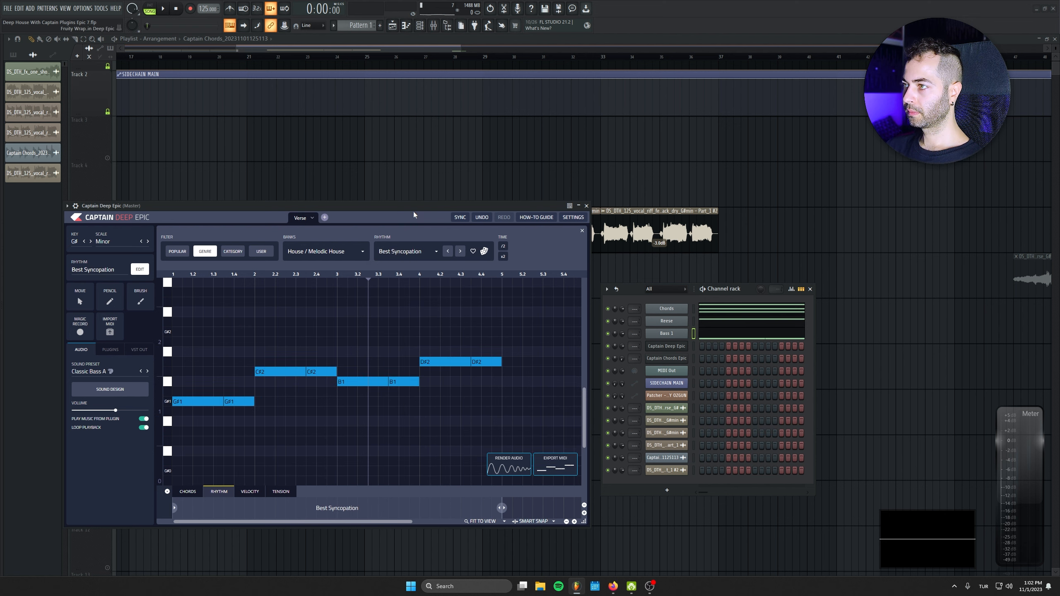
left_click_drag(413, 207, 413, 212)
key("space")
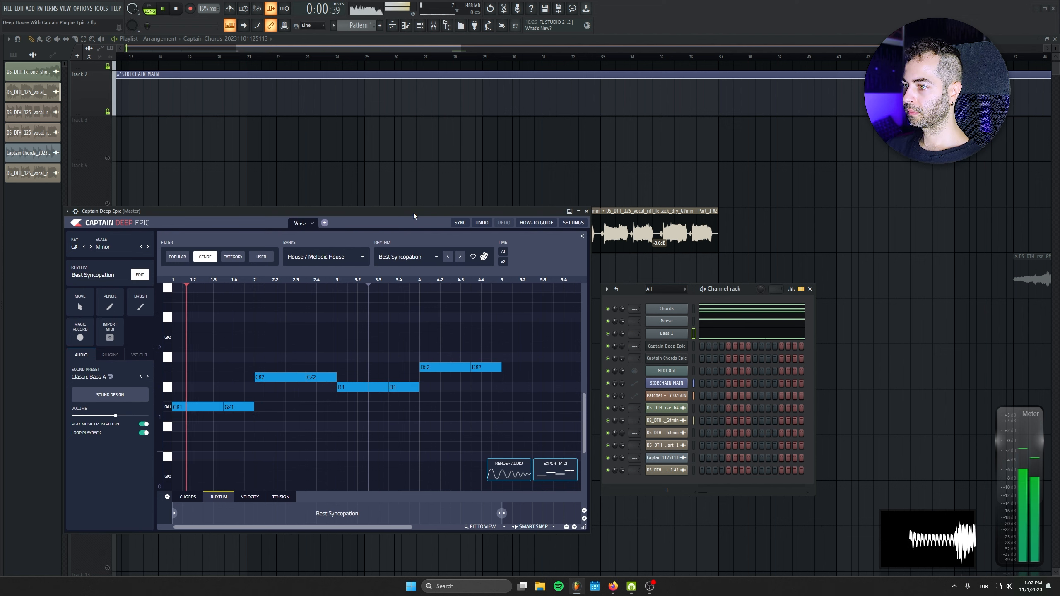
left_click(460, 257)
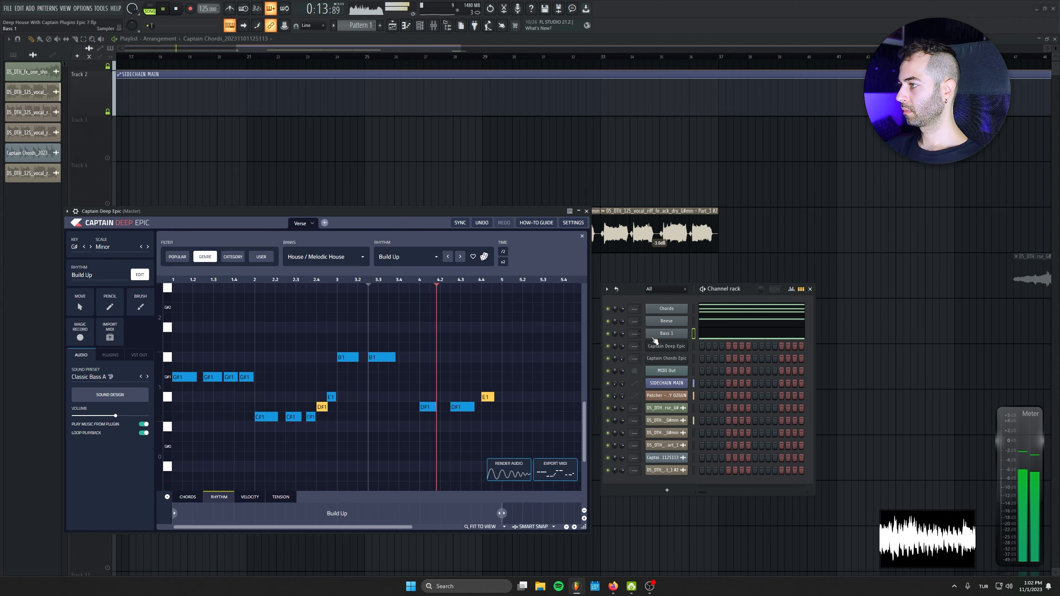
- Clone the Bass 1 channel and export the Build Up bass line into the copy as MIDI
right_click(666, 333)
left_click(721, 420)
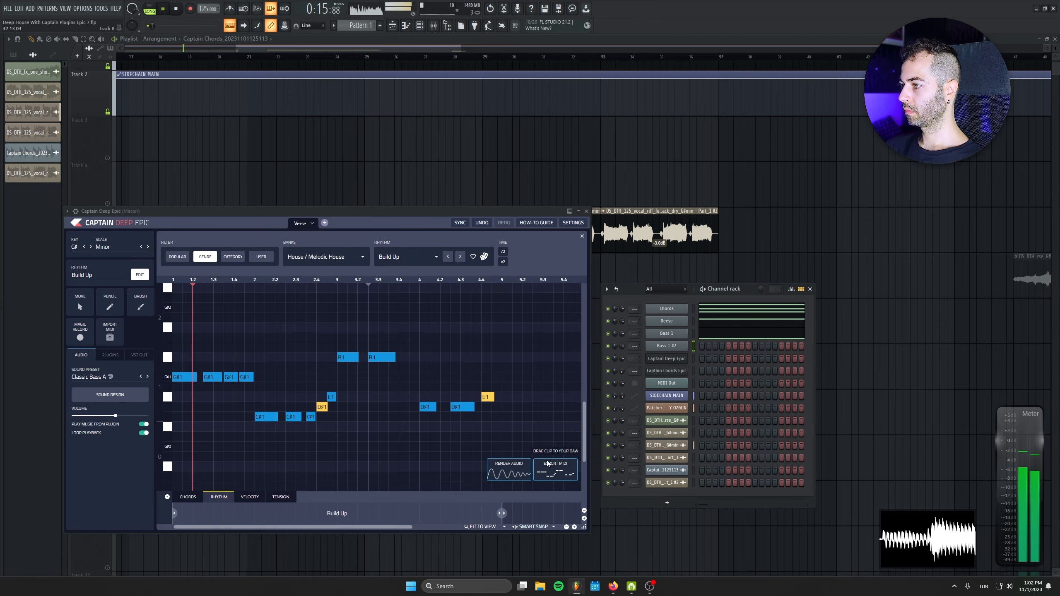
left_click(679, 362)
left_click(679, 362)
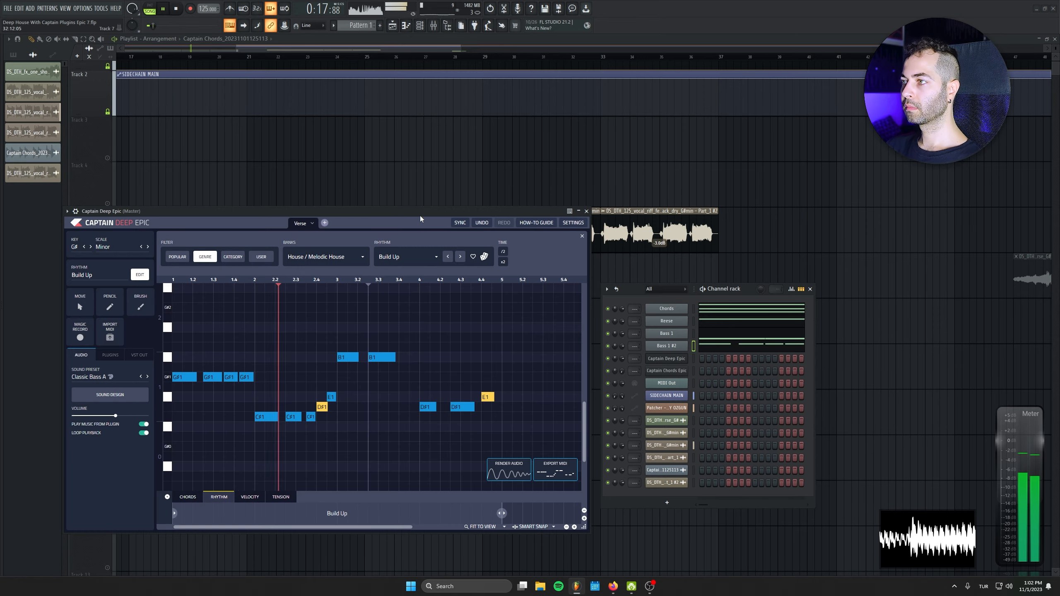
- Audition the Classic Funk rhythm on the bass line and move on to Clave 1 @ 115
left_click_drag(418, 213, 424, 214)
left_click(467, 259)
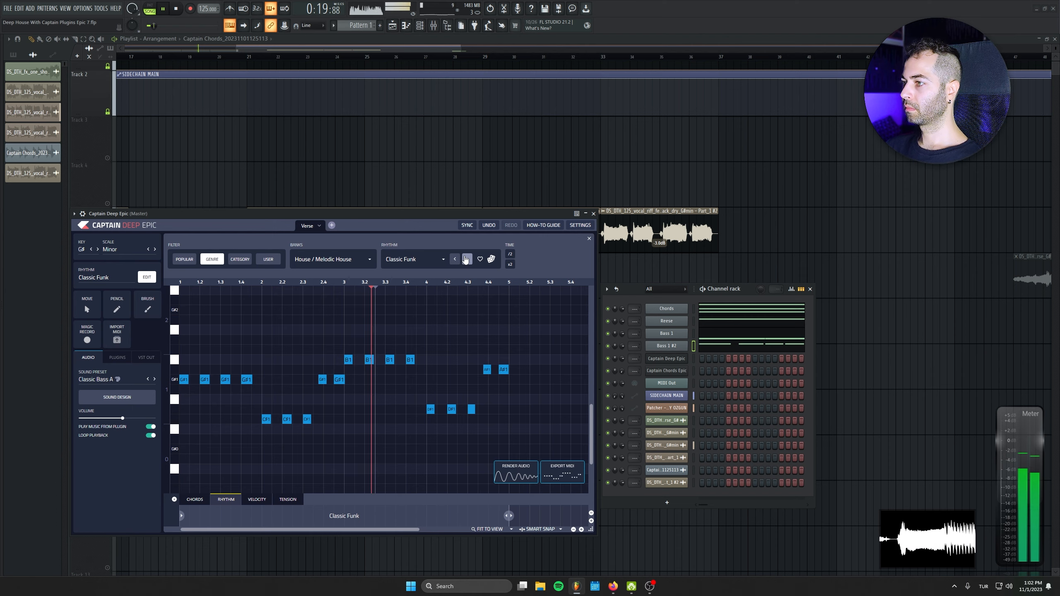
left_click(467, 259)
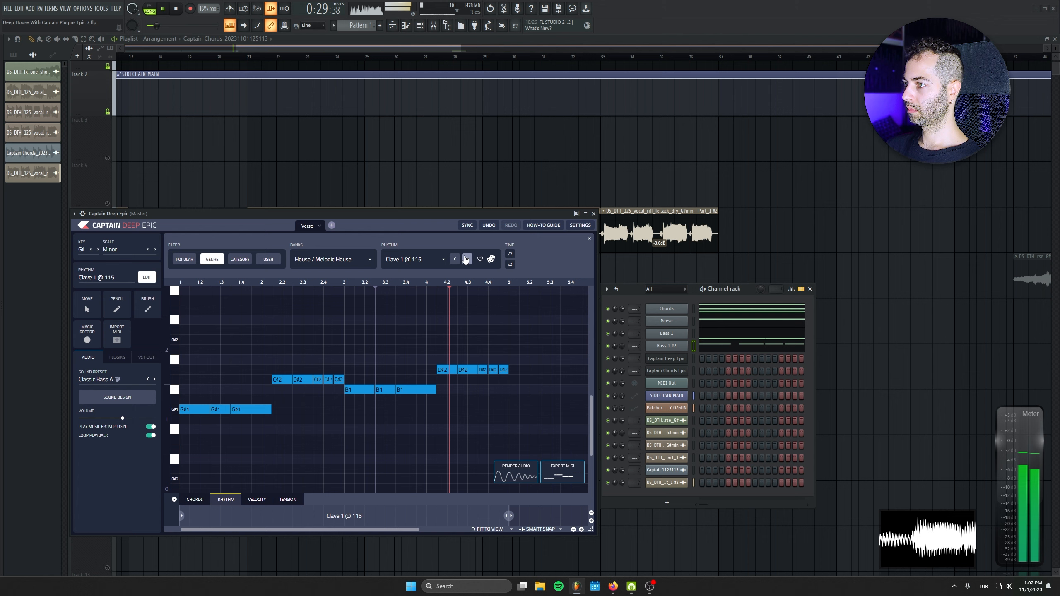
- Randomize the bass rhythm until Clave 1 @ 115 from the Electronic / Future Rave bank, and open the options of channel Bass 1 #2
left_click(491, 259)
left_click(491, 259)
left_click(491, 261)
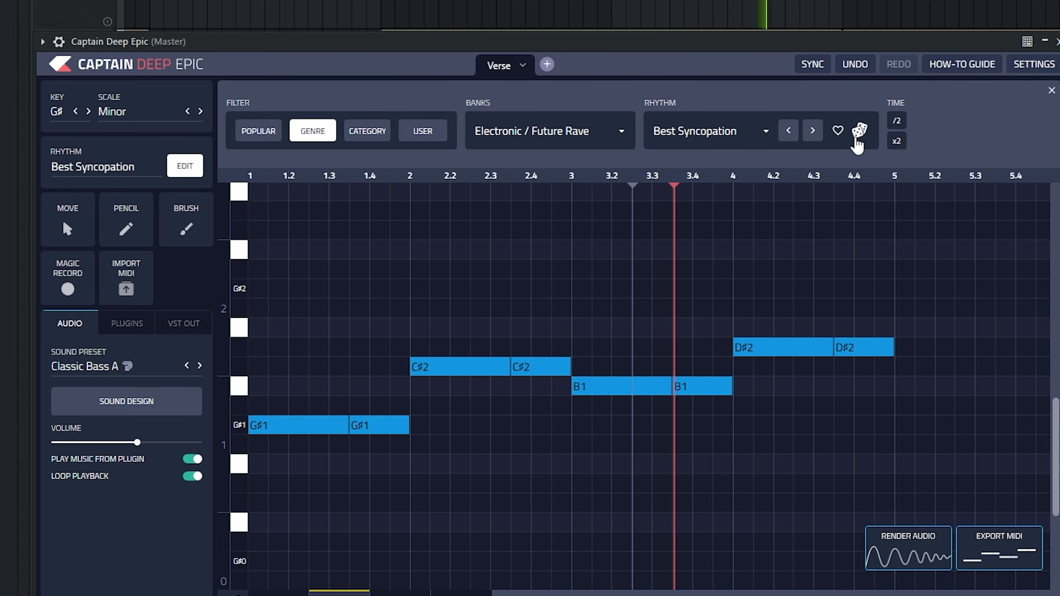
left_click(856, 140)
left_click(856, 140)
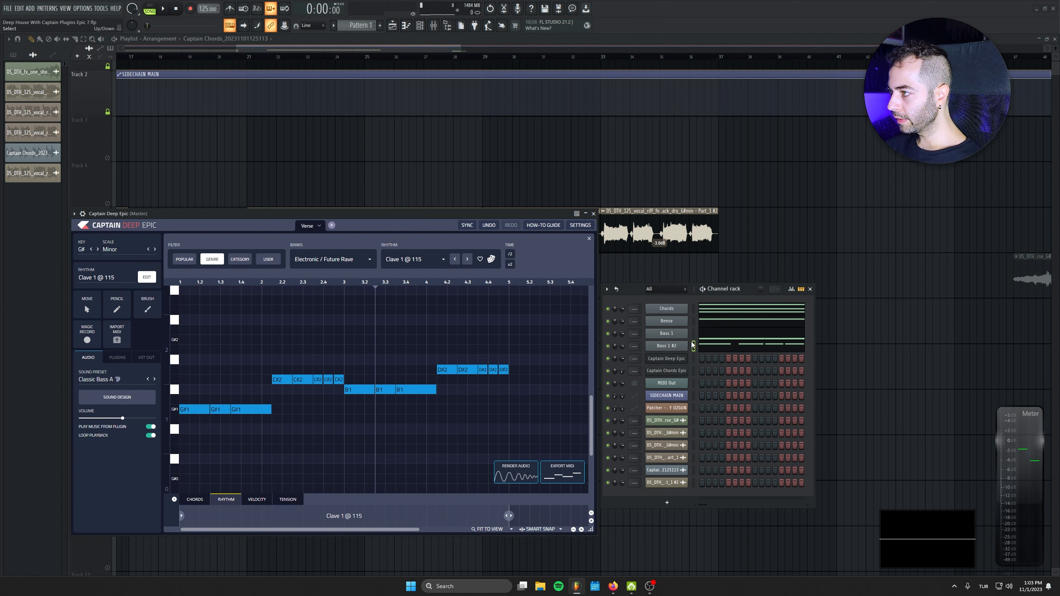
right_click(693, 346)
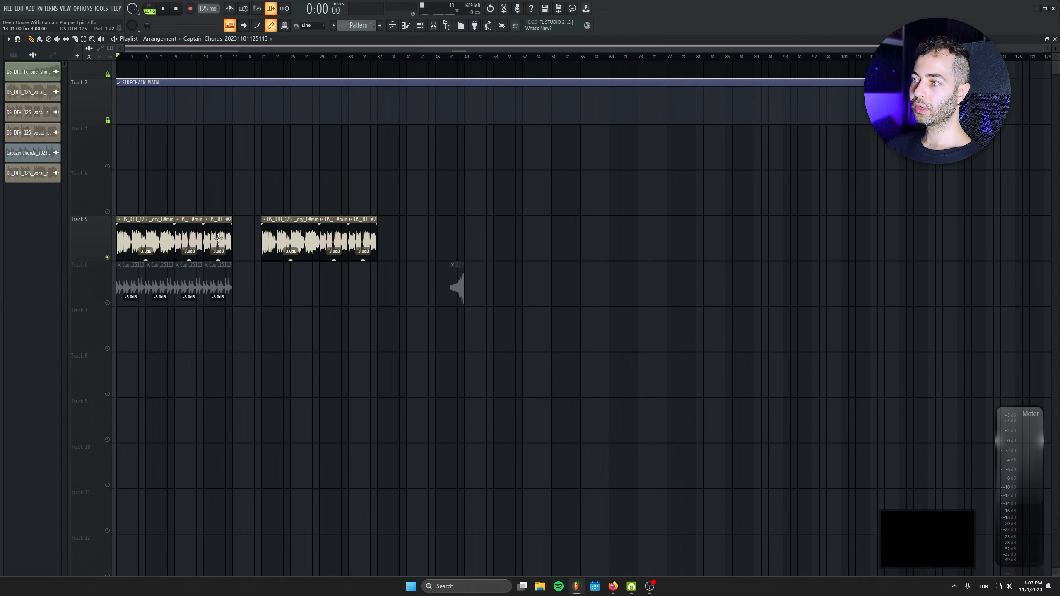
- Audition samples in the KSHMR Pop Kicks folder and place KSHMR Pop Kick 15 on Track 6 at the start of the vocal hook
scroll(454, 284, "up", 3)
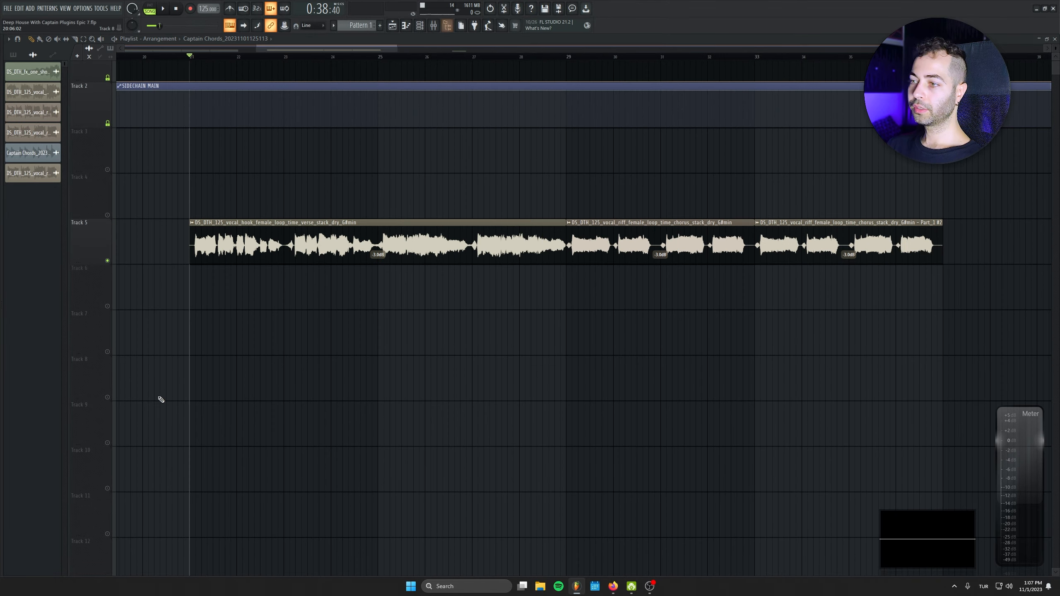
left_click(447, 27)
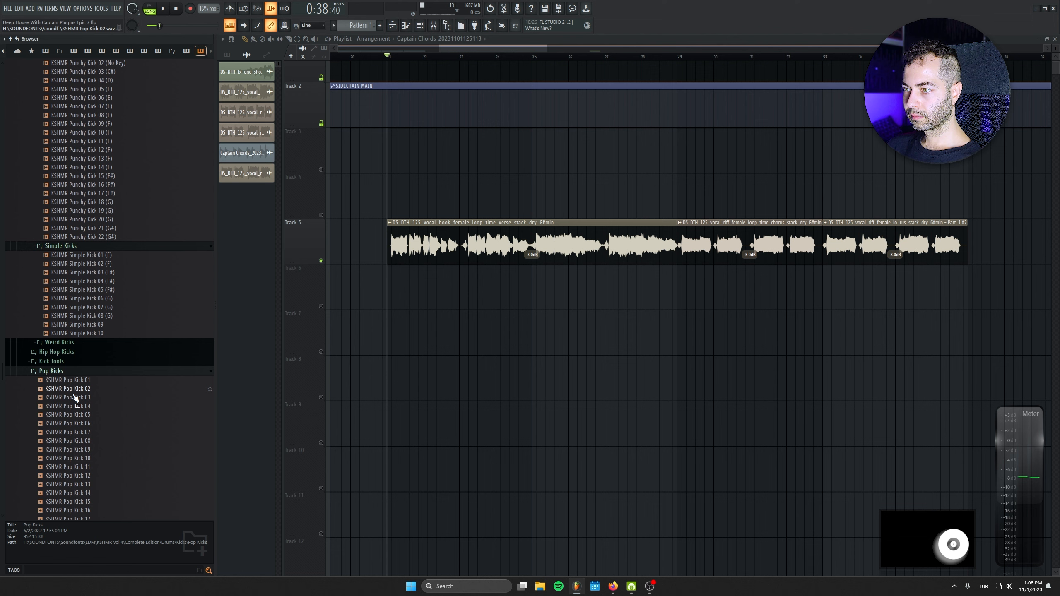
left_click(73, 392)
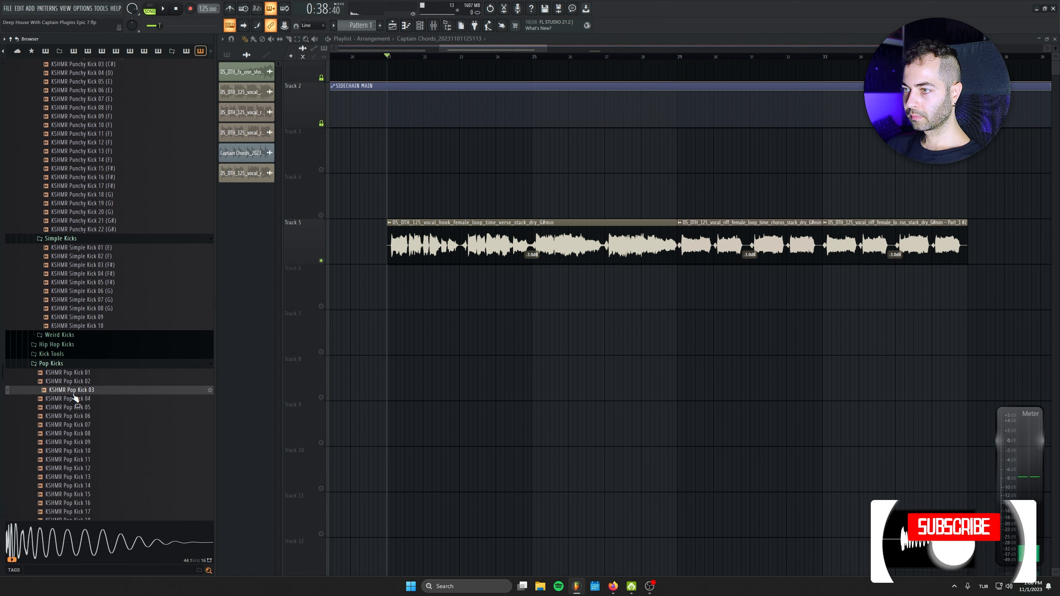
scroll(74, 397, "down", 5)
left_click(90, 277)
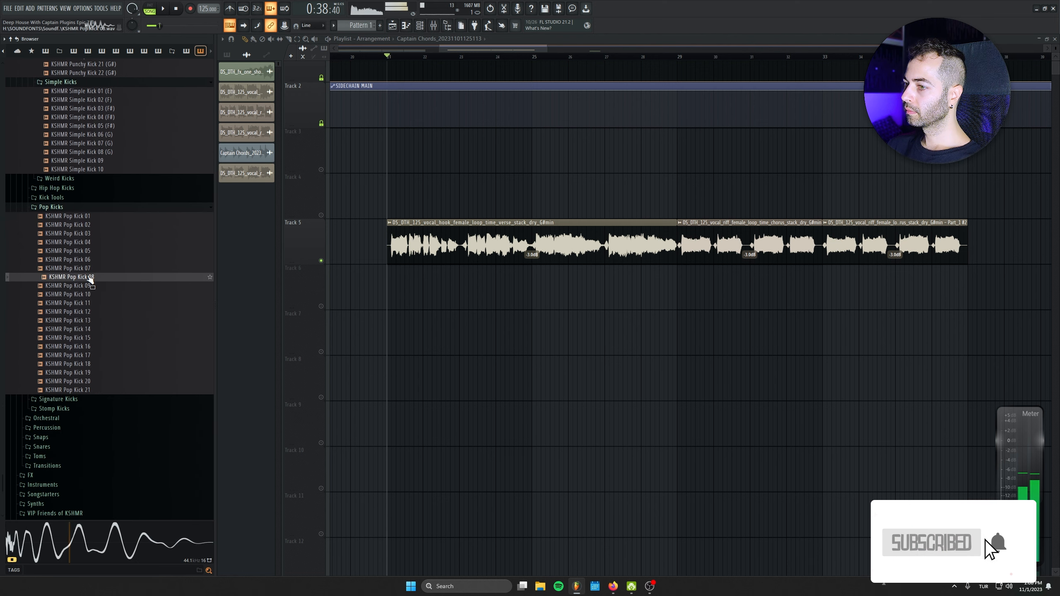
left_click(71, 338)
left_click_drag(90, 339, 486, 296)
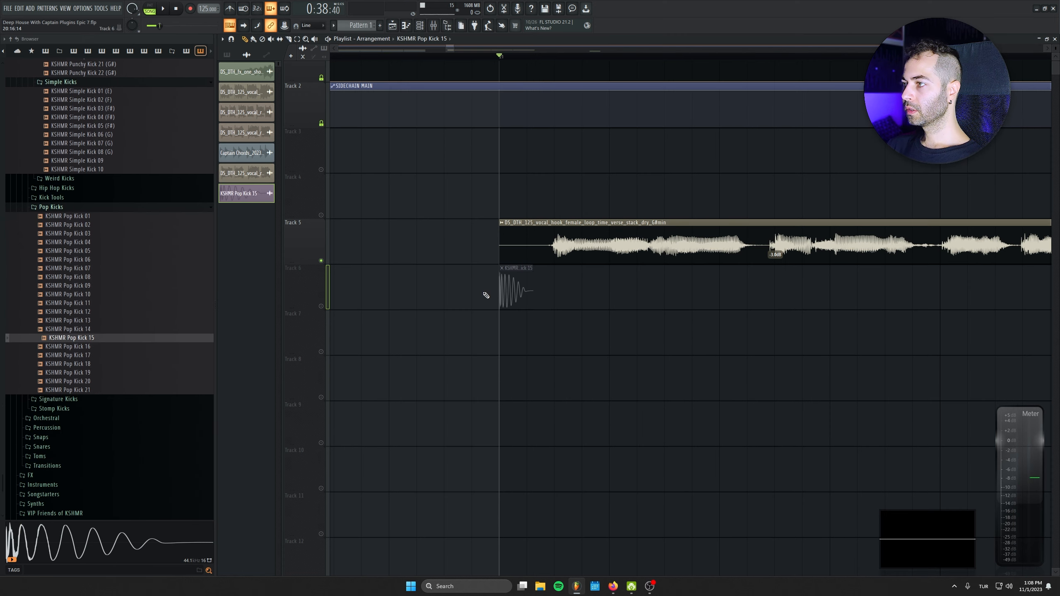
- Copy the kick clip onto each of the four beats of the first bar on Track 6
left_click_drag(731, 294, 620, 294)
left_click_drag(515, 294, 747, 295)
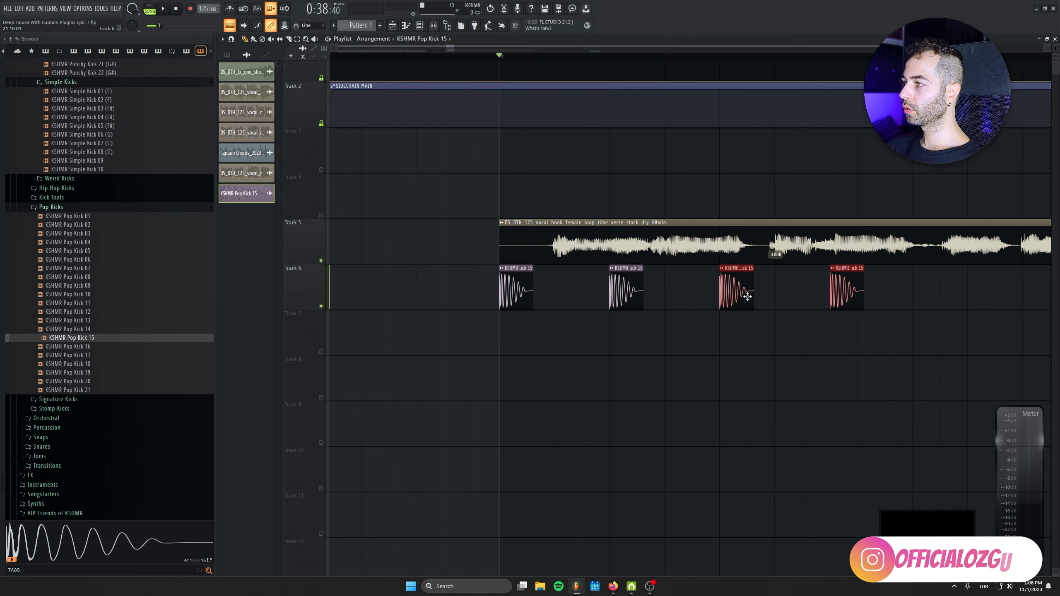
left_click_drag(950, 294, 477, 303)
- Duplicate the bar of kicks along Track 6 beneath the vocal clips and play the section with the vocals
key("ctrl+b")
scroll(486, 302, "down", 4)
mouse_move(734, 320)
left_mouse_down()
mouse_move(340, 319)
mouse_move(772, 308)
mouse_move(396, 315)
mouse_move(685, 305)
left_mouse_up()
scroll(461, 347, "down", 2)
scroll(453, 343, "down", 3)
mouse_move(959, 315)
left_mouse_down()
mouse_move(411, 323)
mouse_move(1051, 305)
mouse_move(945, 305)
left_mouse_up()
scroll(636, 402, "right", 5)
key("space")
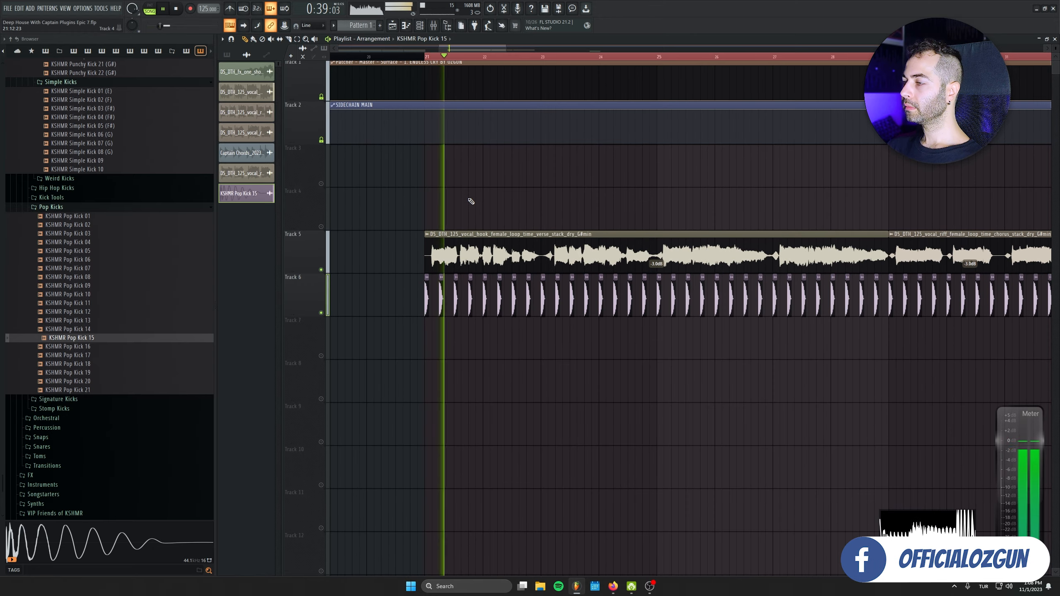
scroll(434, 330, "up", 5)
scroll(435, 331, "down", 1)
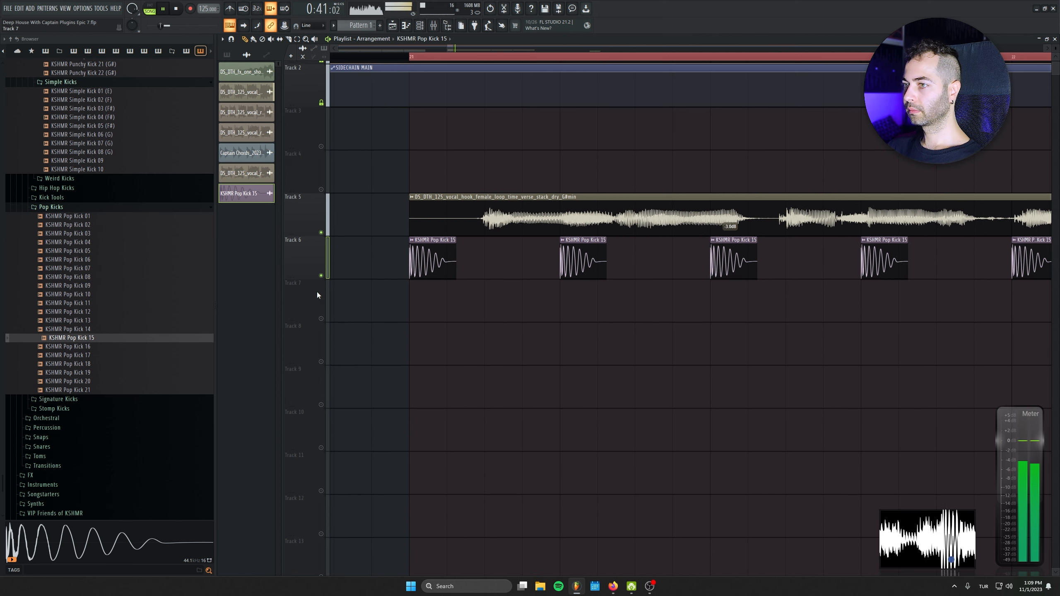
key("space")
- Audition other samples in the Pop Kicks folder, including Pop Kick 16, 17 and 11, and open the Hip Hop Kicks folder
left_click(109, 346)
left_click(107, 356)
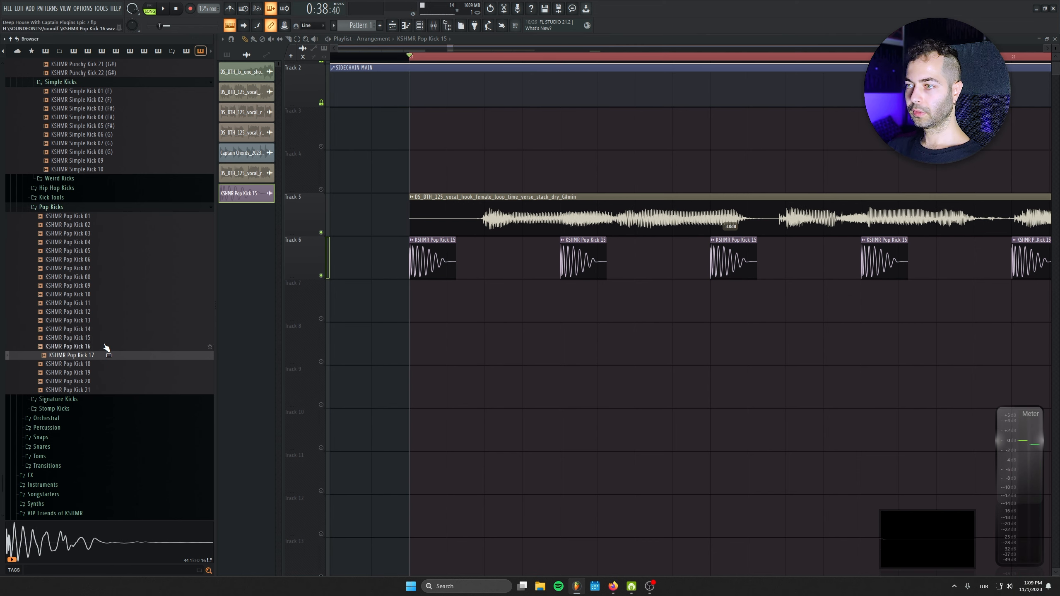
left_click(101, 316)
left_click(100, 303)
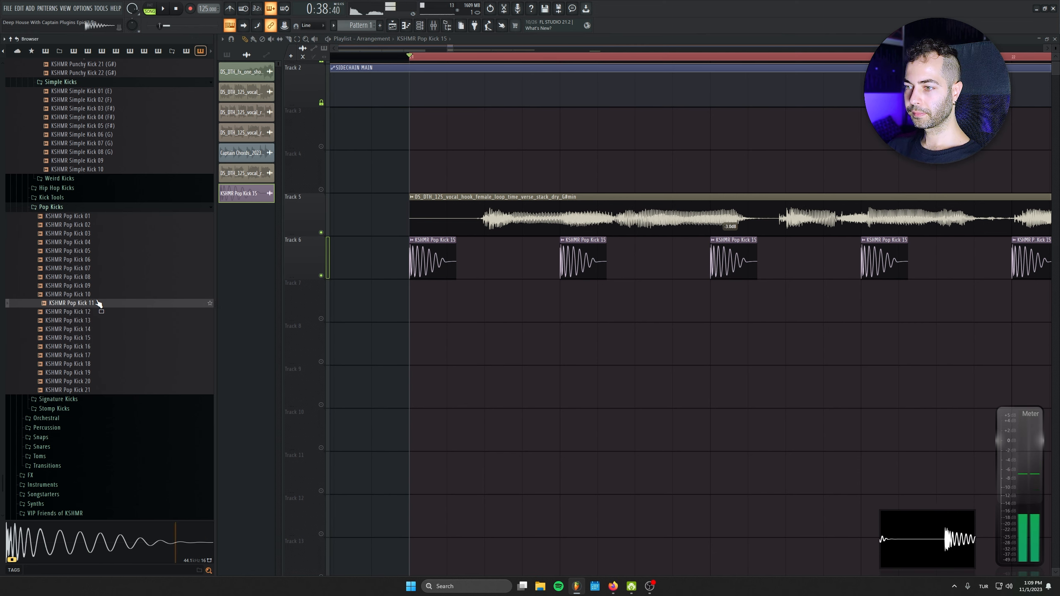
left_click(96, 260)
left_click(94, 242)
left_click(94, 226)
left_click(93, 188)
- Audition alternative kick samples in the Punchy Kicks folder, including KSHMR Punchy Kick 06 (E)
scroll(95, 293, "up", 4)
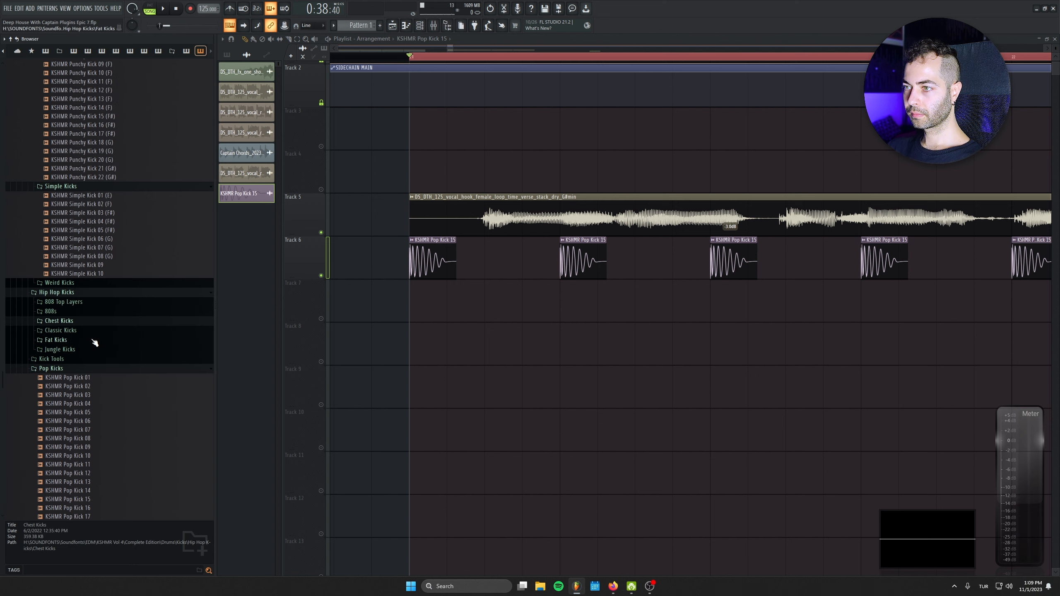
left_click(113, 152)
scroll(115, 231, "up", 6)
left_click(115, 233)
left_click(118, 195)
scroll(120, 199, "up", 6)
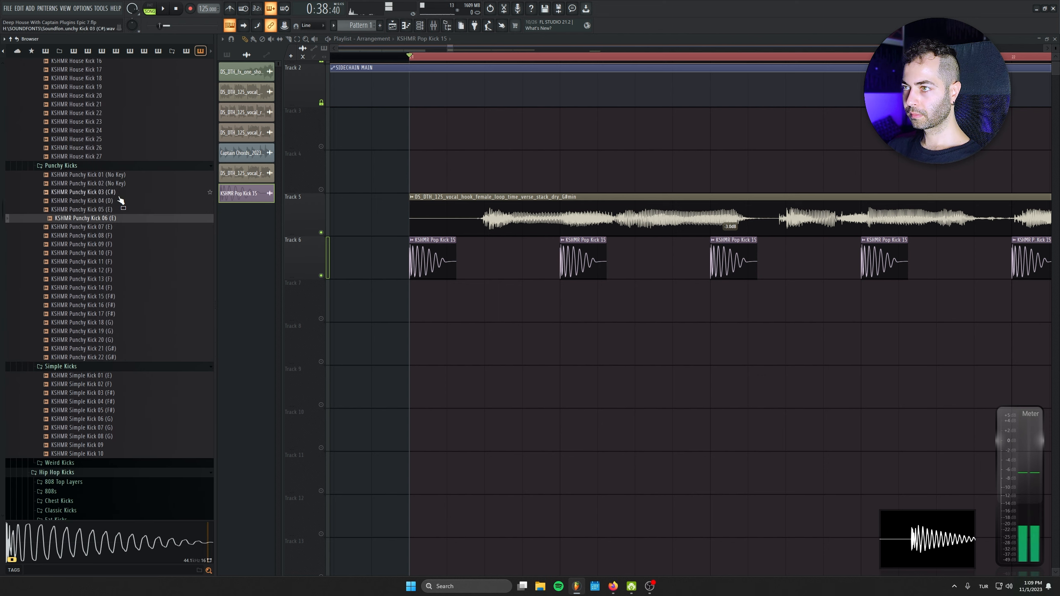
- Audition the House Kicks, replace the kick sample on Track 6 with KSHMR House Kick 23 and play the section
left_click(116, 222)
left_click(115, 240)
left_click(115, 255)
key("space")
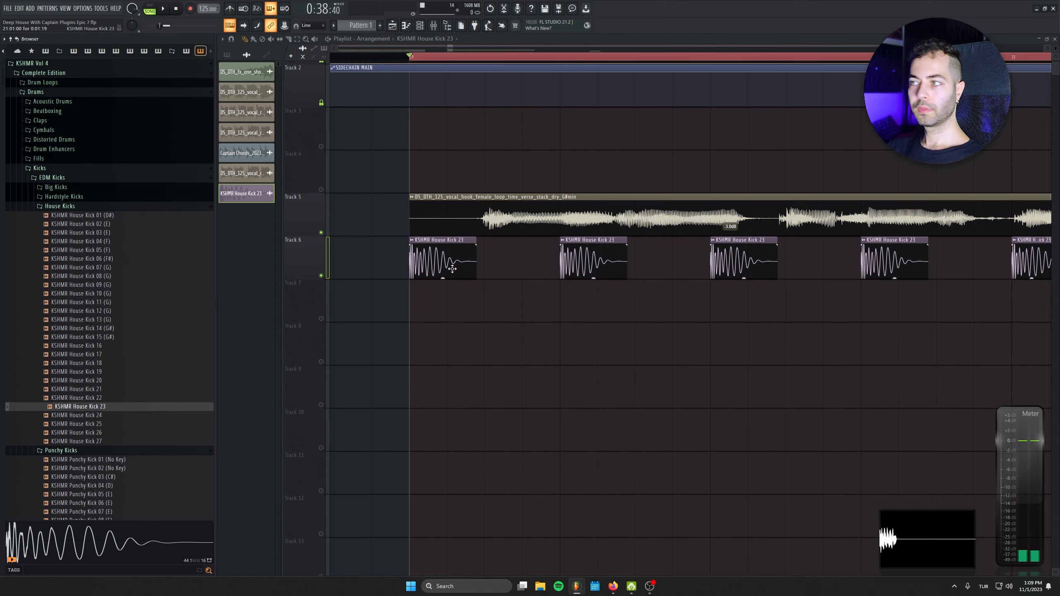
- Solo the kick on Track 6 and set the Channel rack to show all channels
left_click(321, 276, "ctrl")
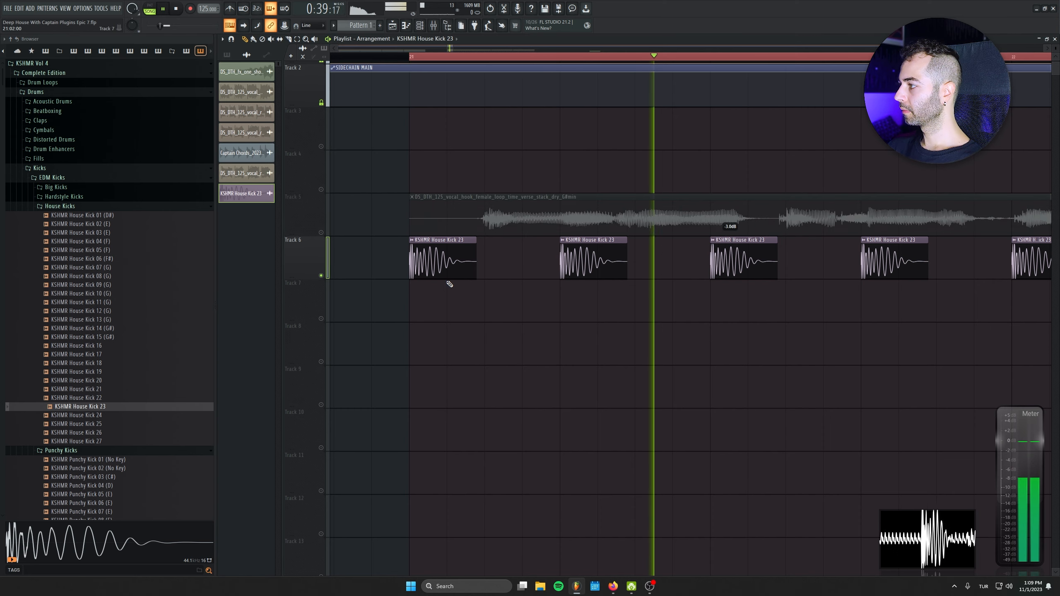
key("F6")
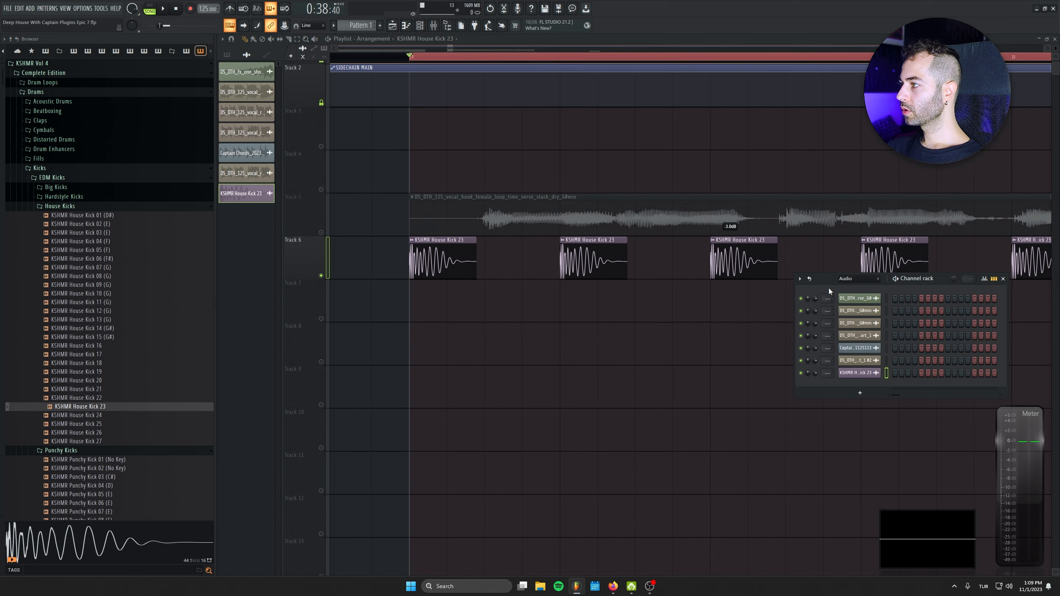
left_click(851, 279)
left_click(849, 287)
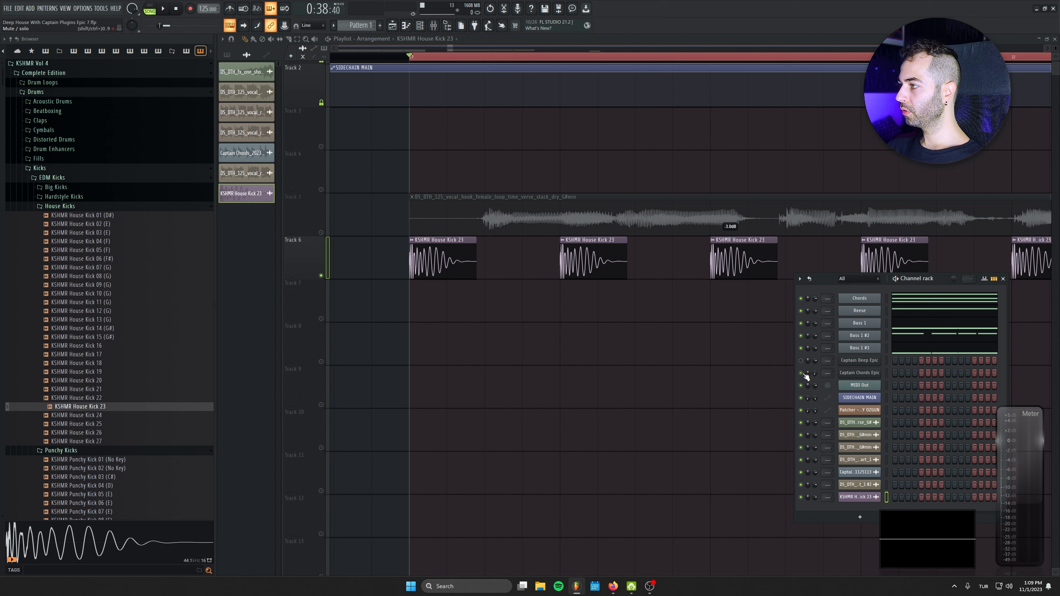
key("space")
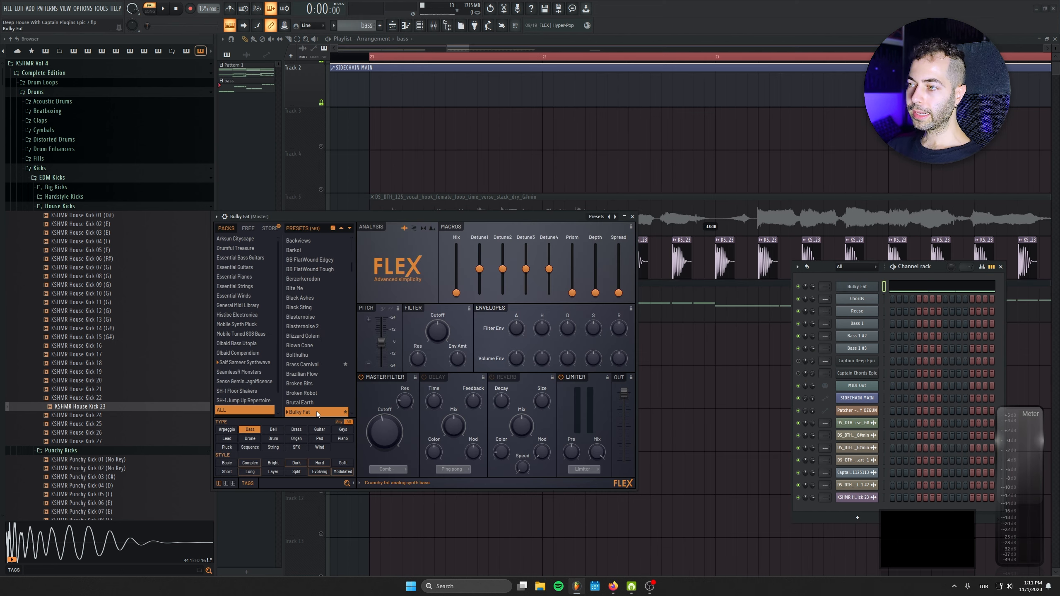
- Load the Bulky Fat bass preset in FLEX, close the synth and return the playhead to bar 21
left_click(316, 410)
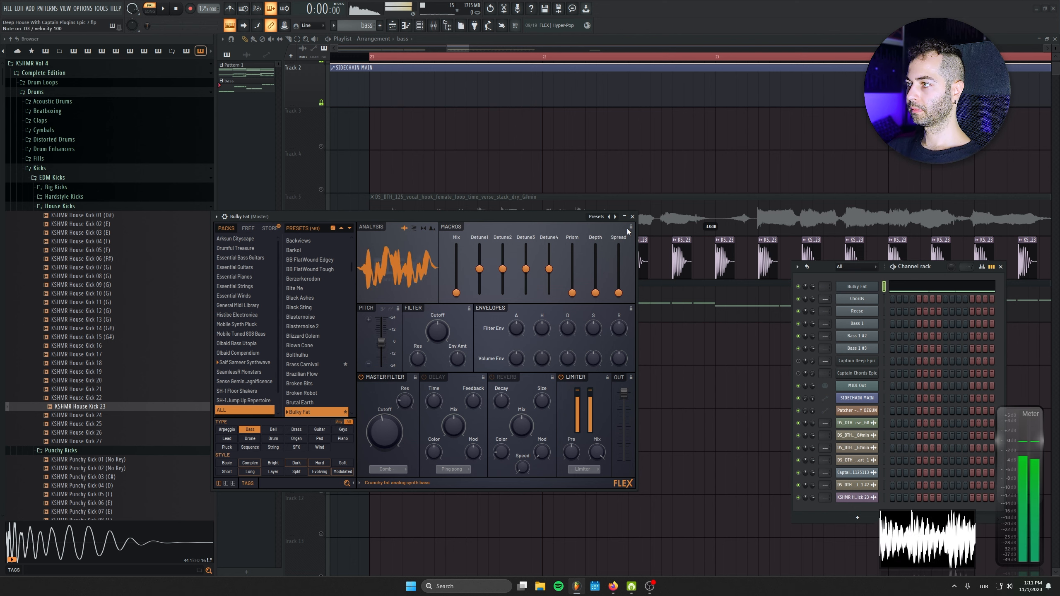
left_click(632, 216)
left_click(373, 57)
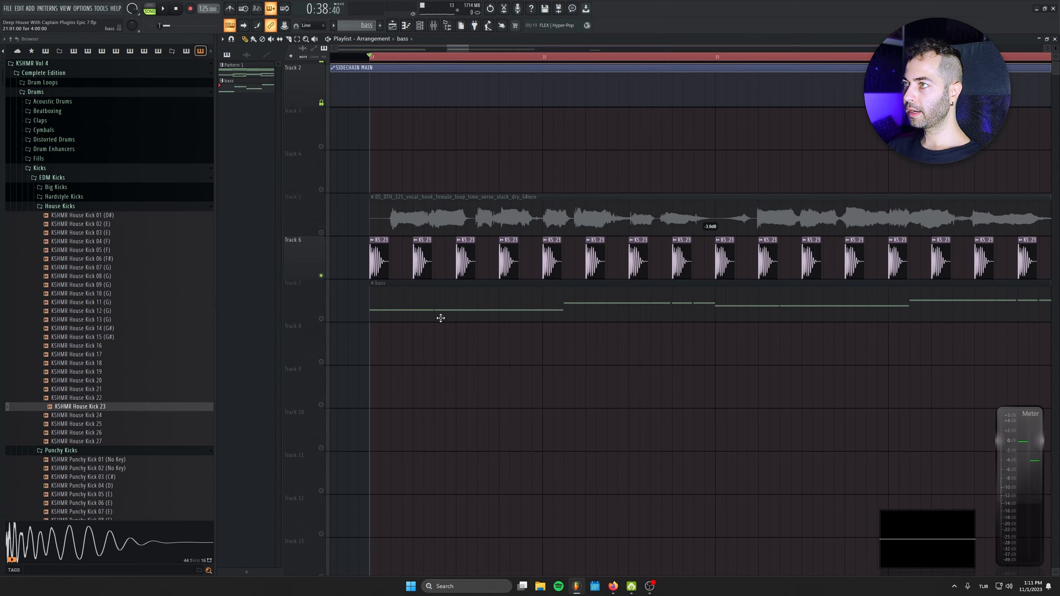
- Unmute Track 7 and repeat the bass pattern clip along it from bar 25 beneath the kicks
scroll(464, 317, "down", 5)
left_click(322, 318)
left_click(716, 297)
left_click_drag(735, 298, 645, 293)
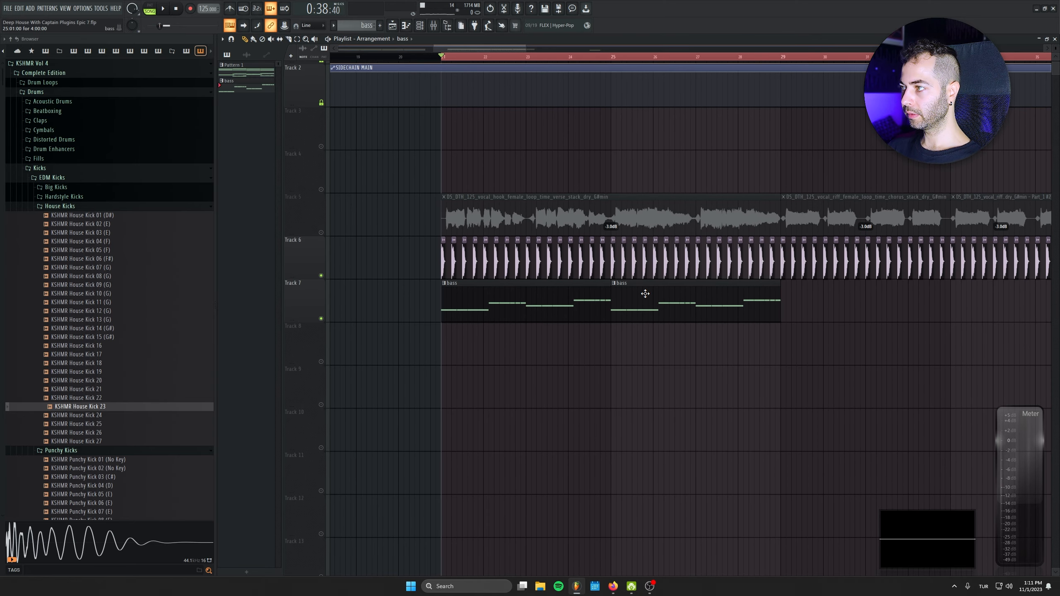
right_click(720, 303)
- Open the first bass clip in the piano roll and shorten the three G#3 notes of bar 1 into equally short stabs
double_click(399, 301)
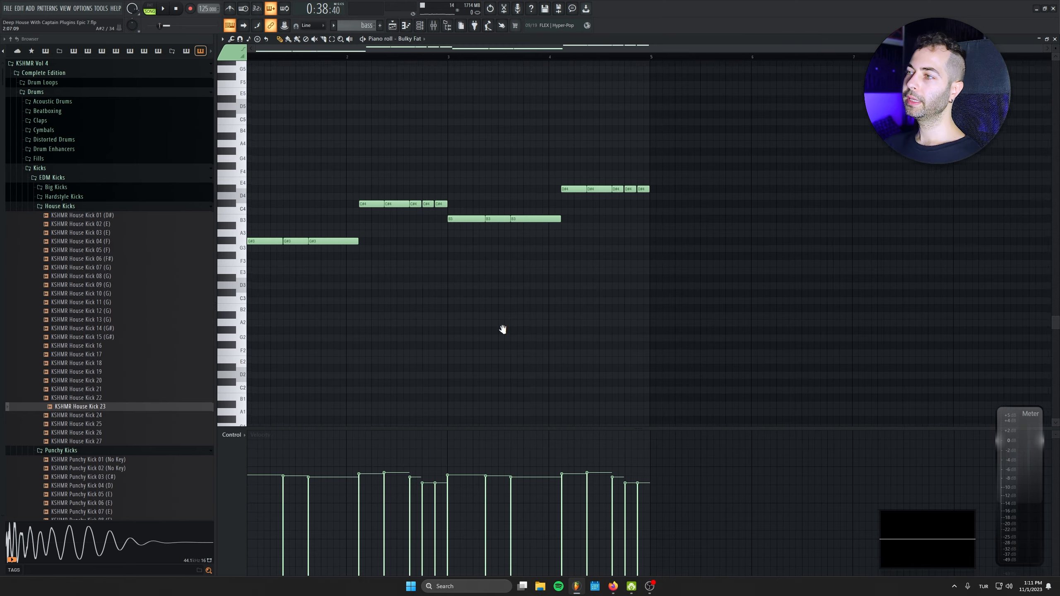
scroll(260, 332, "up", 5)
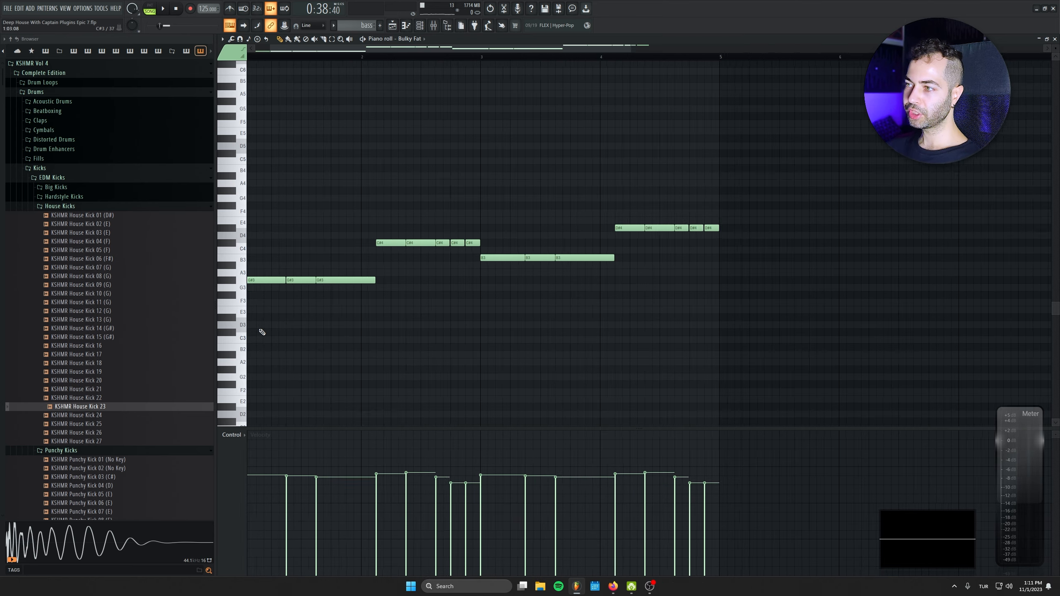
key("ctrl+a")
left_click(703, 337)
right_click(707, 337)
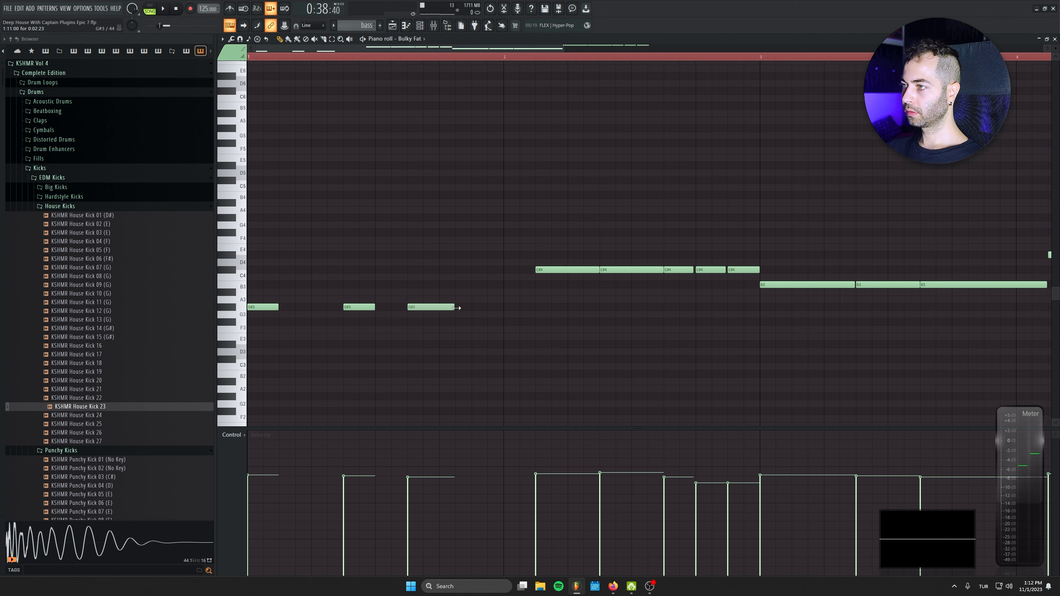
left_click_drag(456, 307, 439, 308)
- Play back the bass line and shorten the first two C#4 notes in bar 2
key("space")
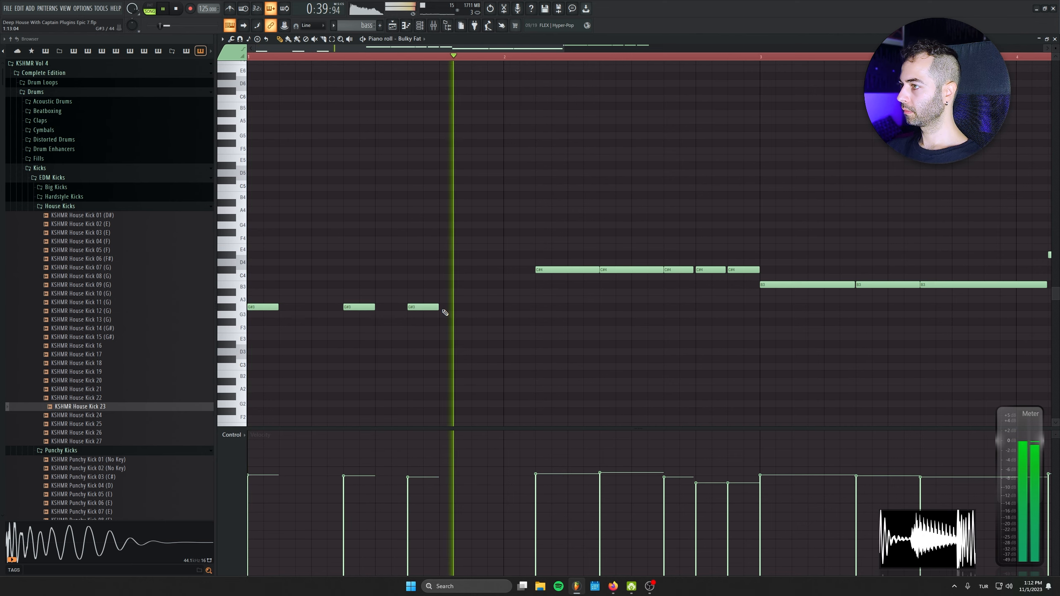
left_click_drag(627, 289, 448, 300)
key("space")
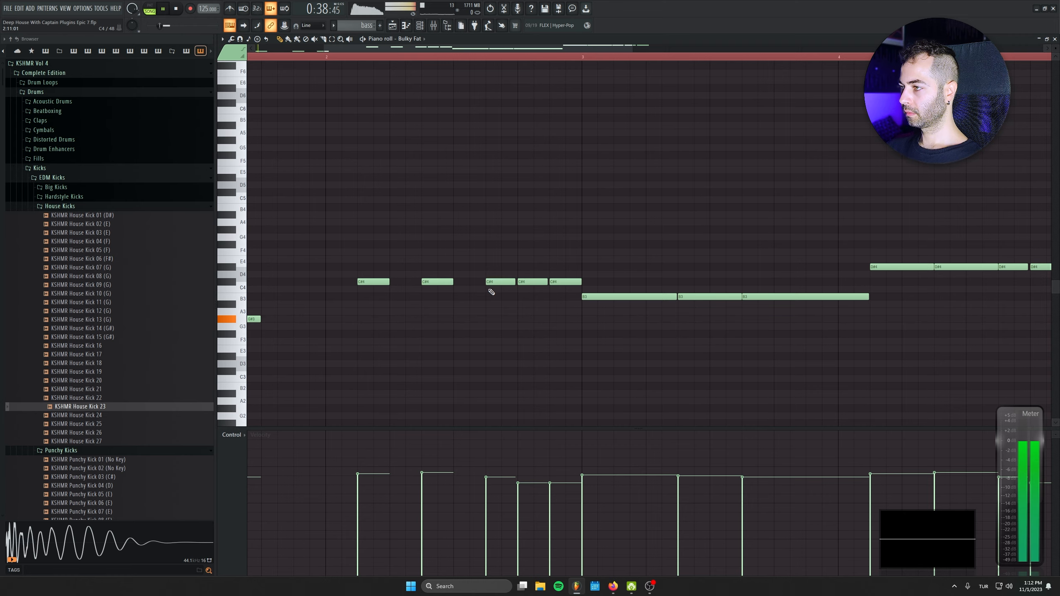
- Shorten the three B3 notes in bar 3 to match the earlier stabs while playing the bass line
left_click_drag(672, 297, 613, 297)
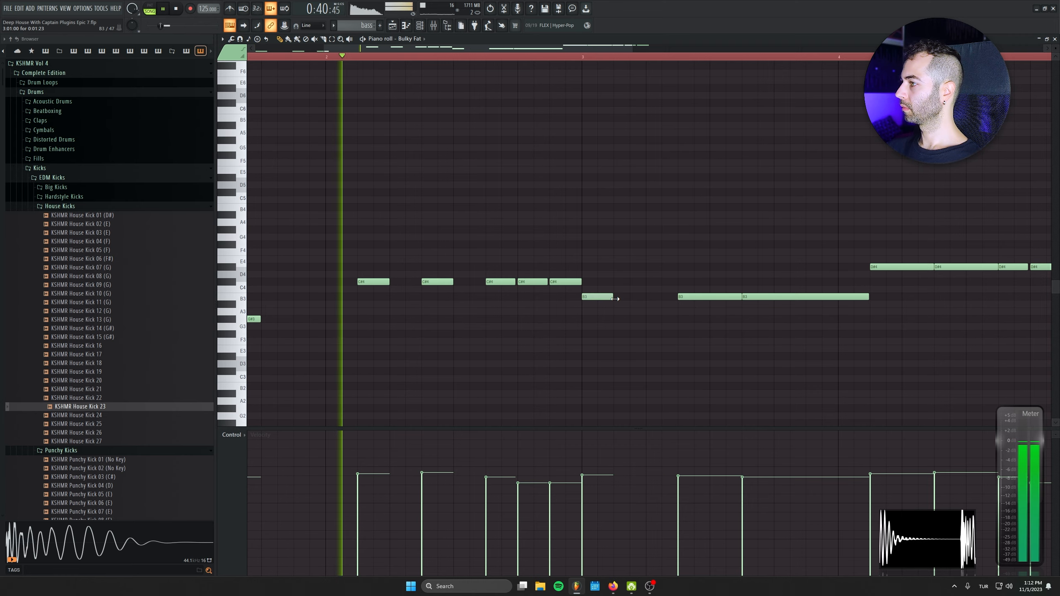
left_click_drag(740, 297, 710, 297)
left_click_drag(639, 348, 431, 359)
key("space")
key("space")
left_click_drag(290, 285, 544, 278)
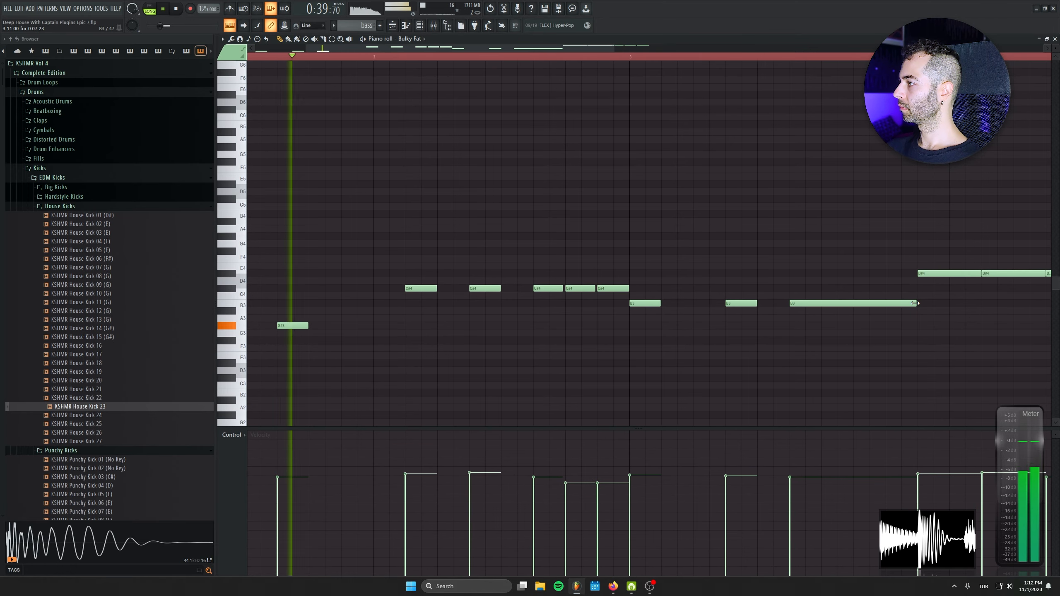
left_click_drag(916, 303, 820, 303)
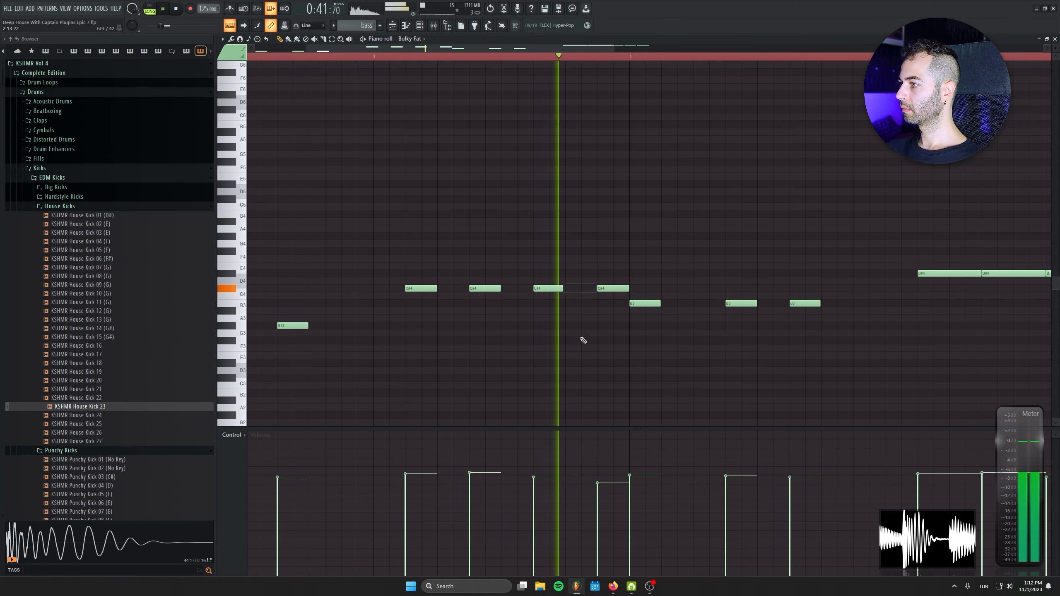
- Undo the deletion of the middle short C#4 note at the end of bar 2 and replay the passage from bar 2
key("space")
key("ctrl+z")
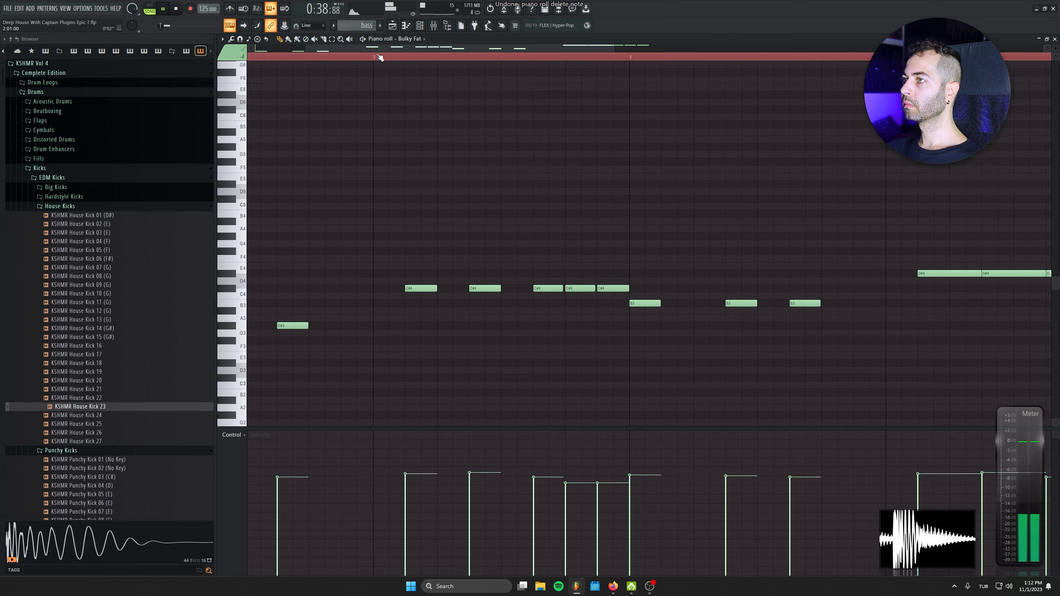
left_click(380, 57)
key("space")
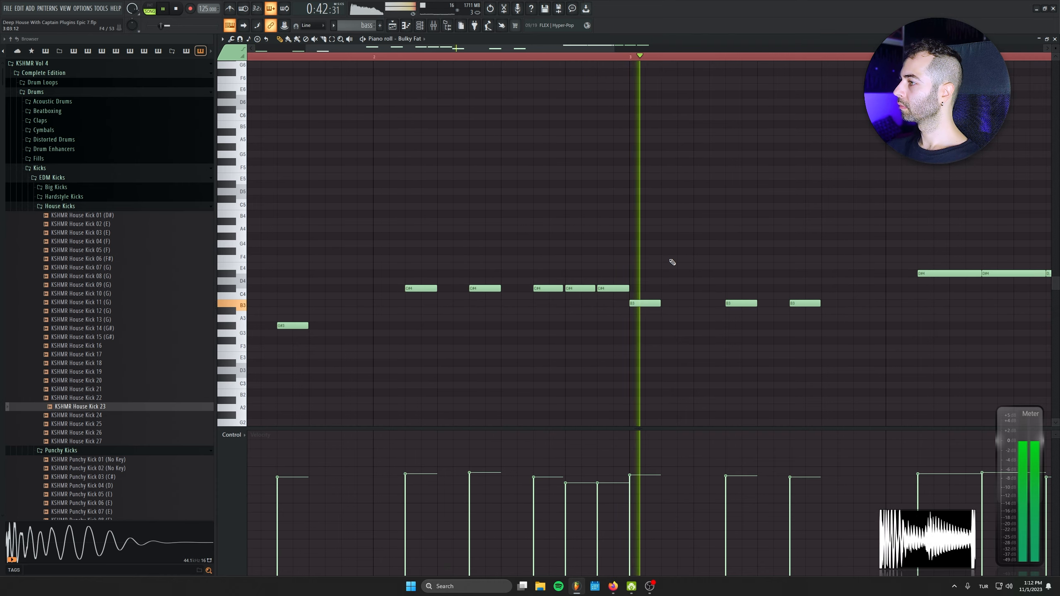
key("space")
- Shorten the first two D#4 notes in bar 4 to match the other stabs, checking against playback
left_click_drag(603, 296, 369, 299)
left_click(396, 58)
key("space")
left_click_drag(767, 264, 722, 294)
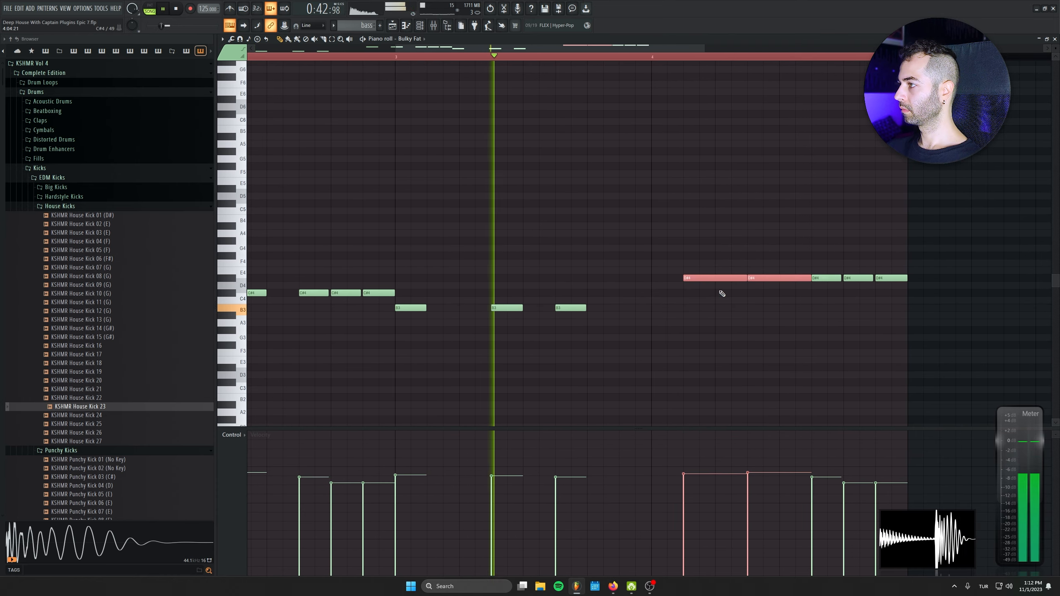
left_click_drag(809, 279, 782, 280)
left_click(864, 336)
right_click(864, 336)
left_click_drag(767, 337, 529, 364)
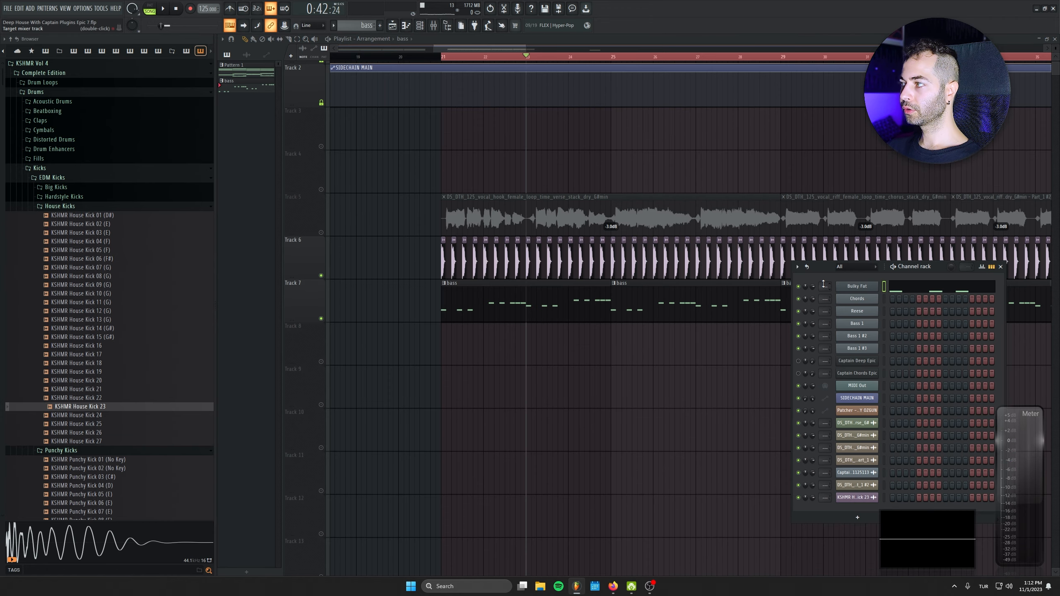
- Route the Bulky Fat bass to the Sub mixer track and duck it with Kickstart 2's S-shaped curve, checking the result in playback
double_click(824, 285)
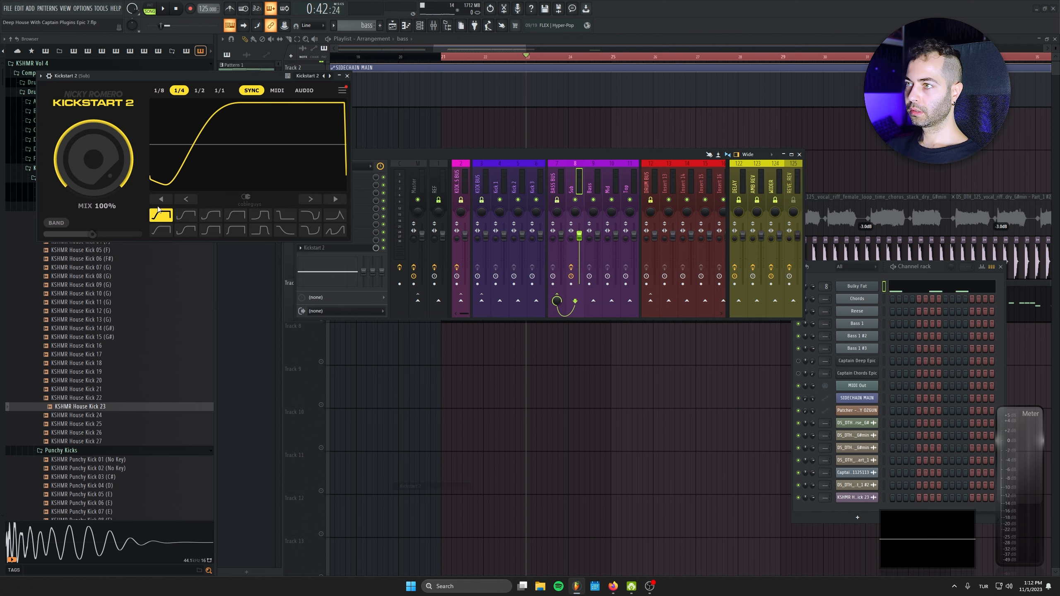
left_click(187, 230)
left_click_drag(184, 78, 289, 249)
key("space")
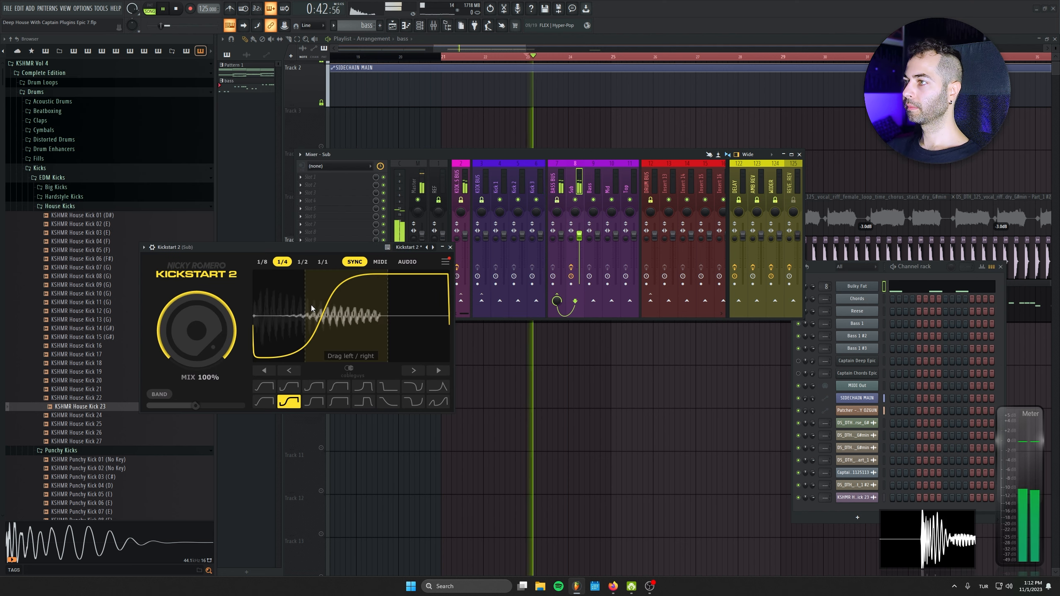
left_click(442, 247)
left_click(443, 247)
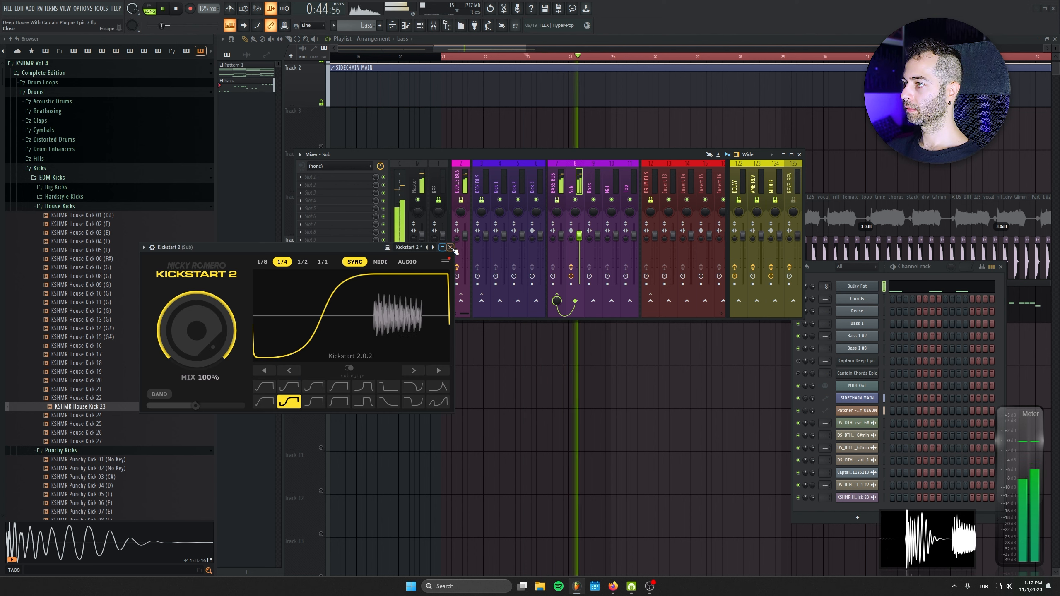
left_click(450, 247)
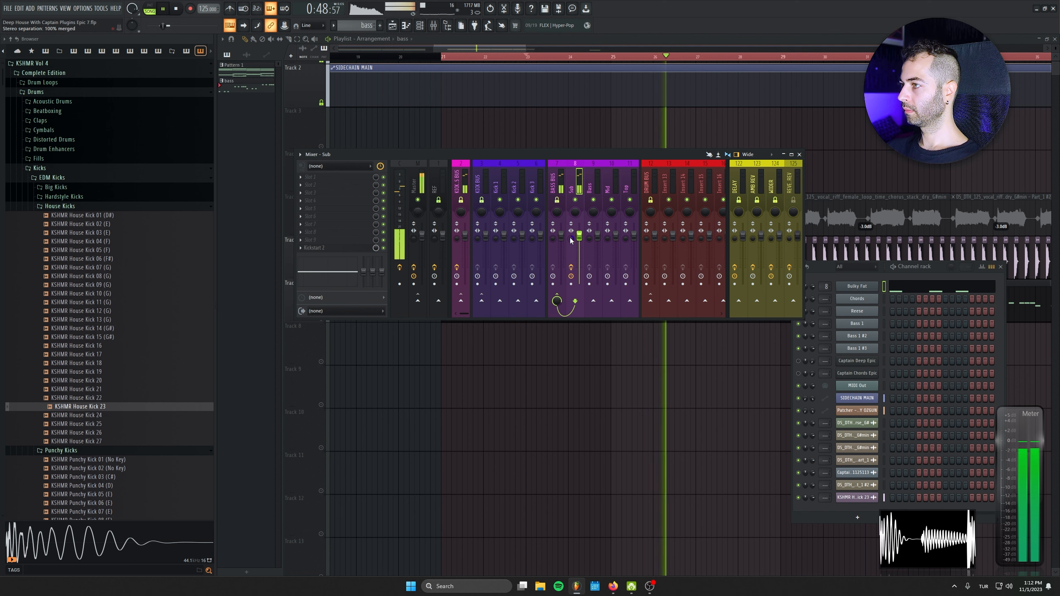
key("space")
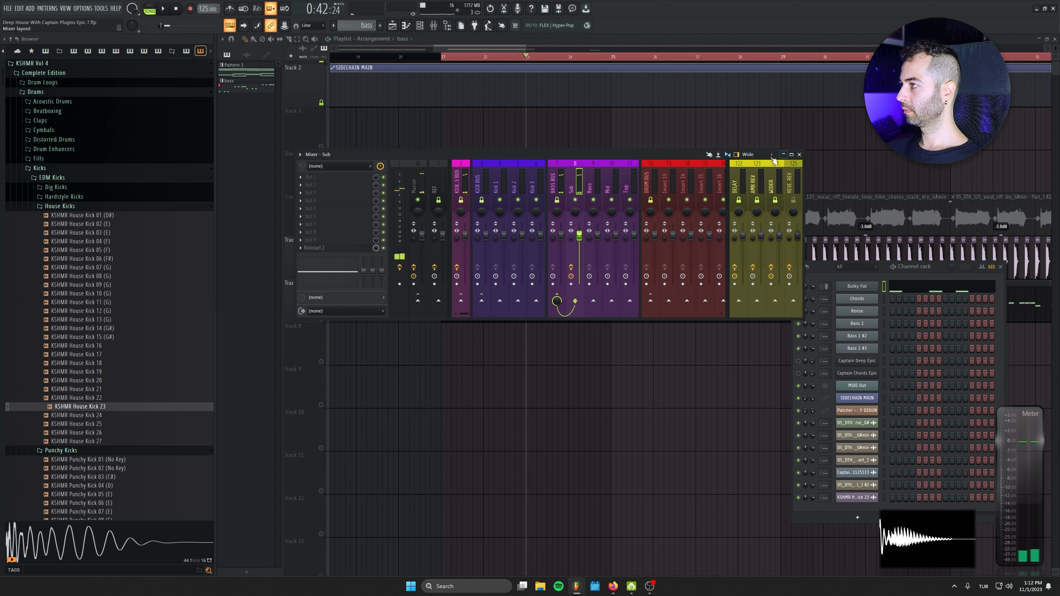
- Route the KSHMR House Kick 23 clip to the Kick 1 mixer track and return the playhead to bar 21
left_click(799, 154)
double_click(445, 239)
double_click(300, 132)
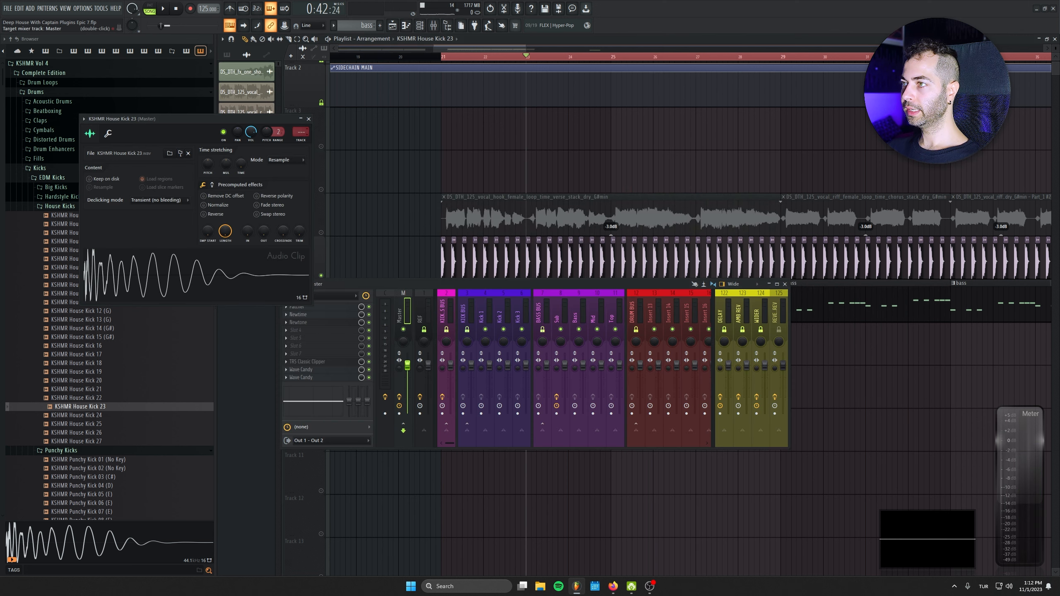
left_click(309, 119)
left_click(434, 68)
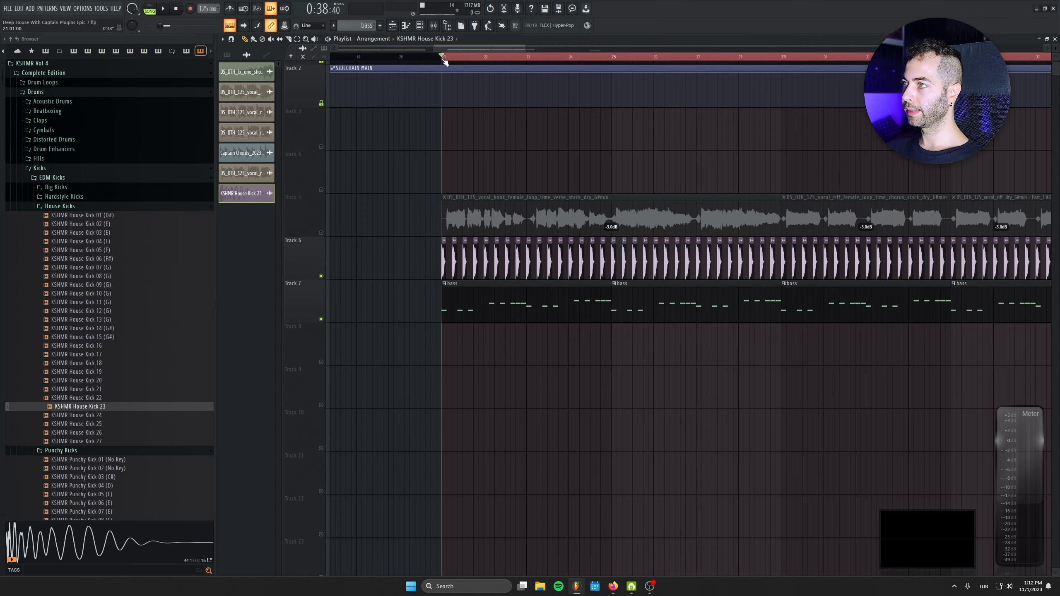
- Lower the Sub mixer track's volume to 91% (-2.0 dB) while the kick and bass play
key("space")
key("F9")
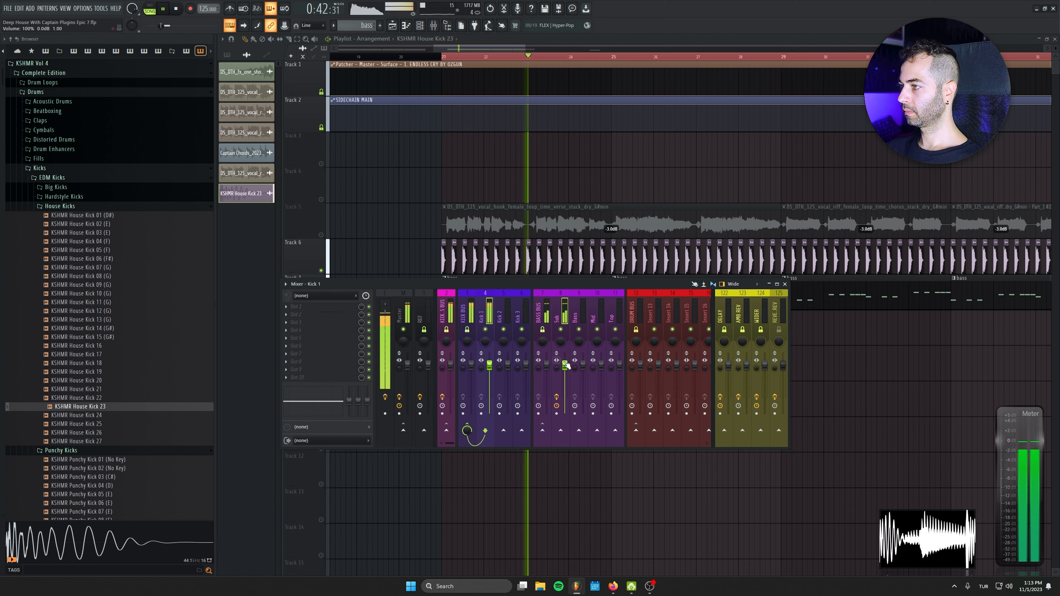
left_click_drag(567, 365, 566, 373)
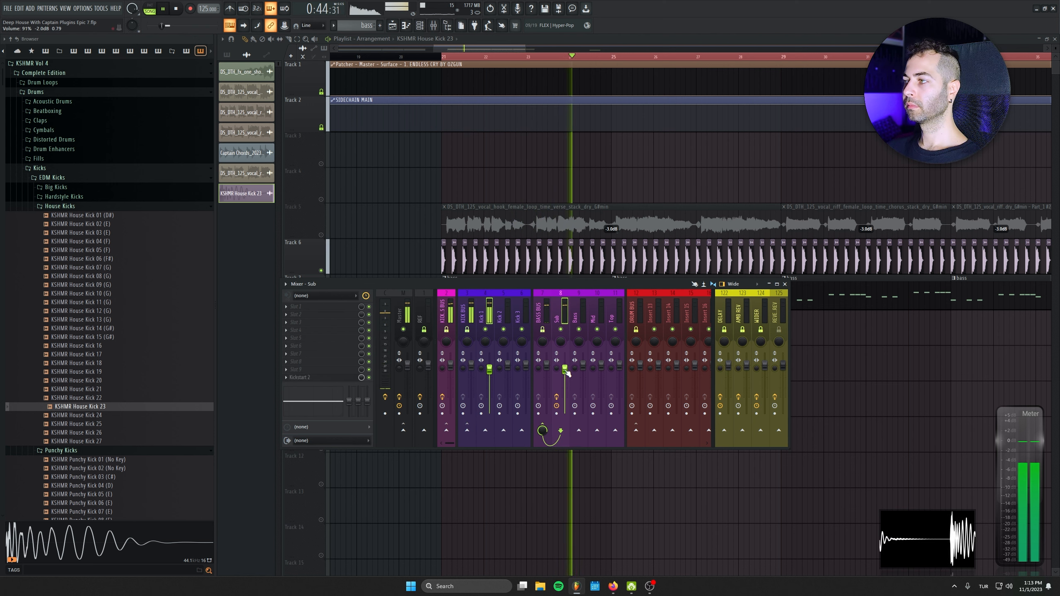
key("F9")
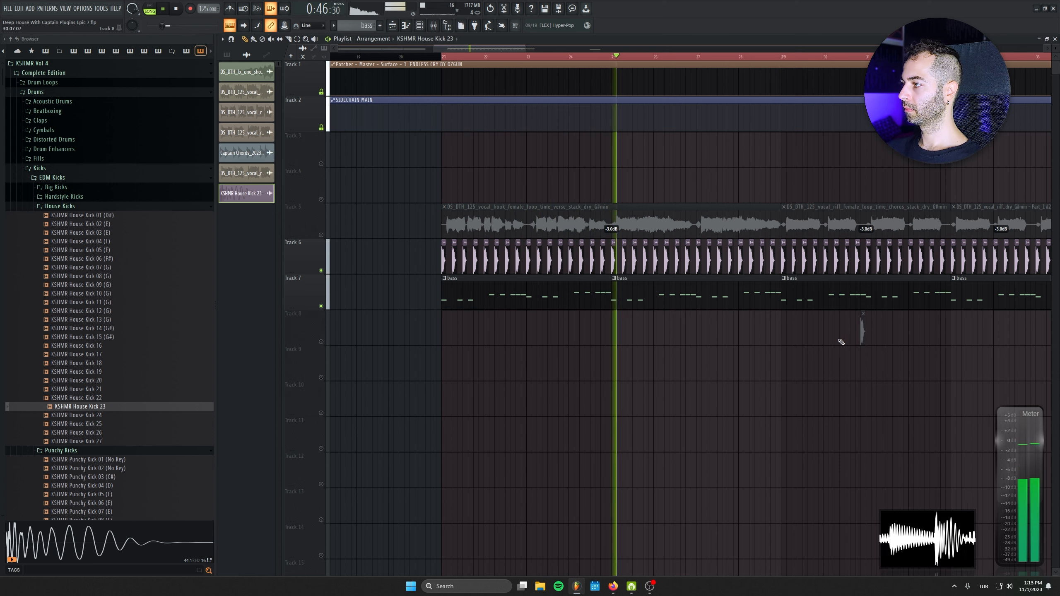
- Delete the stray kick clip below the bass track in the playlist and unmute the vocals on Track 5
right_click(862, 331)
left_click_drag(781, 368, 653, 397)
scroll(653, 397, "down", 2)
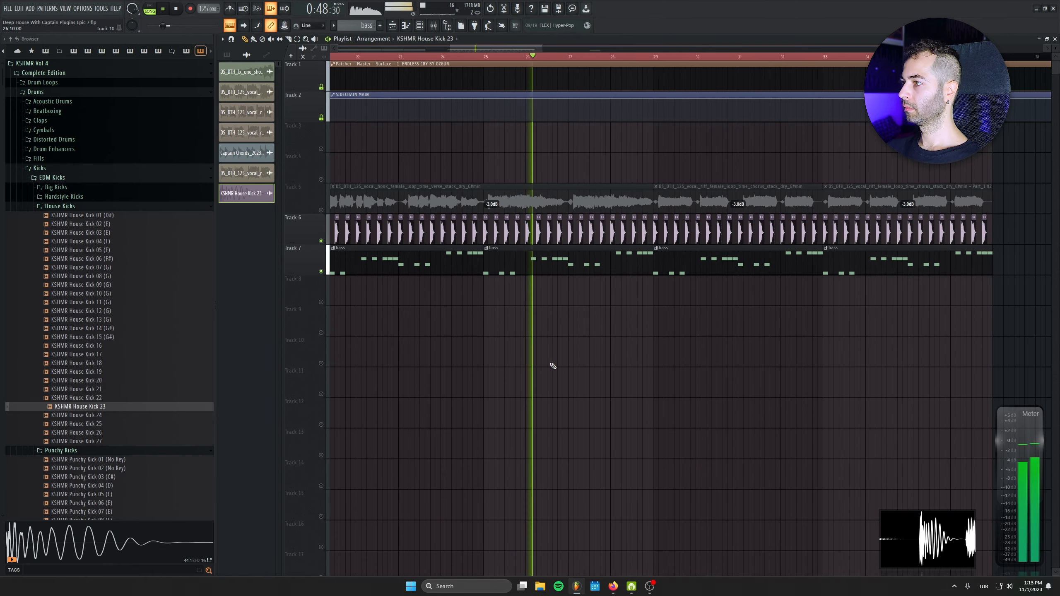
scroll(605, 329, "up", 2)
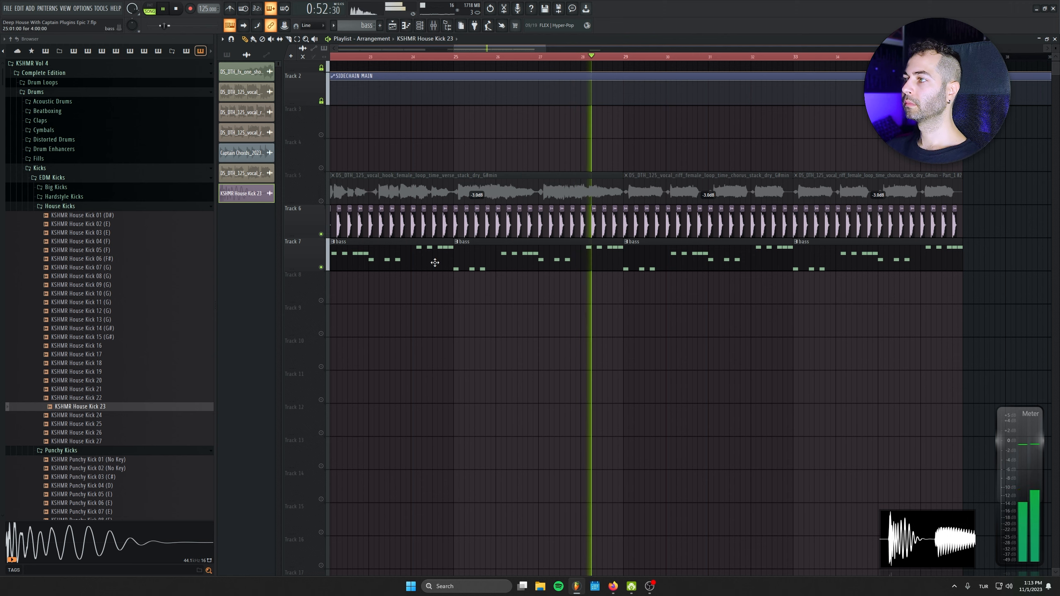
left_click(321, 201)
key("space")
- Route the verse vocal hook clip to mixer track 55, Main Vox, and copy that routing value
double_click(355, 188)
key("F9")
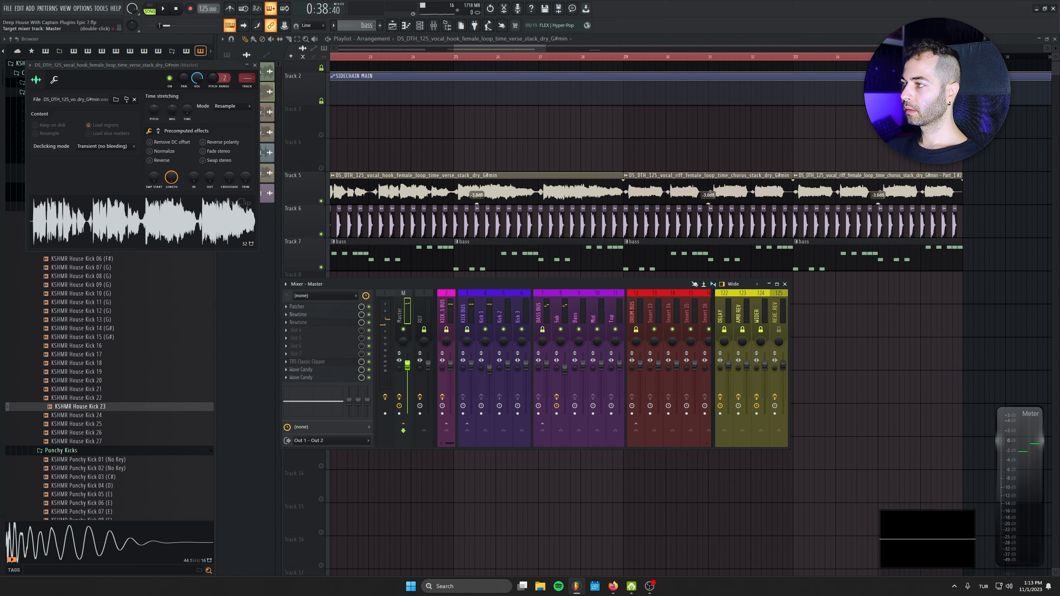
left_click_drag(247, 78, 247, 12)
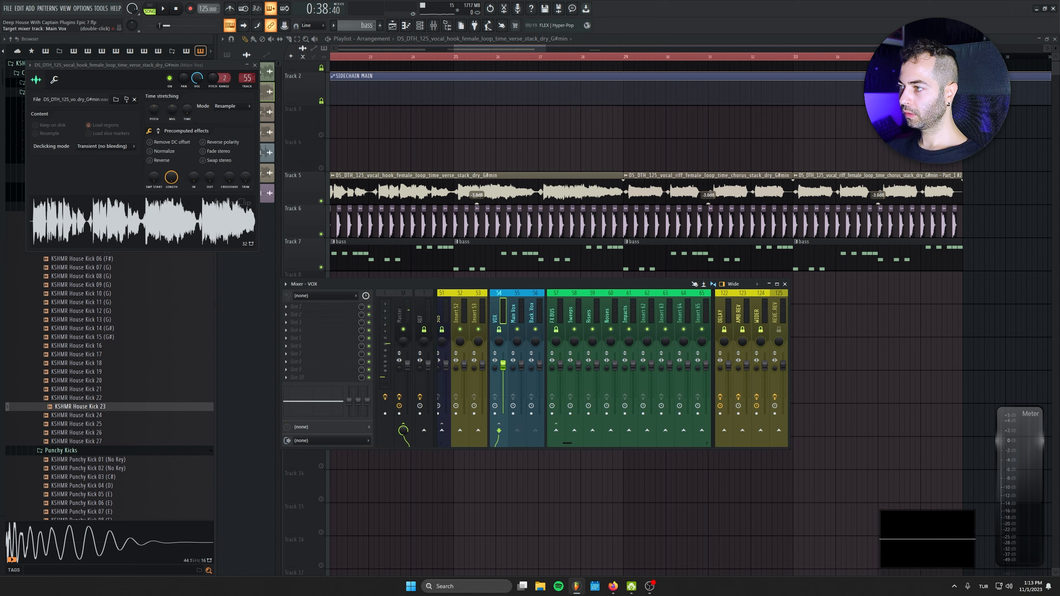
right_click(249, 78)
left_click(281, 188)
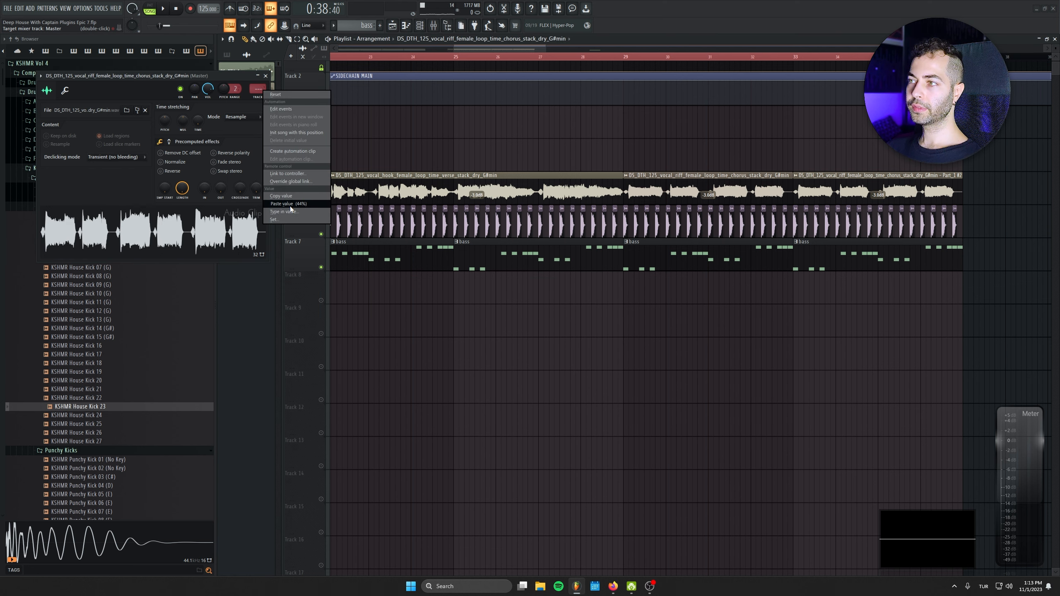
- Paste the copied mixer routing onto both chorus vocal riff clips so they also feed Main Vox
left_click(291, 204)
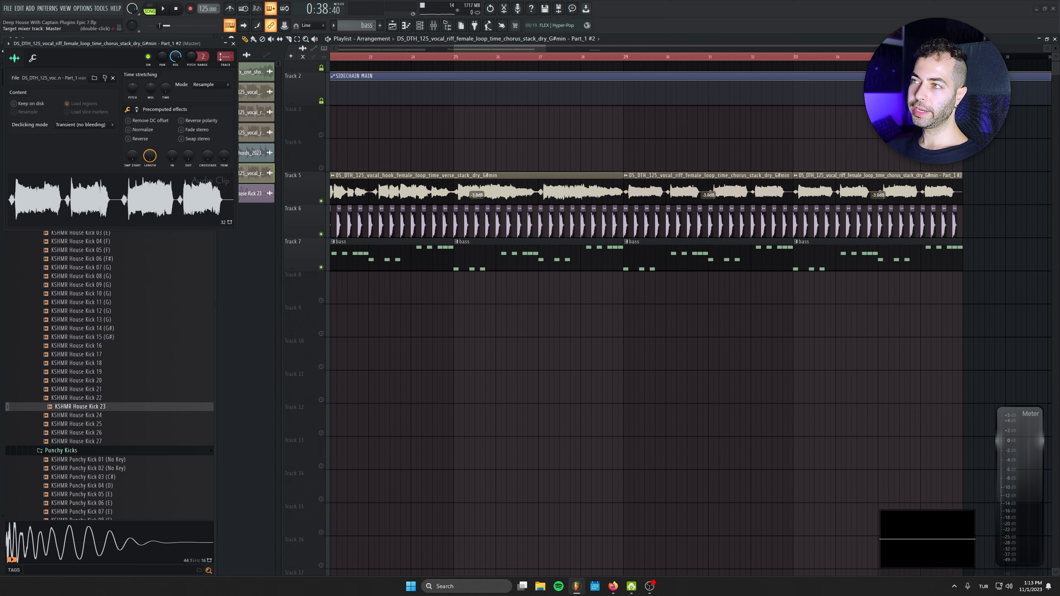
right_click(221, 56)
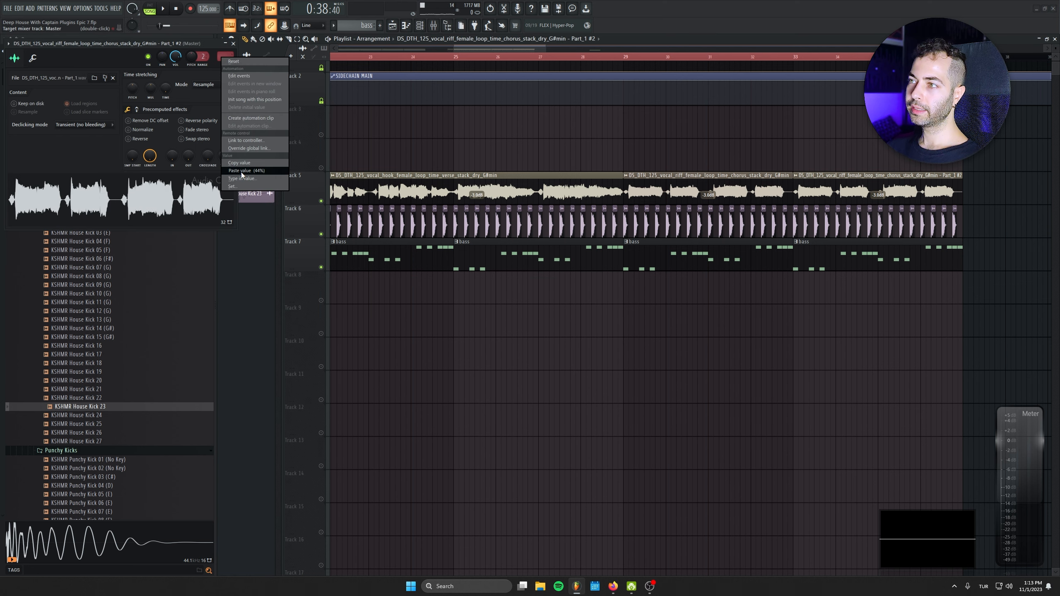
left_click(255, 170)
left_click(232, 43)
- Load the Patcher preset OZGUN VOCAL FX TOOL V1 on Main Vox, raise its reverb, delay and chorus, and play it back
key("F9")
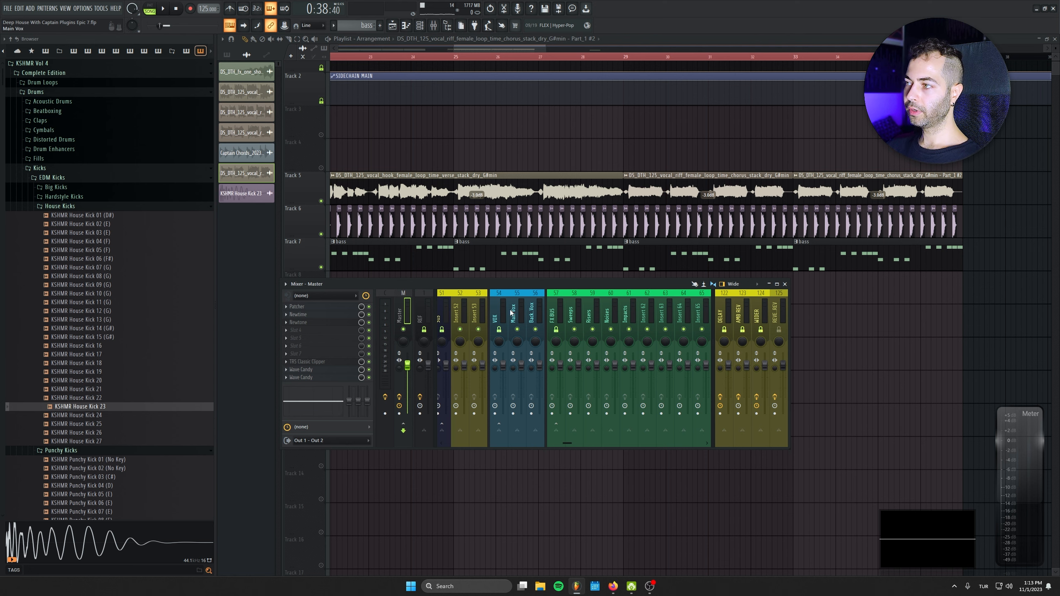
left_click(343, 309)
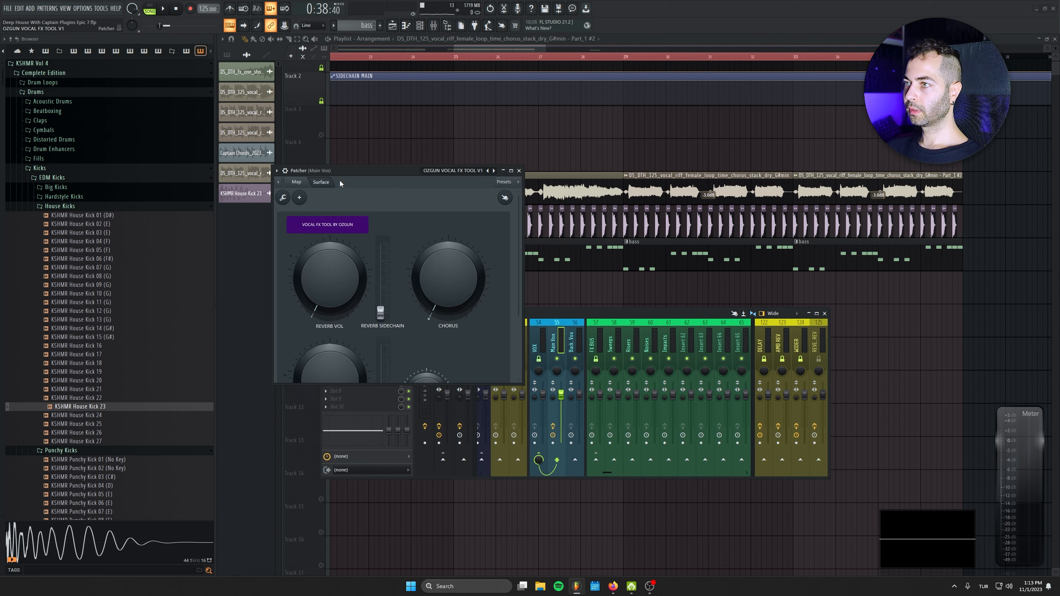
left_click_drag(376, 384, 376, 465)
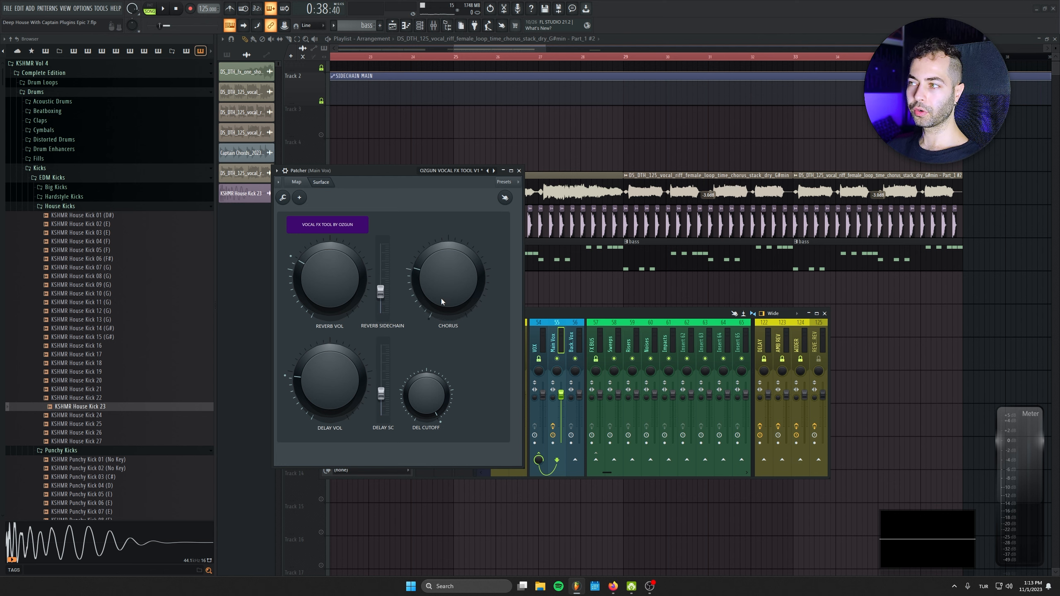
key("space")
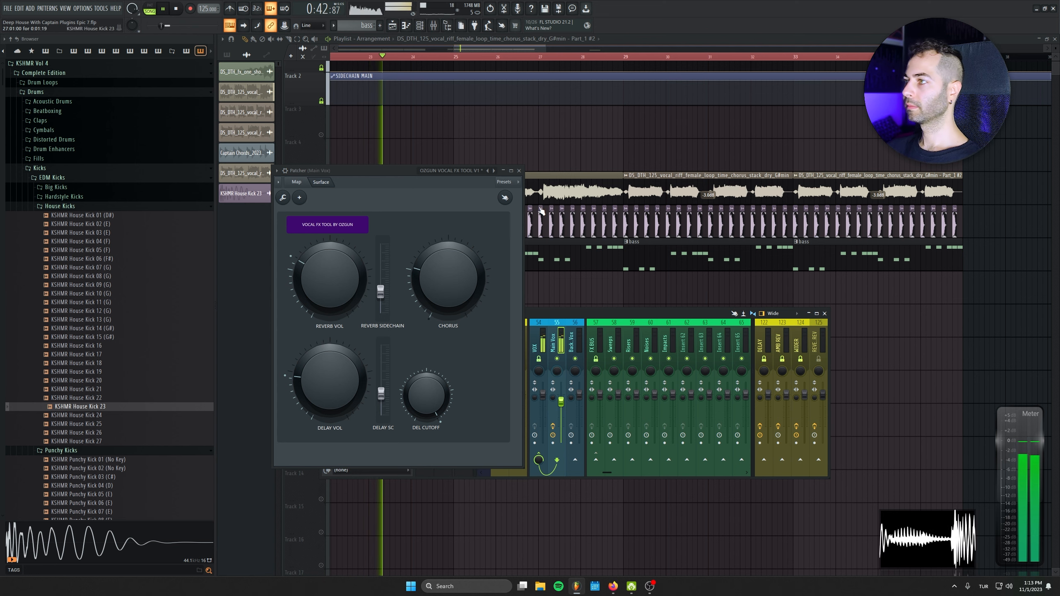
left_click(520, 170)
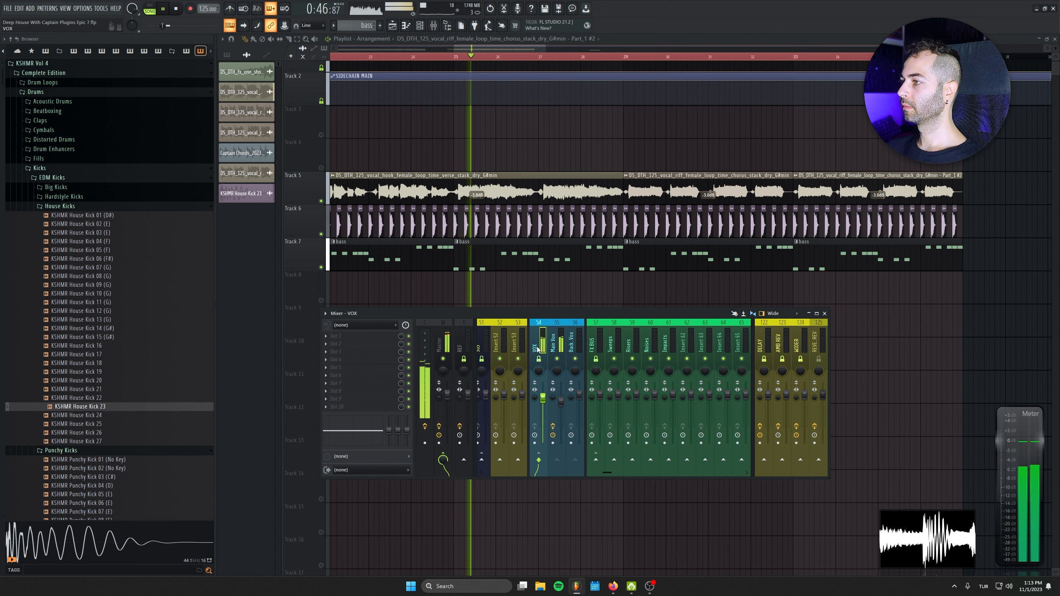
- Add FabFilter Pro-Q 3 to Main Vox with a 30 dB/oct low cut at 150 Hz, plus Kickstart 2 with its mix at about 84%
left_click(553, 347)
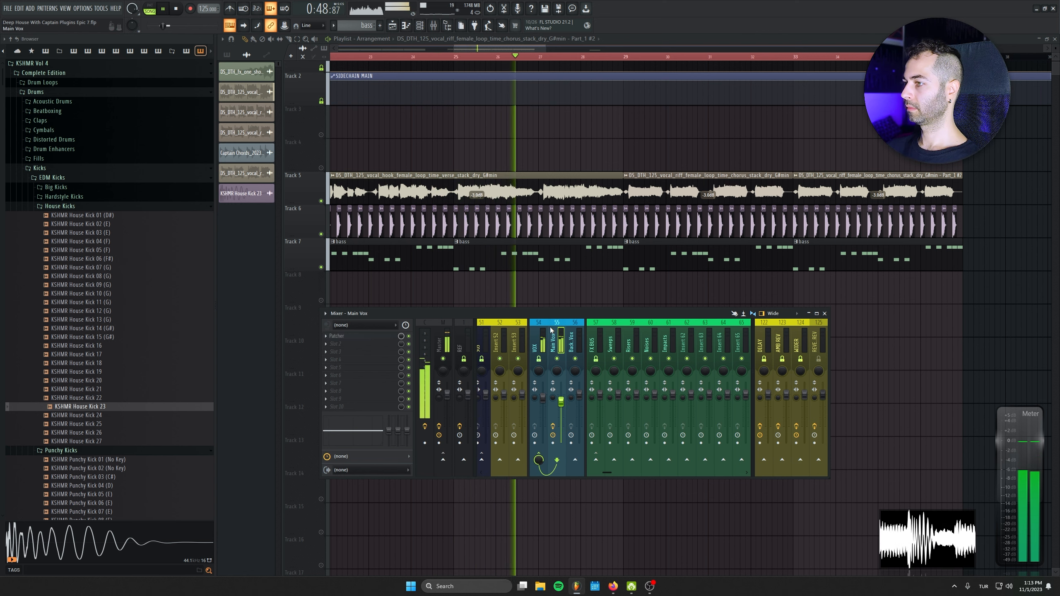
left_click(336, 344)
left_click(463, 259)
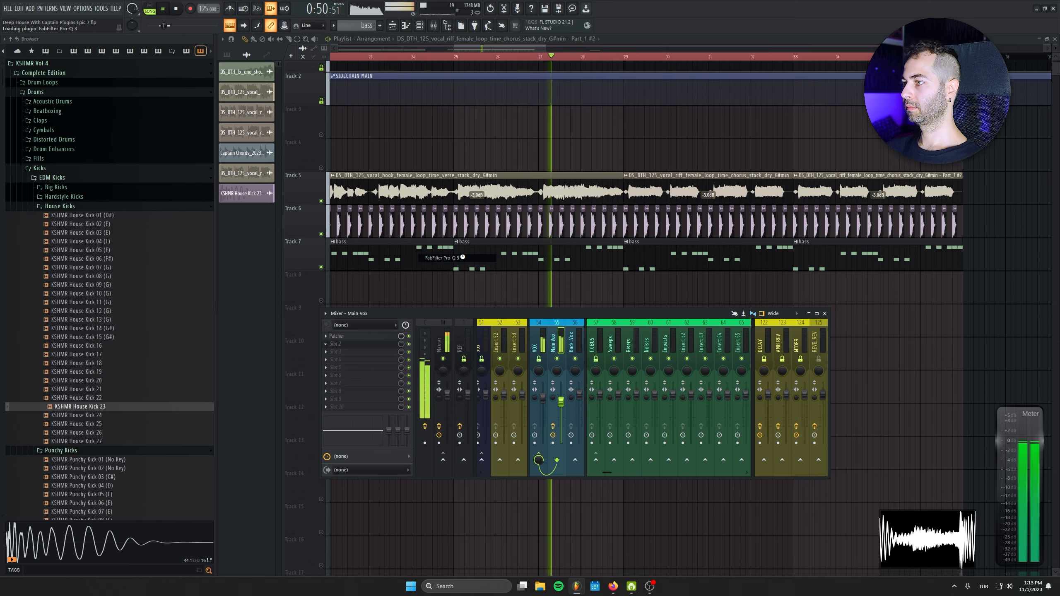
left_click(39, 176)
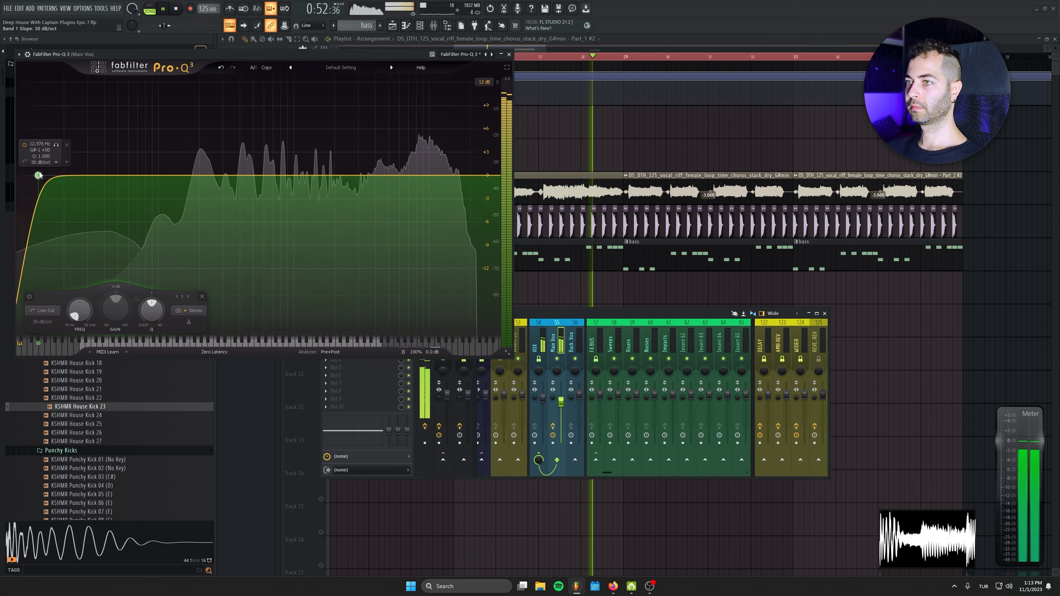
double_click(39, 144)
type("150")
key("Return")
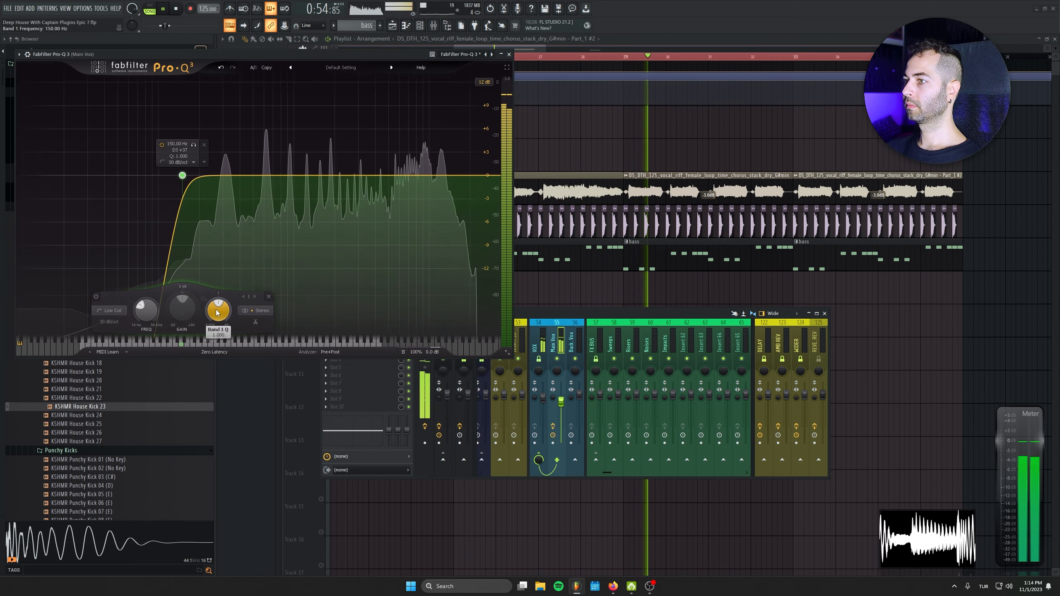
key("Escape")
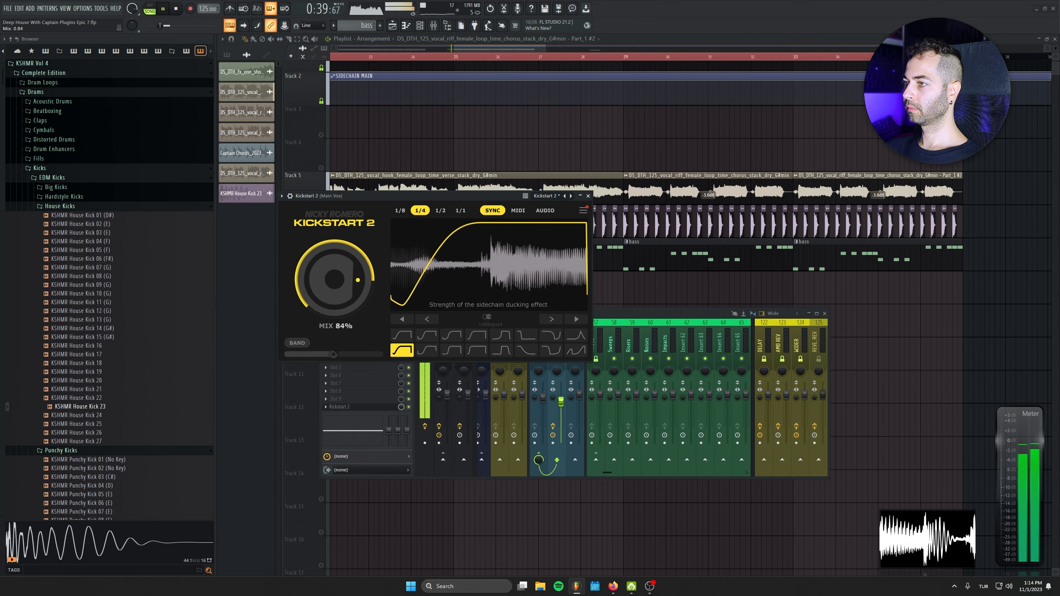
left_click(588, 195)
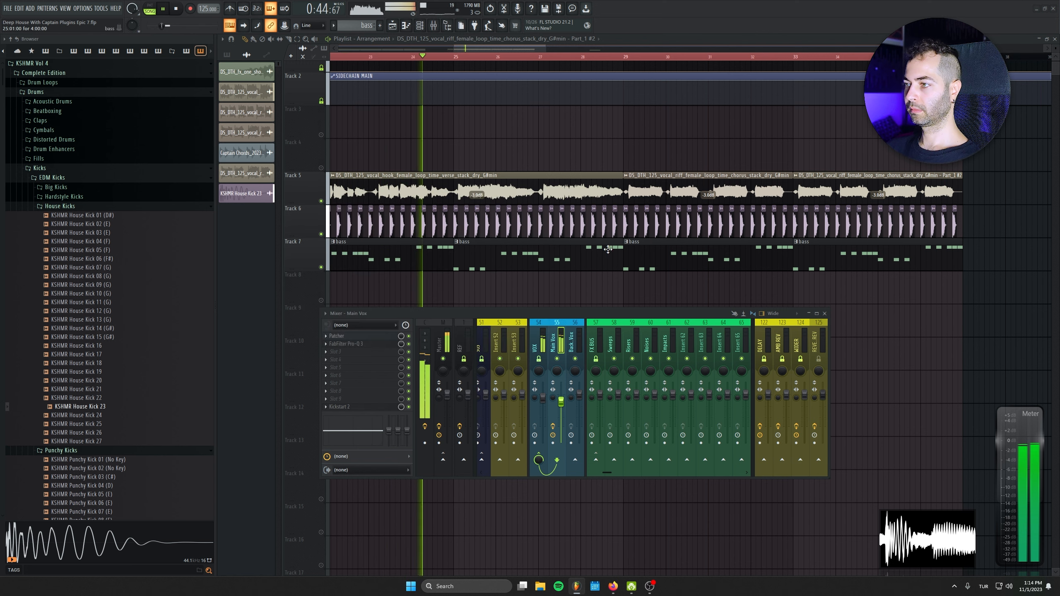
- Add OTT to Main Vox at 20% depth and trim the VOX bus volume to about 94%
left_click(365, 354)
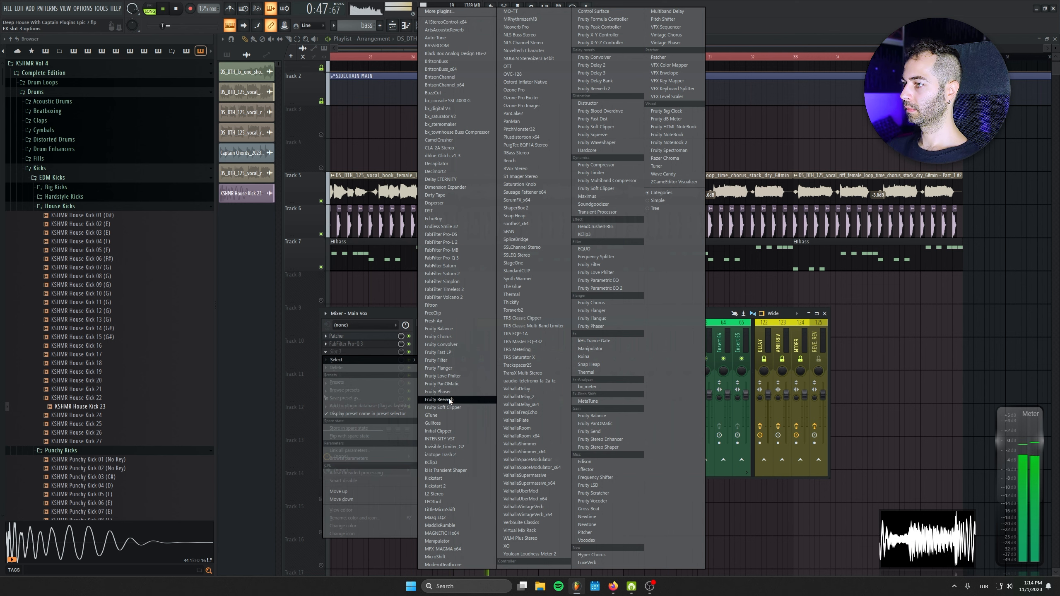
left_click(508, 65)
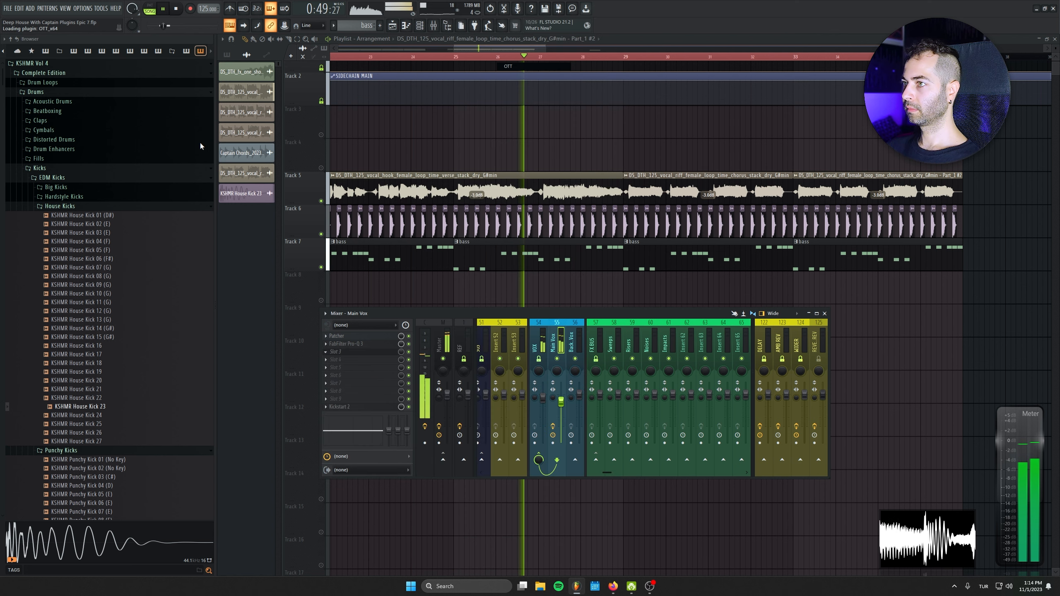
left_click_drag(330, 304, 328, 316)
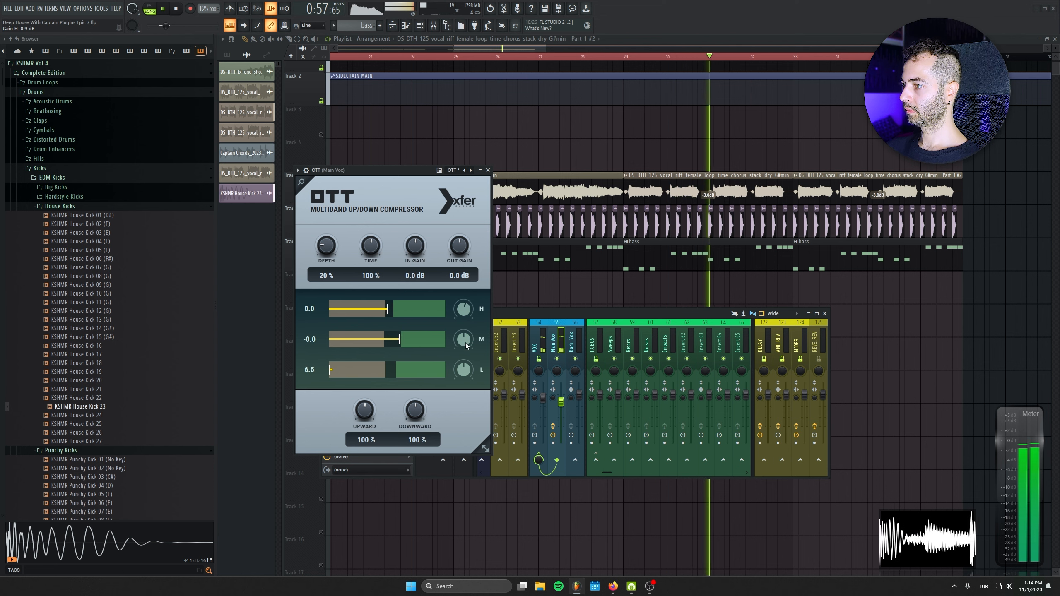
left_click(488, 170)
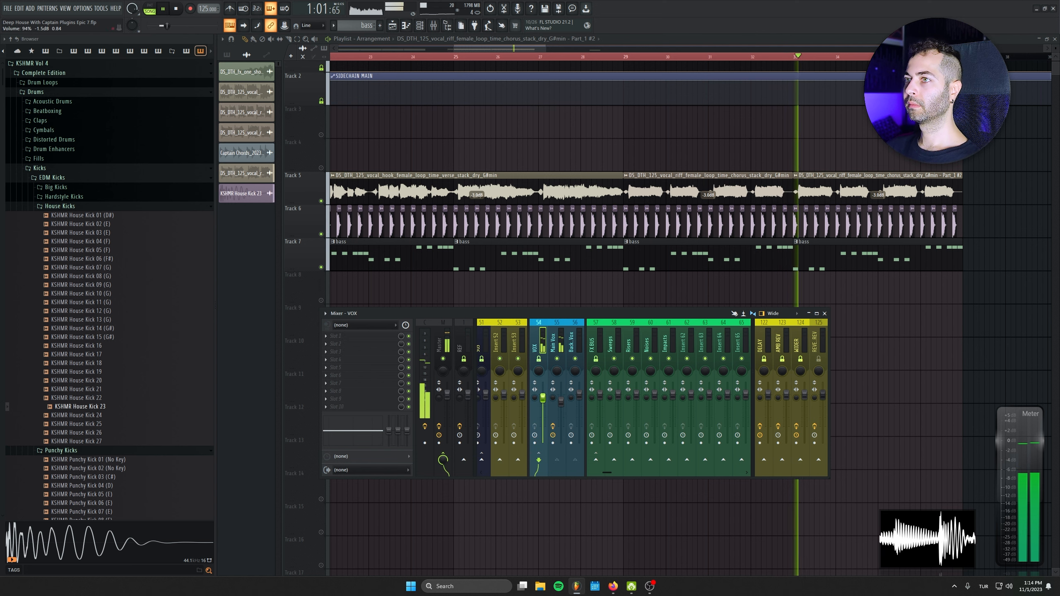
left_click(543, 400)
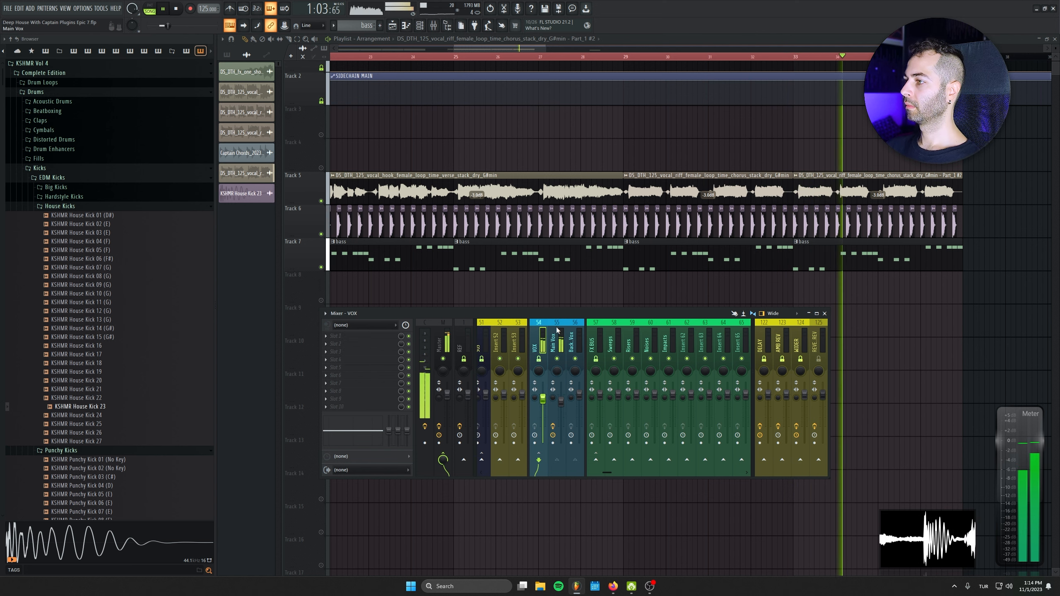
- Solo the Sub mixer track, add Fruity Blood Overdrive to its first effect slot, and audition it before removing the solo
scroll(577, 356, "left", 15)
right_click(558, 358)
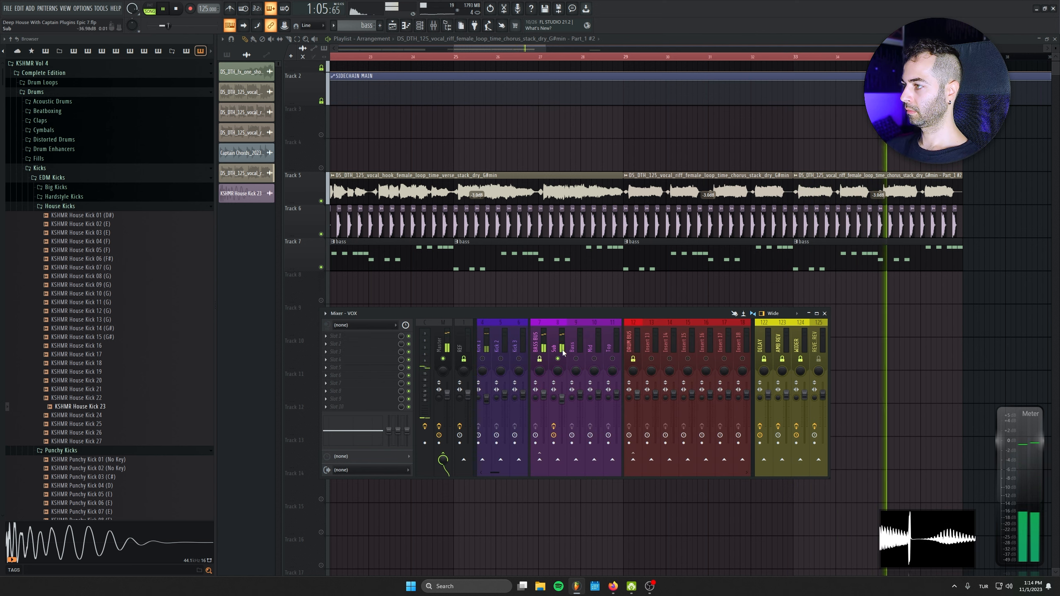
left_click(559, 347)
key("space")
left_click(370, 336)
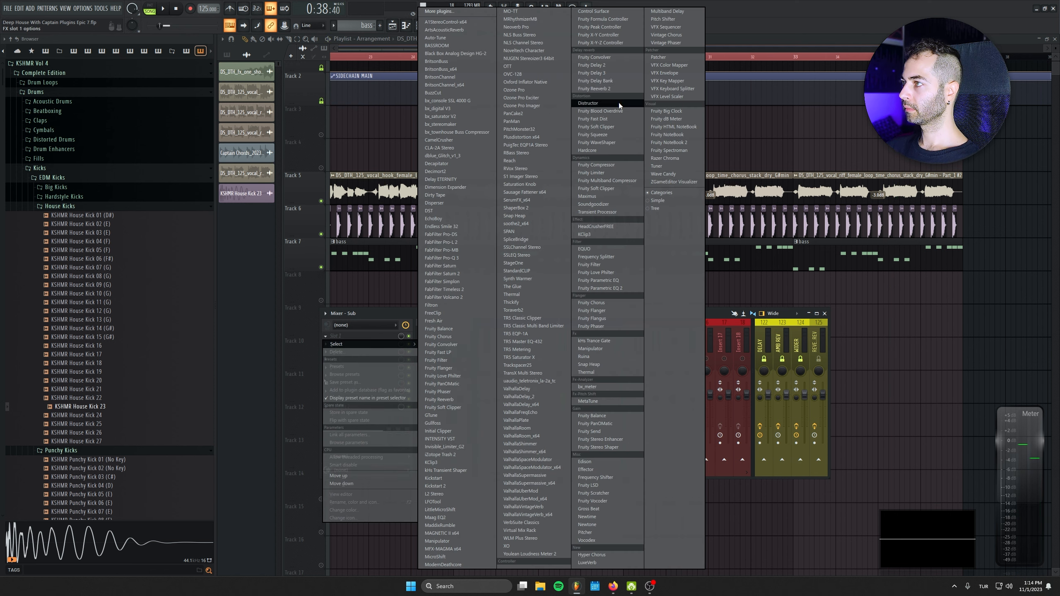
left_click(600, 110)
key("space")
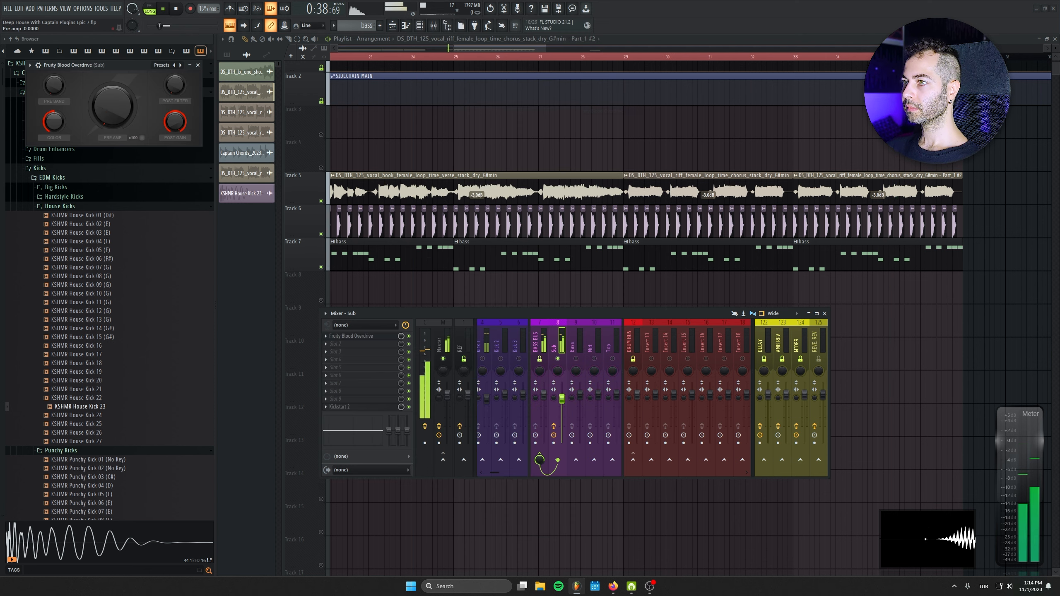
left_click(199, 65)
right_click(559, 358)
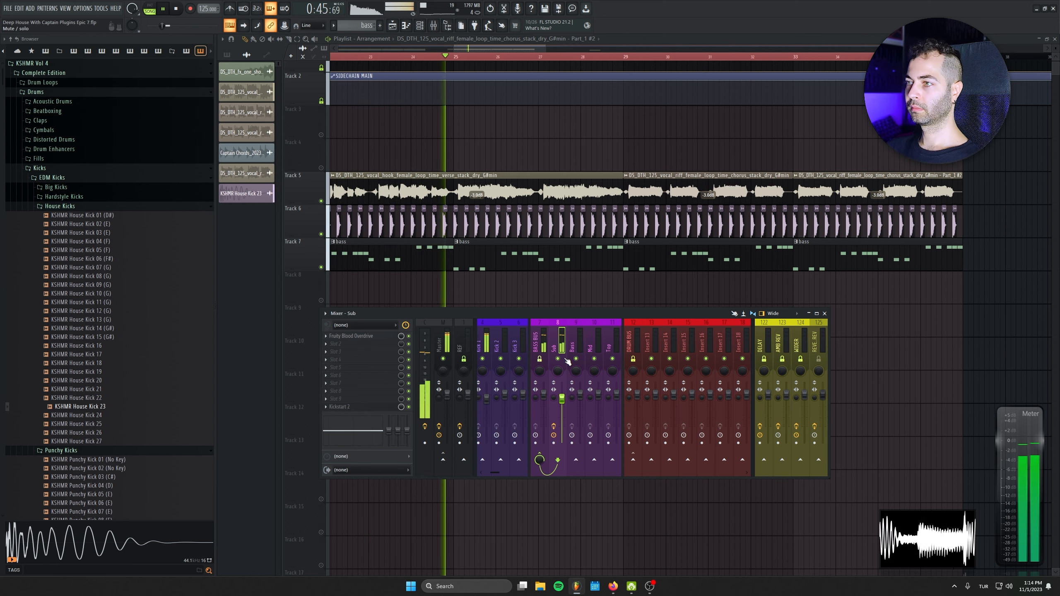
- Close the mixer and save the project
left_click(825, 313)
left_click_drag(611, 343, 658, 380)
key("ctrl+s")
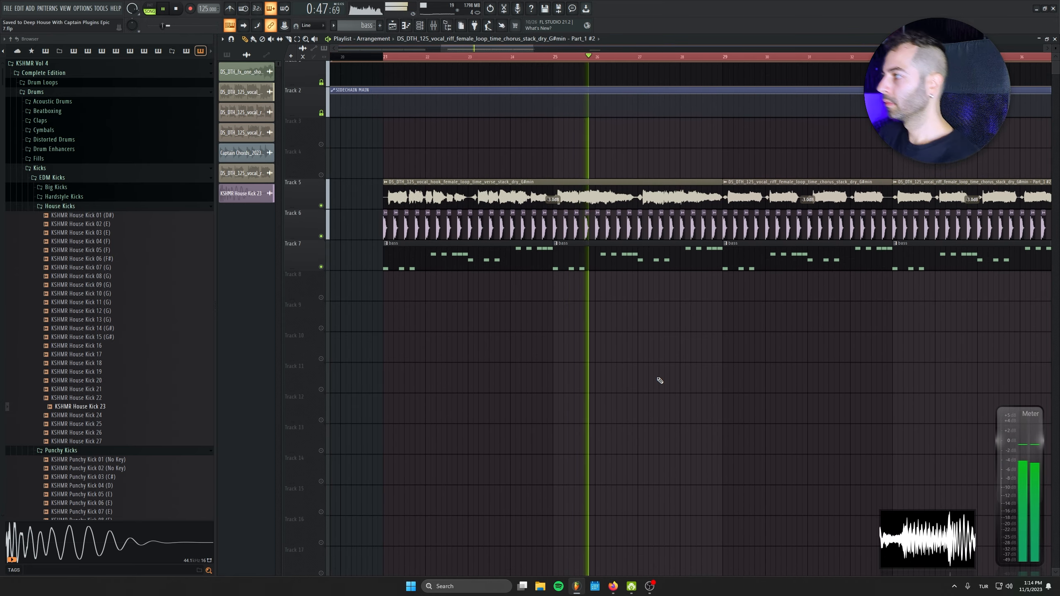
- Stop playback and clone the bass track directly below, with its four clips as a separate pattern named synth shot
scroll(653, 365, "down", 2)
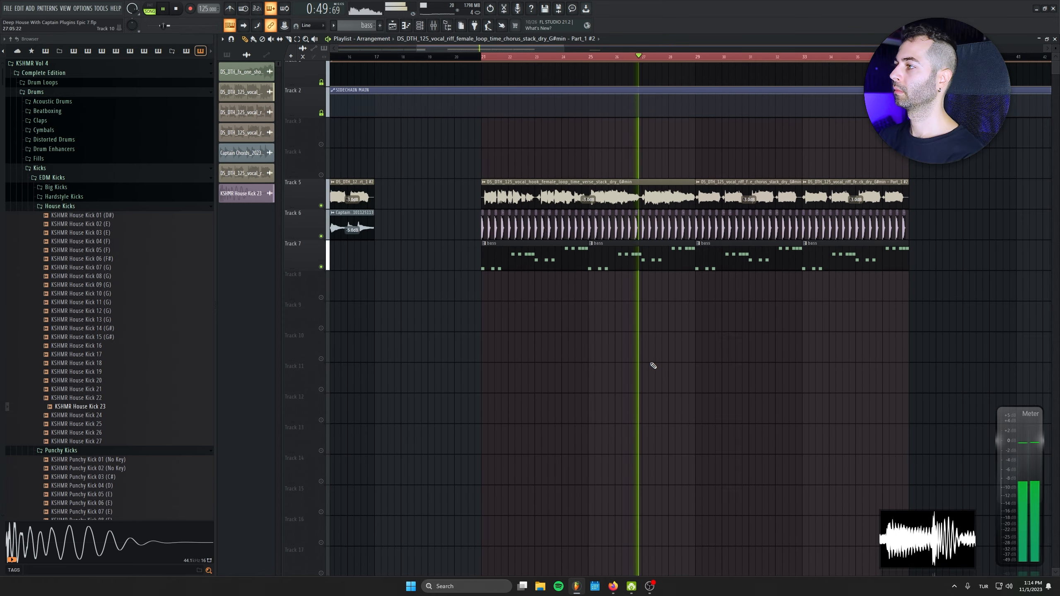
left_click_drag(824, 373, 709, 370)
key("space")
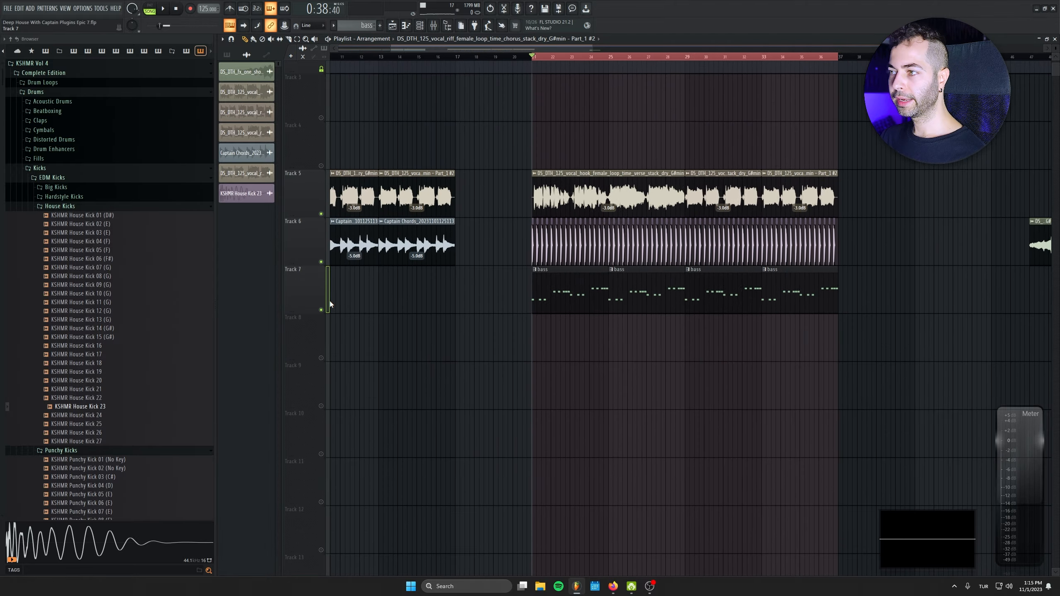
right_click(330, 304)
mouse_move(369, 406)
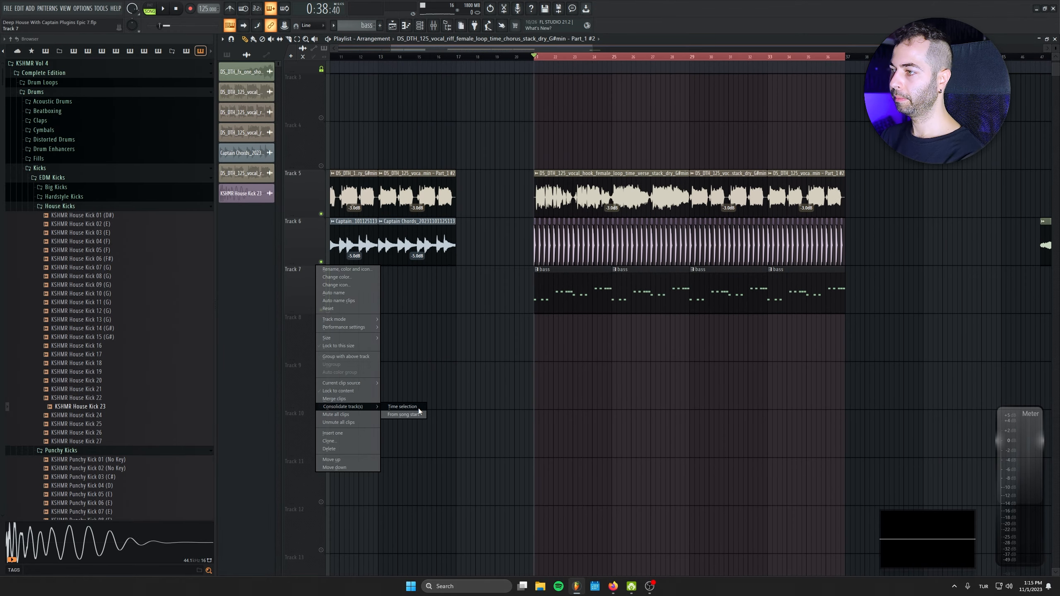
left_click(514, 360)
right_click(318, 294)
left_click(331, 441)
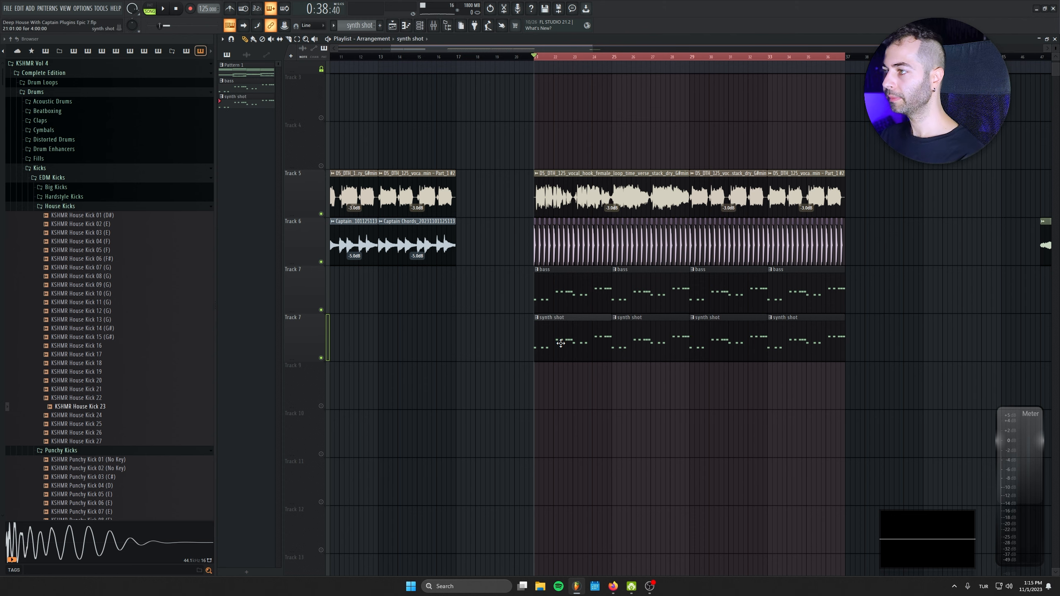
- Open the synth shot notes, search the browser for meduza, and audition the REV-SERUMBH2, WTW and IMA Meduza synth samples
double_click(561, 343)
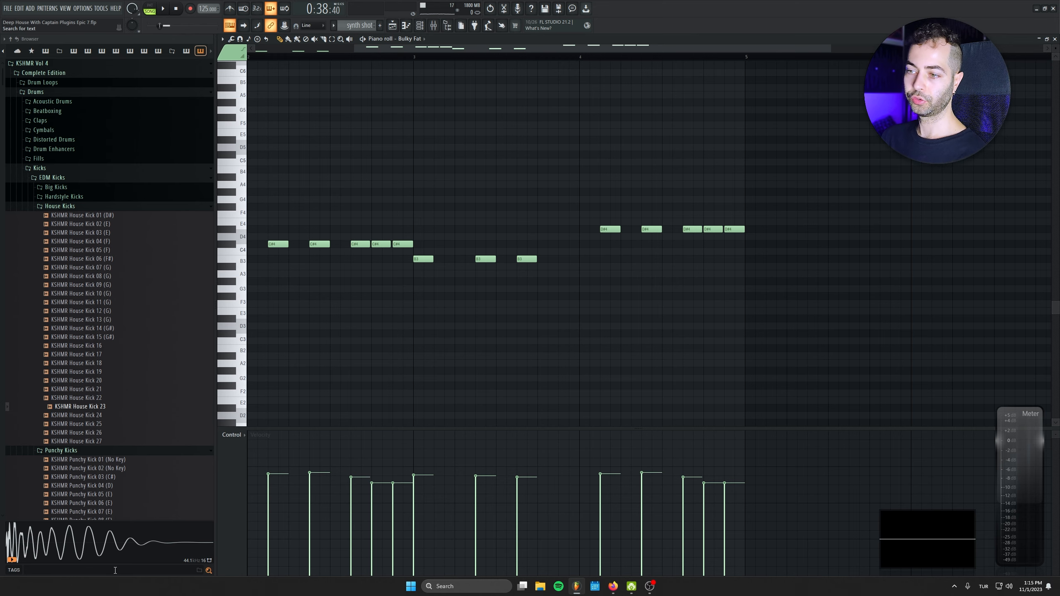
type("meduza")
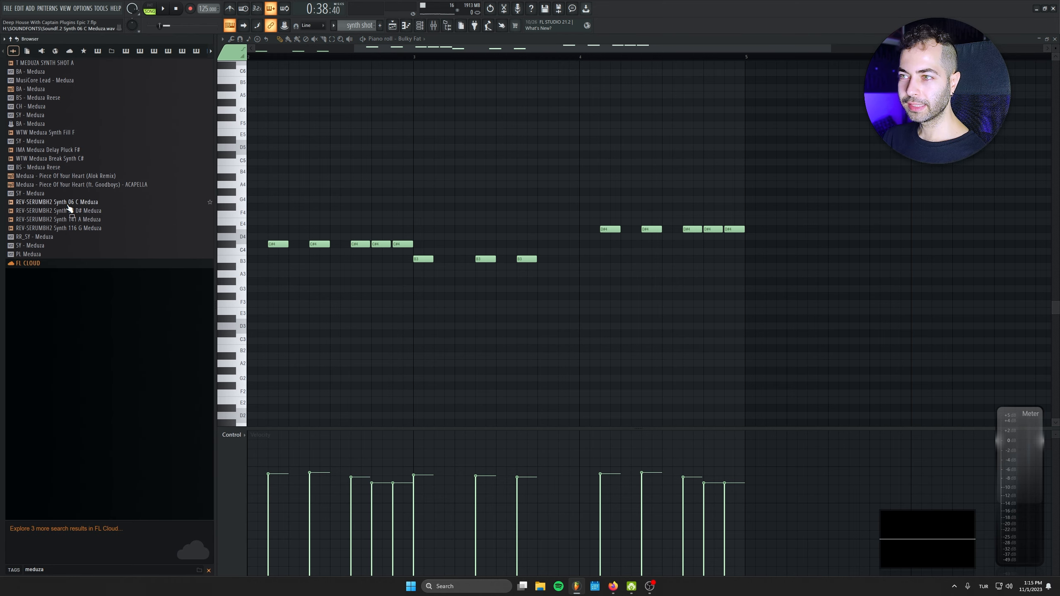
left_click(69, 205)
left_click(70, 210)
left_click(76, 220)
left_click(80, 228)
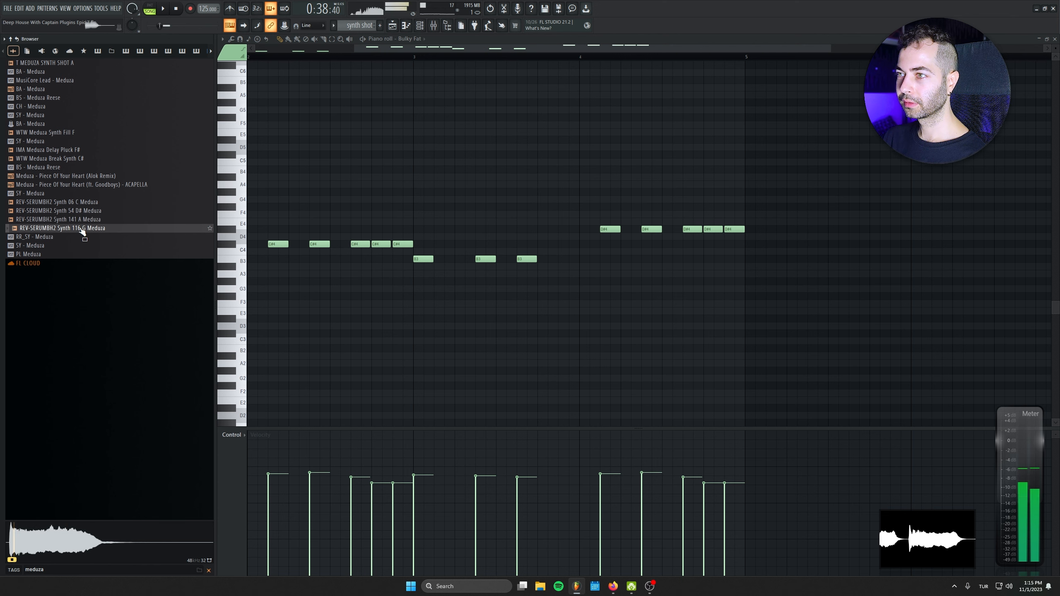
left_click(67, 175)
left_click(69, 159)
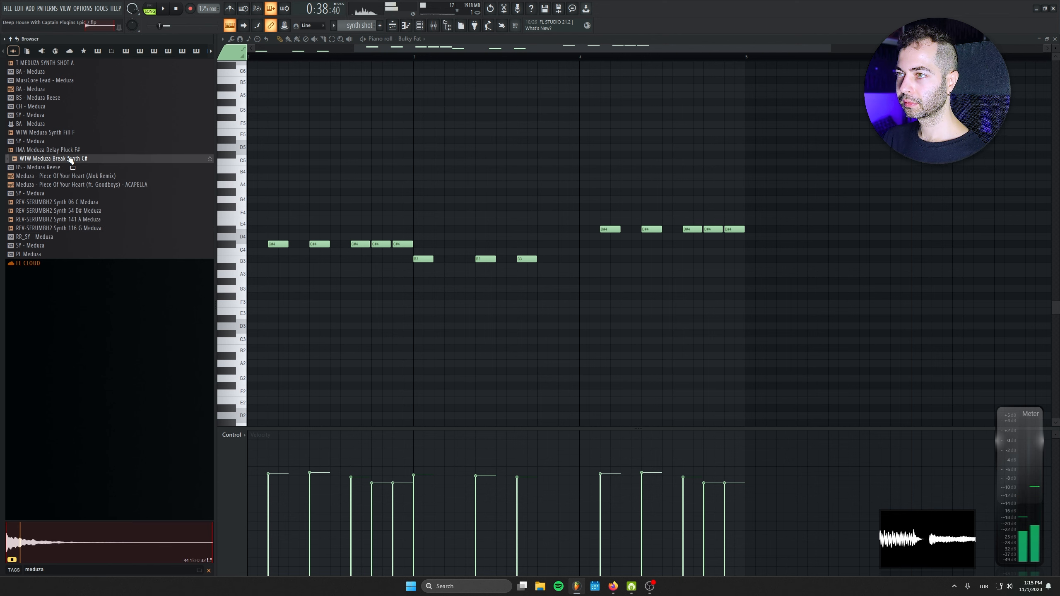
left_click(68, 151)
left_click(69, 160)
left_click(67, 133)
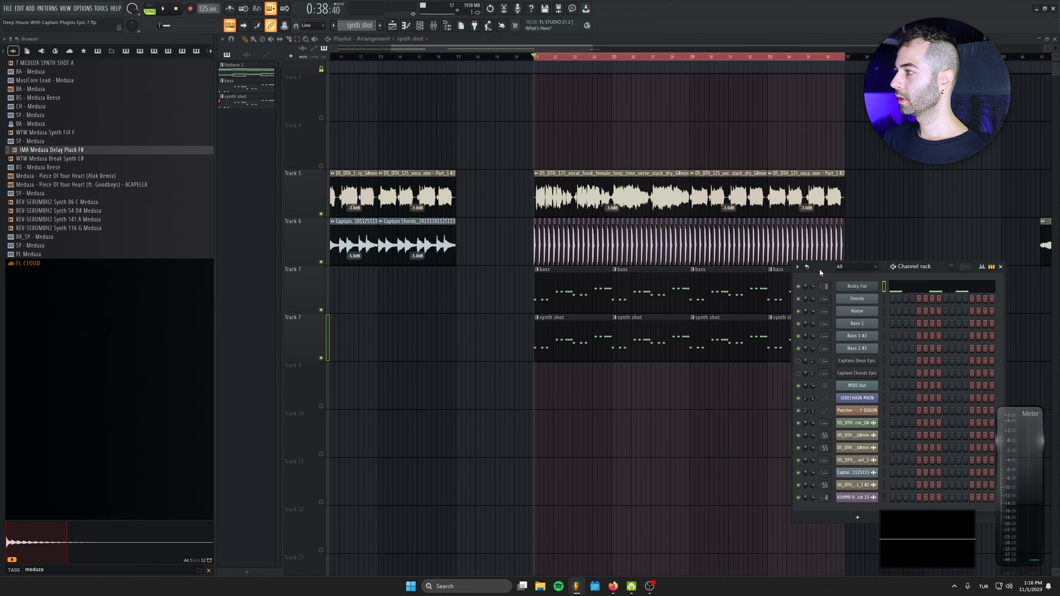
- Add the IMA Meduza Delay Pluck F# sample as a new channel in the channel rack above Bulky Fat
left_click_drag(819, 270, 400, 209)
double_click(572, 342)
scroll(422, 46, "down", 5)
key("F6")
left_click_drag(68, 154, 250, 184)
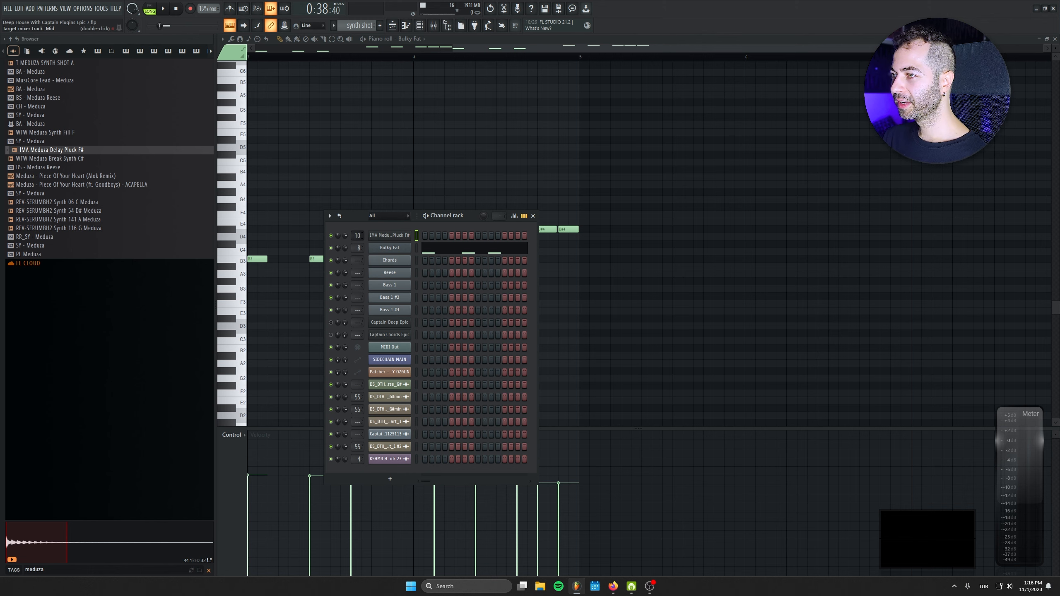
- Route the IMA Meduza Delay Pluck F# channel to mixer track 41 and rename that track with a name starting with Dro
double_click(357, 236)
left_click_drag(357, 235, 357, 188)
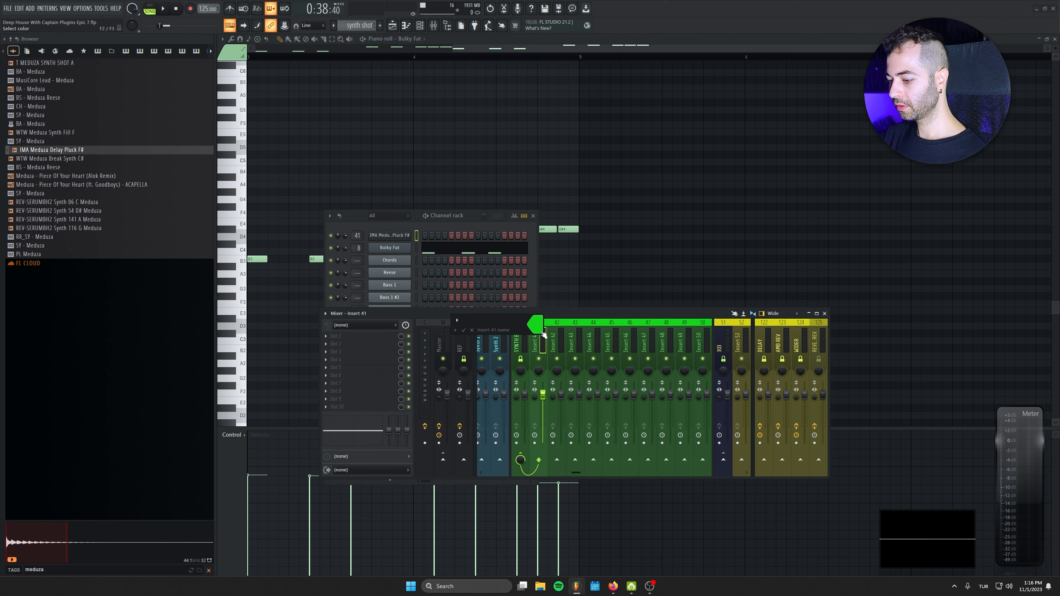
type("D")
type("ro")
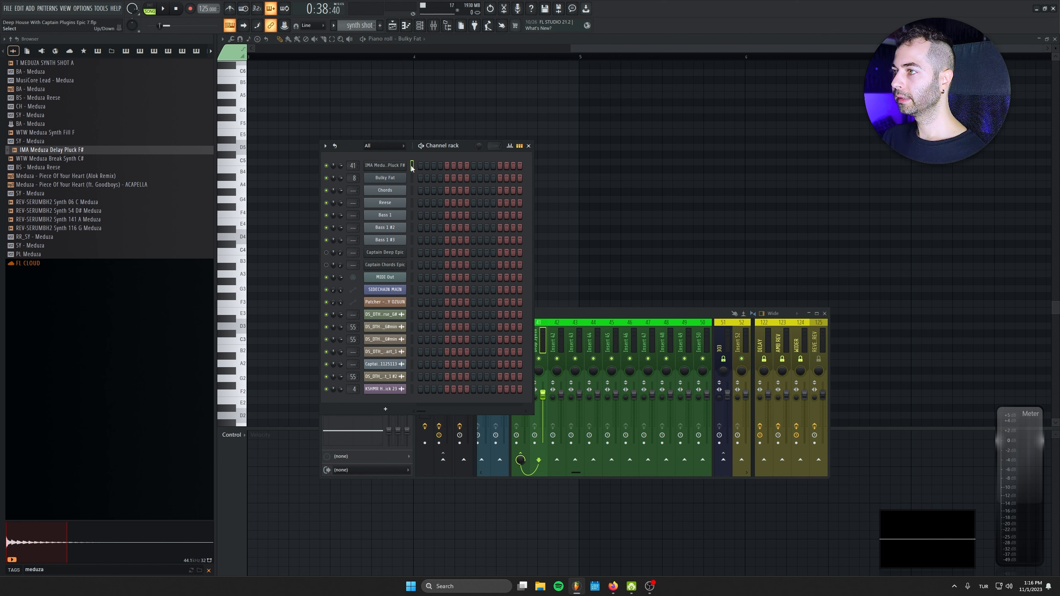
- Paste the melody into the IMA Meduza Delay Pluck F# channel and open it in the piano roll with pattern playback
left_click(384, 165)
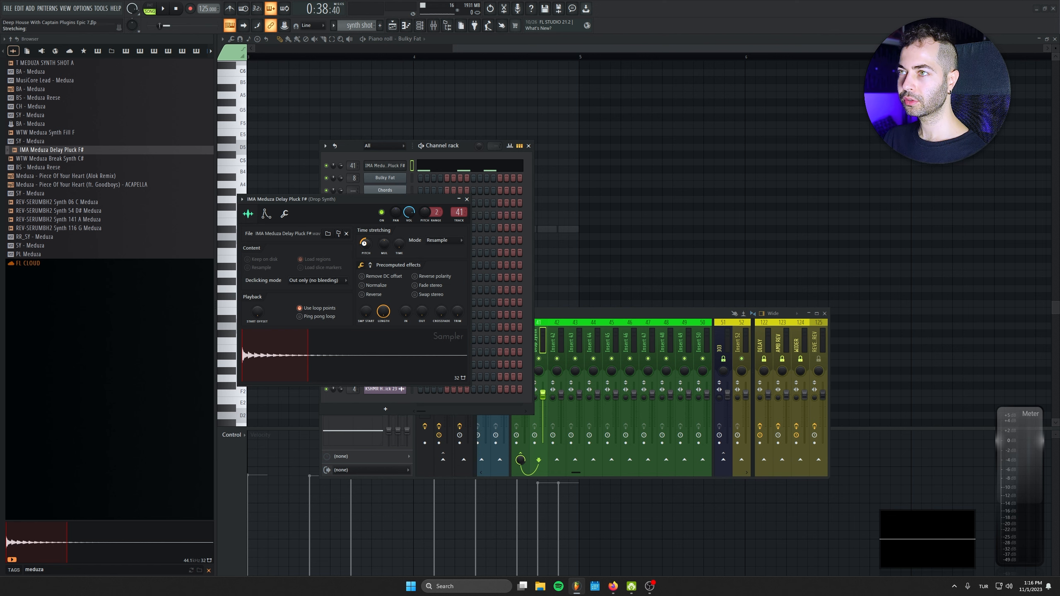
left_click(467, 199)
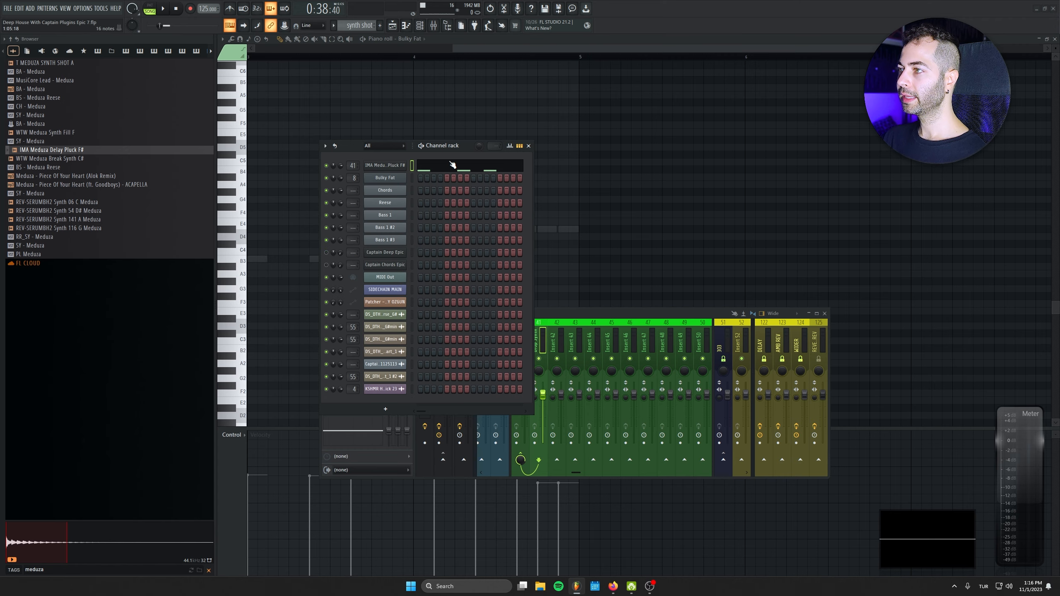
left_click(453, 166)
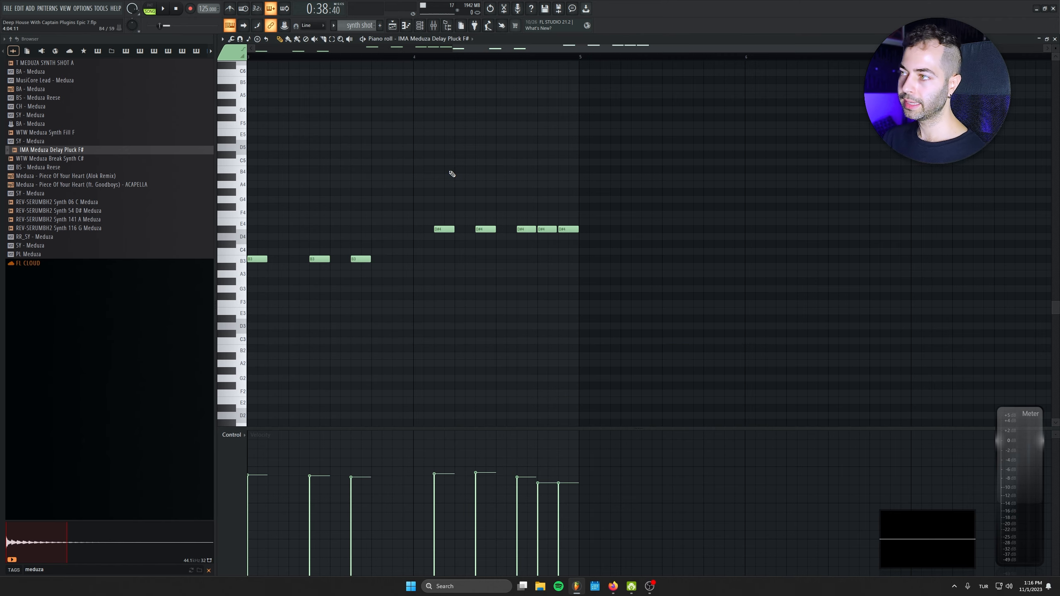
key("space")
key("space")
key("l")
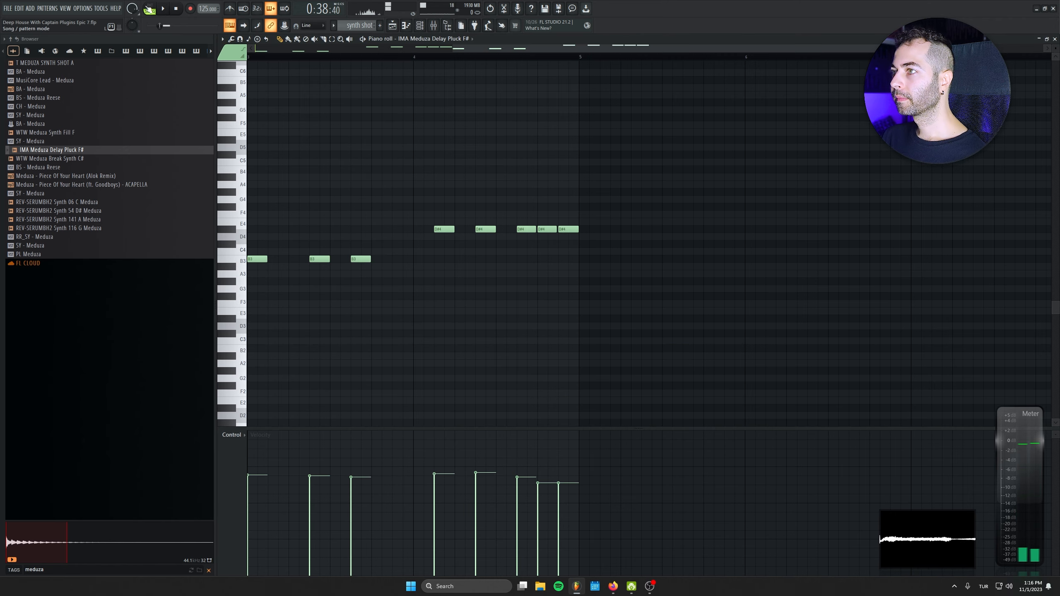
- Play the pluck melody and transpose all of its notes up two octaves
scroll(658, 194, "left", 1)
left_click_drag(658, 195, 788, 265)
key("space")
scroll(501, 269, "down", 3)
key("space")
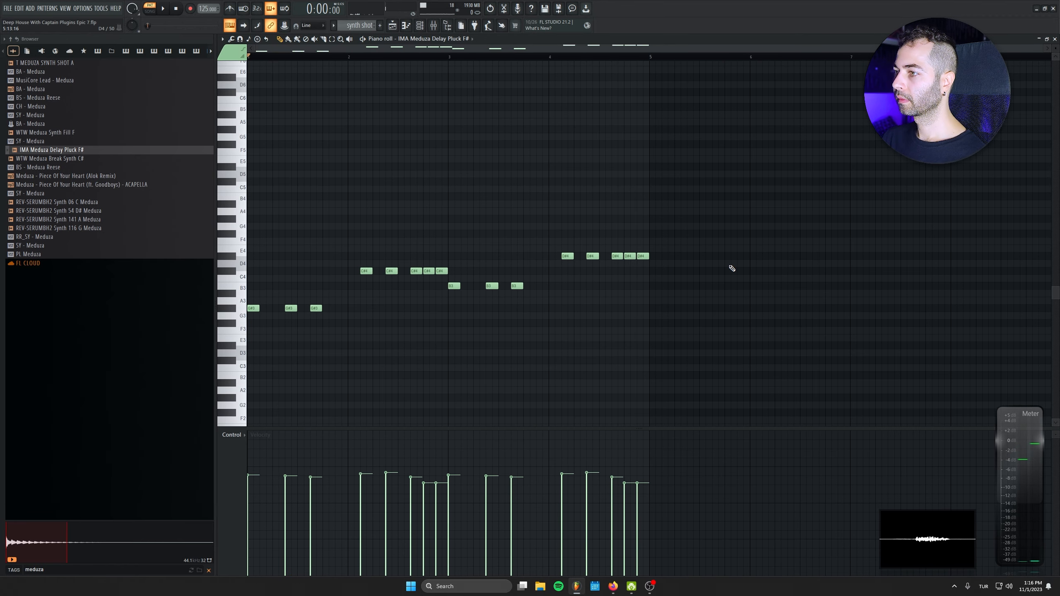
key("ctrl+a")
key("ctrl+Up")
key("space")
key("ctrl+Up")
key("space")
key("space")
scroll(501, 226, "up", 3)
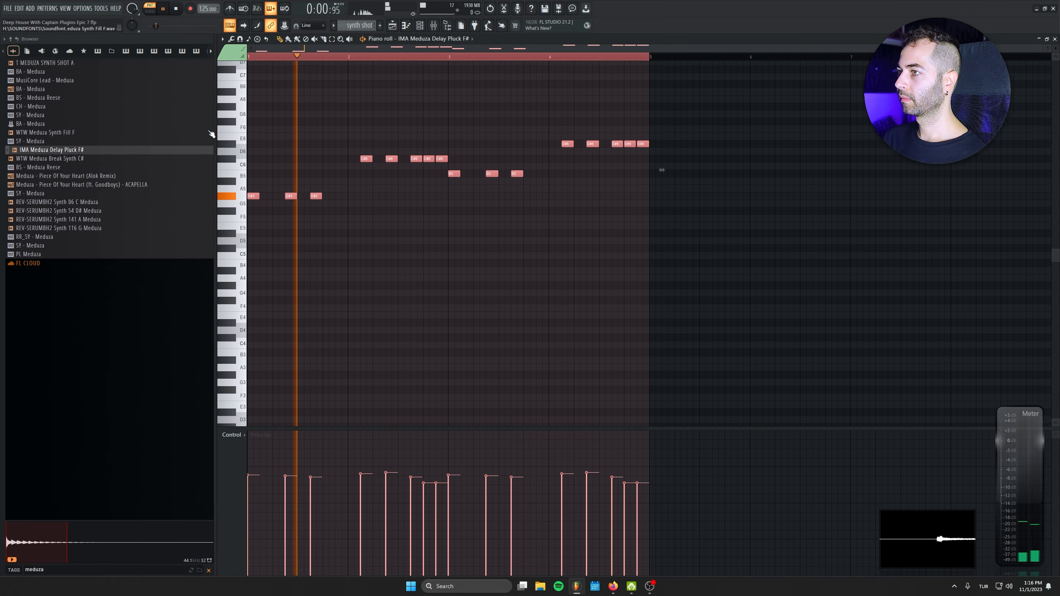
- Enable the pluck sampler's volume envelope with zero attack, hold and sustain, maximum decay and a longer release
key("F6")
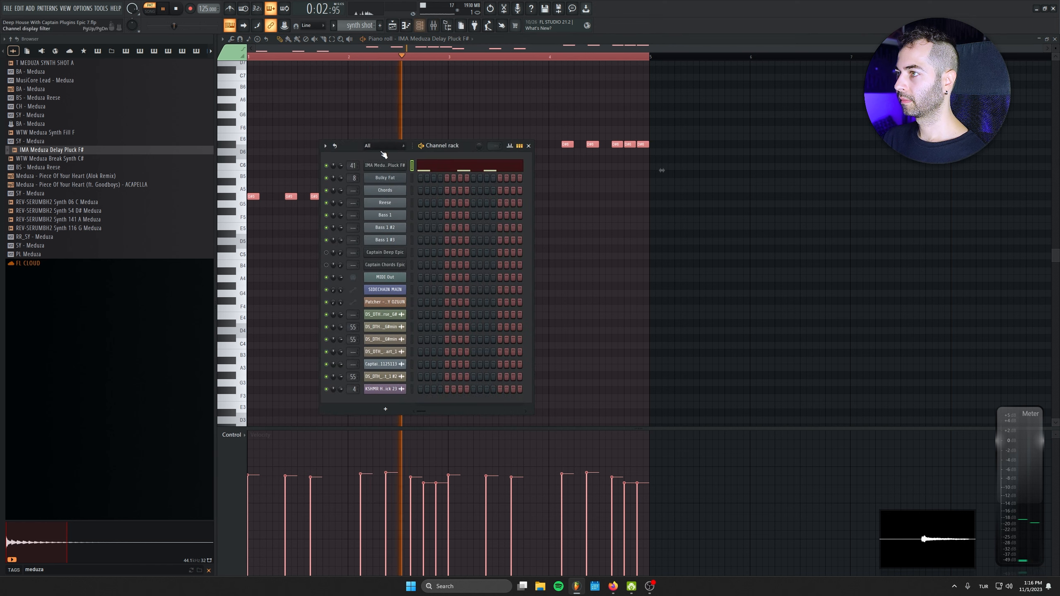
left_click(386, 169)
left_click(266, 214)
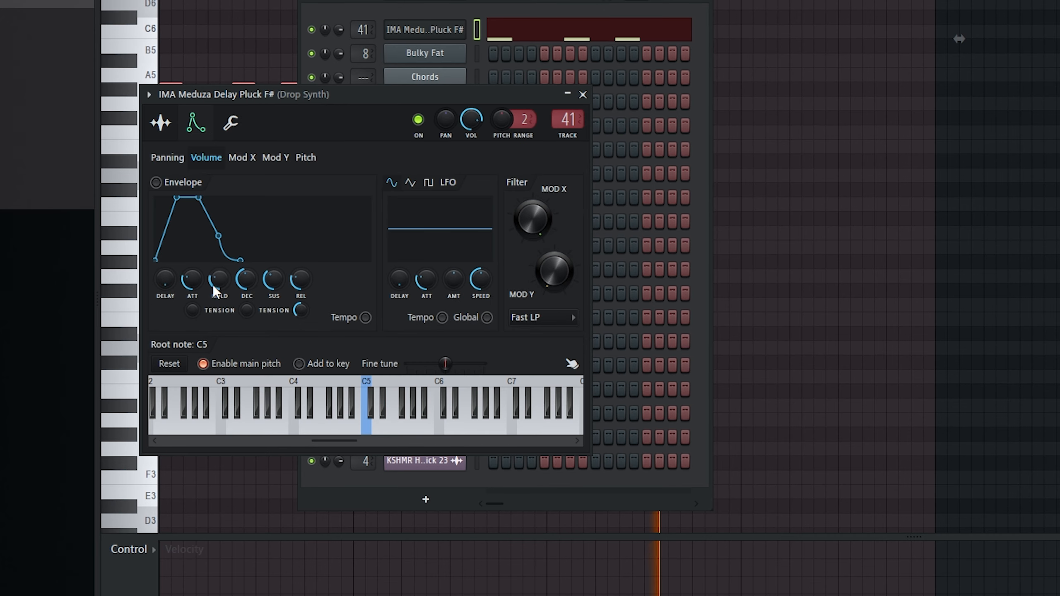
left_click_drag(191, 277, 192, 290)
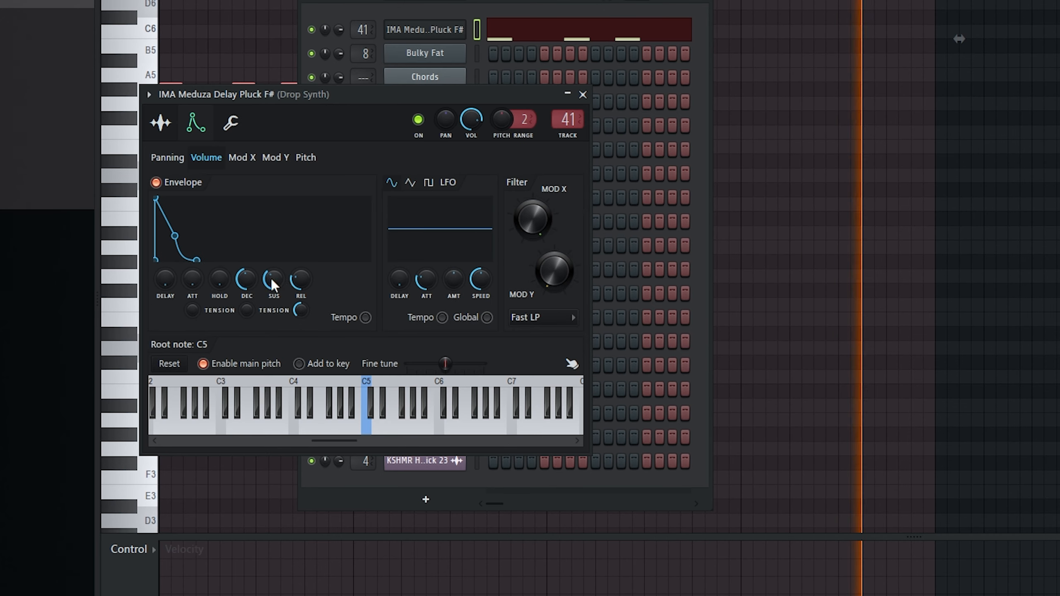
left_click_drag(269, 276, 246, 250)
left_click_drag(300, 277, 253, 294)
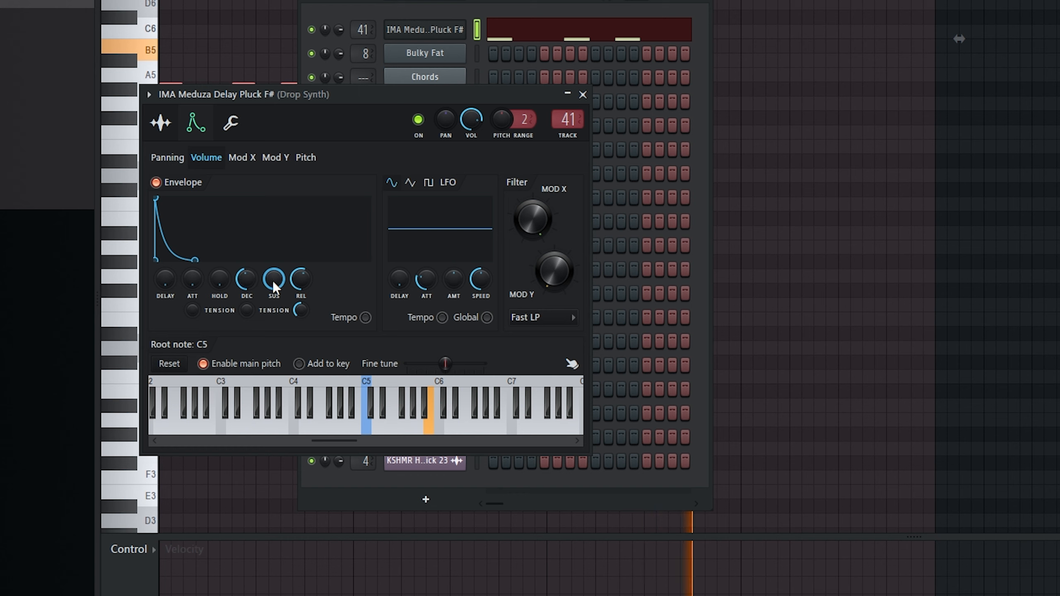
mouse_move(302, 270)
left_mouse_down()
mouse_move(278, 280)
mouse_move(279, 295)
mouse_move(247, 263)
mouse_move(272, 281)
mouse_move(293, 276)
mouse_move(281, 292)
mouse_move(272, 279)
mouse_move(280, 275)
mouse_move(277, 287)
mouse_move(297, 271)
mouse_move(276, 283)
mouse_move(276, 298)
mouse_move(297, 285)
left_mouse_up()
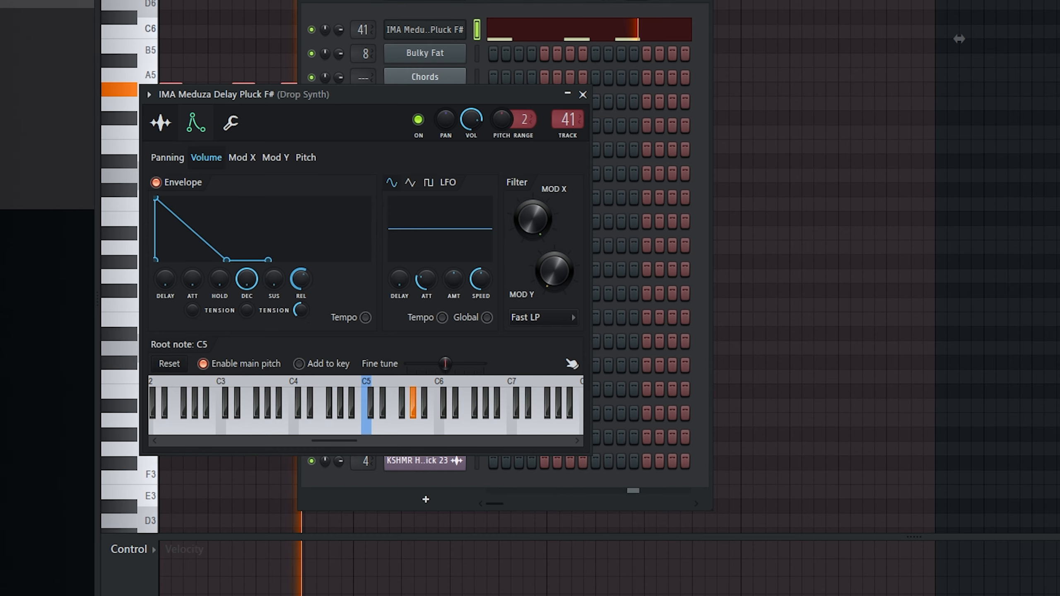
- Set the pluck sample's time-stretching mode to Auto, raise its fade-out to maximum, and close the sampler
left_click(161, 123)
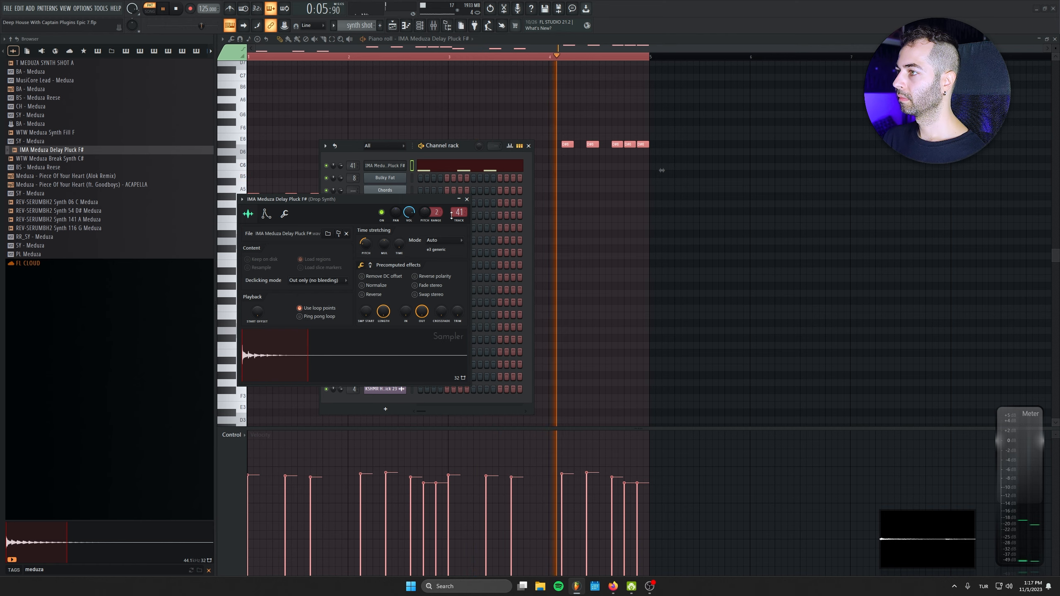
left_click(466, 199)
left_click(528, 145)
key("space")
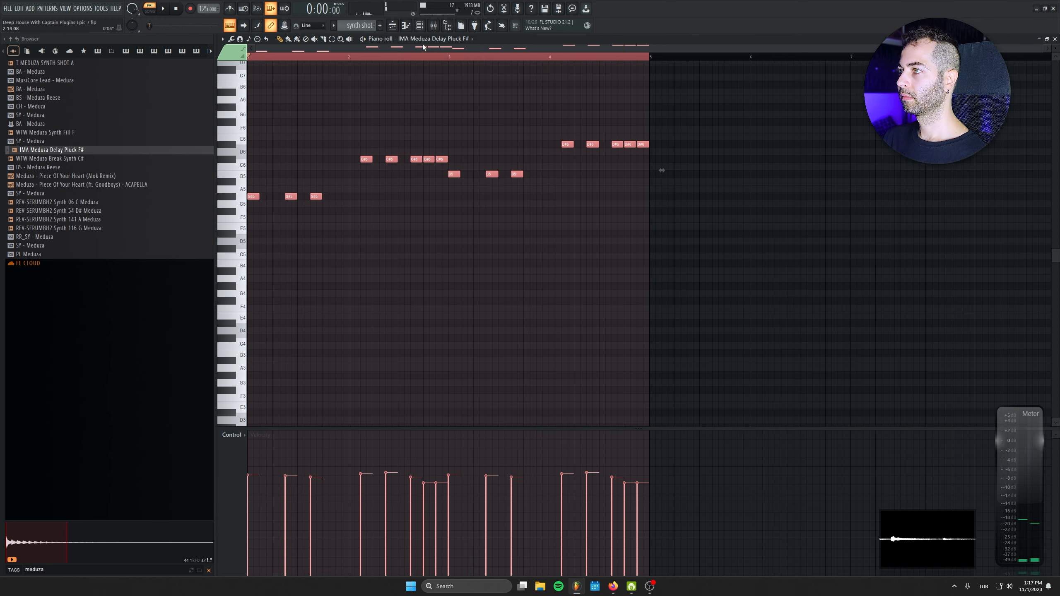
- Add Fruity Blood Overdrive to the Drop Synth mixer track and adjust its pre-amp to a low amount during playback
left_click(420, 26)
left_click(601, 111)
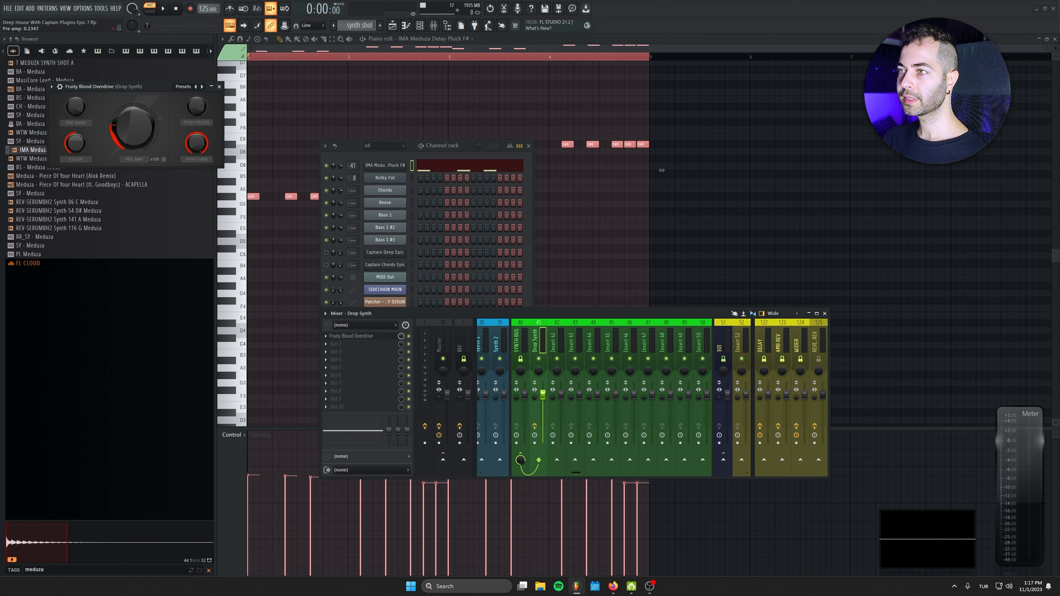
left_click_drag(149, 86, 232, 193)
key("space")
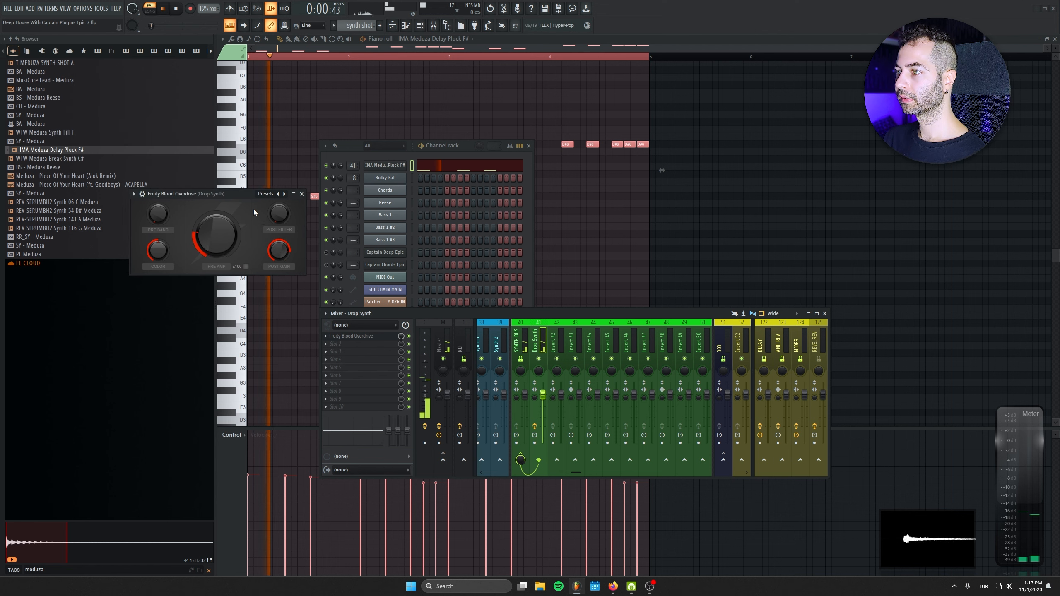
left_click_drag(216, 235, 217, 267)
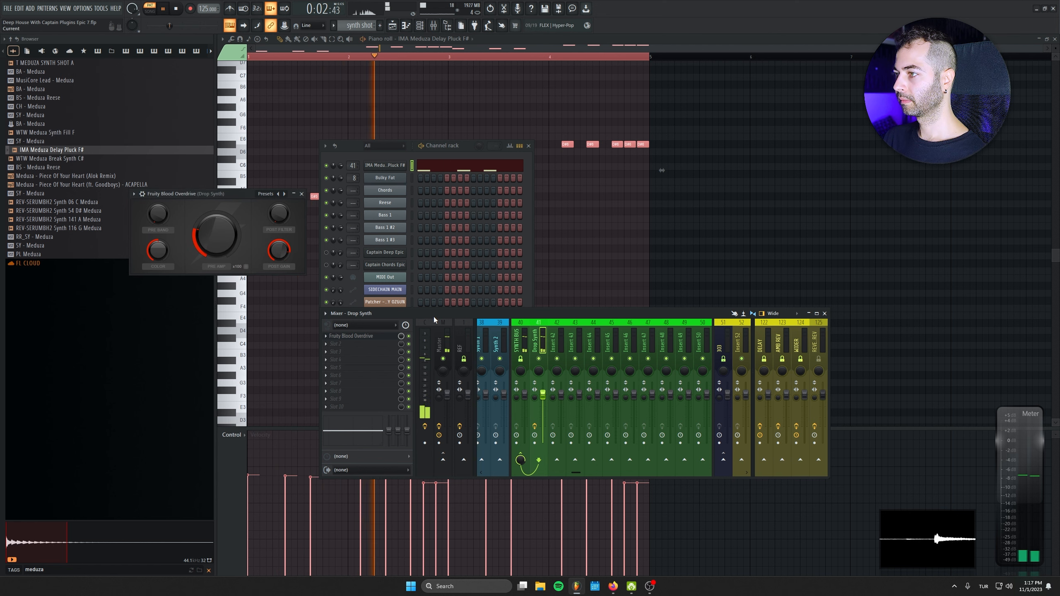
key("space")
- Add Patcher with the OZGUN VOCAL FX TOOL V1 preset to Drop Synth and raise its reverb volume, reverb sidechain and delay volume
left_click_drag(434, 314, 425, 339)
left_click(371, 369)
left_click(675, 55)
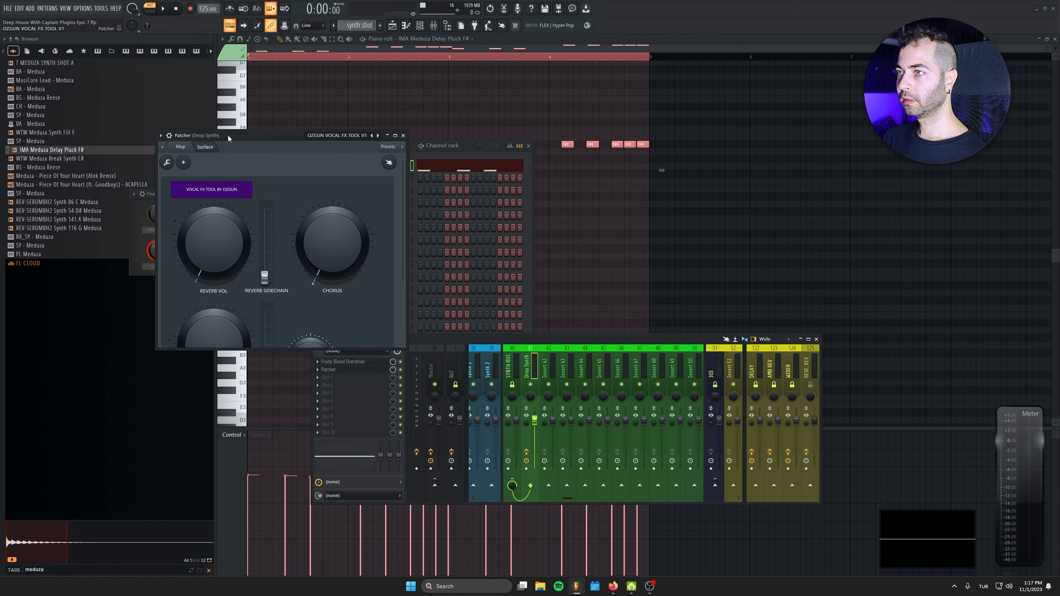
left_click_drag(236, 349, 231, 446)
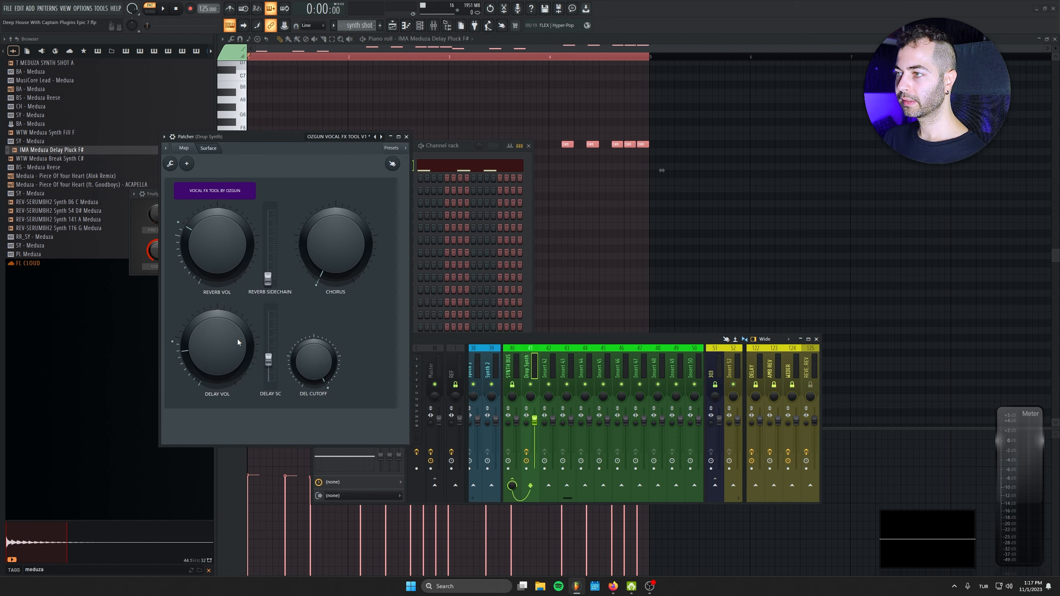
key("space")
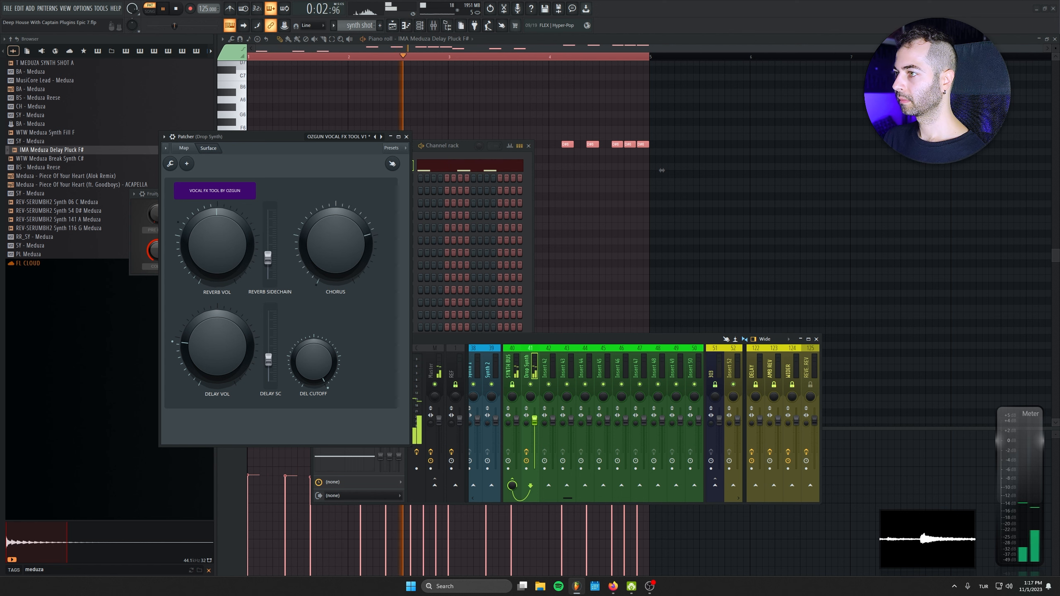
left_click_drag(462, 339, 571, 290)
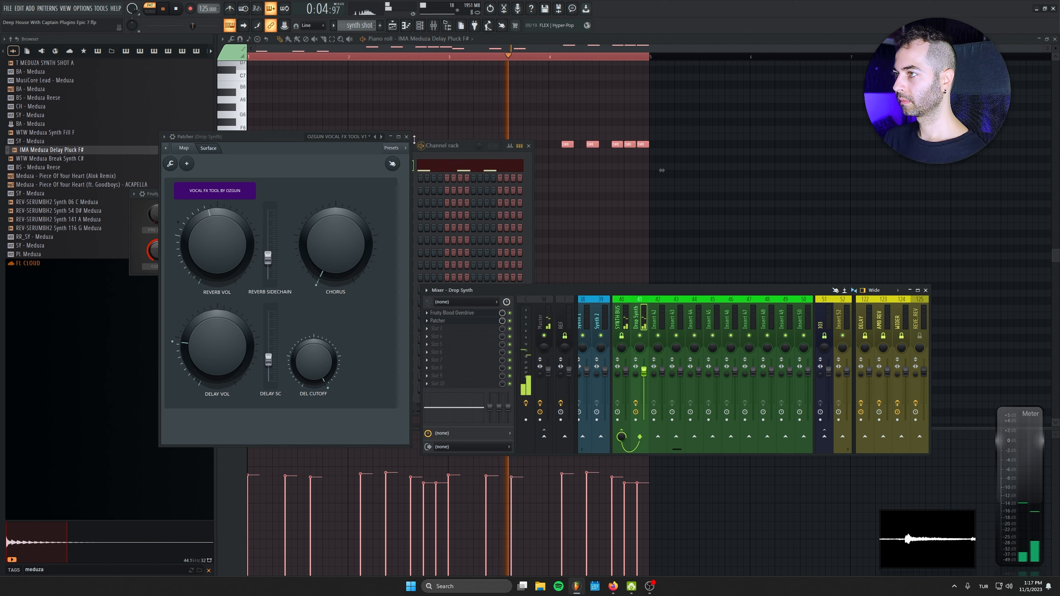
left_click(406, 137)
left_click_drag(502, 290, 415, 267)
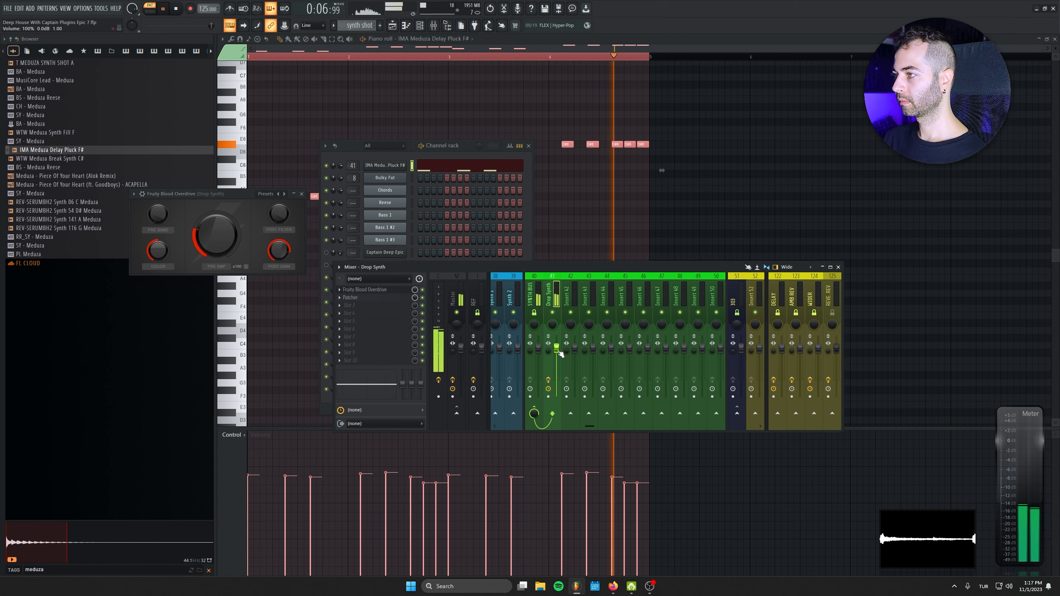
- Raise all pluck melody notes to one equal, high velocity in the piano roll
left_click(538, 172)
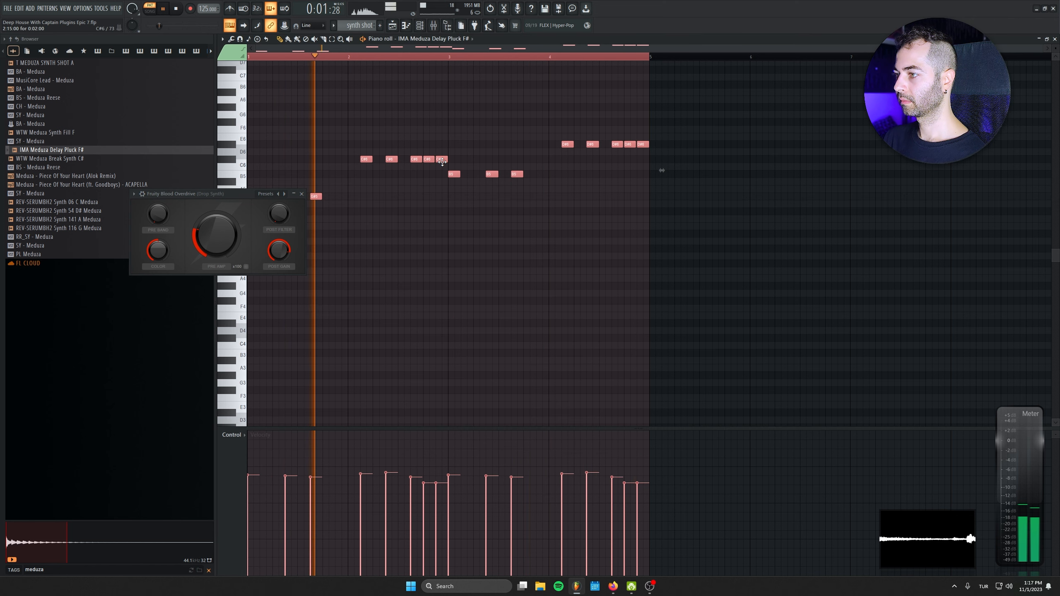
scroll(442, 162, "up", 5)
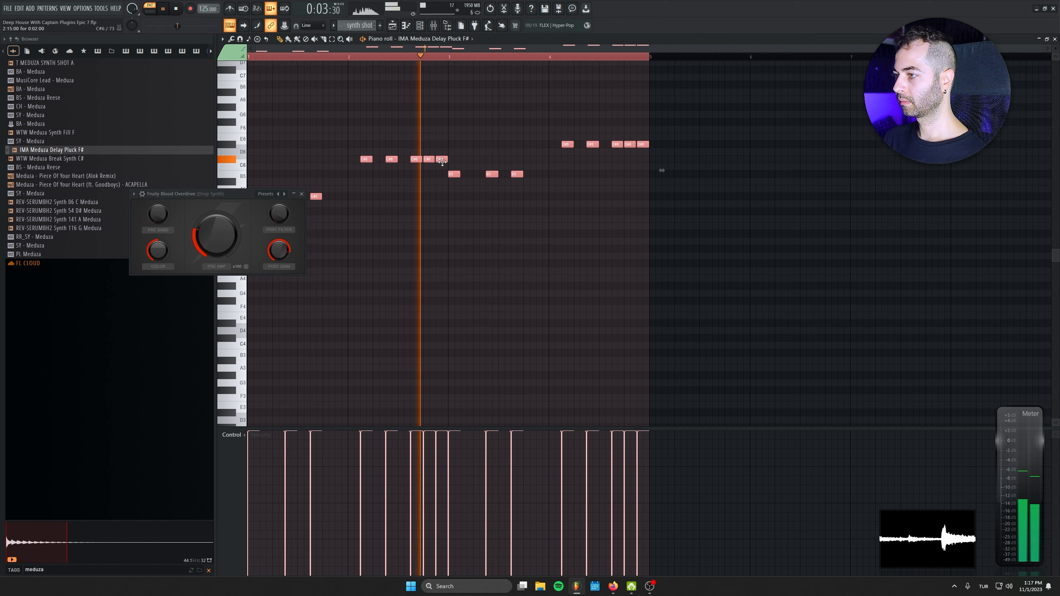
scroll(442, 162, "down", 3)
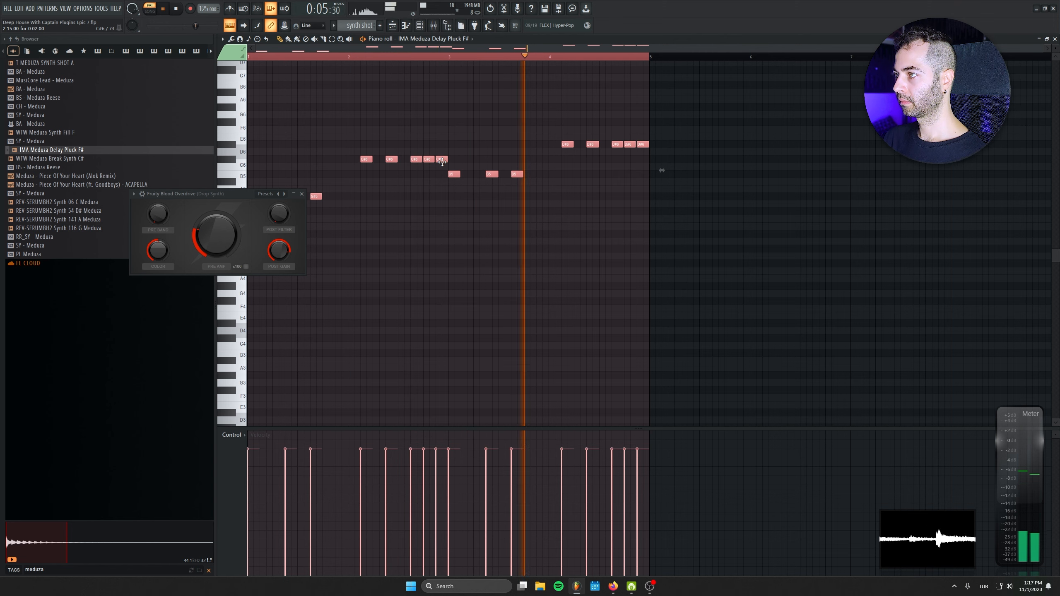
left_click(310, 195)
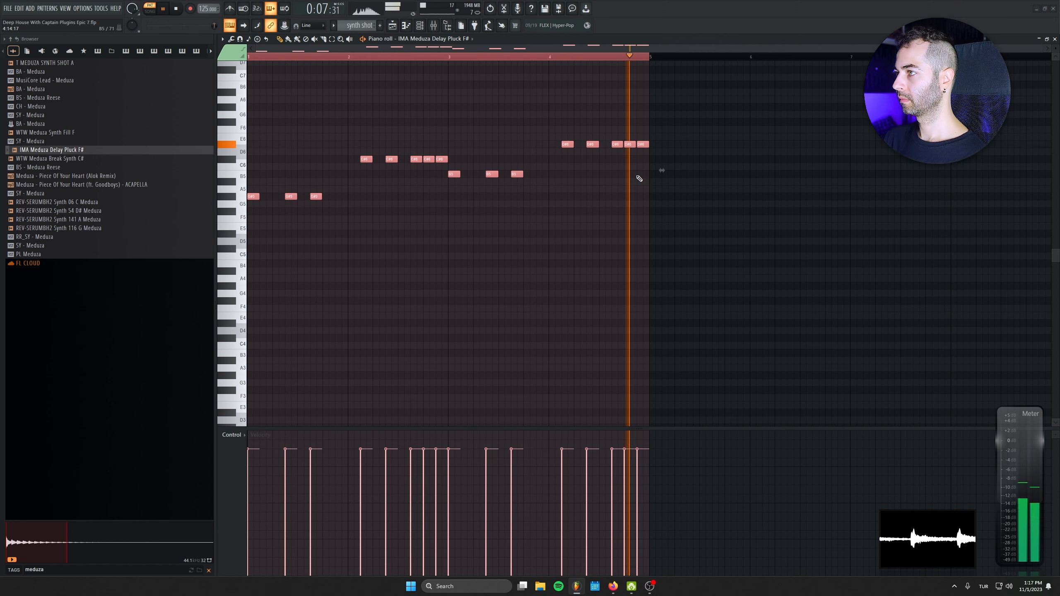
- Add Kickstart 2 to the last effect slot of Drop Synth with 1/4 sync and a mix of about 89%
key("Escape")
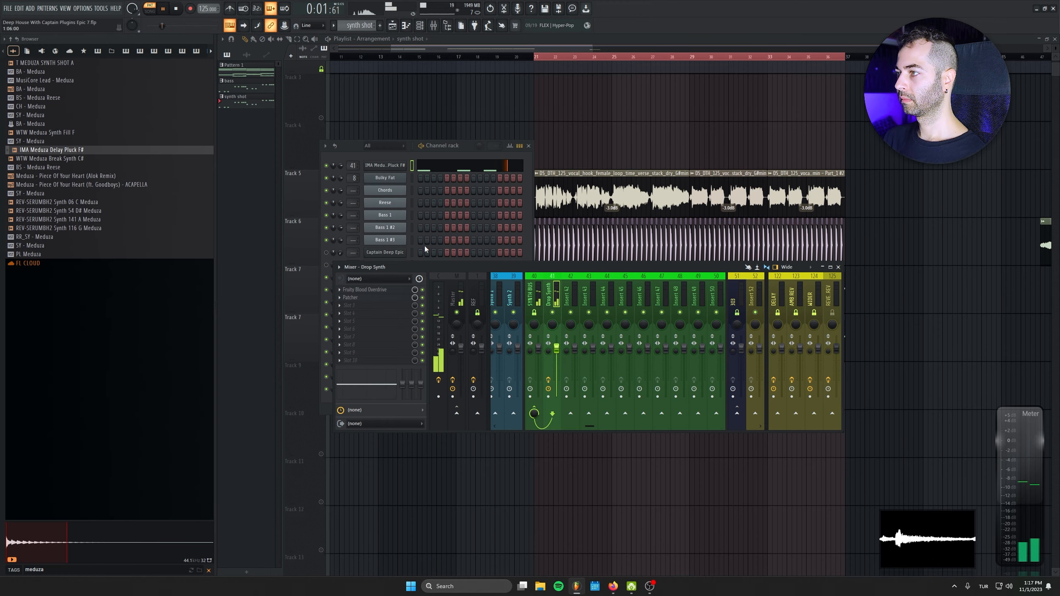
scroll(551, 289, "up", 1)
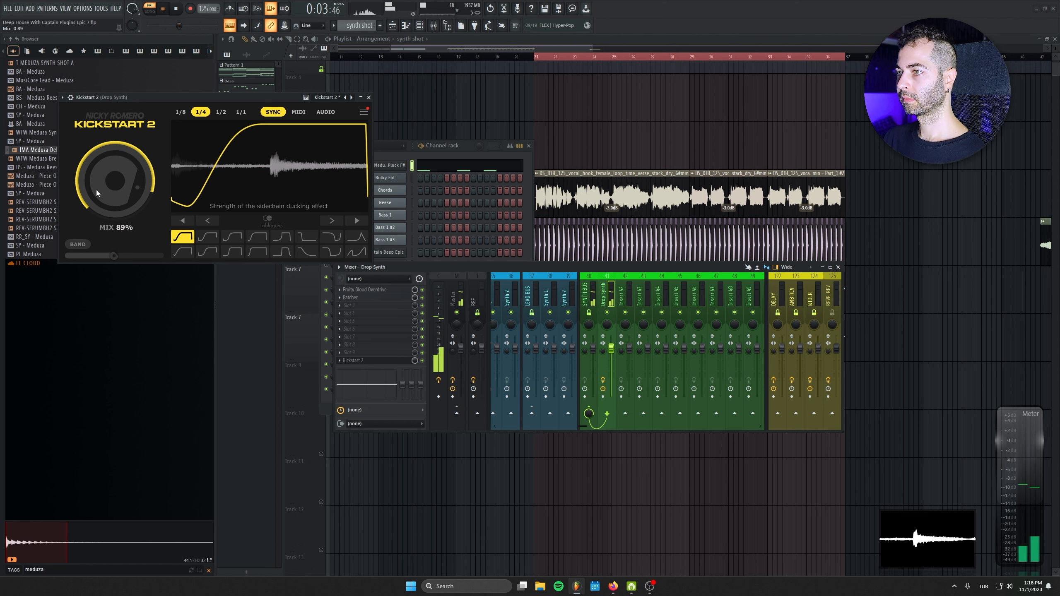
left_click(369, 97)
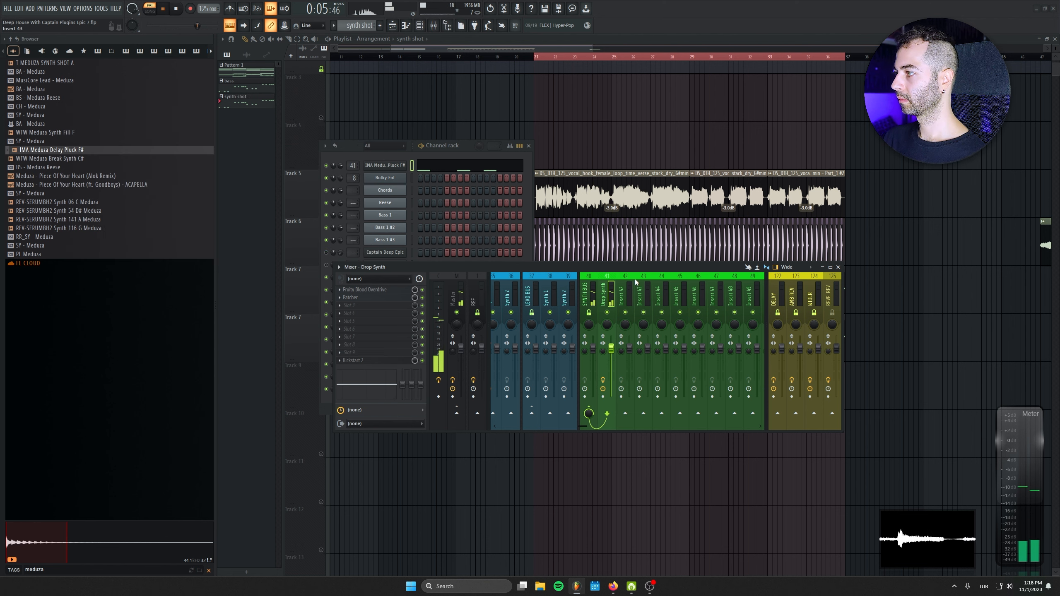
- Check the Kickstart 2 sidechain settings on the Main Vox mixer track
scroll(636, 282, "down", 3)
left_click(579, 289)
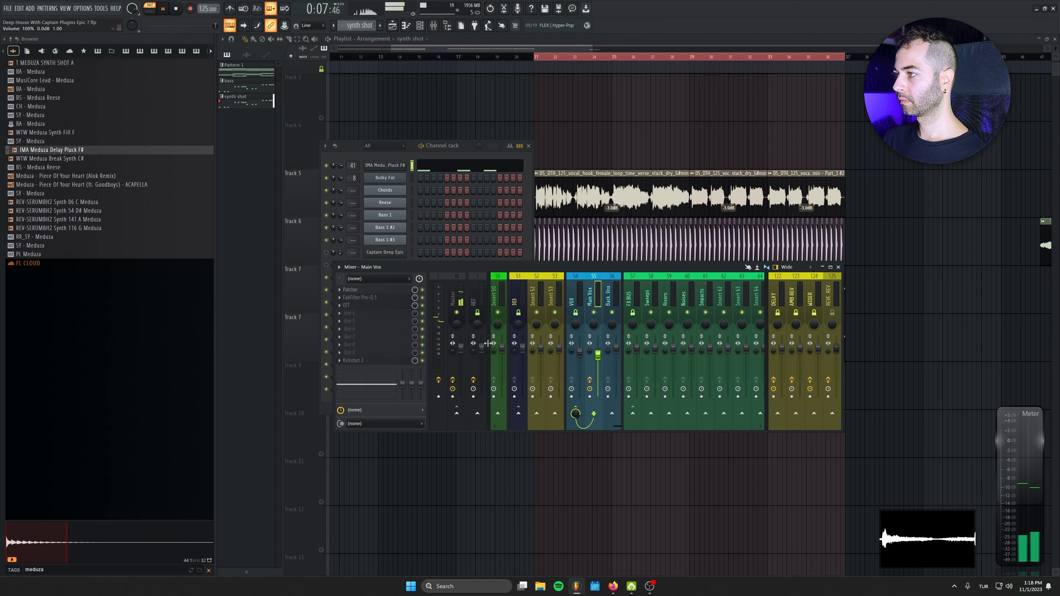
left_click(366, 356)
left_click(382, 339)
left_click(355, 361)
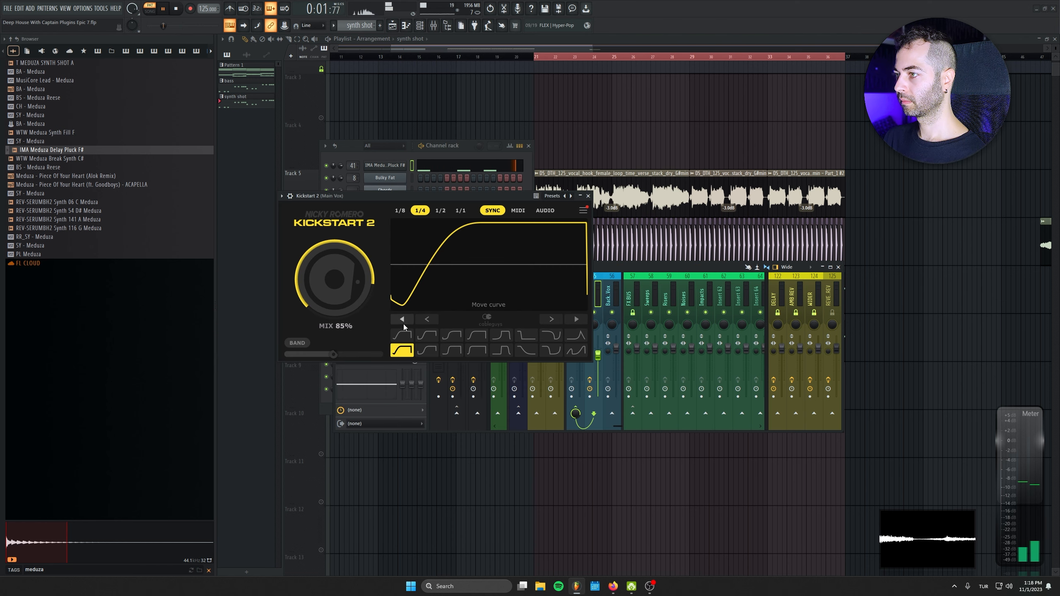
left_click(587, 196)
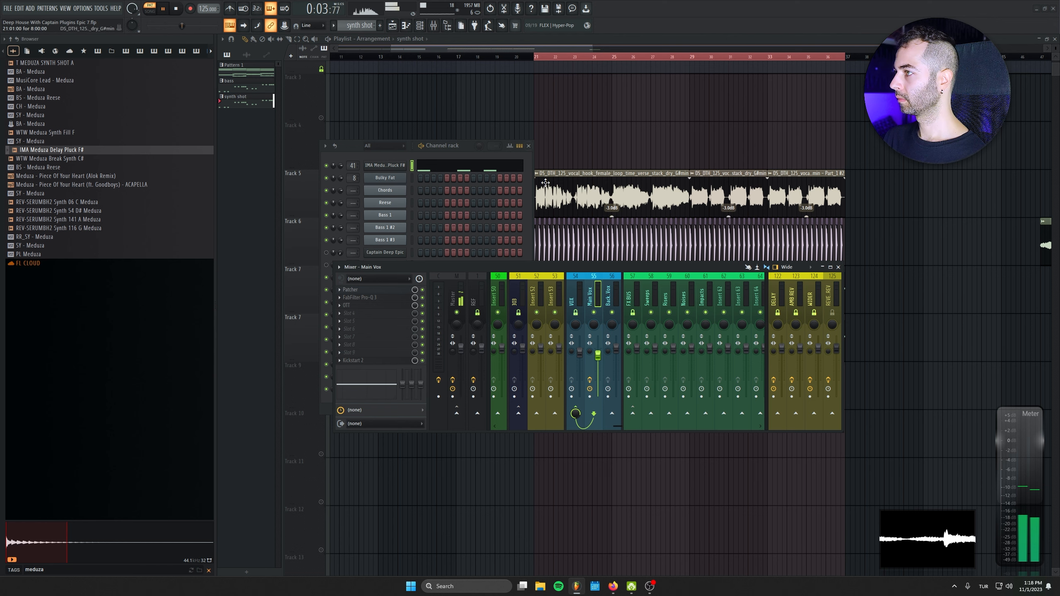
- Add the OTT compressor to Drop Synth's third effect slot with 20% depth and a low-band gain of -0.5 dB
scroll(580, 288, "up", 4)
left_click(696, 289)
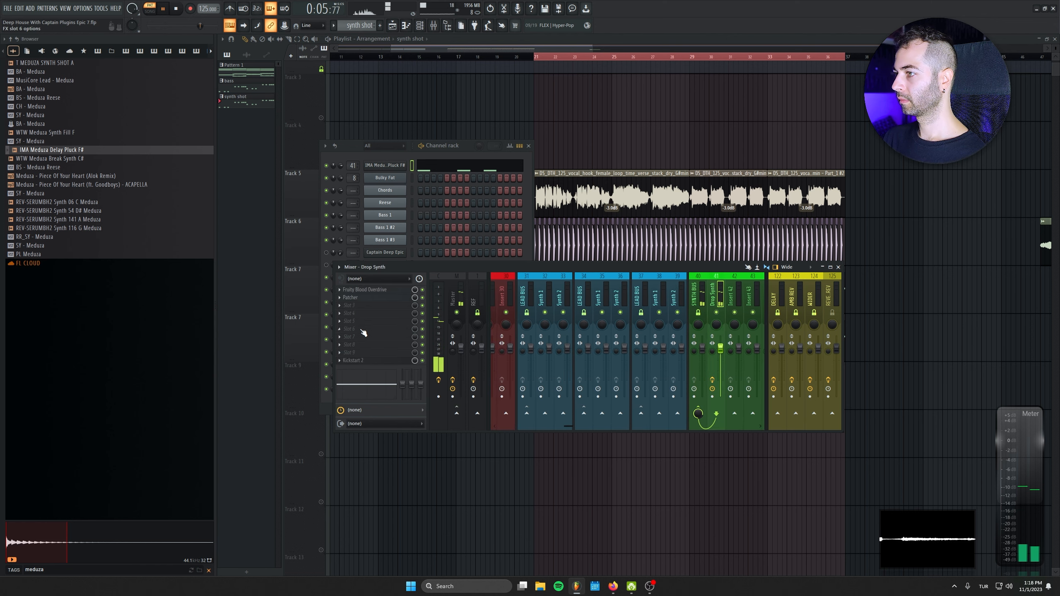
left_click(363, 305)
left_click(542, 65)
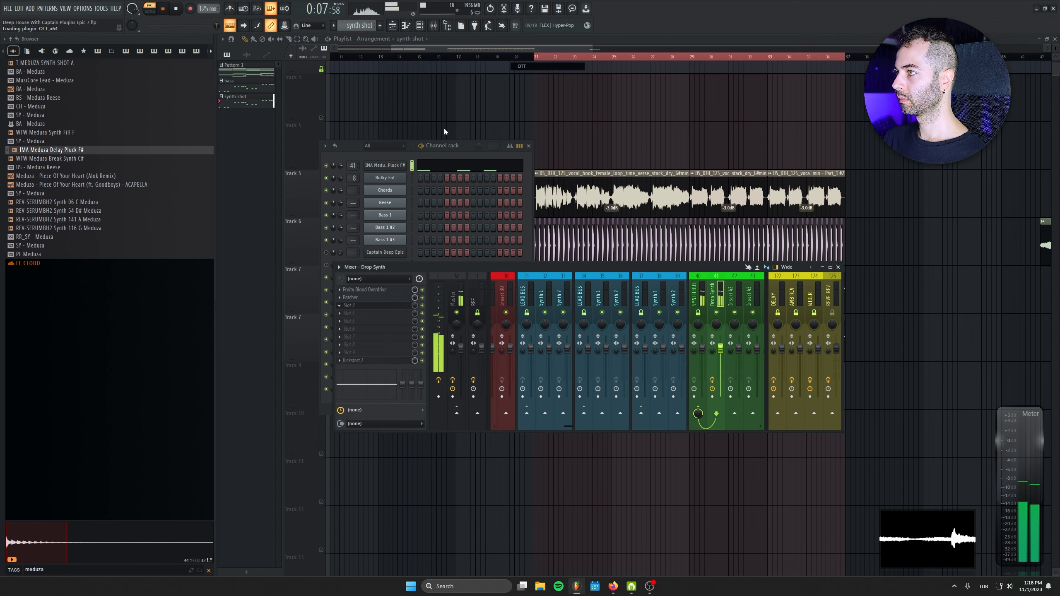
left_click_drag(183, 115, 357, 149)
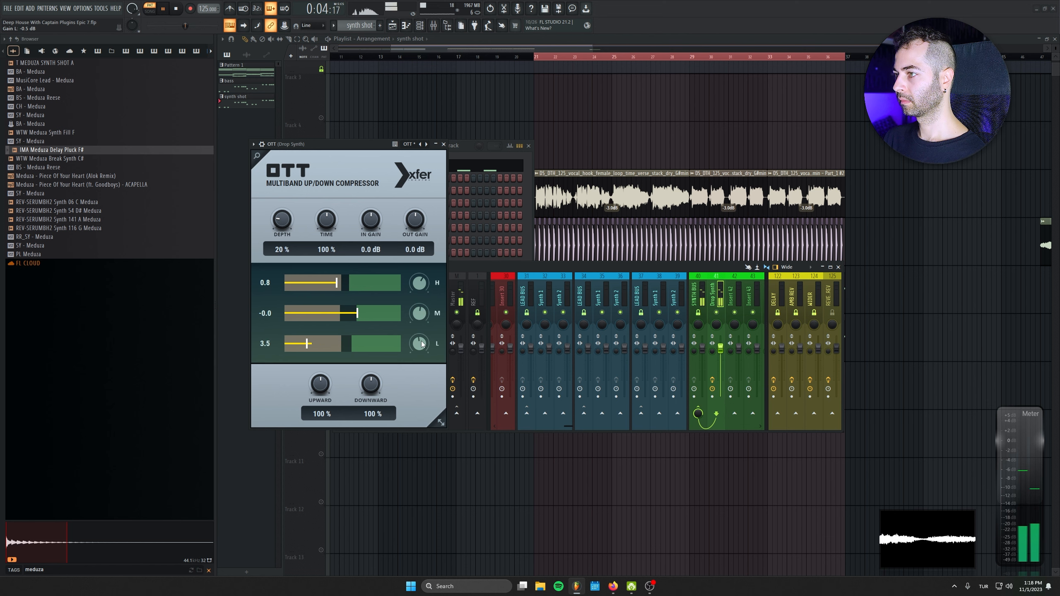
left_click(444, 144)
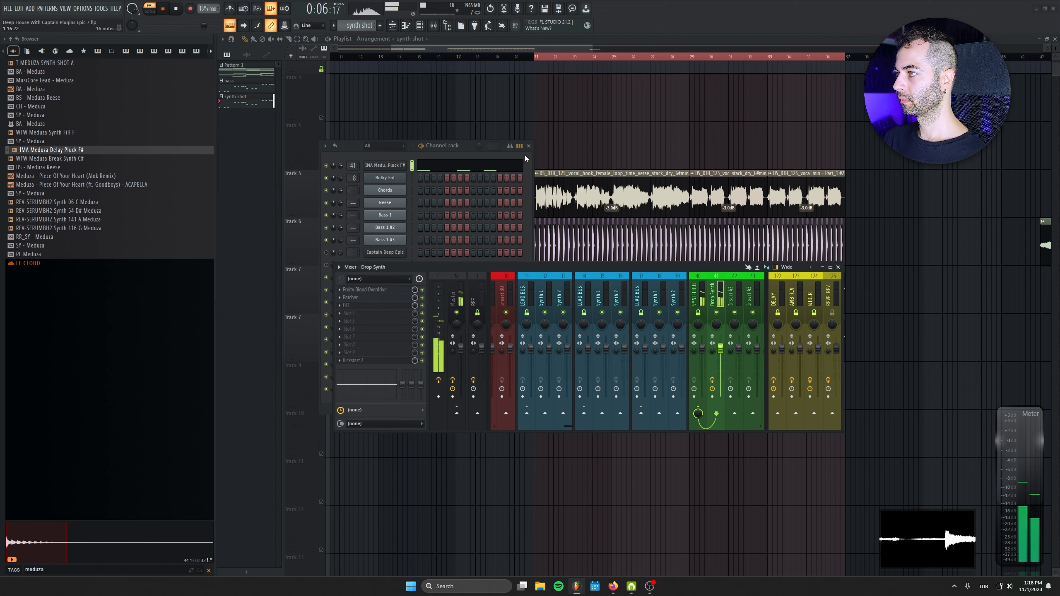
- Open the sampler settings of the IMA Meduza Delay Pluck channel to check its sample parameters
left_click(527, 146)
key("F9")
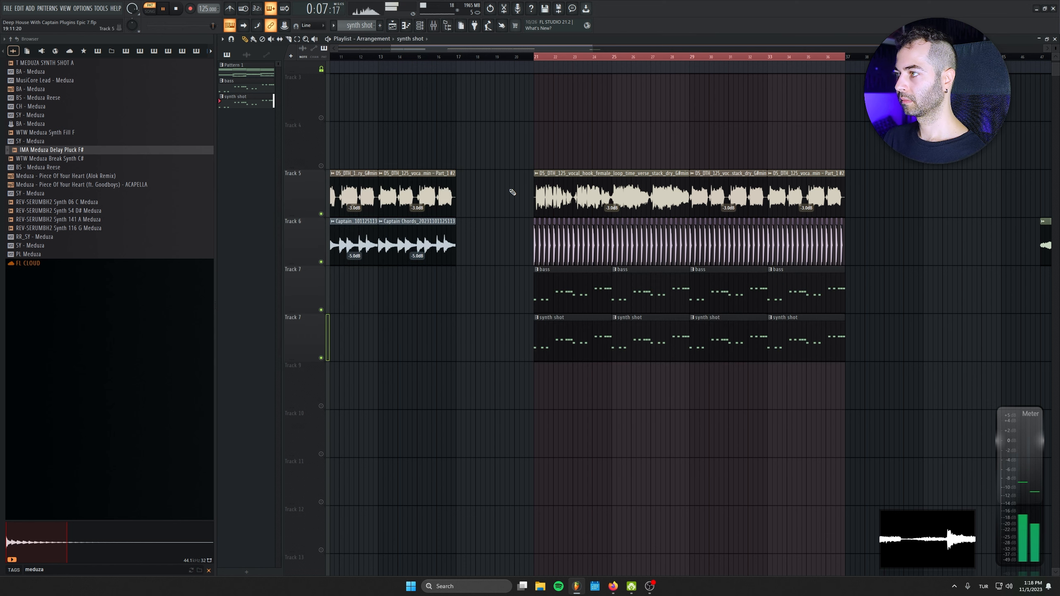
left_click(420, 25)
left_click(394, 167)
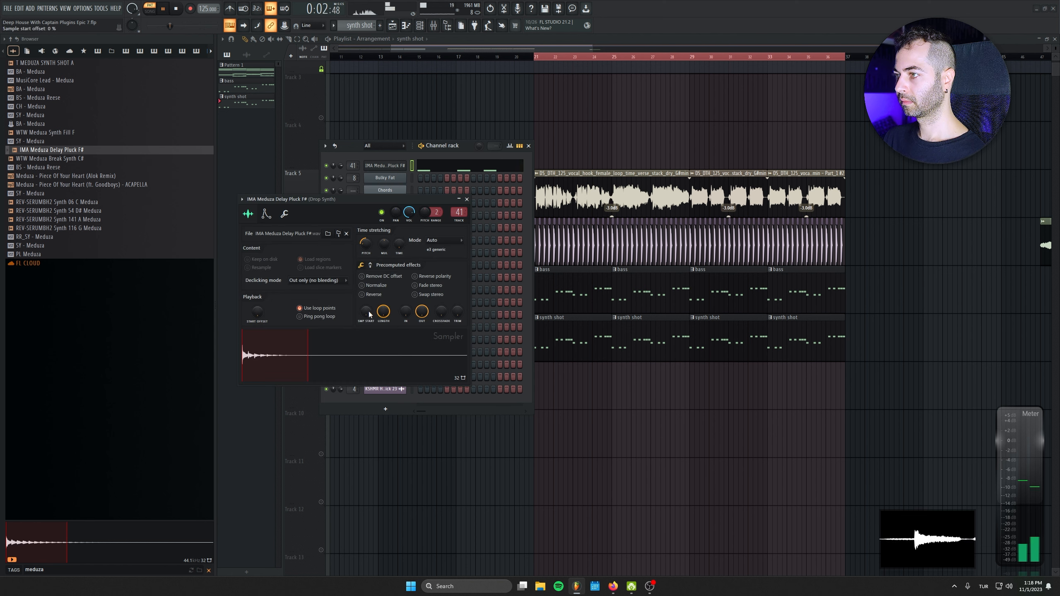
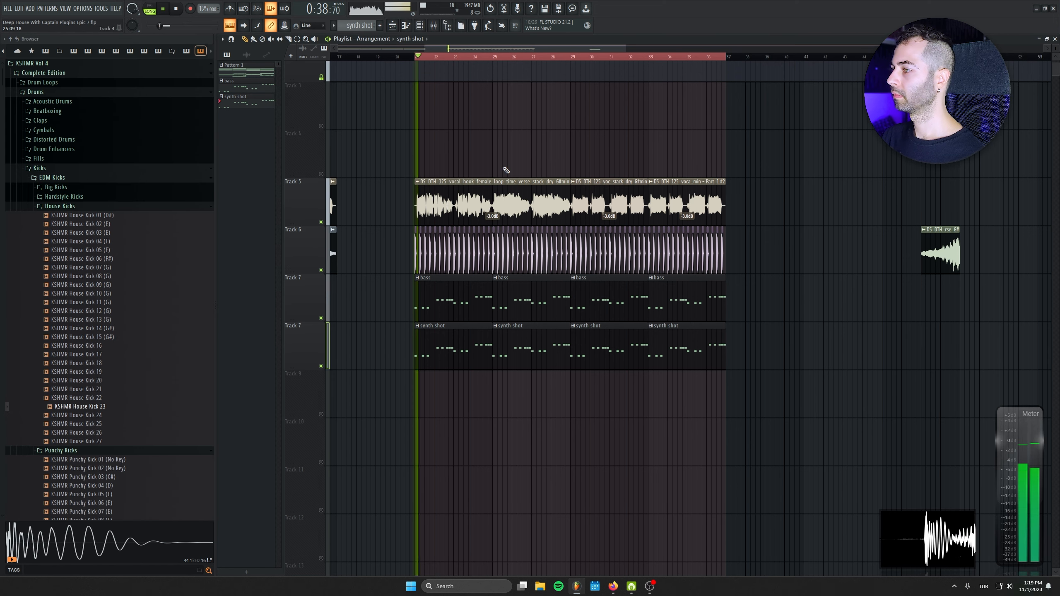
- Set the OTT input gain on Drop Synth to 4.3 dB and lower the track's fader to -1.5 dB
scroll(584, 259, "up", 1)
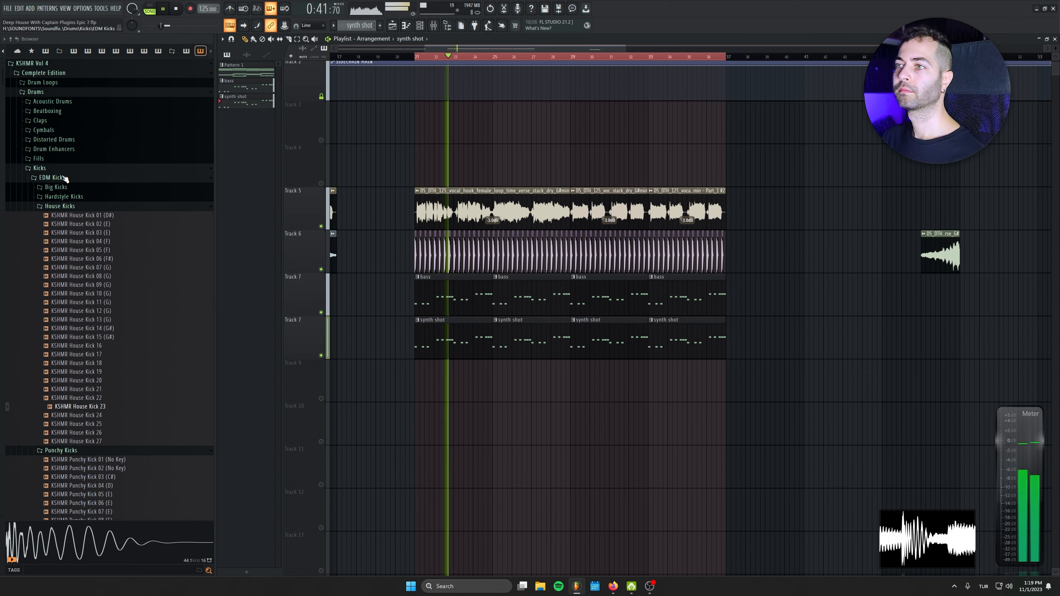
left_click(433, 25)
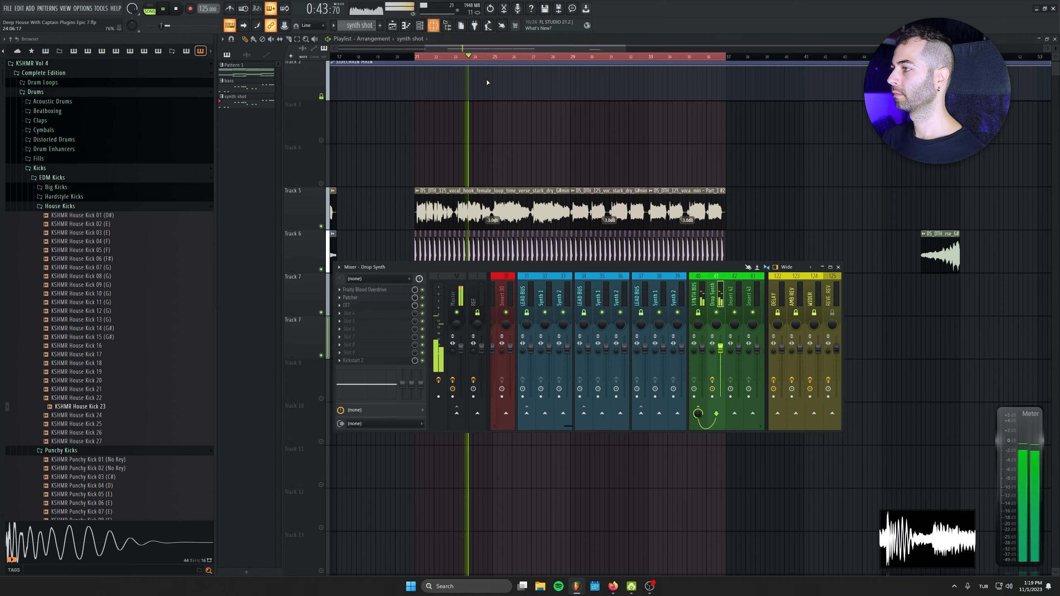
left_click(375, 308)
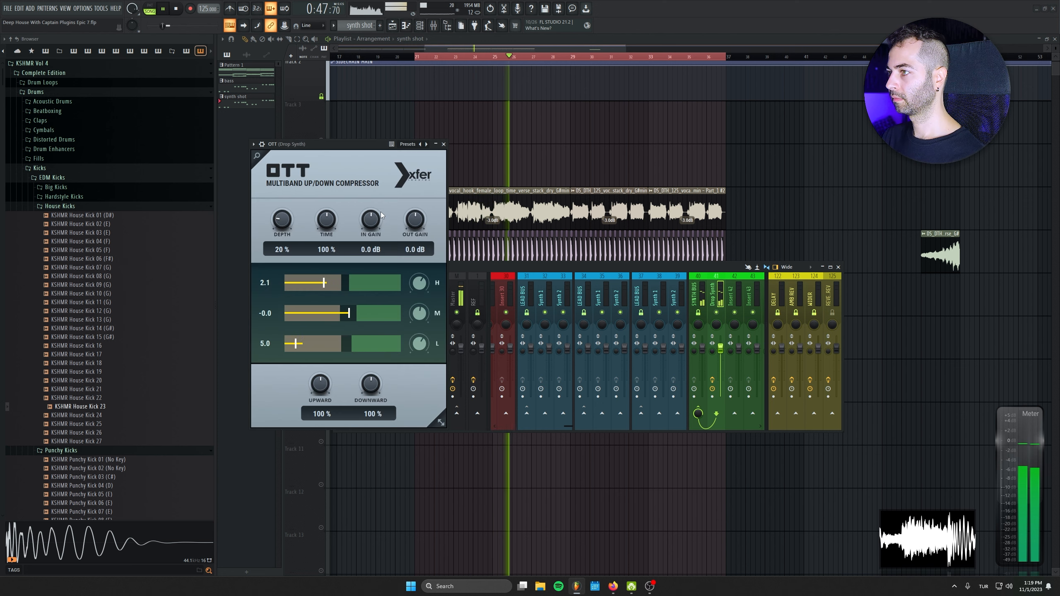
left_click_drag(381, 215, 373, 209)
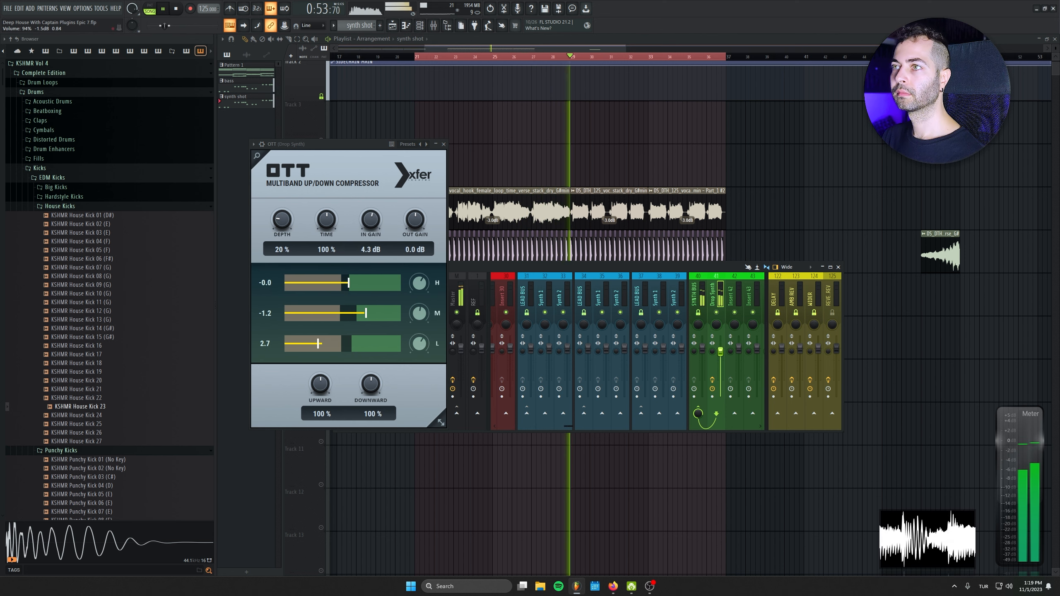
left_click(446, 144)
key("F9")
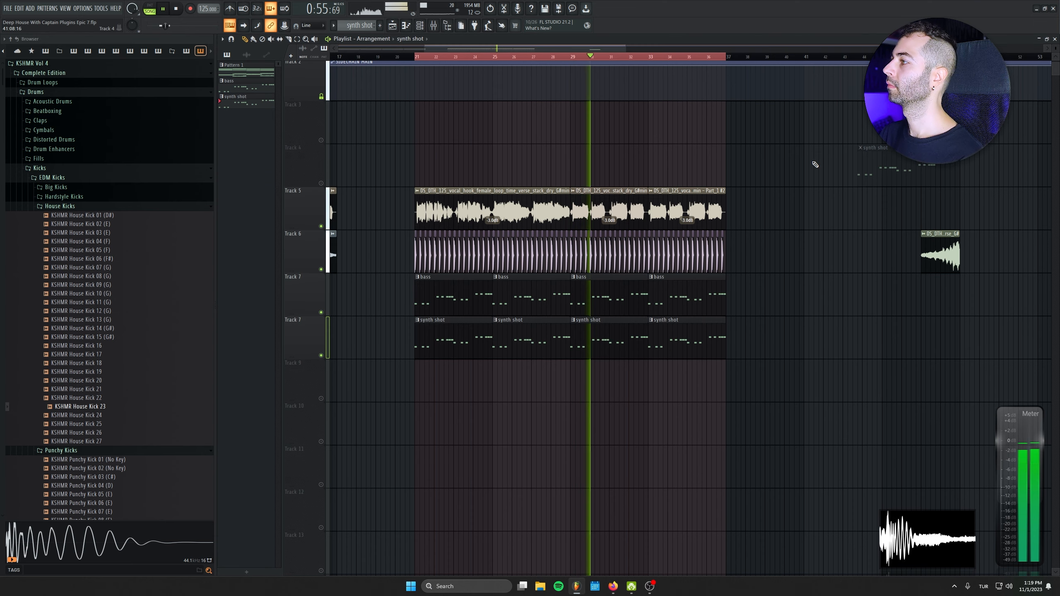
- Review the rest of the drop in the arrangement and save the project
scroll(835, 383, "up", 2)
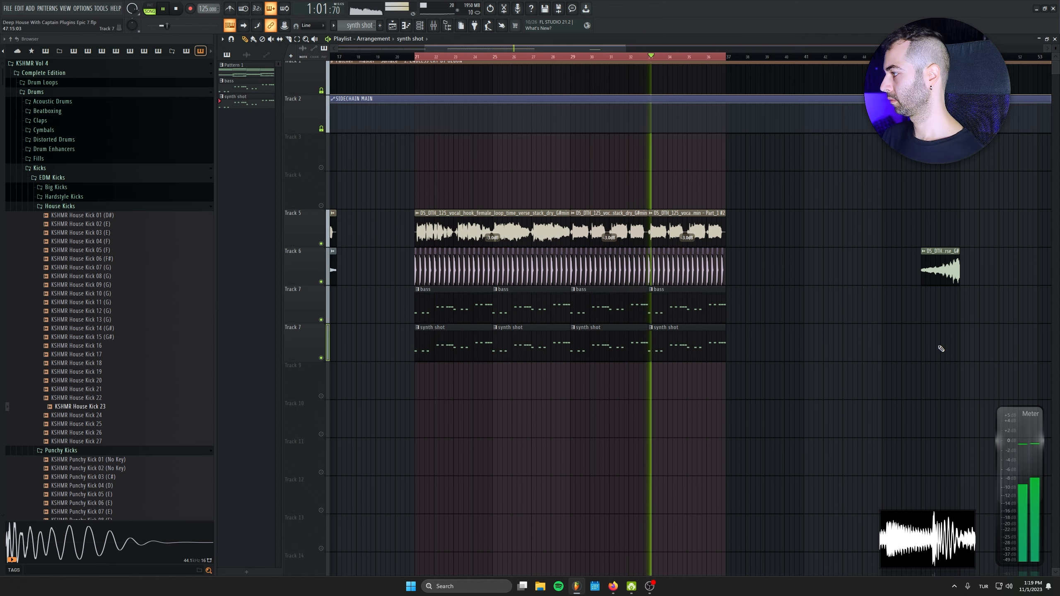
left_click_drag(941, 348, 937, 359)
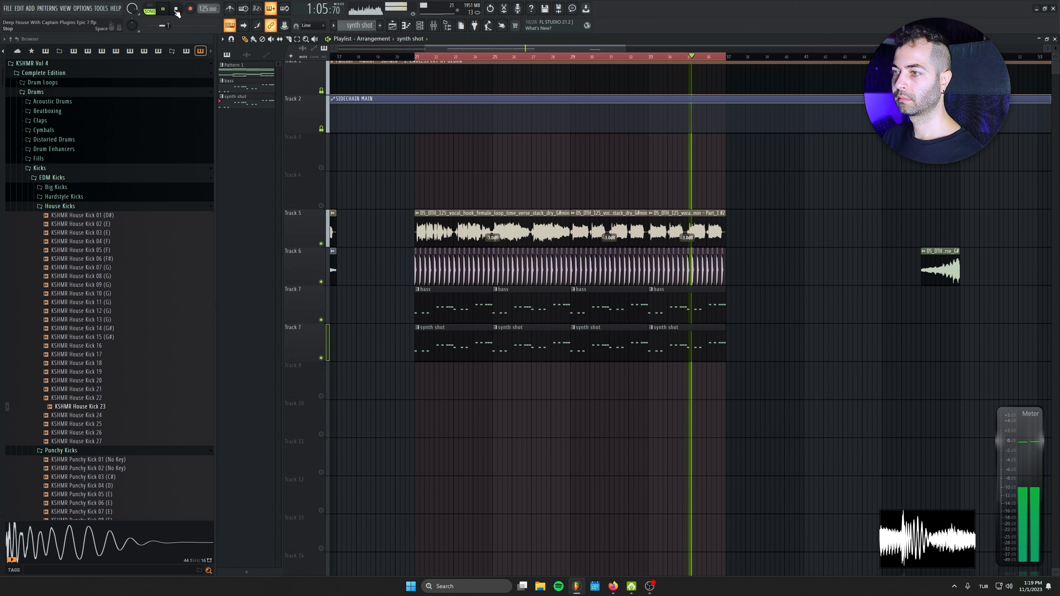
key("ctrl+s")
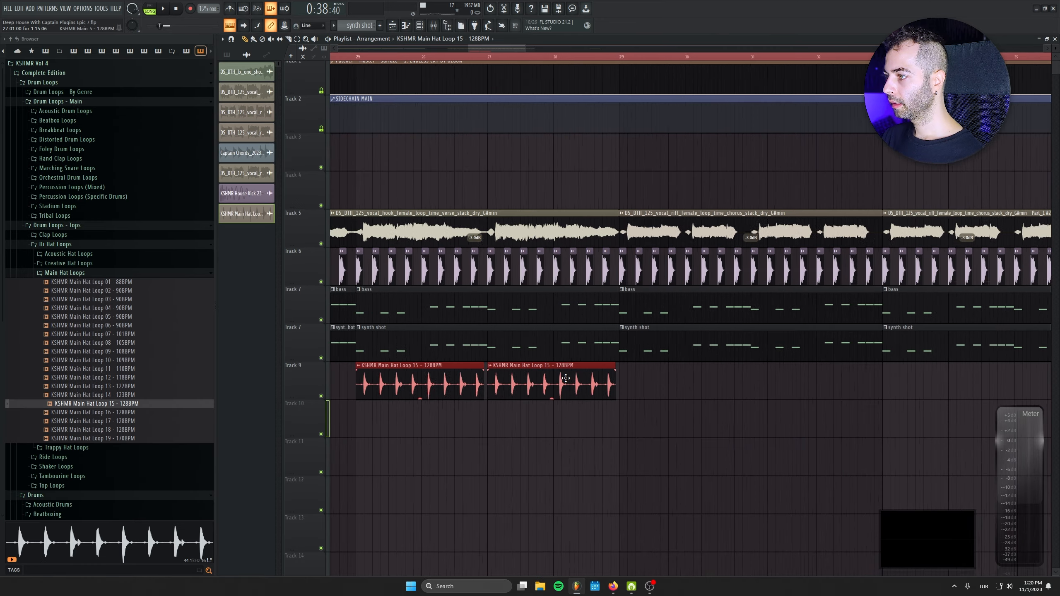
- Time-stretch KSHMR Main Hat Loop 15 so that its clips fit the project tempo
left_click(267, 213)
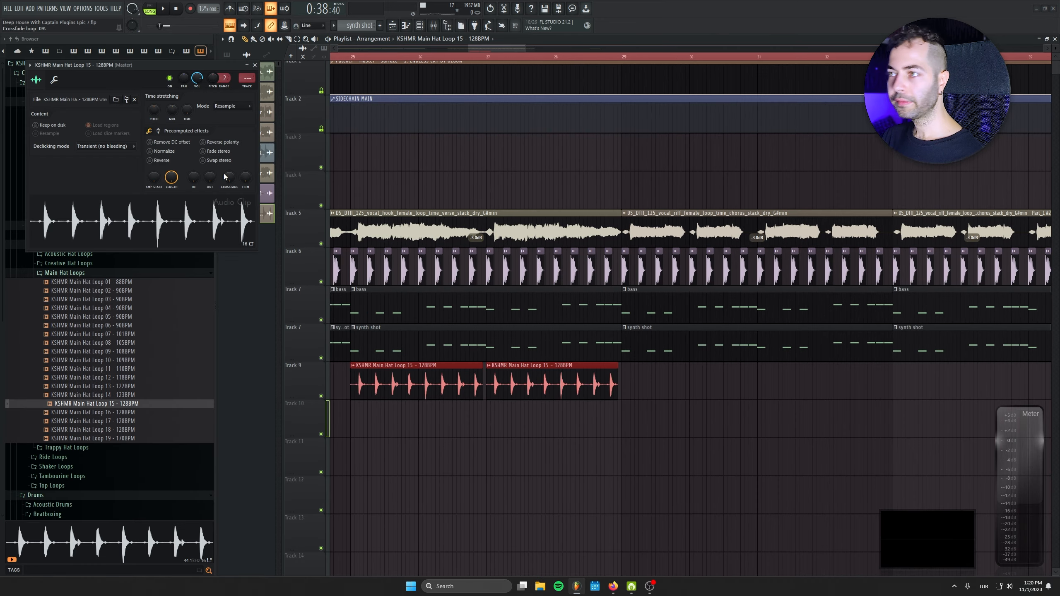
right_click(186, 112)
left_click(204, 120)
left_click(529, 295)
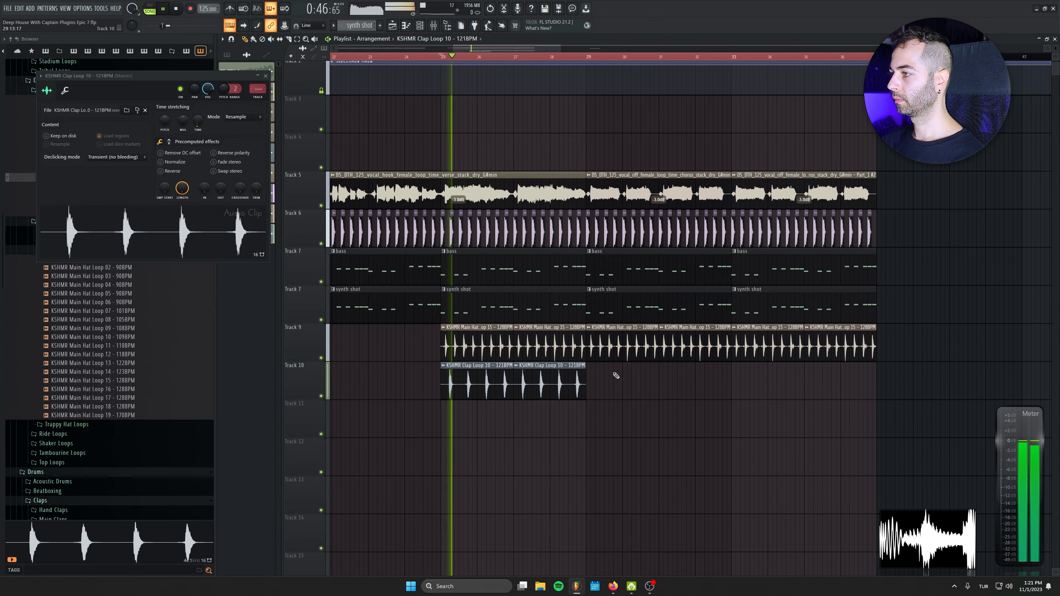
- Repeat the two KSHMR Clap Loop 10 clips along Track 10 to the end of the drop
left_click_drag(616, 376, 494, 382)
mouse_move(495, 382)
left_mouse_down()
mouse_move(642, 372)
mouse_move(634, 371)
mouse_move(823, 389)
mouse_move(757, 387)
left_mouse_up()
left_click(778, 447)
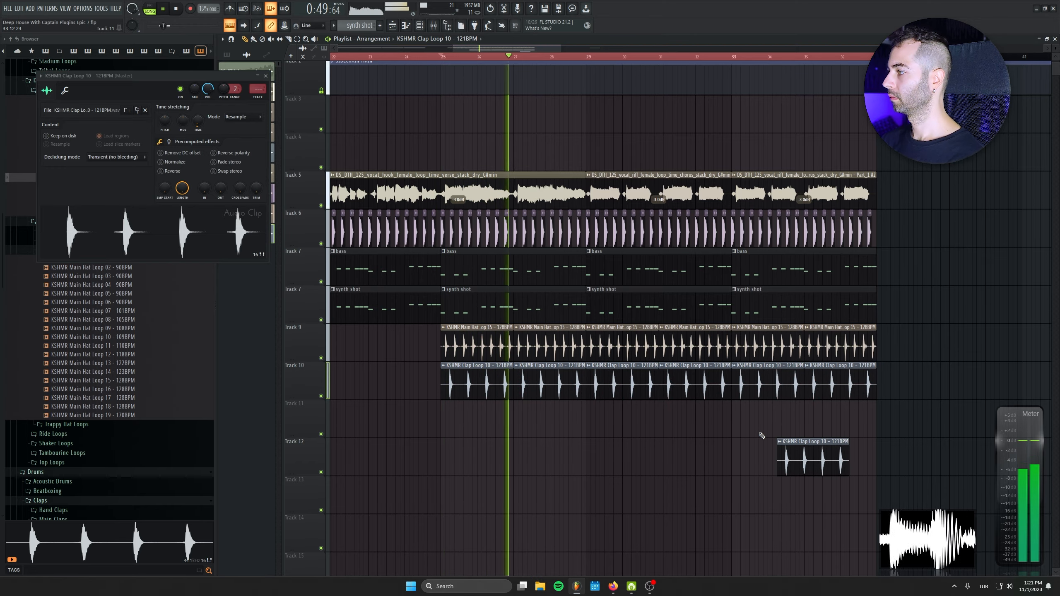
right_click(779, 446)
- Delete the last kick hit before bar 29 on Track 6
scroll(558, 355, "up", 5)
scroll(660, 334, "up", 1)
right_click(624, 234)
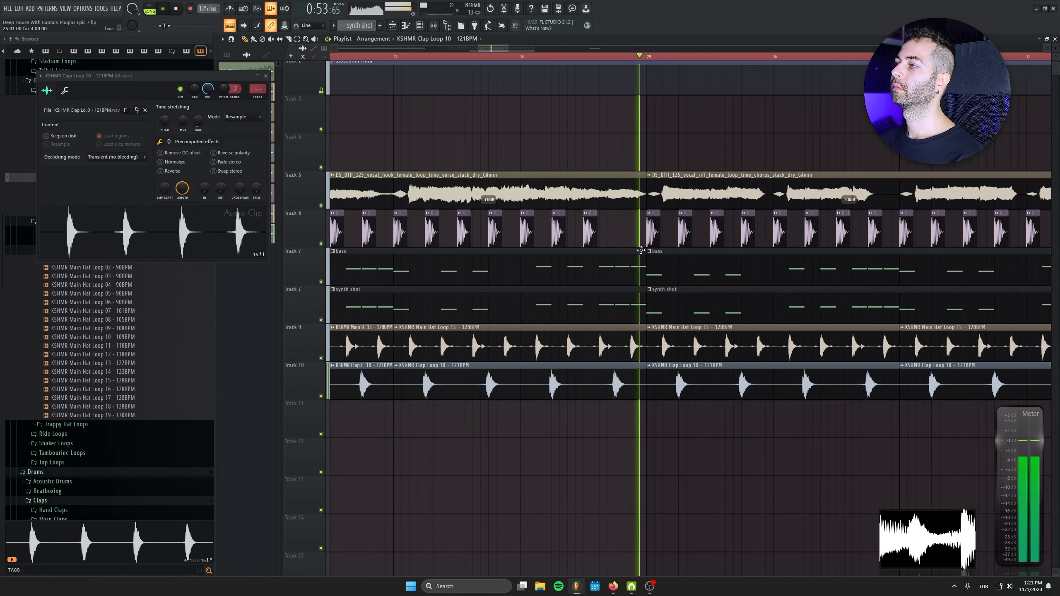
scroll(628, 305, "up", 2)
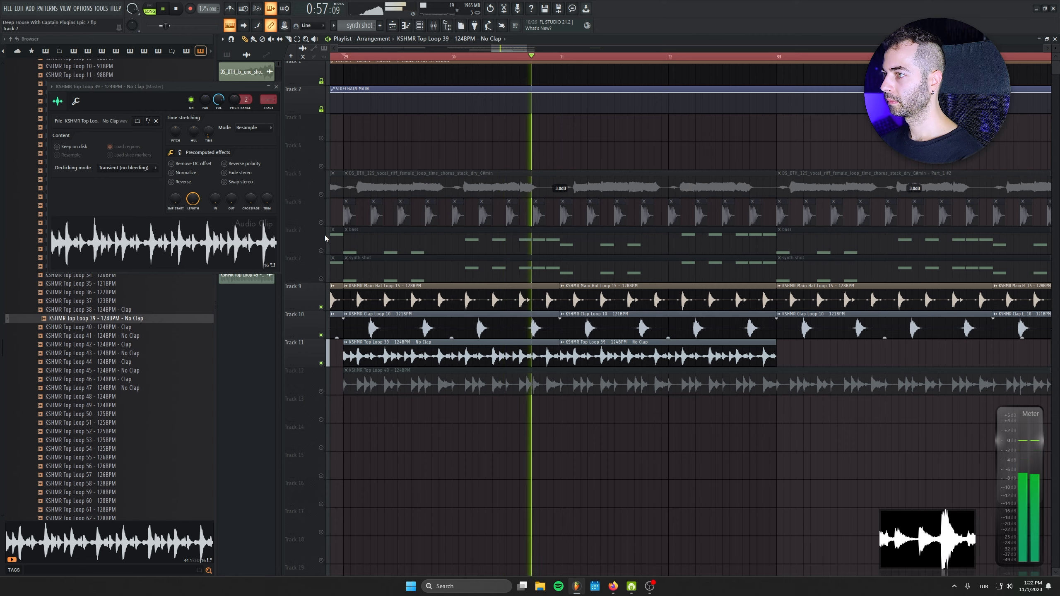
- Unmute the kick on Track 6 and briefly audition the top loop on Track 12
left_click(321, 222)
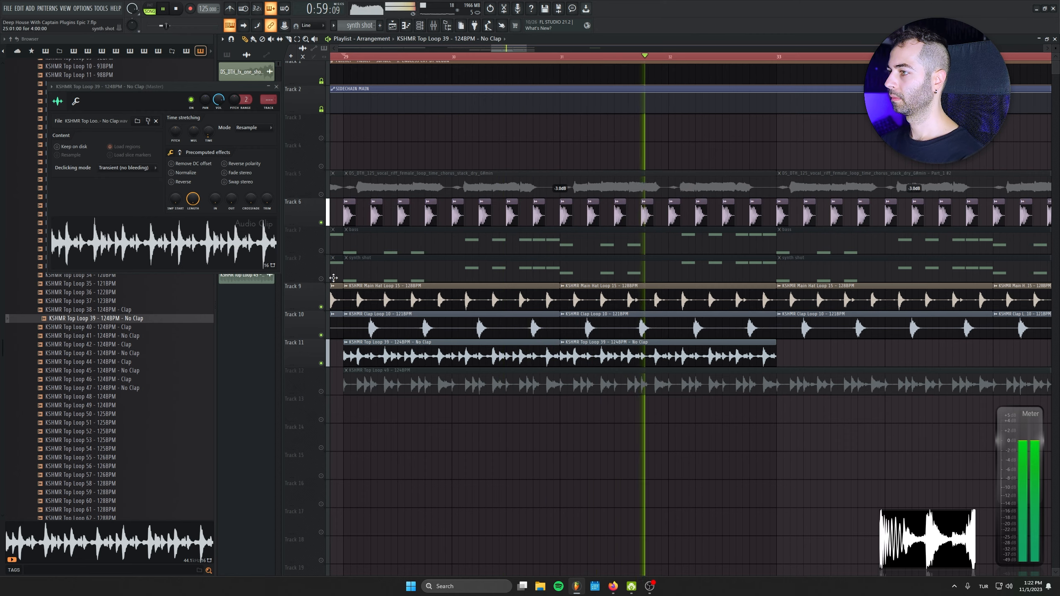
left_click(321, 391)
left_click(321, 392)
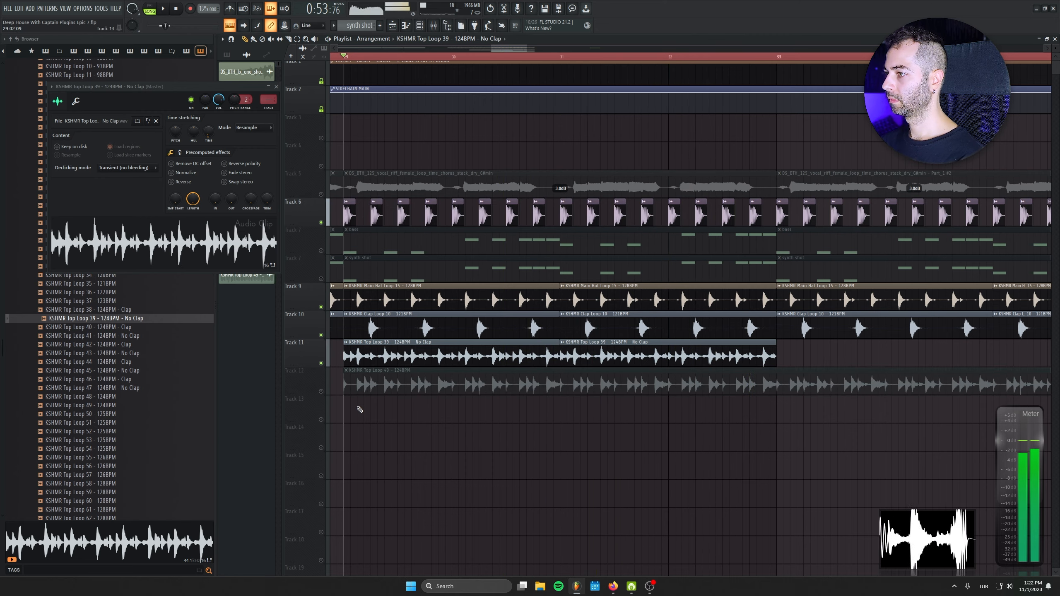
- Stop playback and delete the alternative top loop from Track 12
scroll(386, 407, "down", 5)
key("space")
right_click(381, 374)
- Duplicate the KSHMR Top Loop 39 clips along Track 11 to the end of the drop and unmute all tracks
left_click_drag(381, 374, 551, 355)
left_click_drag(381, 352, 522, 353)
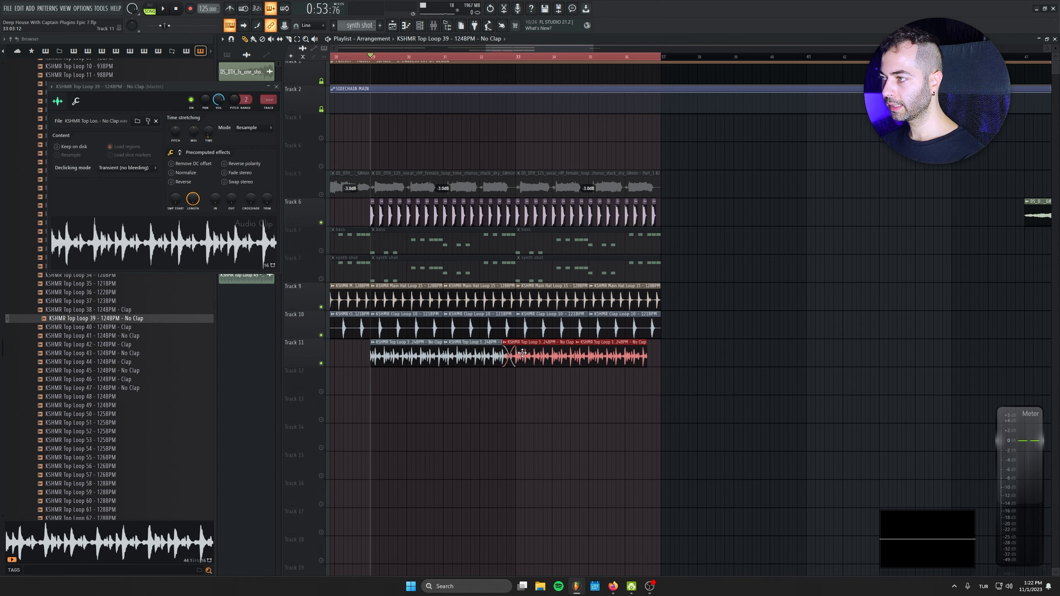
right_click(321, 336)
right_click(321, 336)
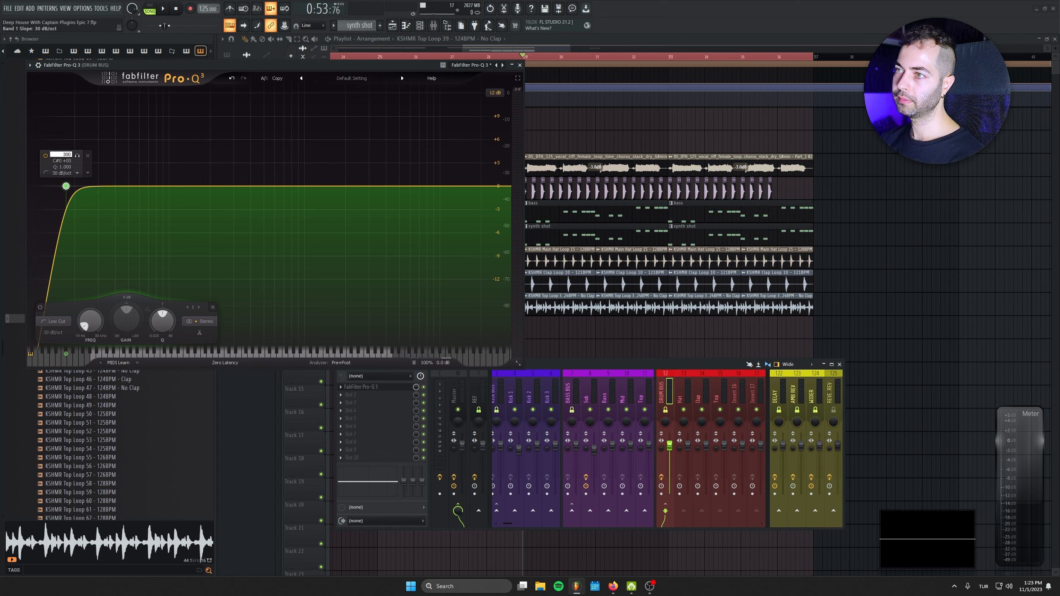
- Set the Pro-Q 3 low cut on DRUM BUS to 300 Hz and play the drop
key("Return")
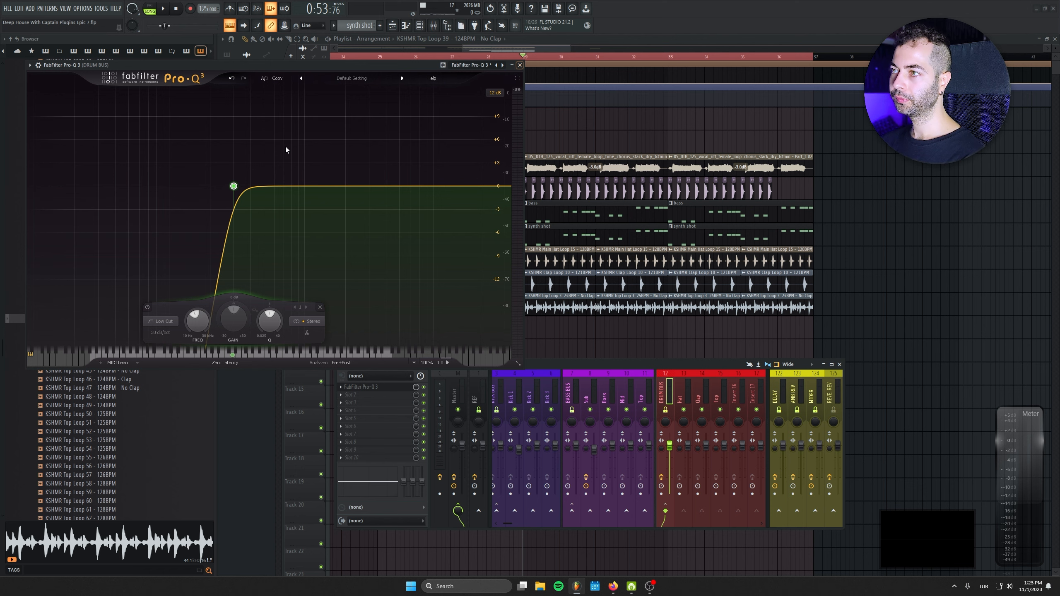
left_click(519, 65)
left_click(487, 57)
key("space")
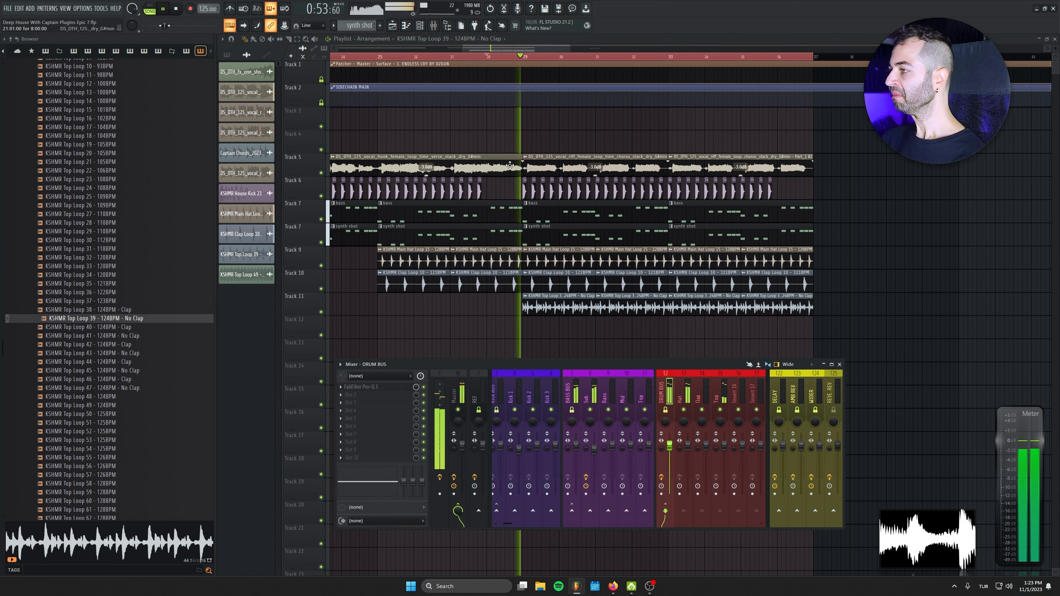
- Lower the faders of the Hat, Clap and Top mixer tracks, with Hat at about -3.4 dB
left_click_drag(742, 388, 687, 389)
left_click(724, 391)
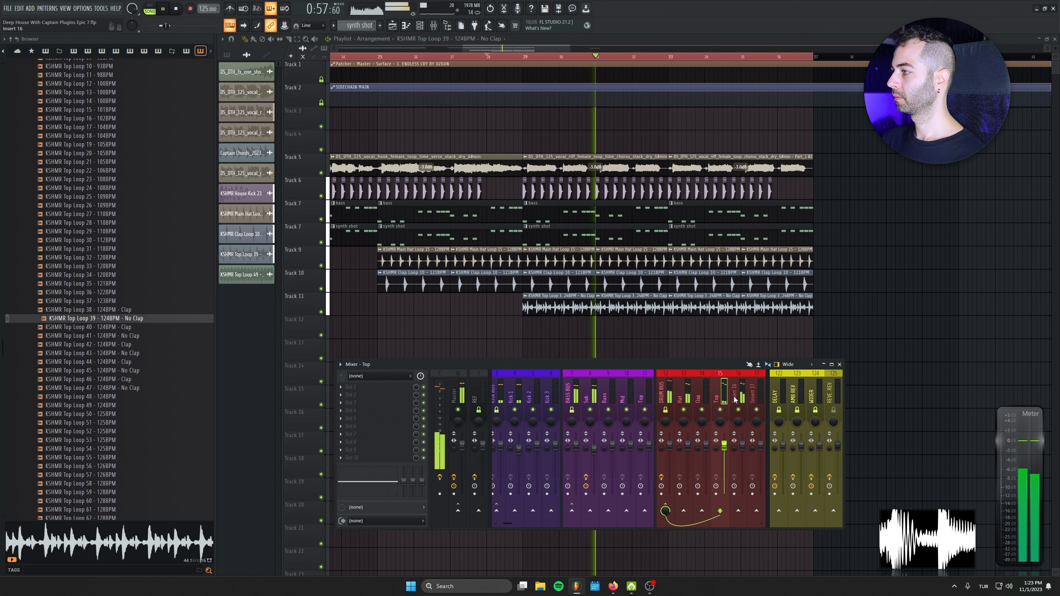
left_click_drag(760, 390, 688, 391)
left_click_drag(719, 448, 718, 455)
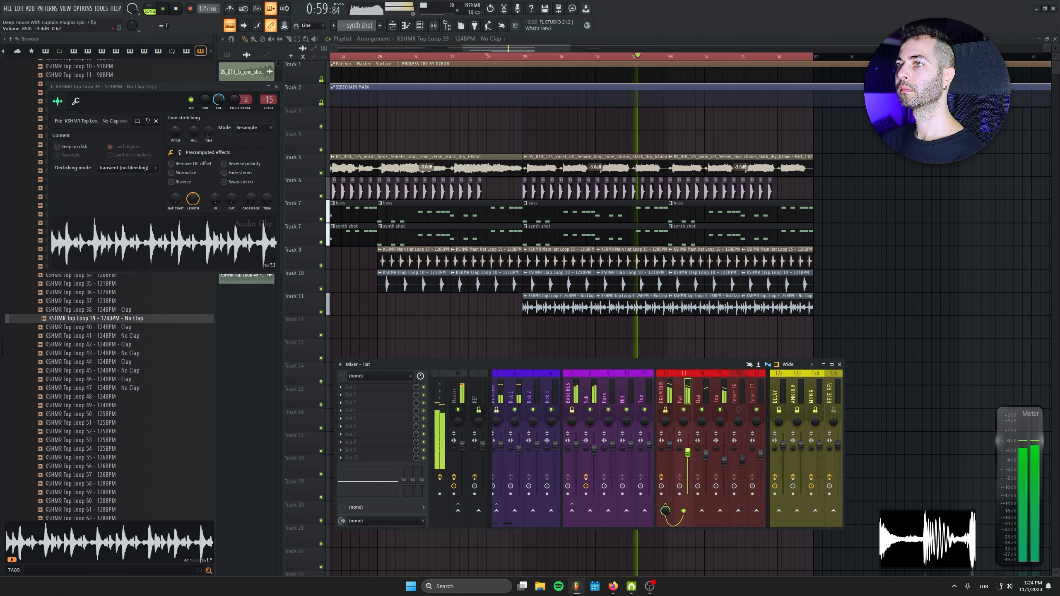
left_click_drag(724, 461, 724, 464)
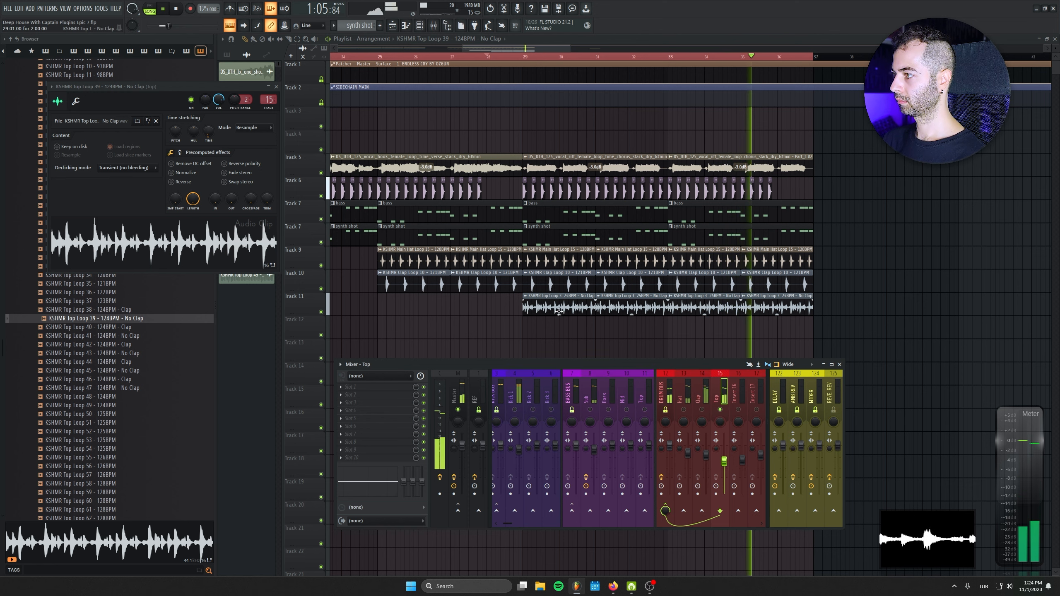
- Add Kickstart 2 to the Top track's last effect slot with 1/4 sync and 60% mix, and audition it
scroll(559, 328, "up", 6)
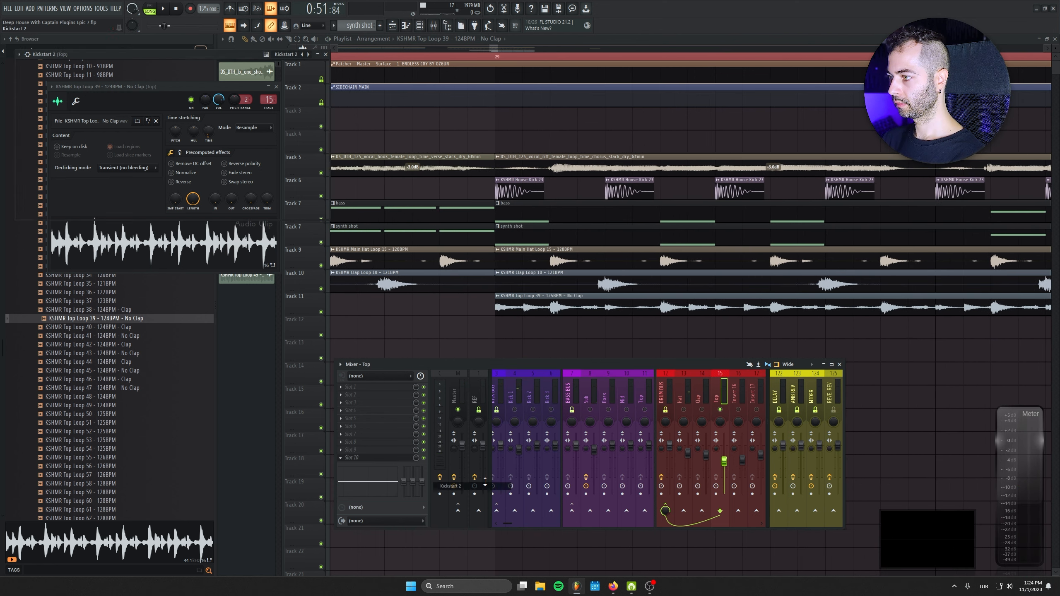
left_click_drag(179, 62, 320, 194)
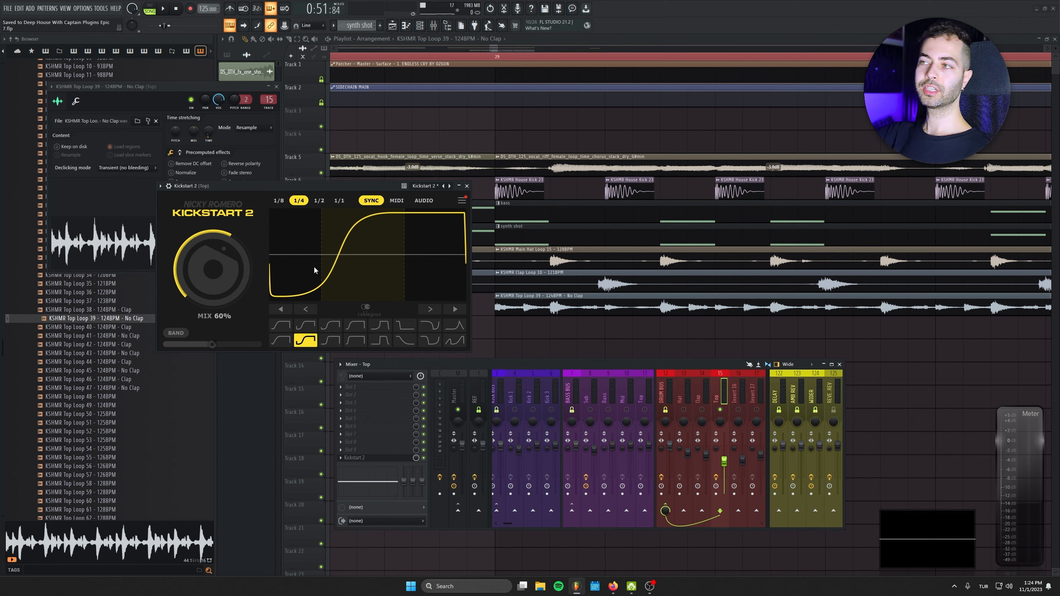
left_click(497, 56)
key("space")
left_click(466, 187)
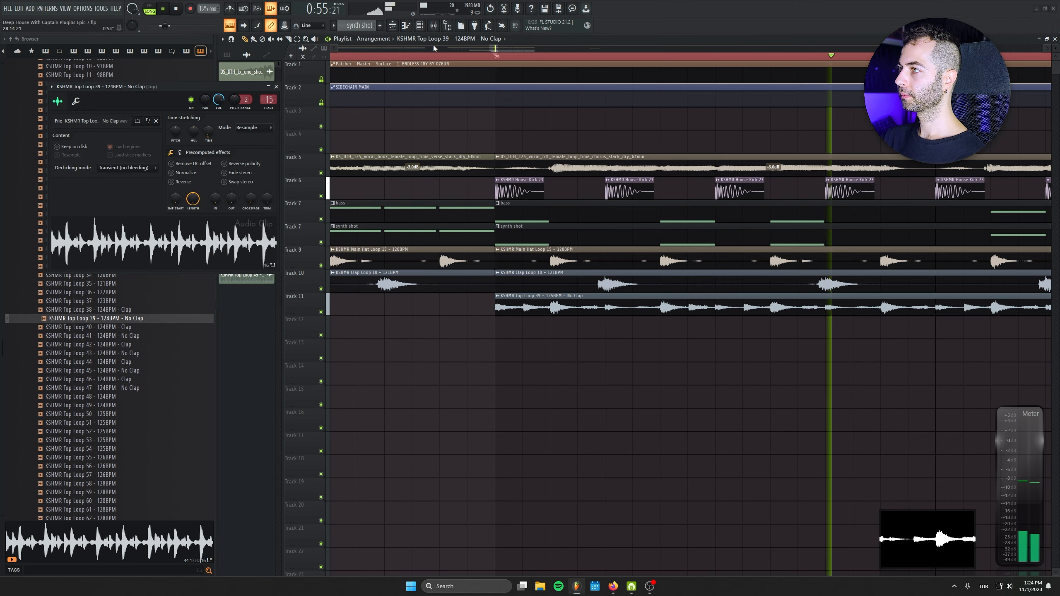
- Set the Clap mixer track's volume to about -8.0 dB and close the top loop's channel settings
left_click(433, 26)
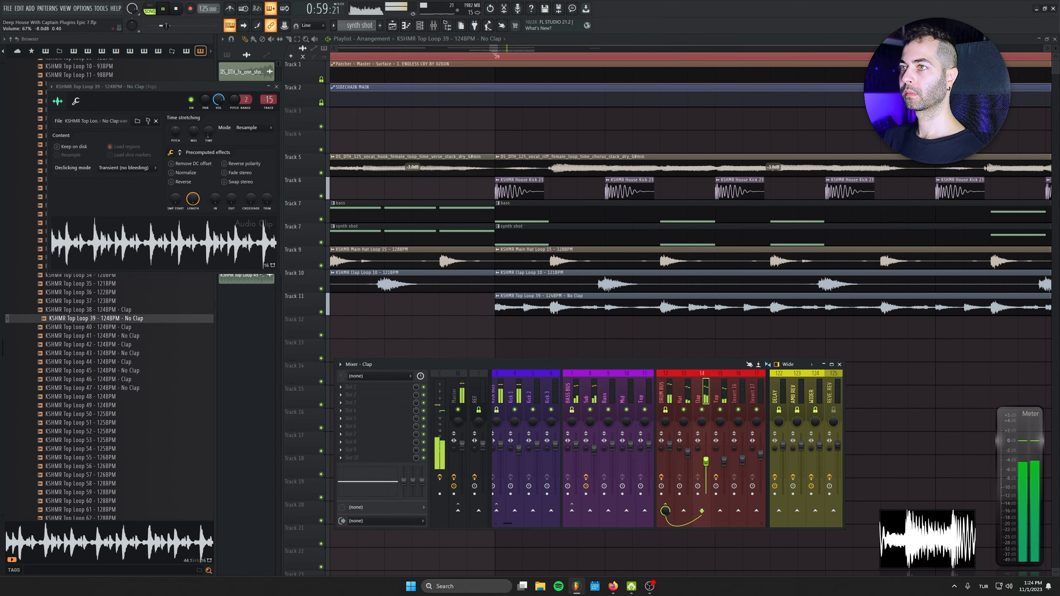
left_click(277, 87)
- Move the riser clip to Track 4 so that it ends with the drop at bar 37, and open its settings
scroll(517, 301, "down", 6)
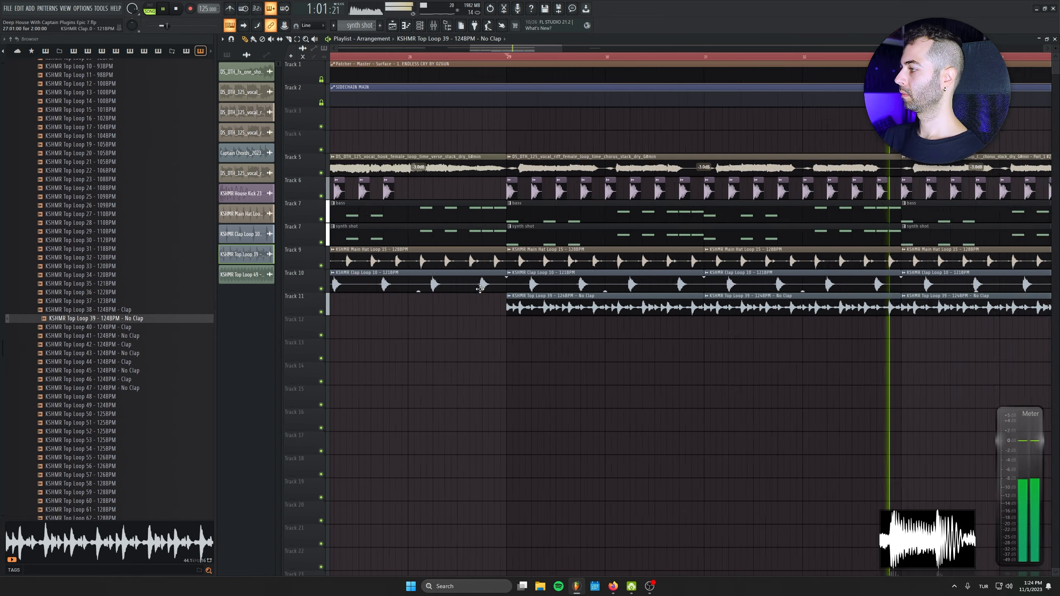
scroll(518, 303, "down", 3)
scroll(654, 338, "left", 4)
scroll(653, 336, "up", 3)
scroll(626, 318, "up", 4)
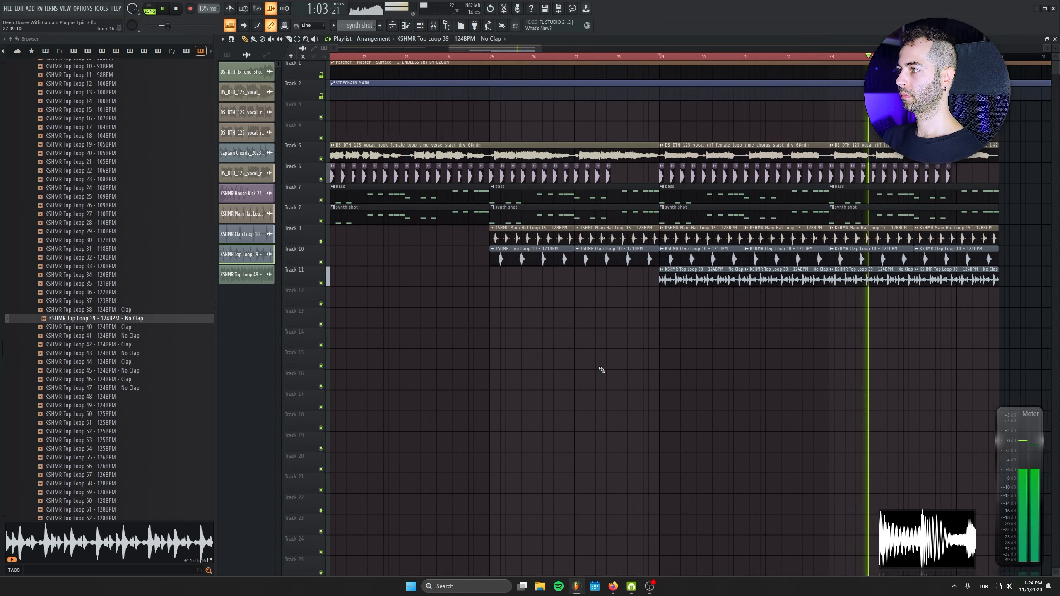
scroll(580, 384, "left", 3)
scroll(585, 350, "down", 4)
scroll(651, 324, "right", 4)
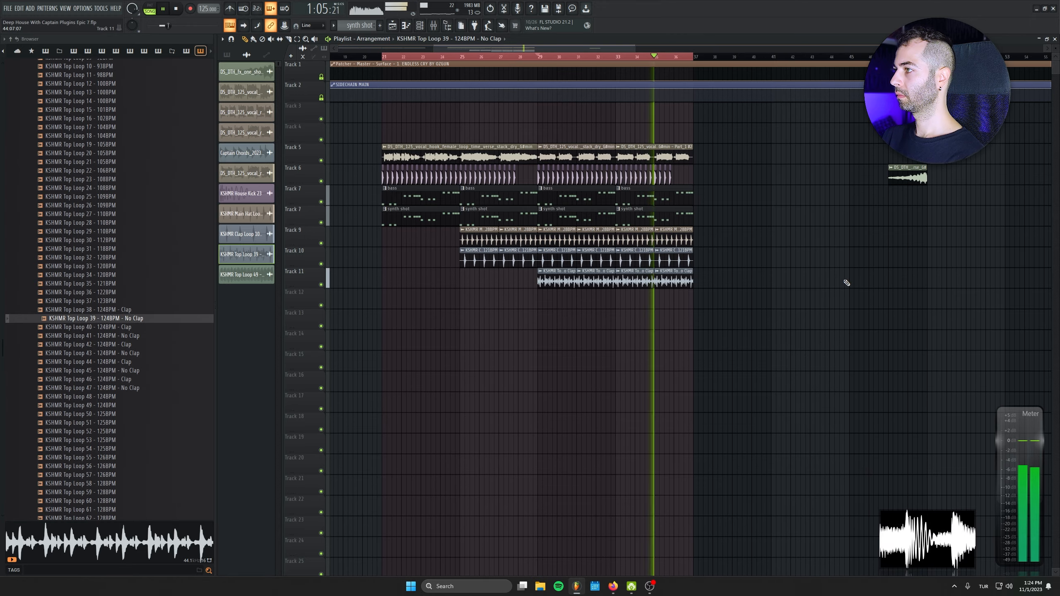
left_click_drag(911, 178, 677, 134)
scroll(745, 198, "up", 4)
double_click(598, 134)
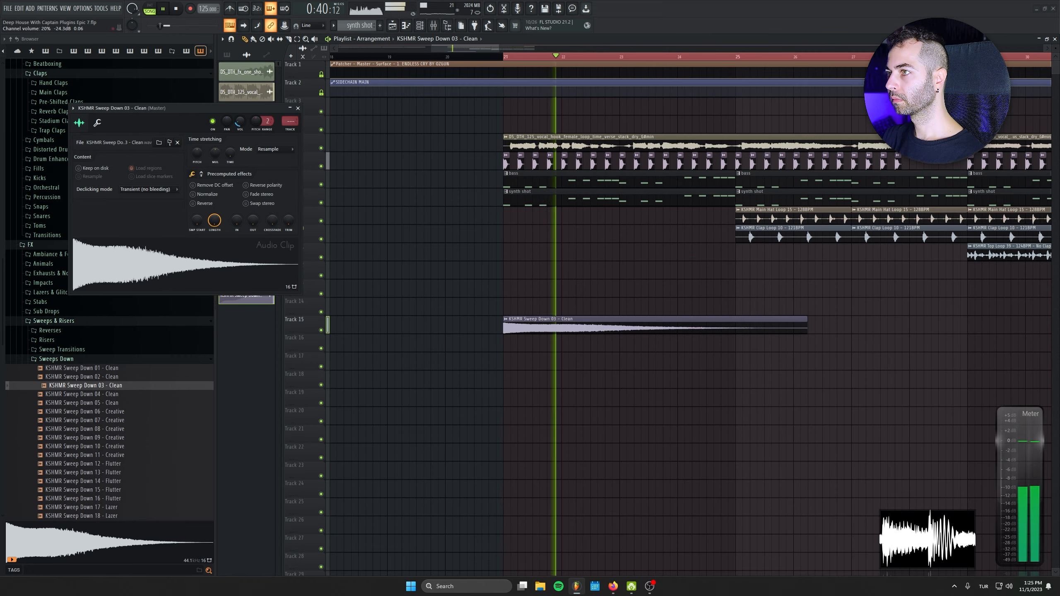
- Close the KSHMR Sweep Down 03 channel settings and copy the sweep clip further along Track 15
left_click(298, 108)
scroll(421, 340, "up", 1)
scroll(417, 348, "up", 3)
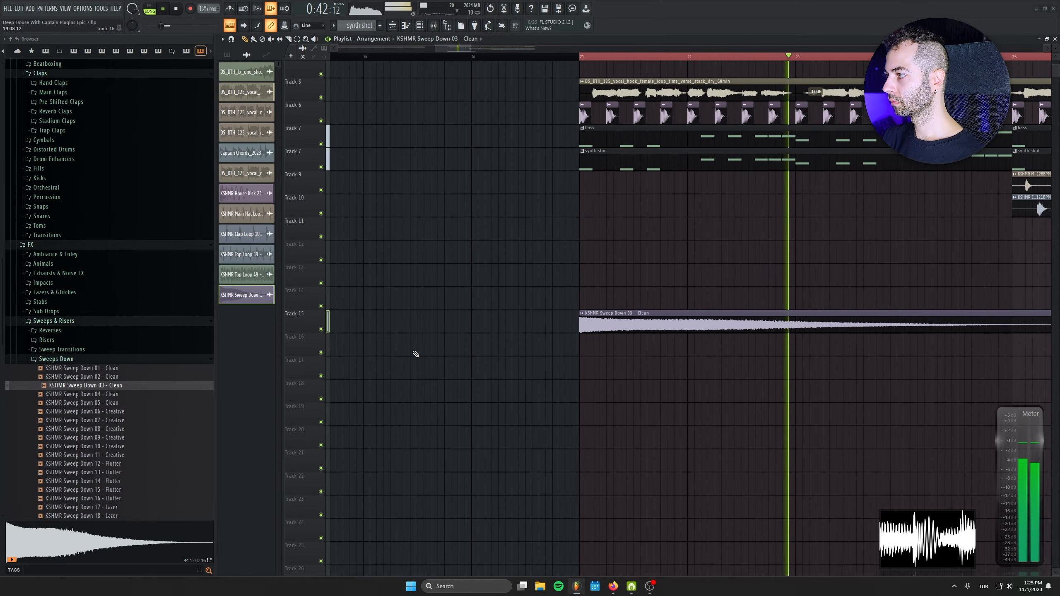
scroll(417, 351, "down", 5)
left_click_drag(485, 332, 733, 332)
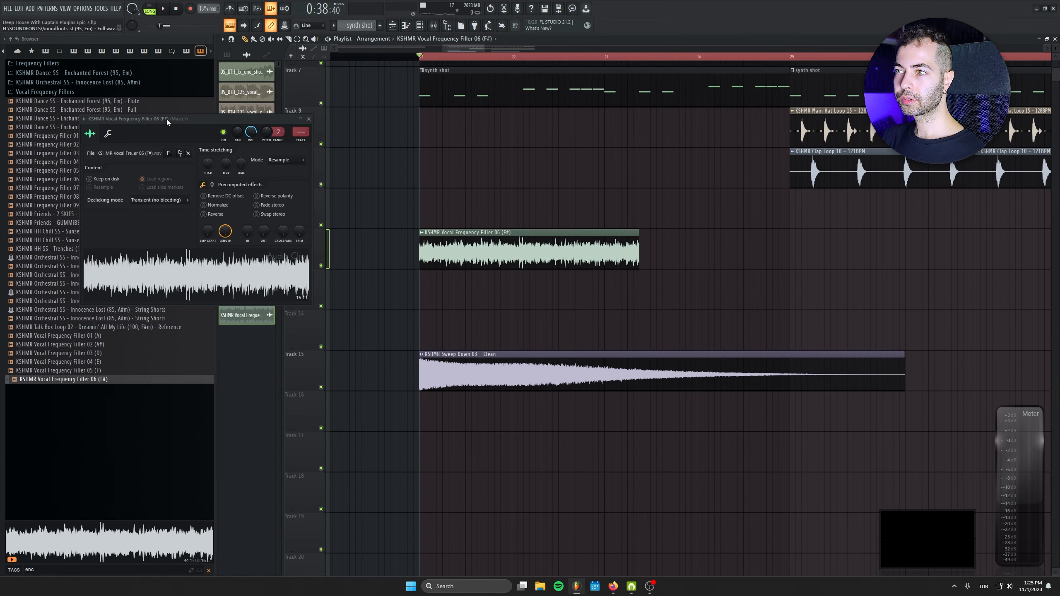
- Set the time stretching mode of KSHMR Vocal Frequency Filler 06 (F#) to Auto and close its channel settings
left_click_drag(167, 121, 262, 176)
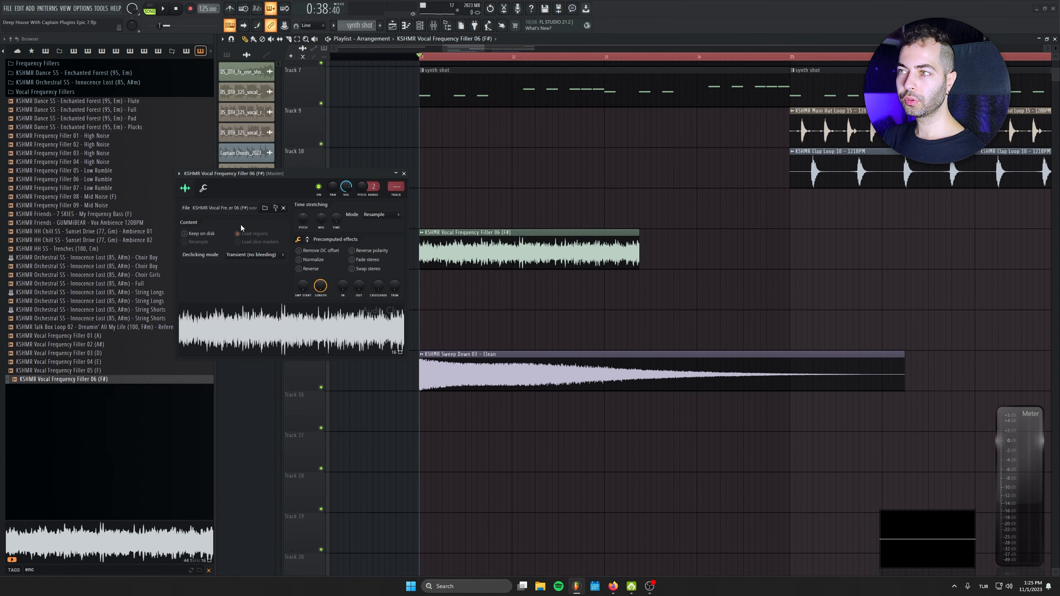
left_click_drag(346, 187, 346, 187)
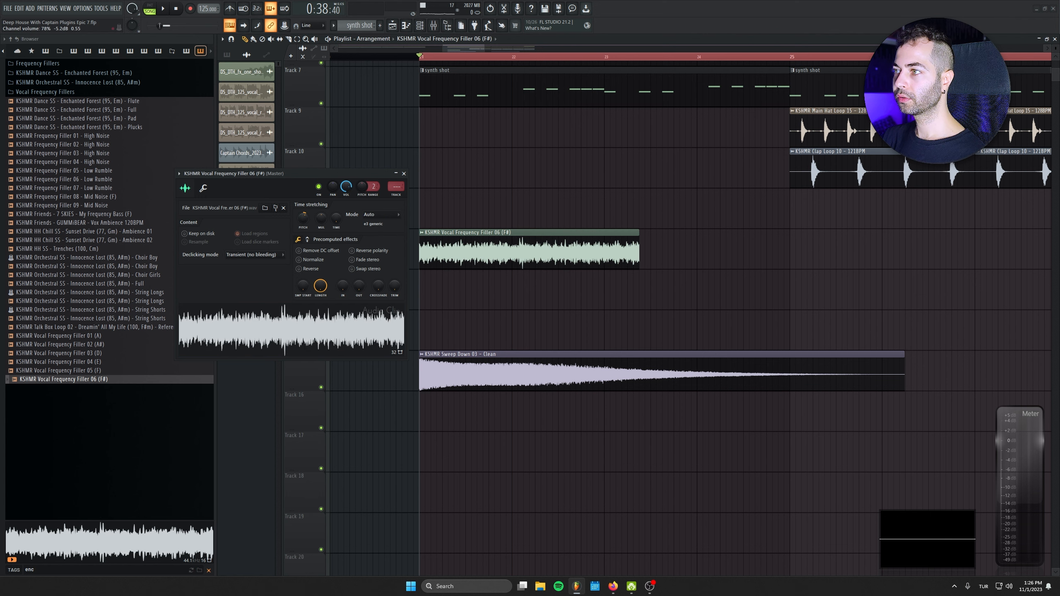
left_click(404, 173)
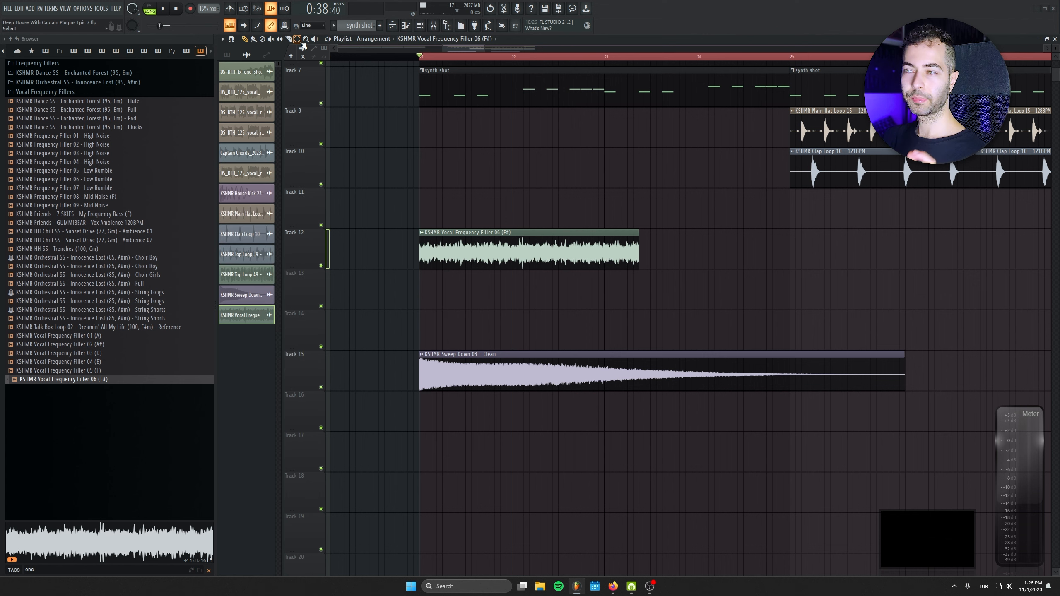
- Shorten the vocal filler clip on Track 12 to one bar and repeat it back to back from bar 21
key("space")
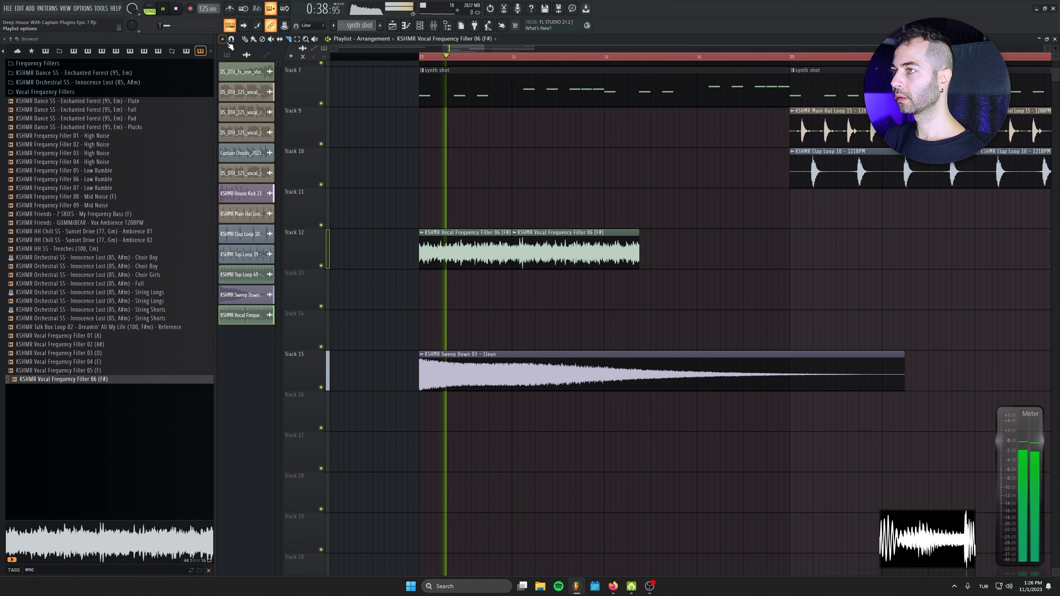
left_click_drag(638, 250, 512, 251)
key("space")
left_click(529, 246)
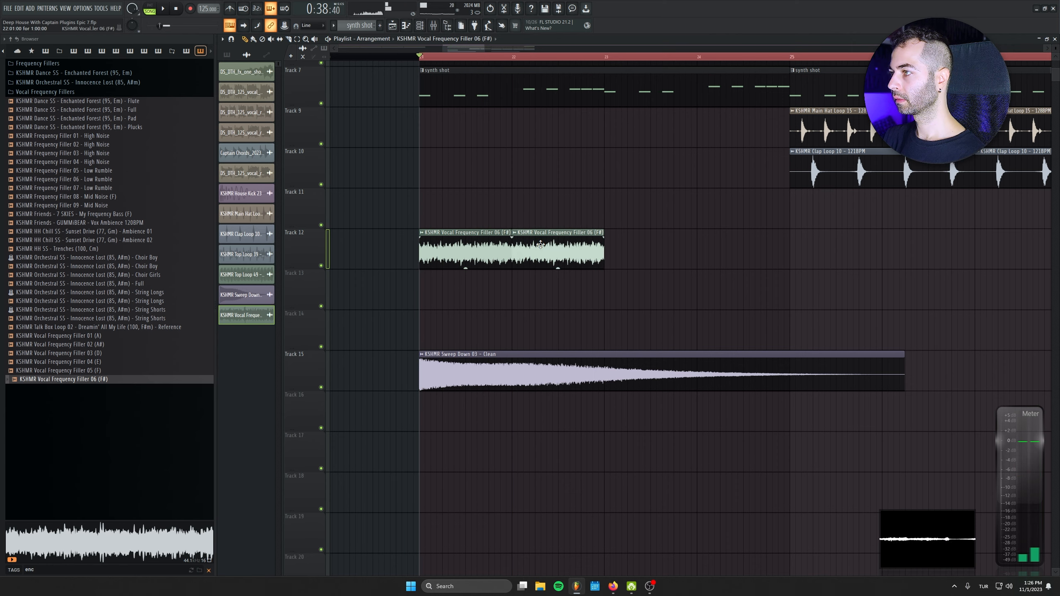
key("space")
mouse_move(684, 251)
left_mouse_down()
mouse_move(472, 251)
mouse_move(667, 251)
mouse_move(656, 251)
left_mouse_up()
mouse_move(903, 250)
left_mouse_down()
mouse_move(458, 254)
mouse_move(944, 254)
mouse_move(500, 258)
mouse_move(774, 261)
left_mouse_up()
- Fill Track 12 through the drop with KSHMR Vocal Frequency Filler 05 (F) clips and lower their clip gain to -11.0 dB
scroll(532, 294, "down", 4)
key("ctrl+z")
left_click_drag(510, 256, 758, 253)
left_click_drag(930, 239, 503, 262)
left_click_drag(571, 267, 572, 295)
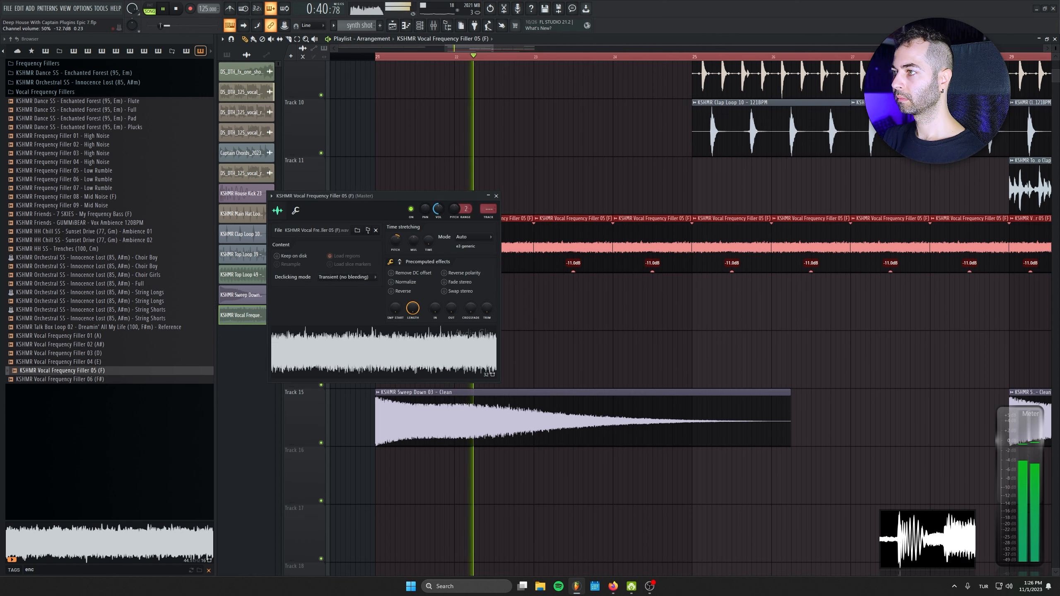
- Route the vocal filler channel to mixer insert 62 and name that insert Freq Filler
left_click_drag(438, 208, 488, 196)
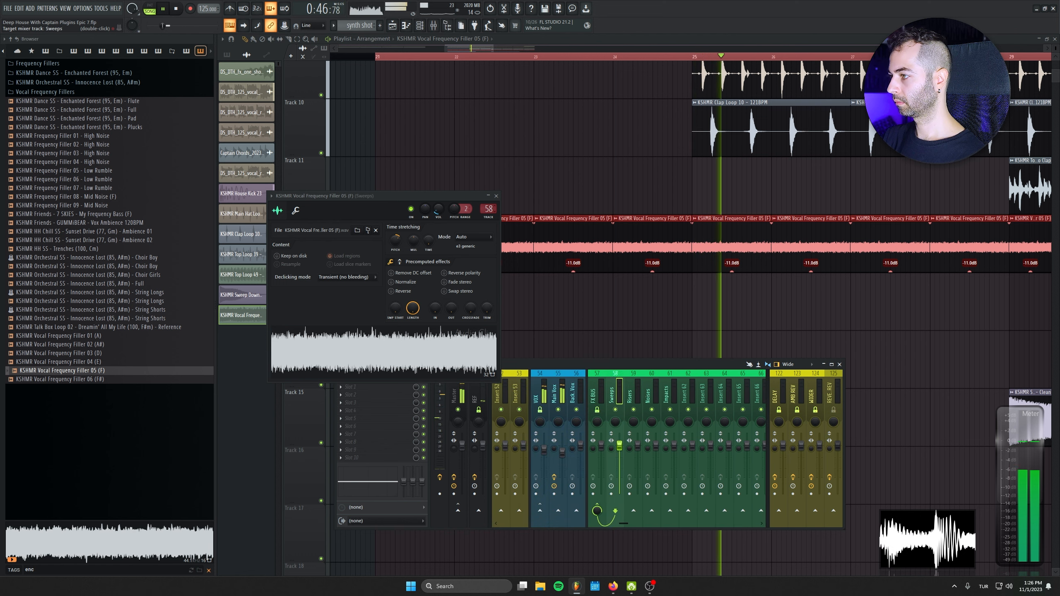
double_click(689, 387)
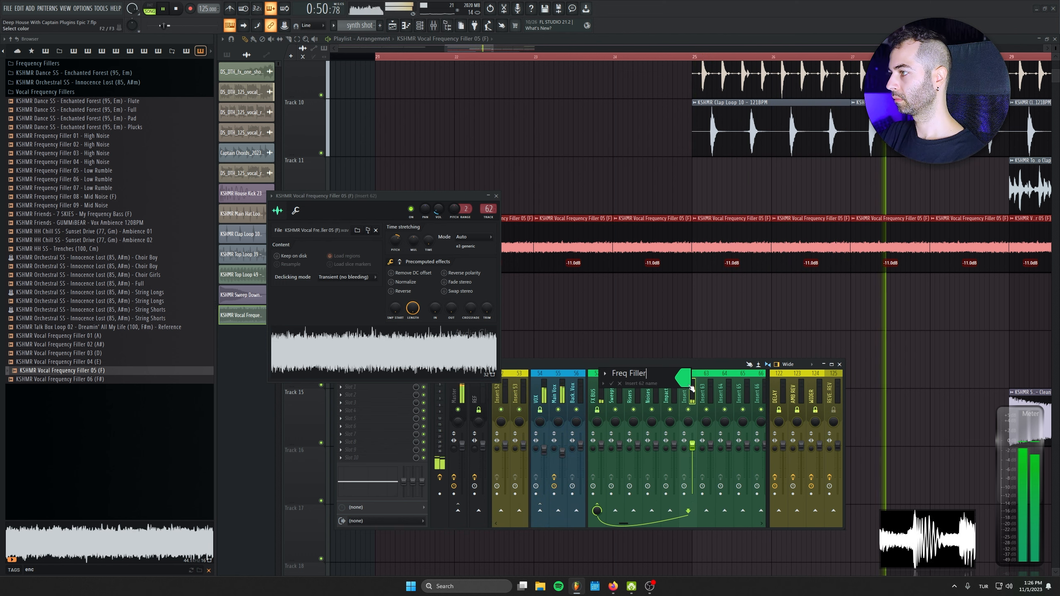
type("Freq Filler")
key("Return")
key("ctrl+s")
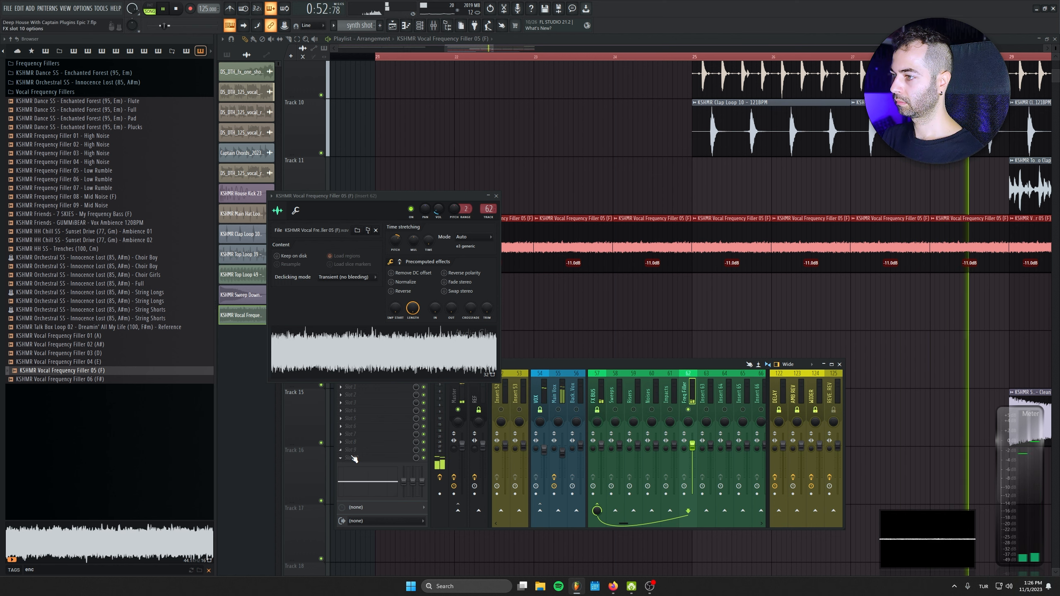
- Add Kickstart 2 to the Freq Filler track's last effect slot with 1/4 sync and 64% mix
left_click(354, 458)
left_click(463, 487)
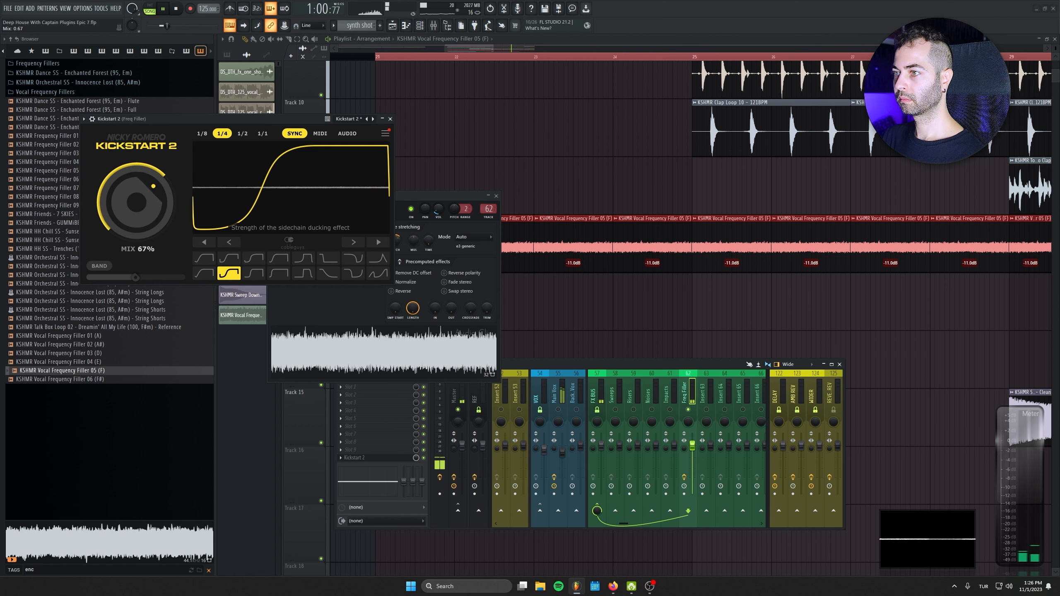
left_click(374, 414)
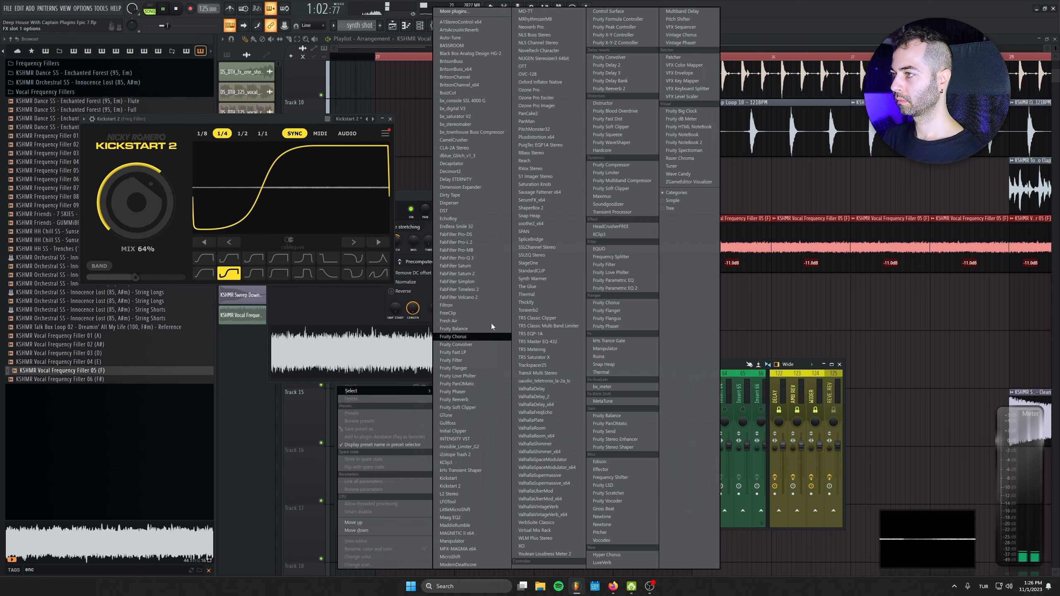
left_click(490, 260)
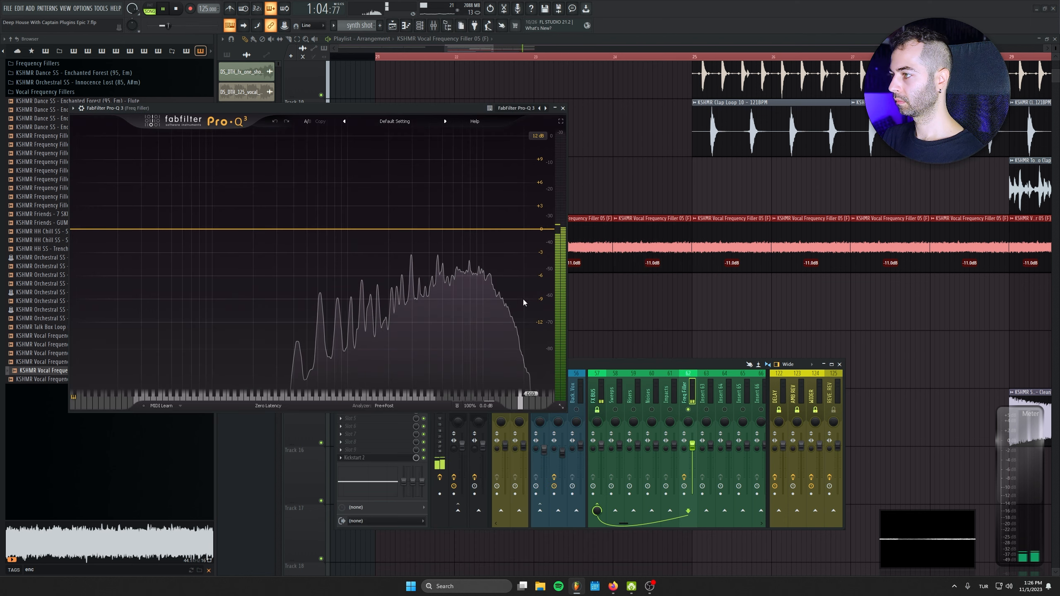
key("ctrl+z")
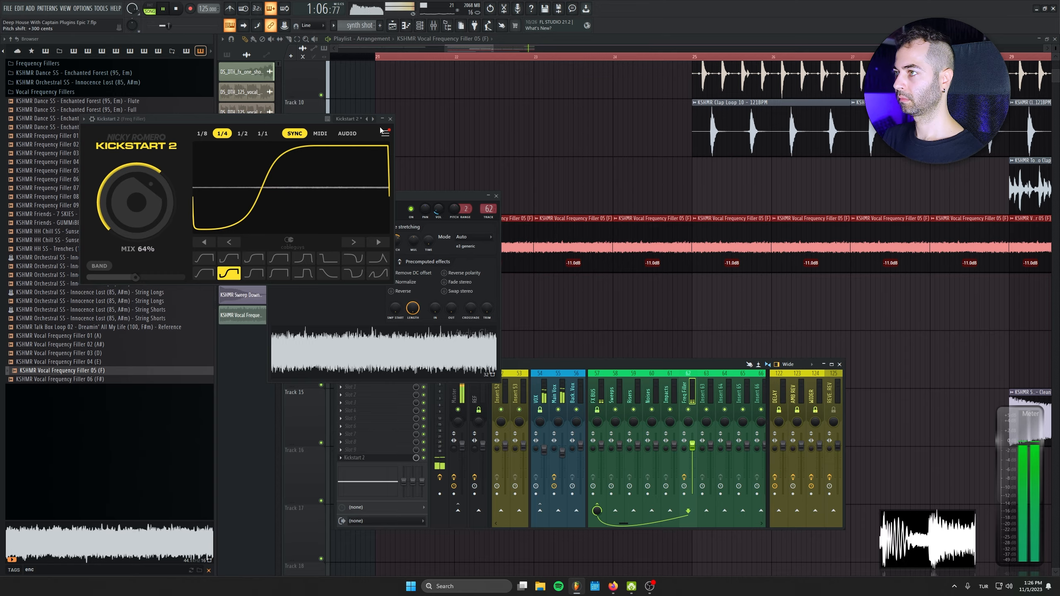
- Close the plugin, channel and mixer windows and delete the last vocal filler clip of each eight-bar section on Track 12
left_click(390, 119)
left_click(496, 196)
key("F9")
scroll(500, 317, "down", 5)
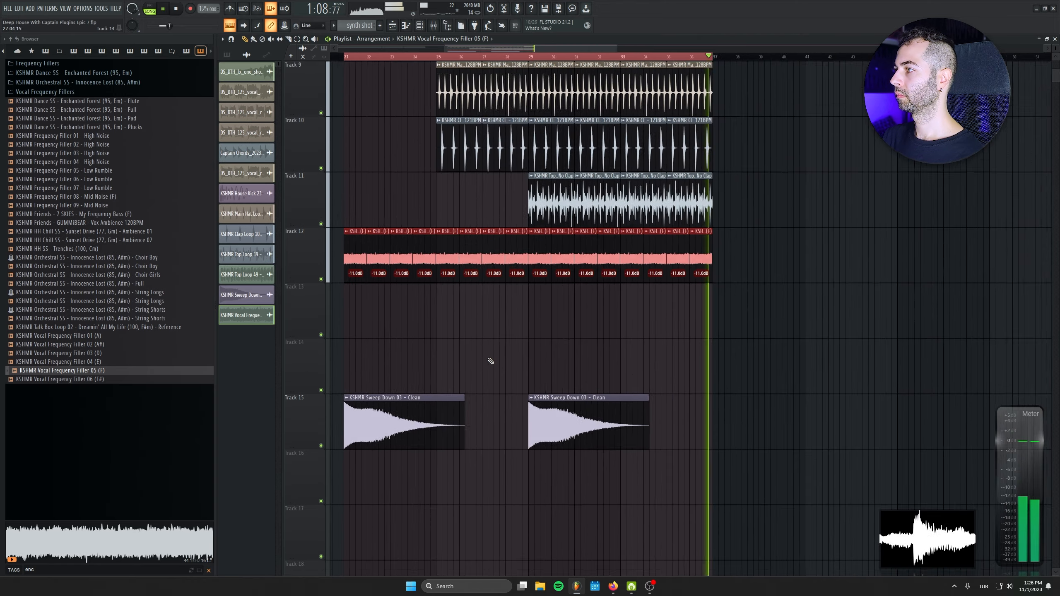
key("space")
right_click(714, 272)
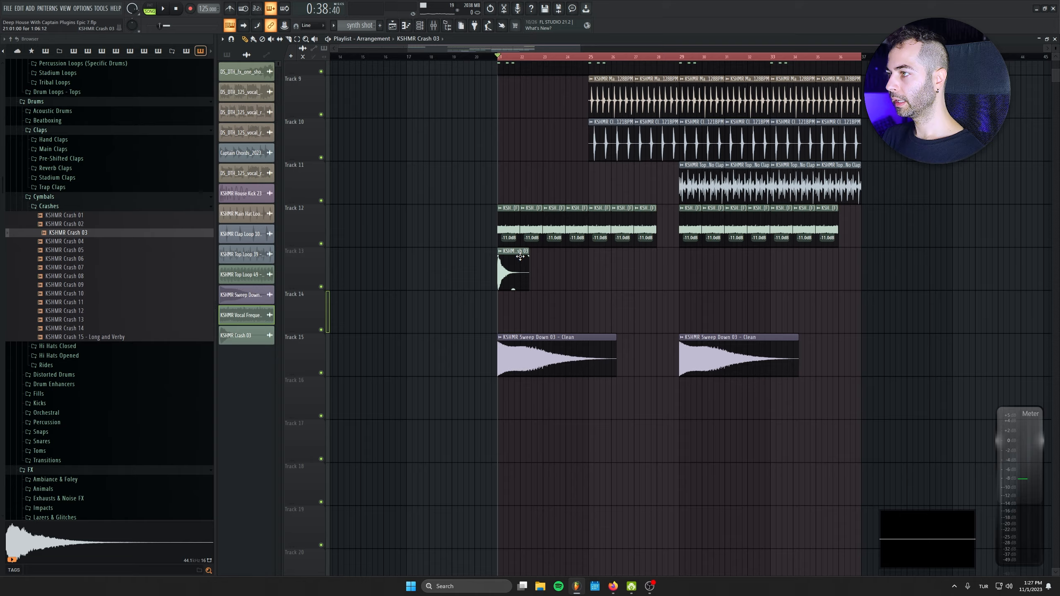
- Place KSHMR Crash 03 on Track 13 at bar 21 and copy it to bar 29
left_click_drag(516, 271, 516, 267)
scroll(516, 267, "up", 3)
left_click_drag(899, 284, 850, 288)
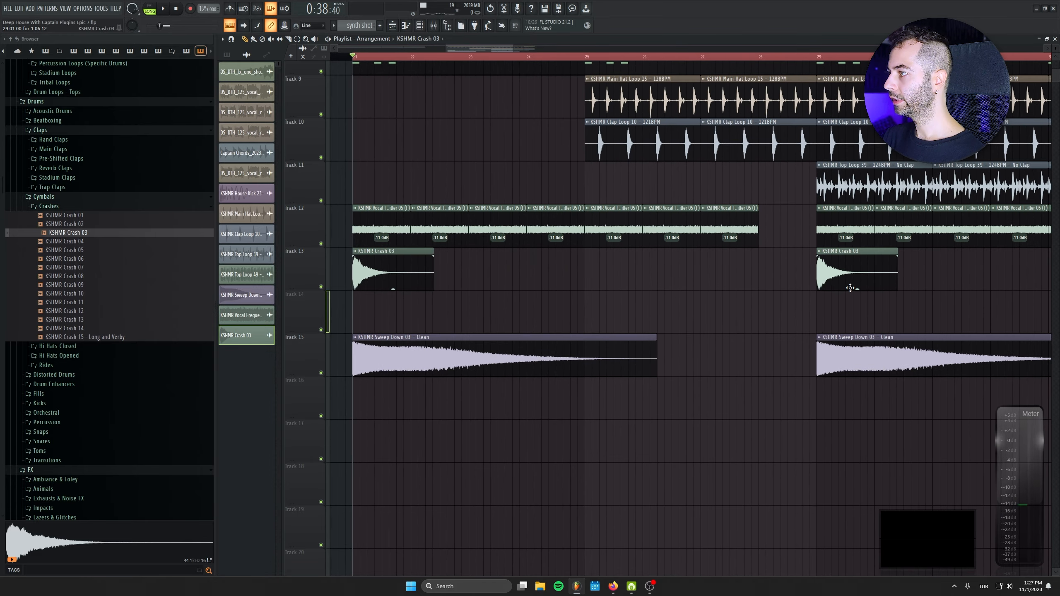
- Insert an empty track above the sweep clips and add another Crash 03 clip on Track 14 at bar 21
right_click(314, 292)
left_click(330, 458)
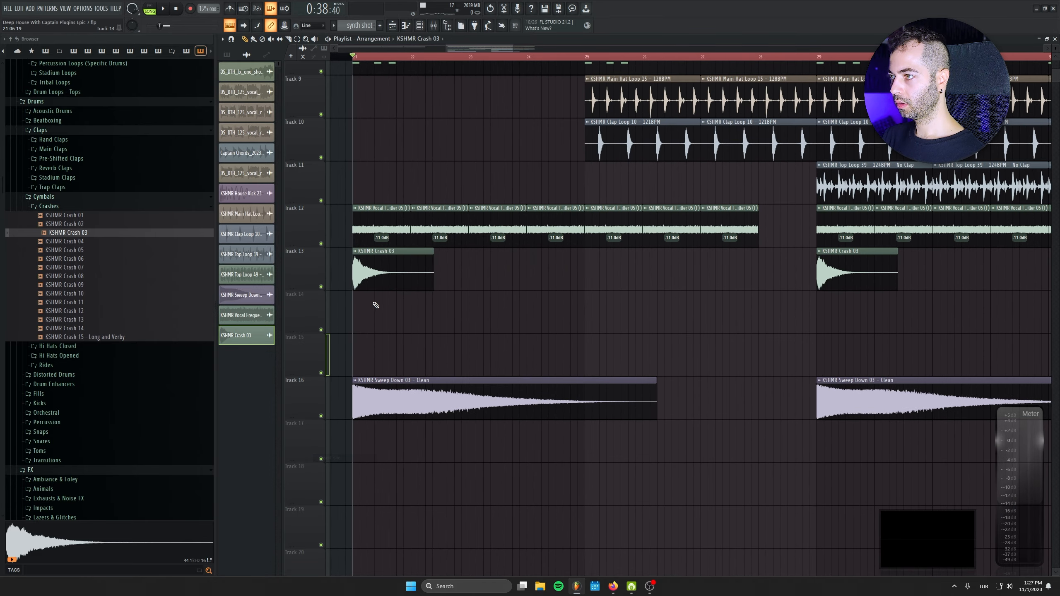
left_click(359, 297)
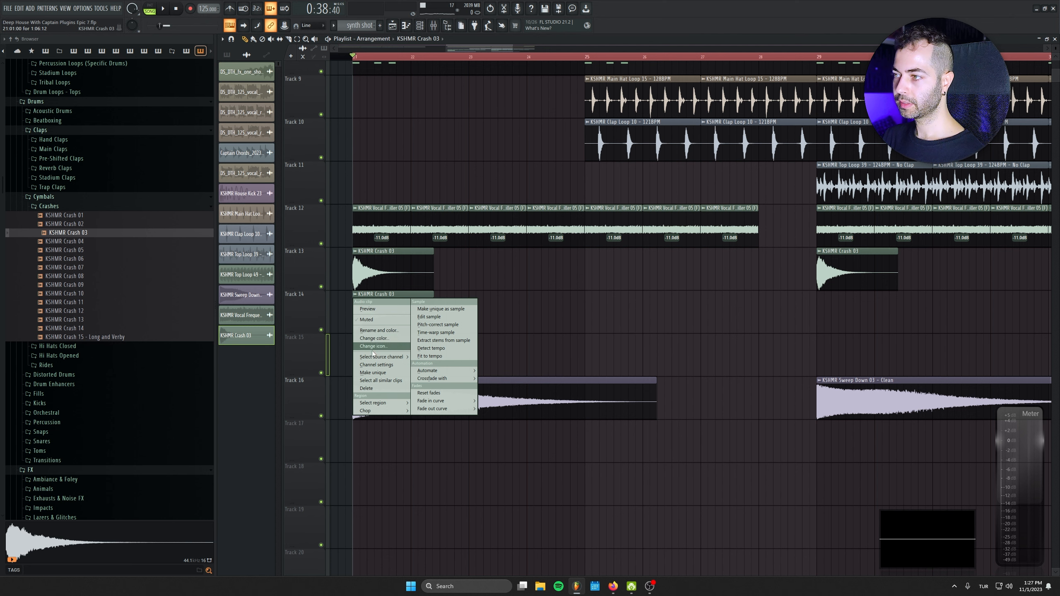
- Make the Track 14 crash clip unique and reverse its sample
left_click(382, 377)
double_click(376, 317)
left_click(158, 150)
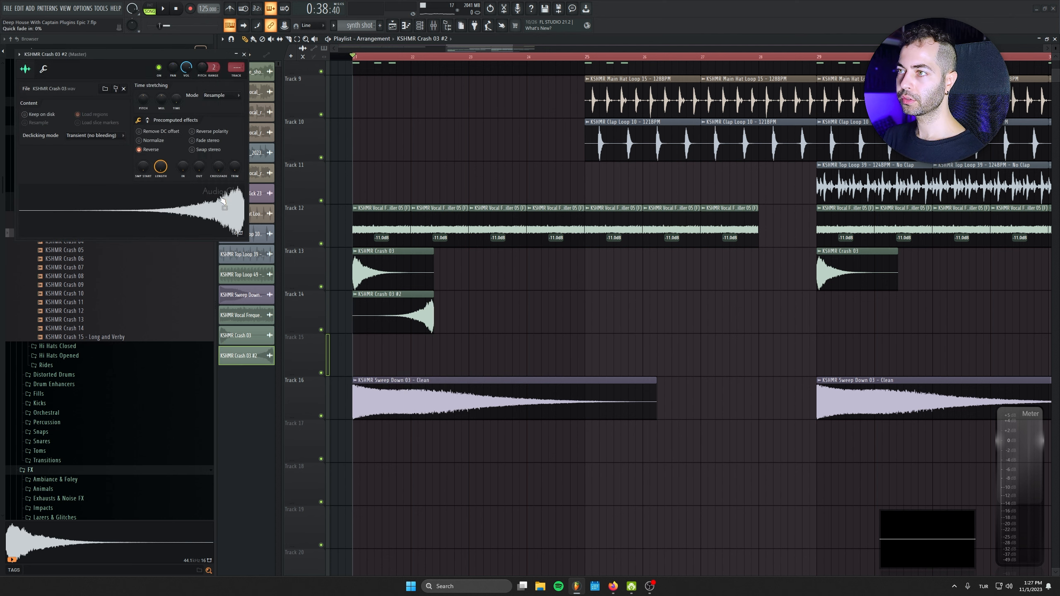
- Move the reversed crash so it leads into bar 21 and trim it to one bar starting at bar 20
left_click_drag(396, 317, 435, 305)
scroll(436, 309, "up", 5)
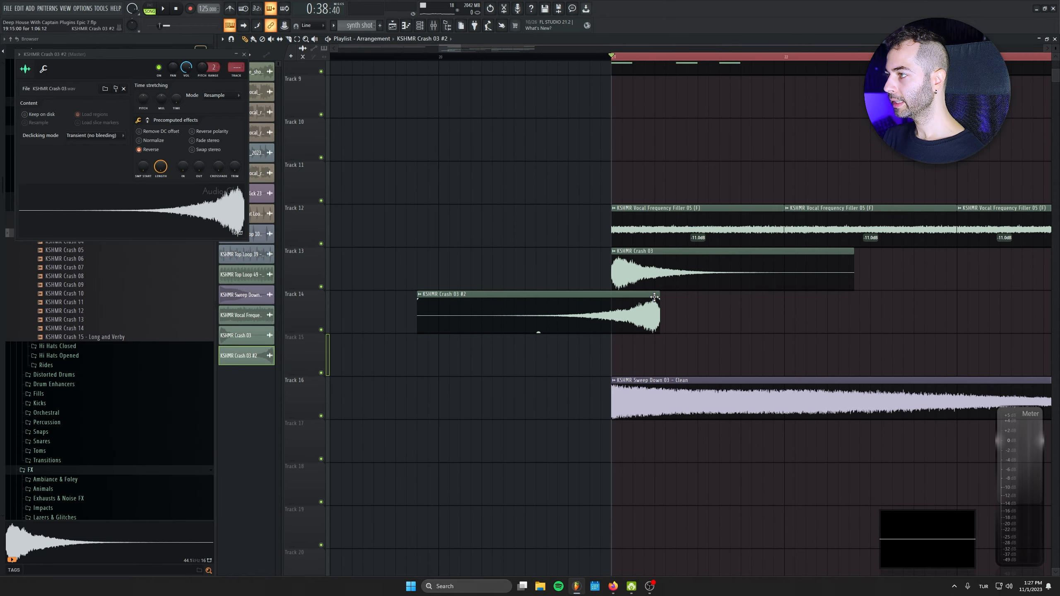
scroll(485, 410, "down", 4)
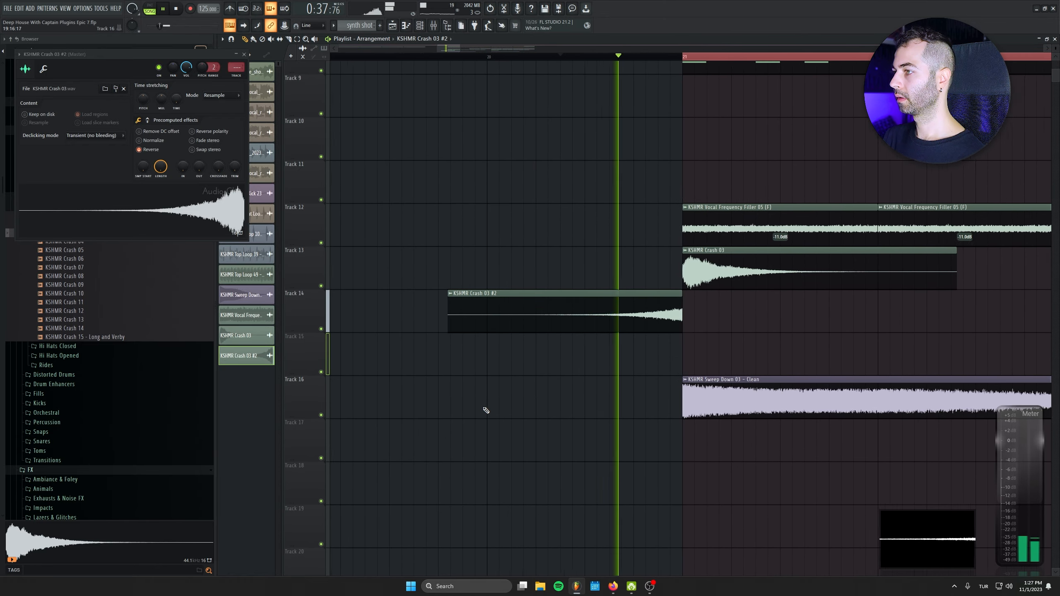
left_click_drag(471, 322, 490, 323)
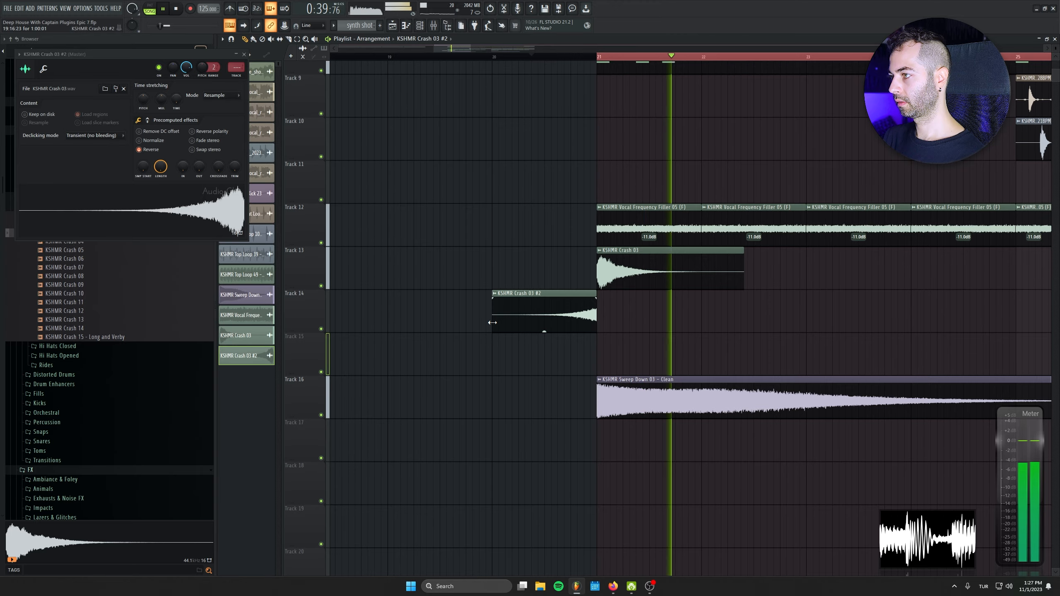
scroll(459, 330, "up", 6)
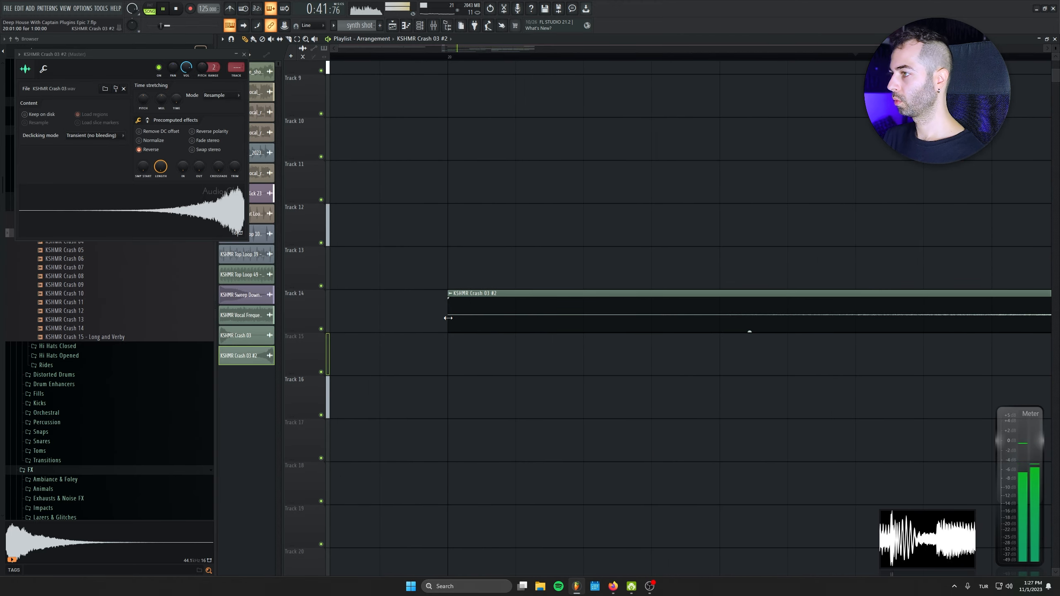
scroll(355, 388, "down", 6)
- Set the Crash 03 channel volume to 61%, copy the reversed crash to bar 28 on Track 14, and close the channel settings
double_click(602, 285)
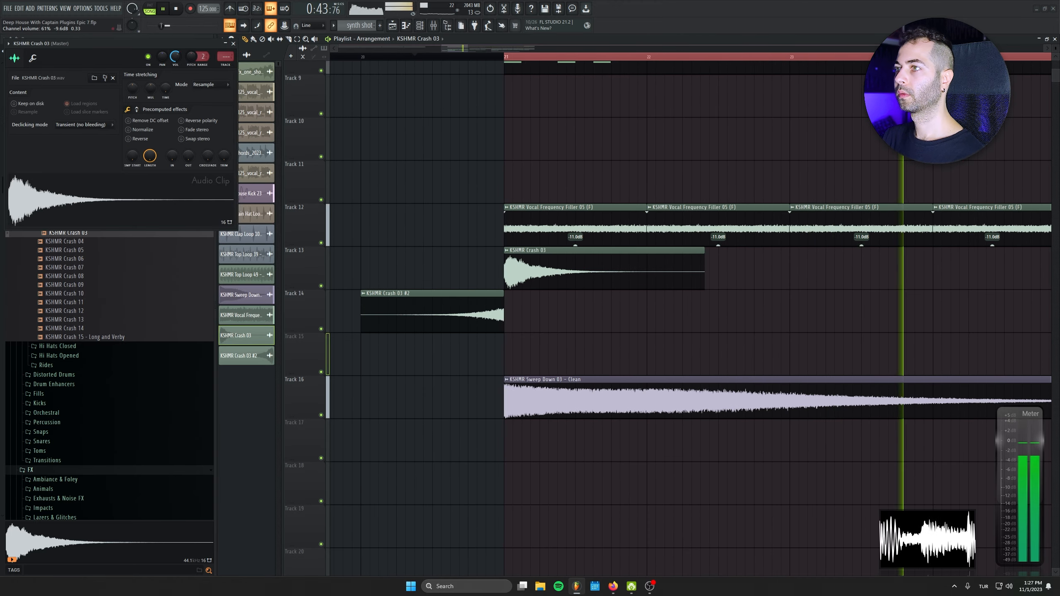
left_click_drag(535, 355, 360, 318)
scroll(359, 317, "down", 5)
left_click(341, 286)
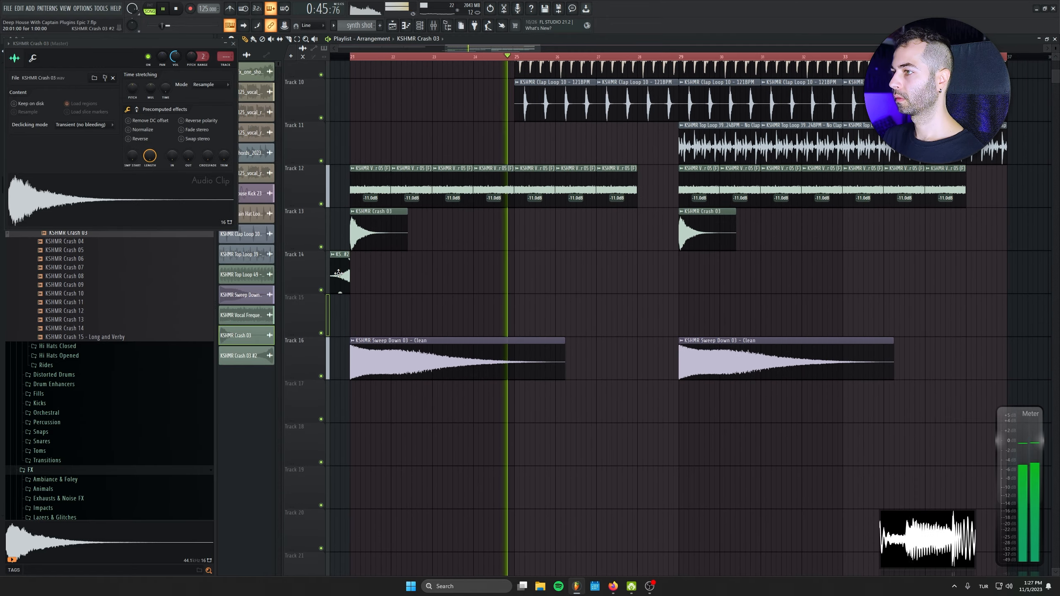
left_click(669, 282)
left_click_drag(627, 357, 700, 501)
scroll(610, 419, "down", 2)
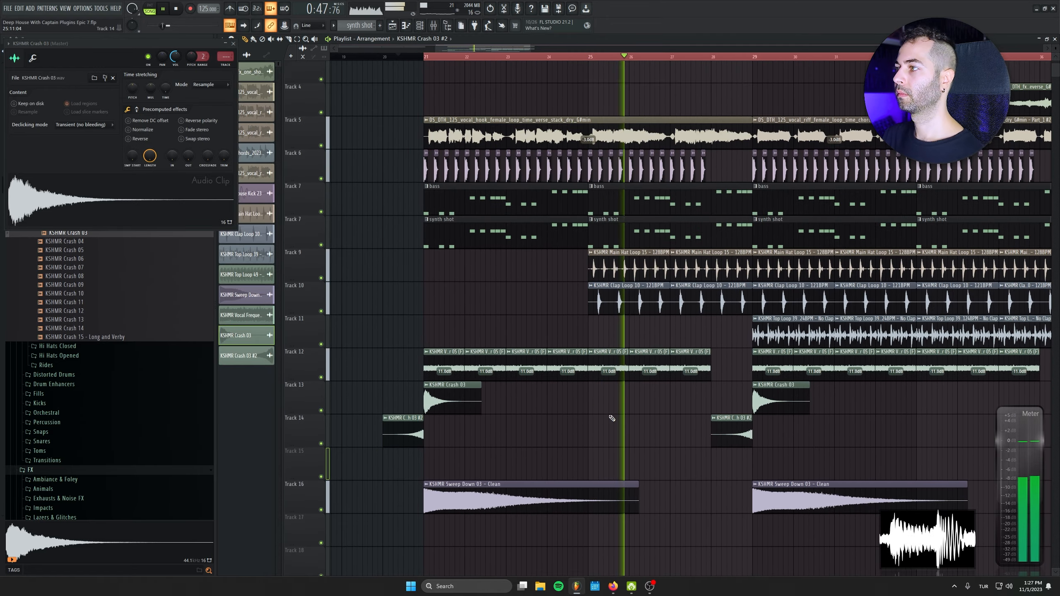
key("Escape")
left_click_drag(651, 196, 507, 216)
scroll(616, 251, "down", 3)
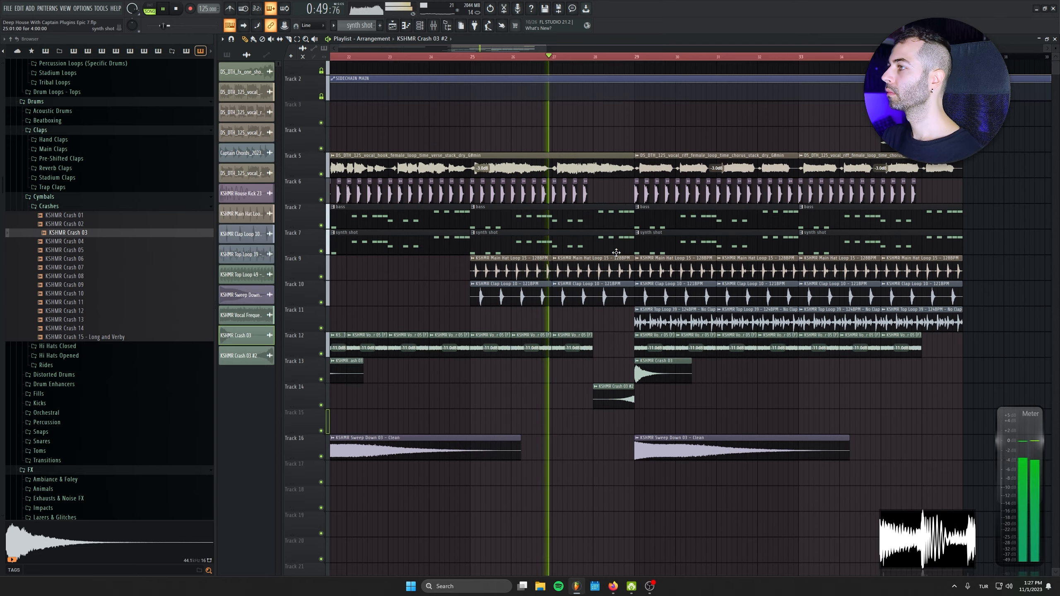
left_click(434, 25)
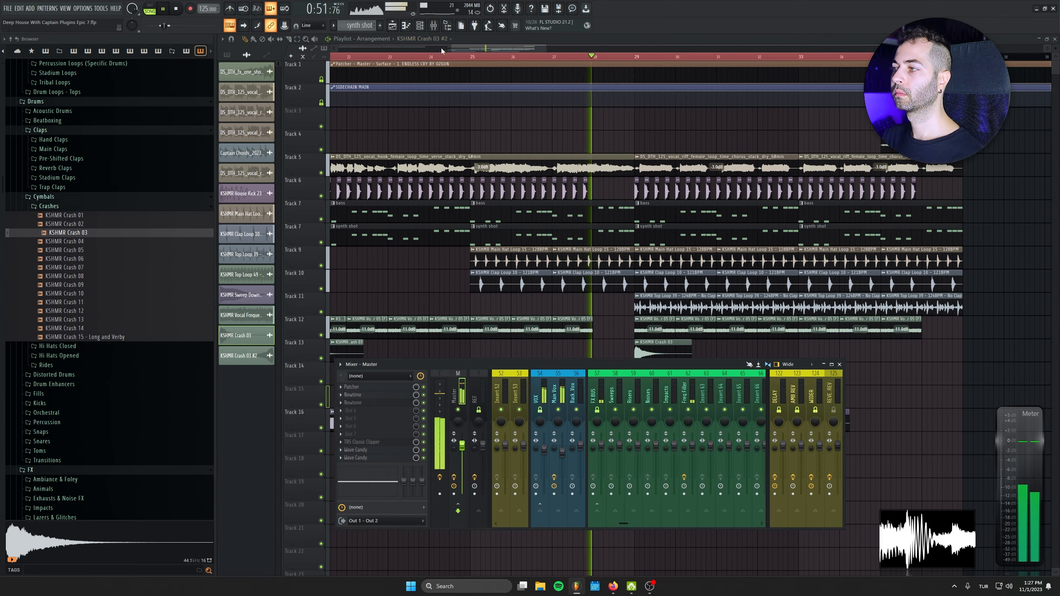
left_click(841, 362)
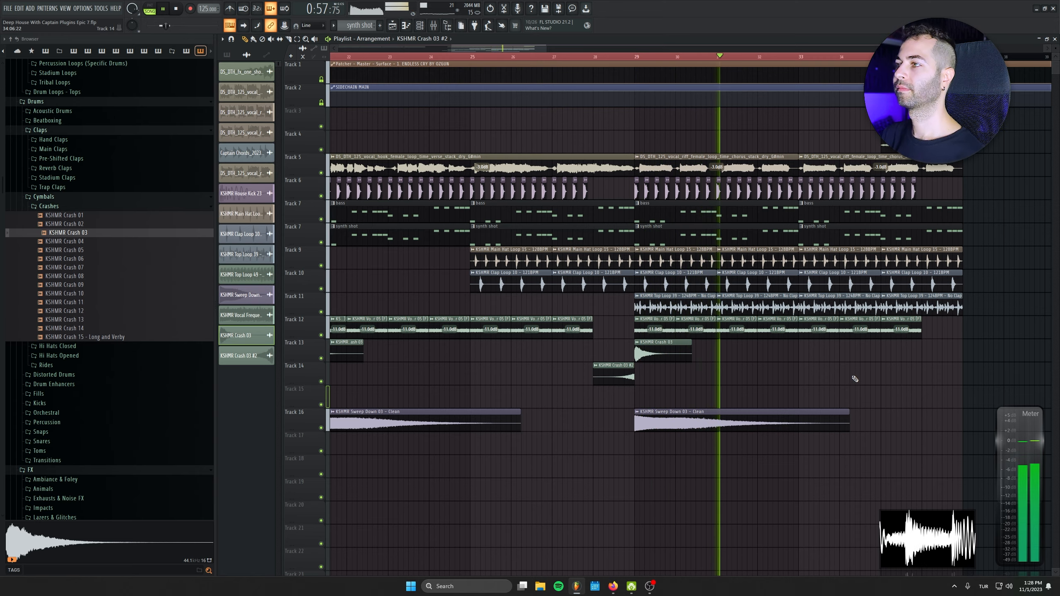
scroll(818, 386, "down", 3)
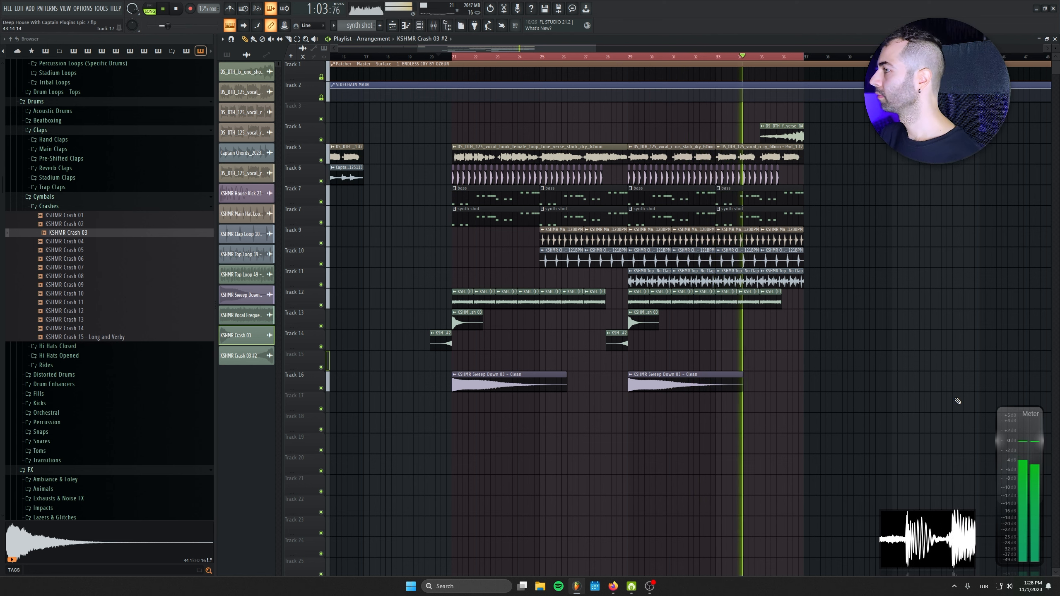
scroll(861, 380, "down", 1)
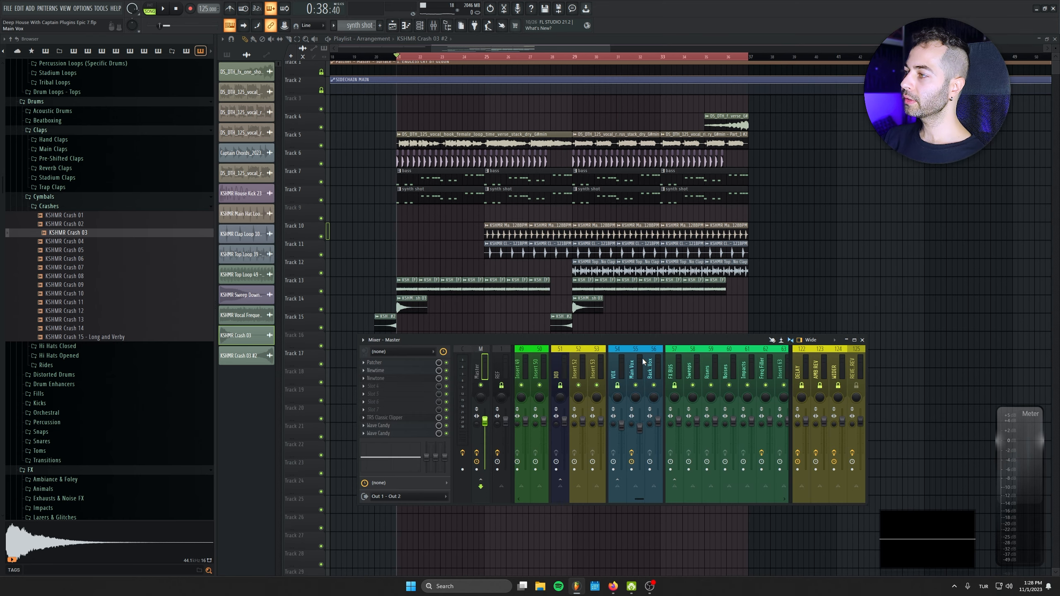
- Open Captain Chords Epic from the channel rack, audition its Pads sounds and apply the Pad Generator preset
scroll(642, 361, "up", 8)
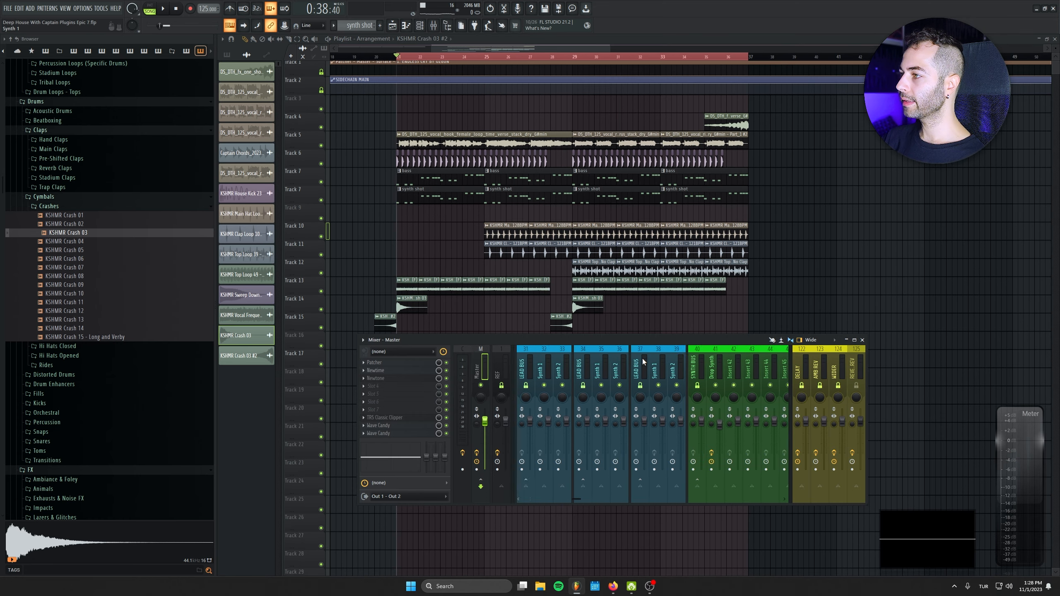
left_click(420, 25)
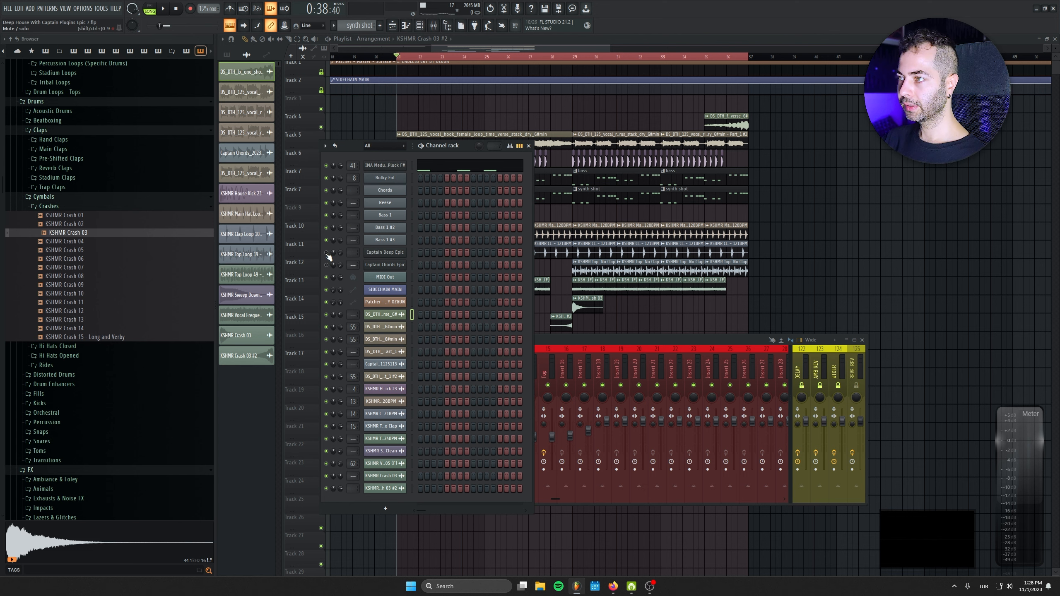
left_click(384, 267)
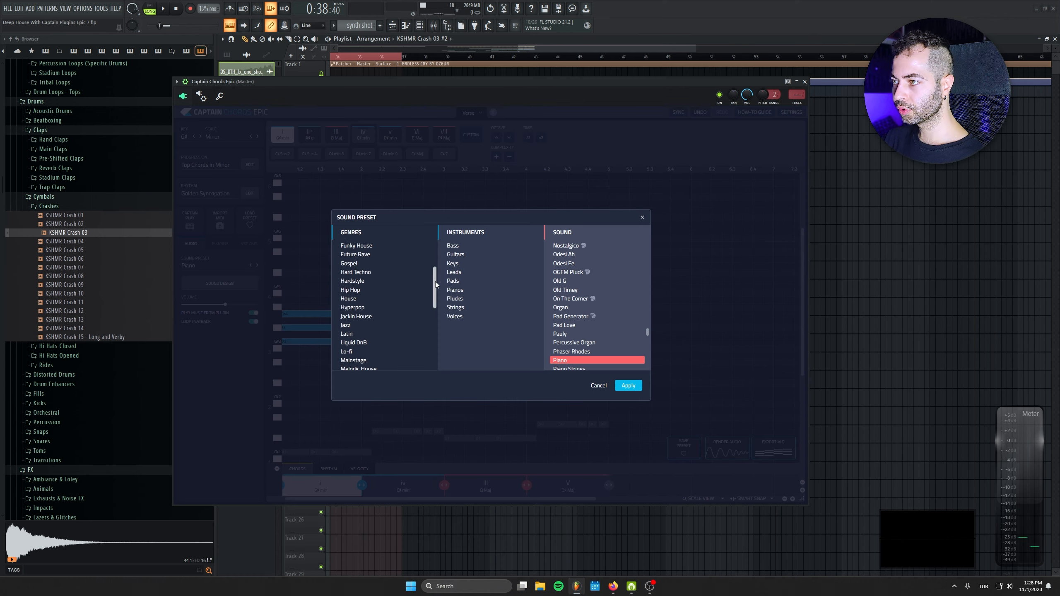
left_click(520, 283)
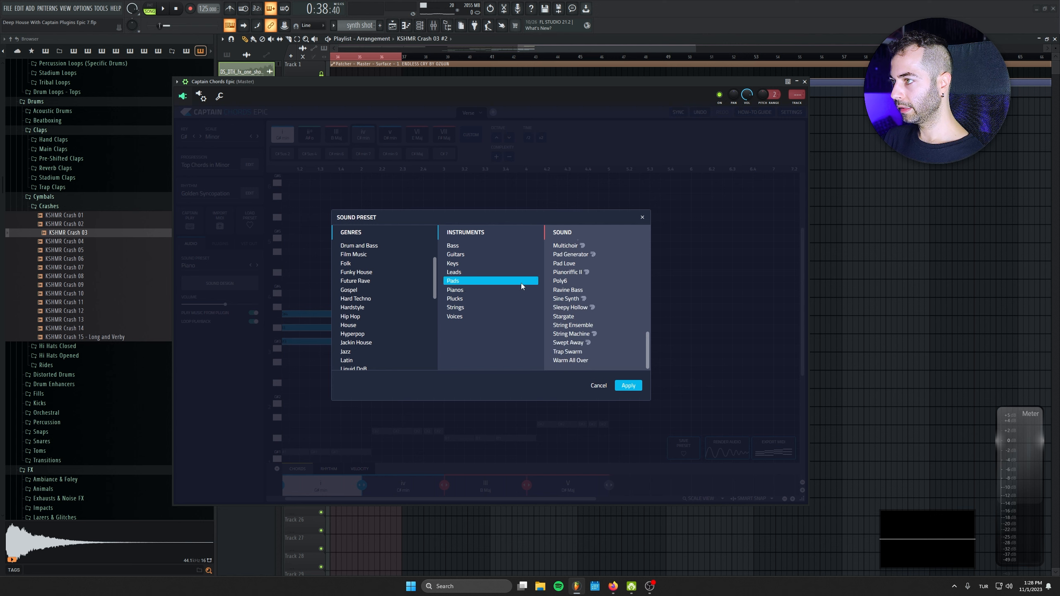
left_click(573, 246)
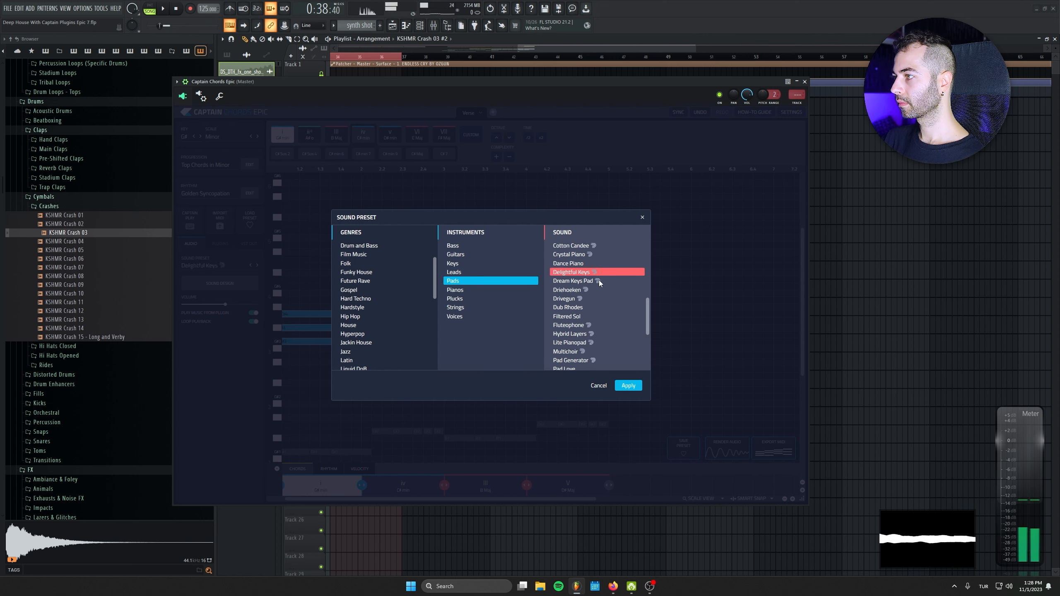
left_click(599, 280)
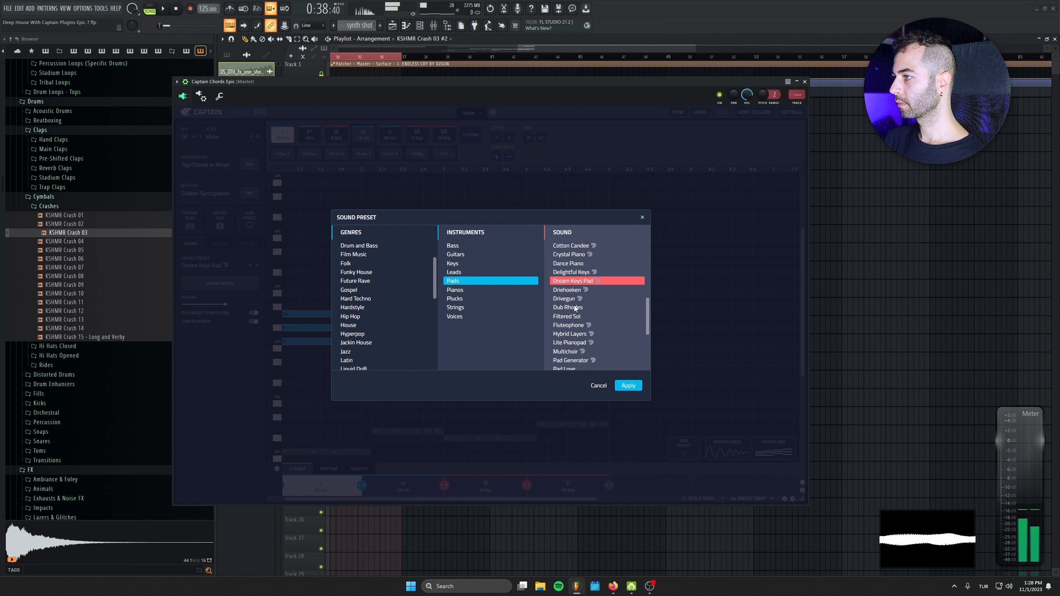
left_click(574, 317)
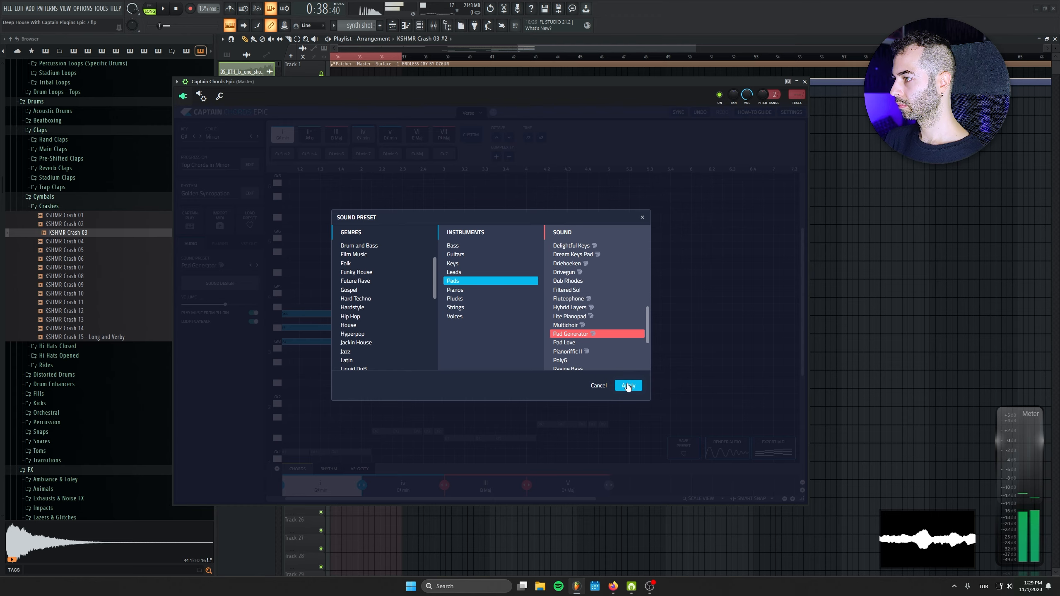
left_click(628, 386)
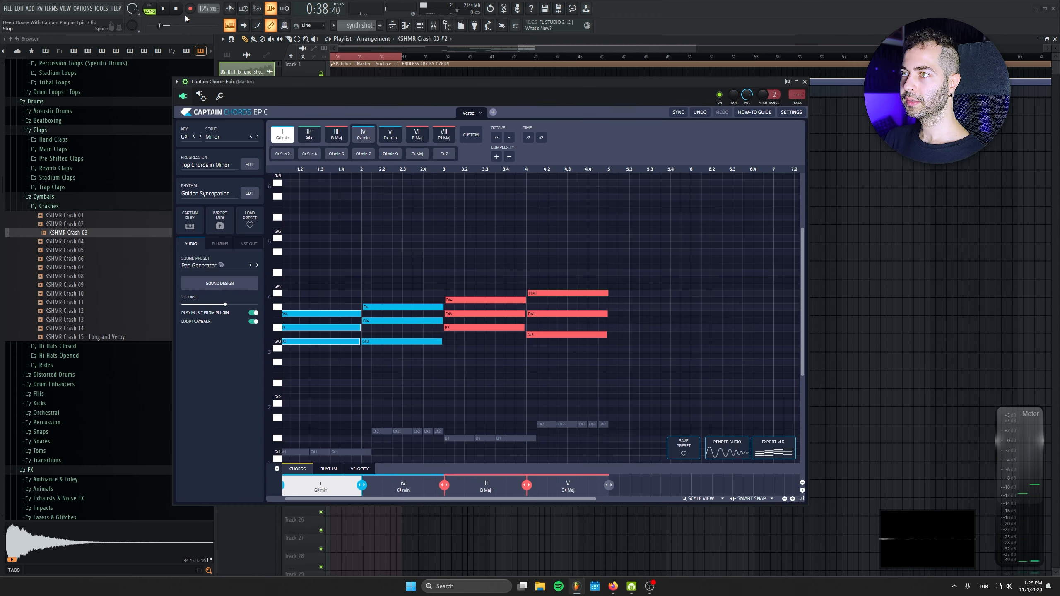
- Play the drop to hear the Pad Generator chords together with the arrangement
left_click_drag(449, 87, 454, 168)
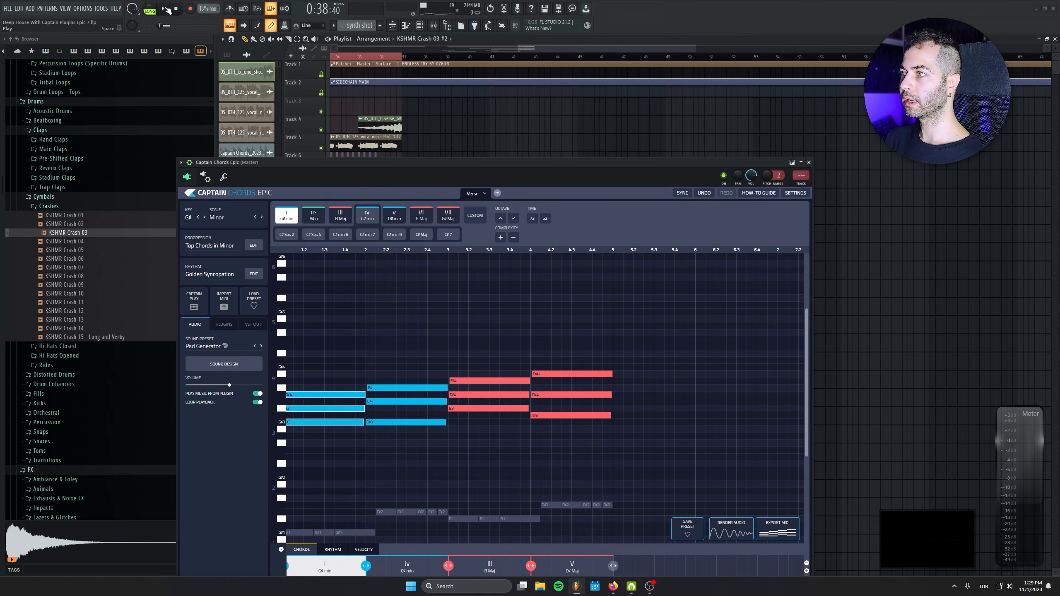
left_click(165, 10)
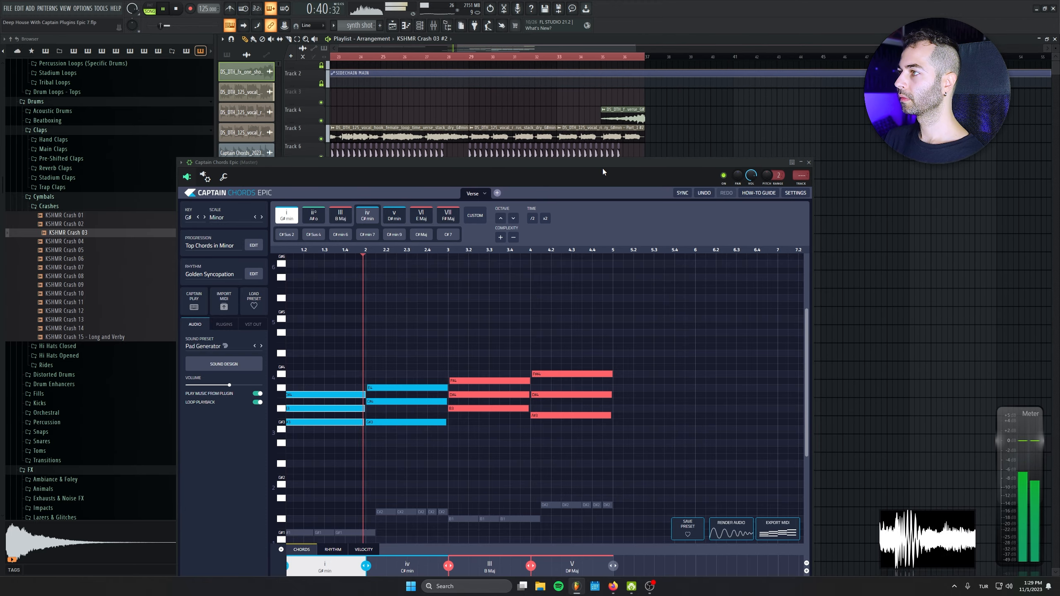
left_click_drag(603, 171, 602, 308)
scroll(475, 200, "down", 4)
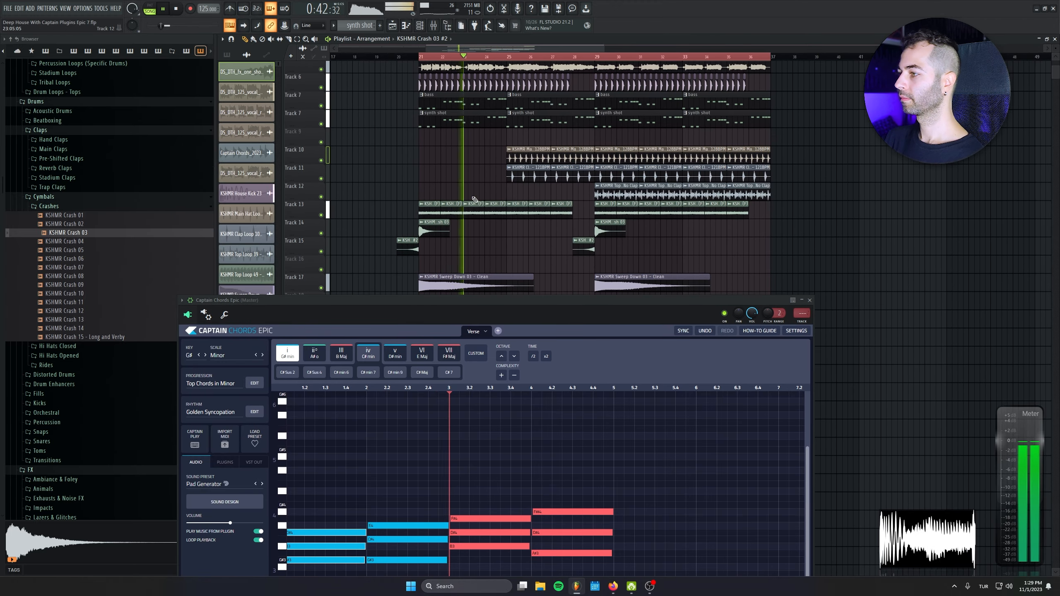
left_click_drag(542, 296, 458, 184)
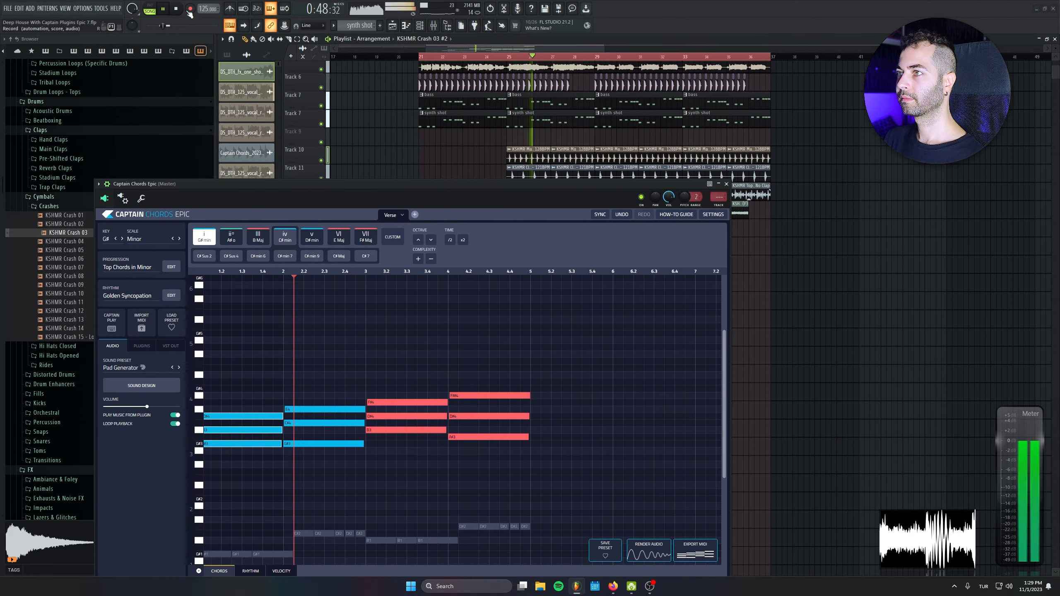
- Lower the Pad Generator's mod wheel to its minimum in the sound design settings, then stop playback
left_click(142, 385)
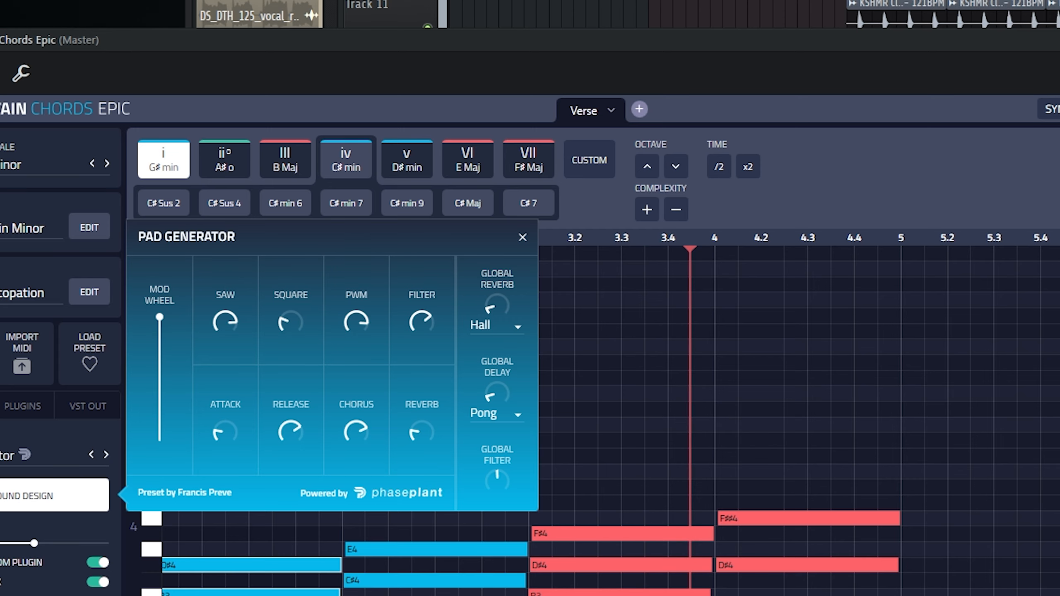
left_click_drag(156, 359, 158, 438)
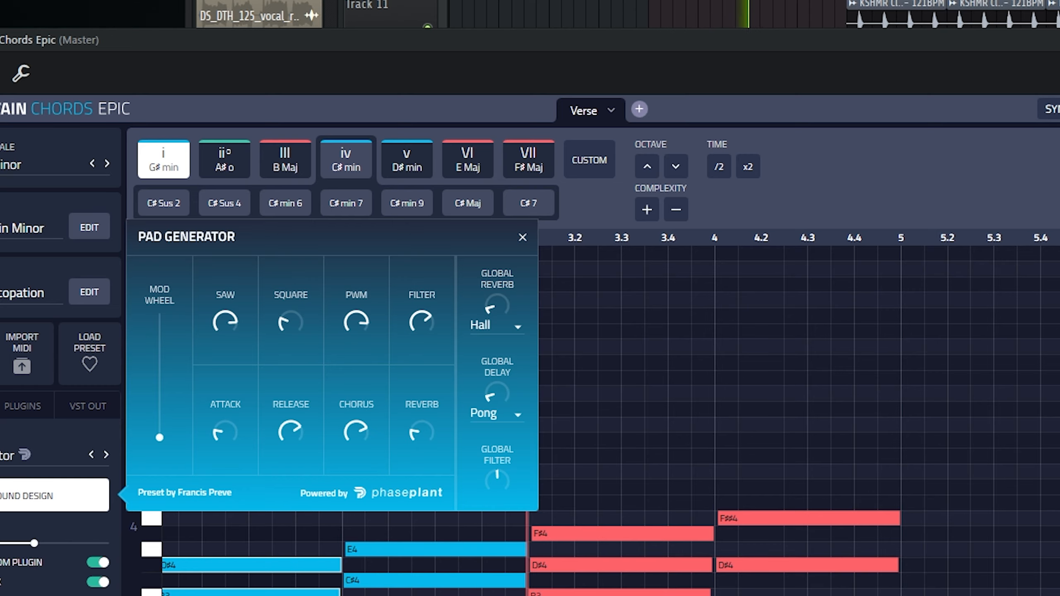
key("space")
left_click(29, 495)
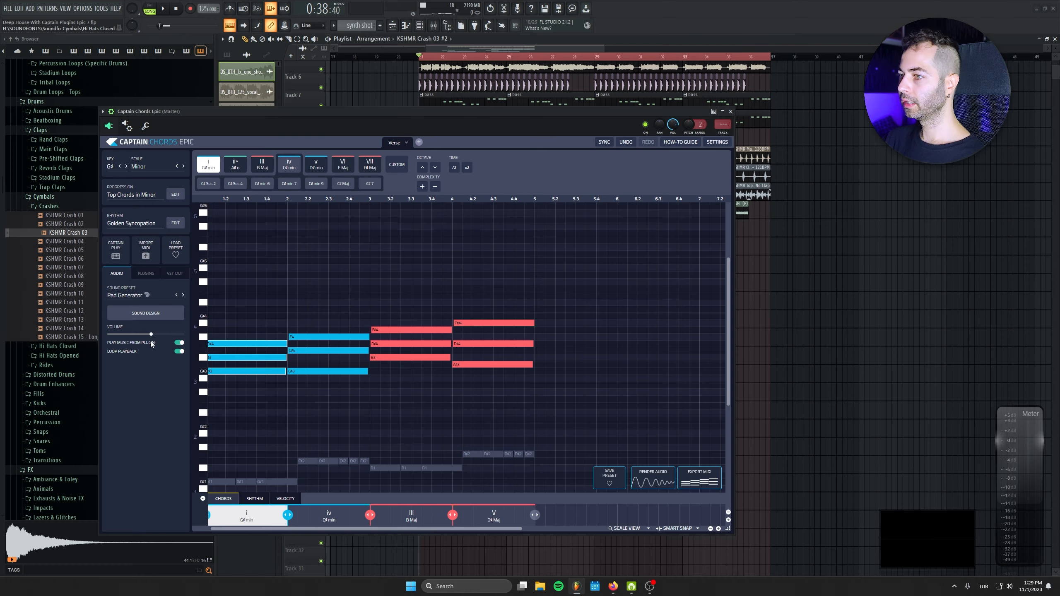
left_click(141, 313)
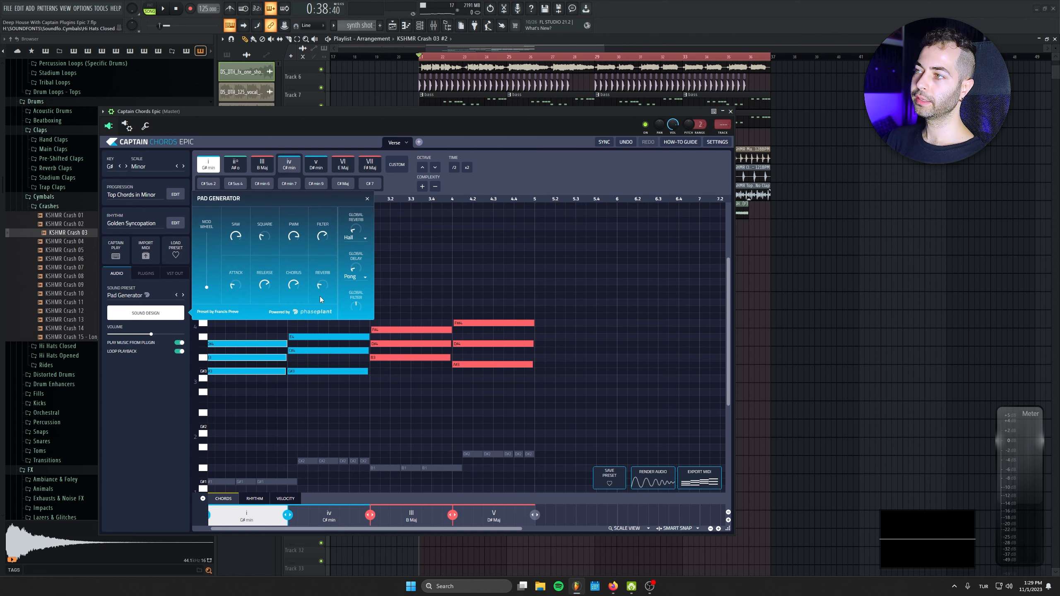
left_click(154, 401)
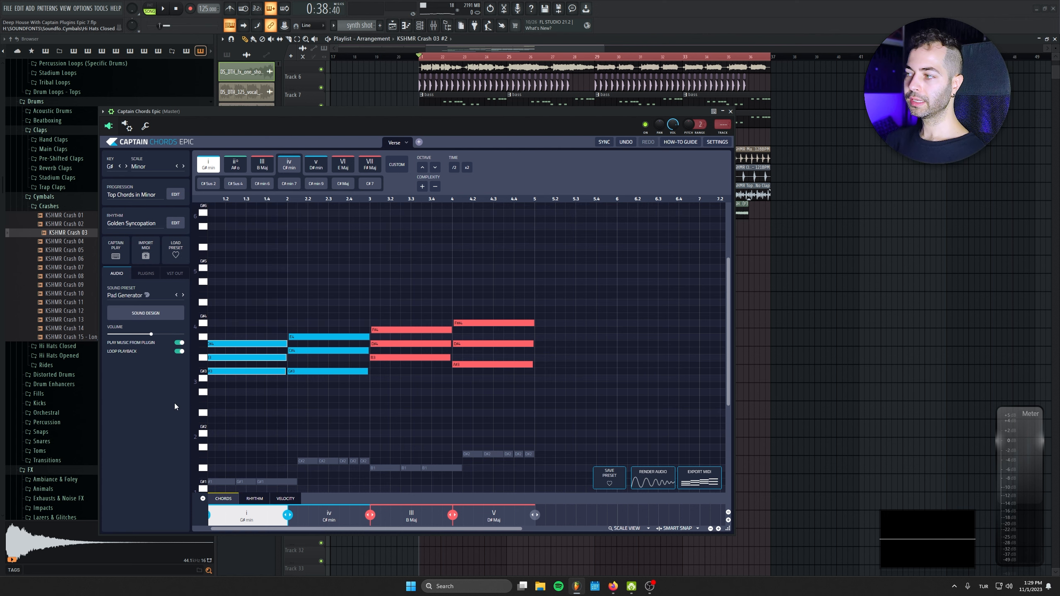
- Render the Captain Chords pad as an audio clip on Track 19 and place it at bar 21
left_click_drag(654, 481, 871, 320)
left_click(730, 112)
left_click(422, 26)
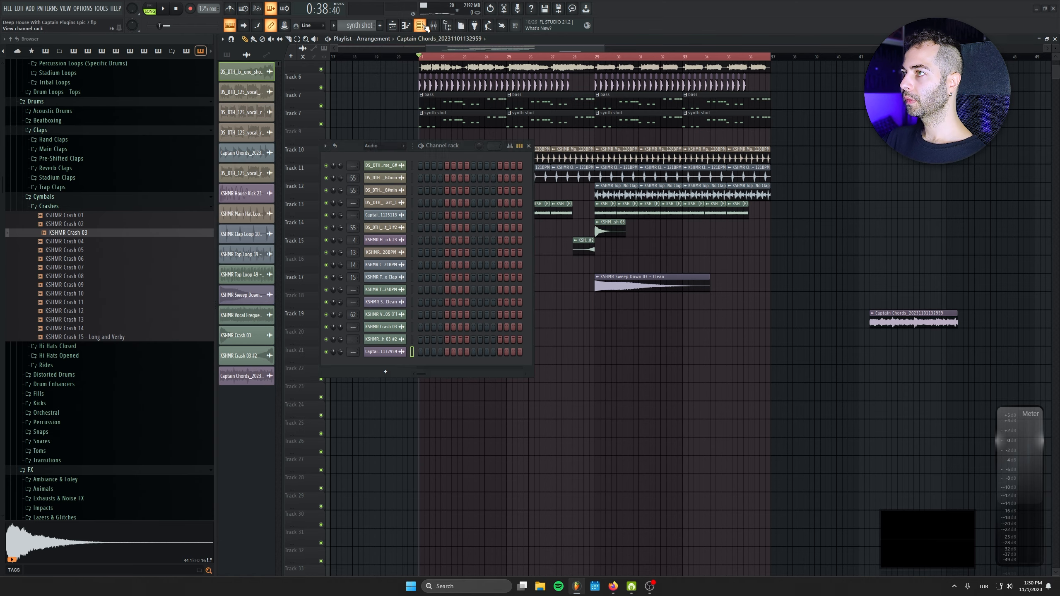
left_click(375, 154)
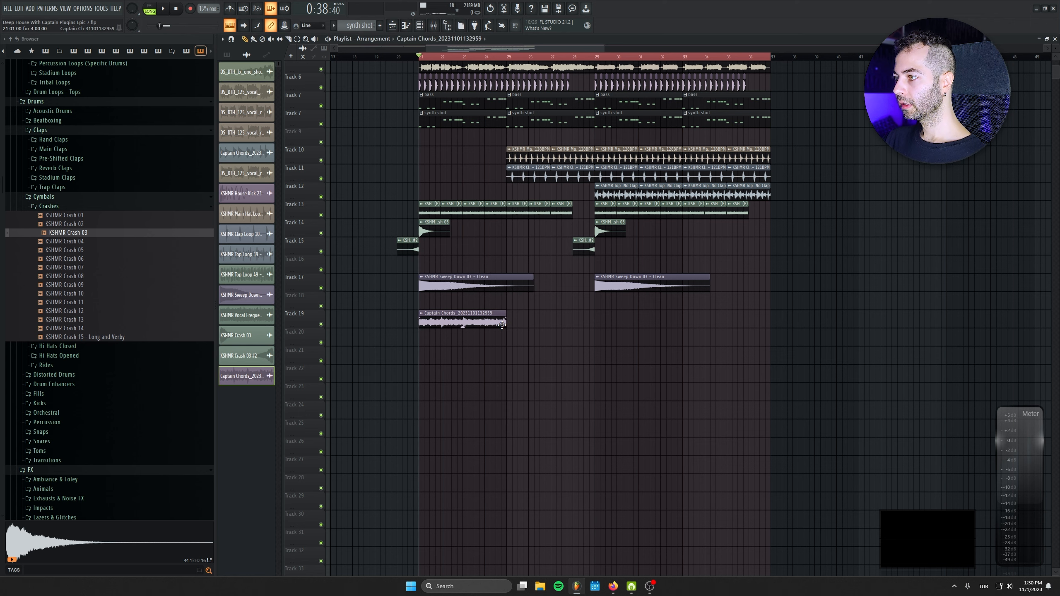
- Repeat the rendered chord clip back to back on Track 19 to fill the drop up to bar 37
scroll(476, 317, "up", 4)
left_click_drag(475, 316, 554, 319)
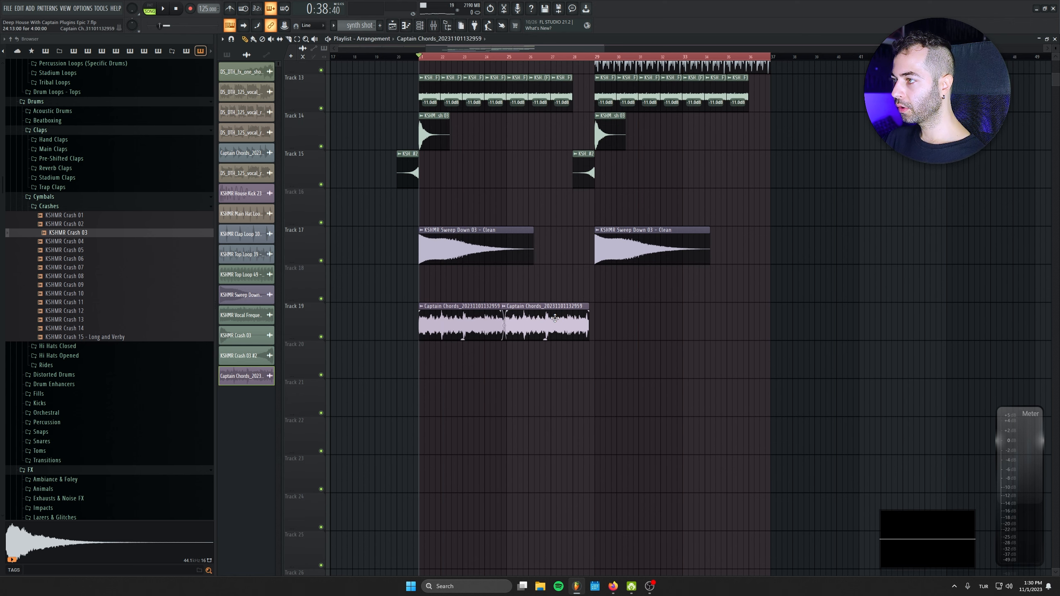
left_click(596, 325)
left_click(688, 325)
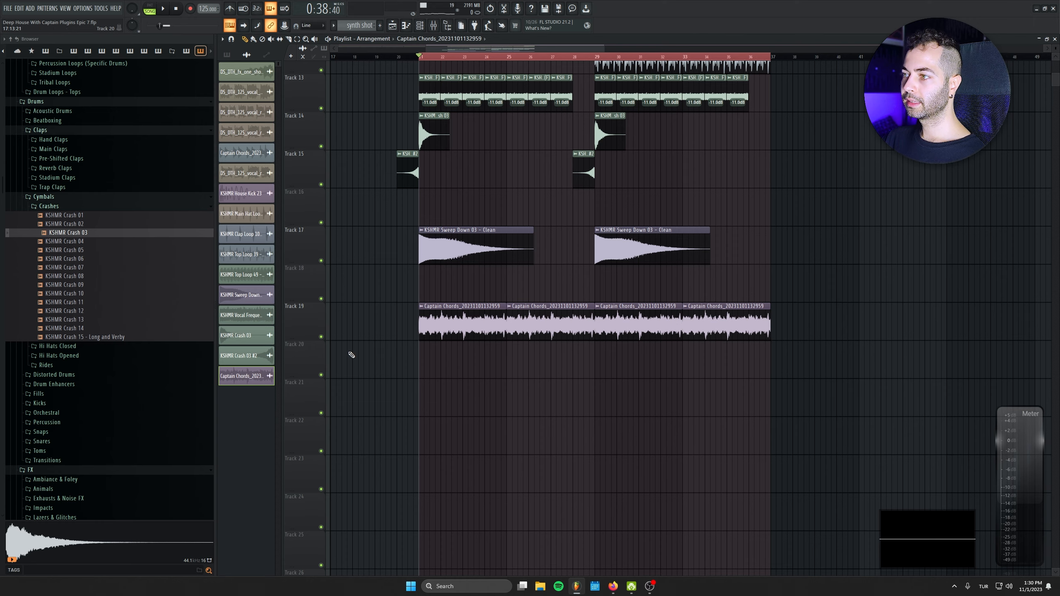
- Solo Track 19 and play the rendered pad clips on their own
right_click(321, 337)
right_click(320, 337)
key("space")
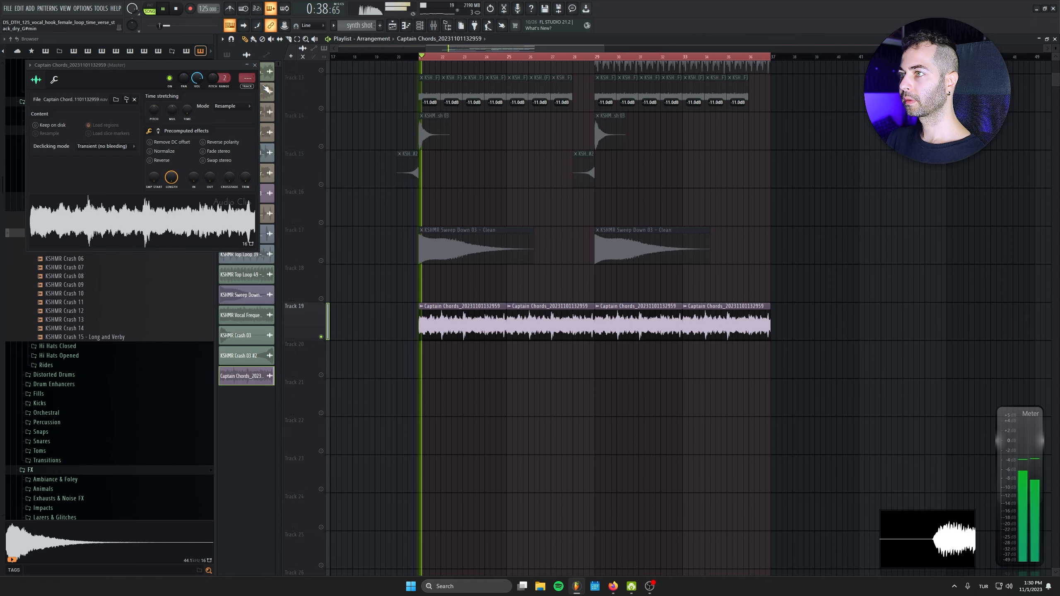
- Route the rendered chord clip's channel to mixer insert 42 and rename that insert Pads
double_click(247, 78)
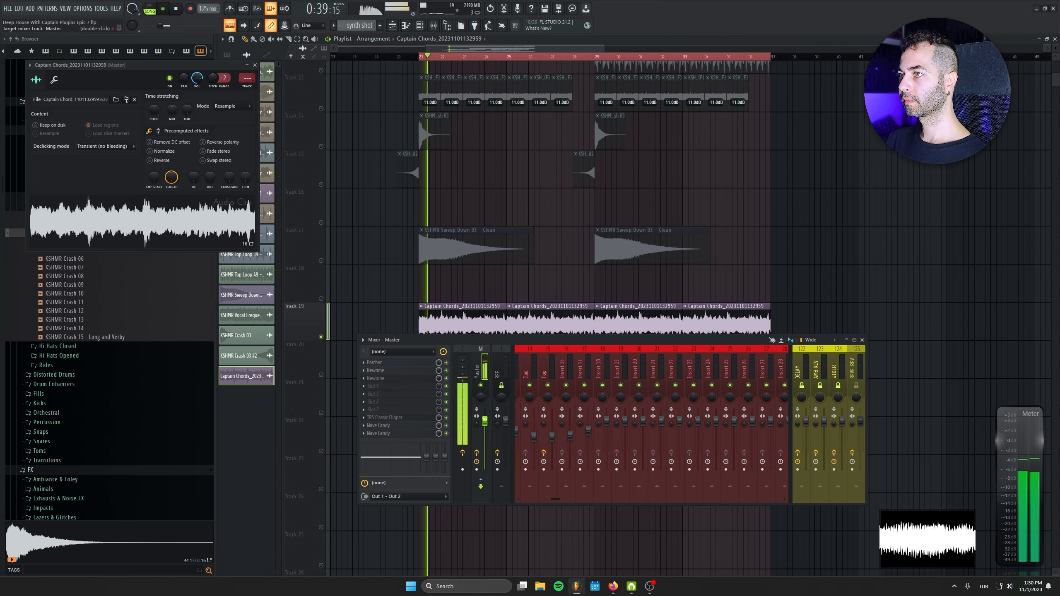
left_click_drag(247, 78, 247, 43)
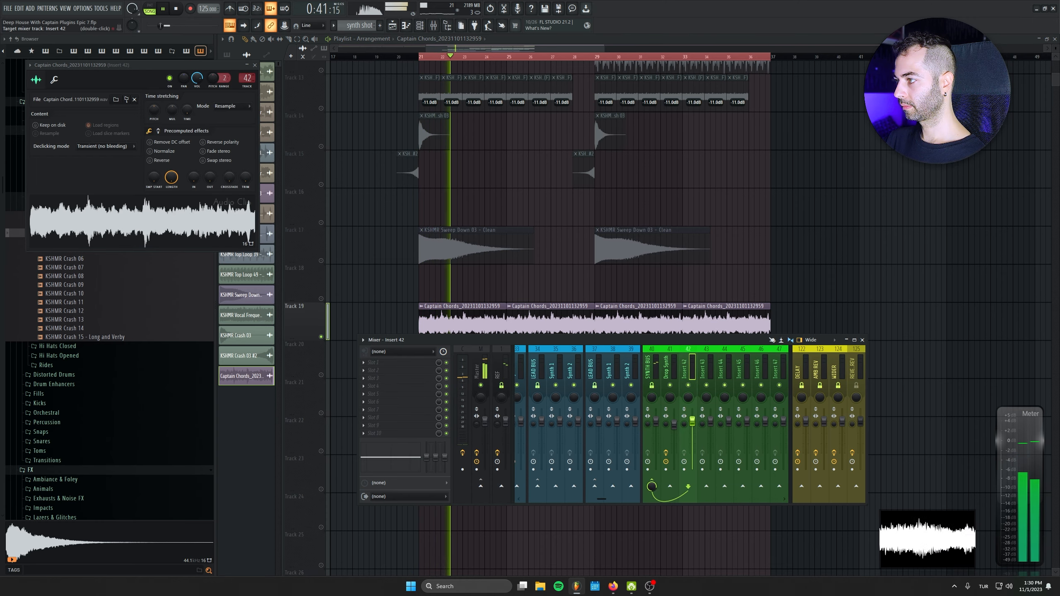
key("F2")
type("Pad")
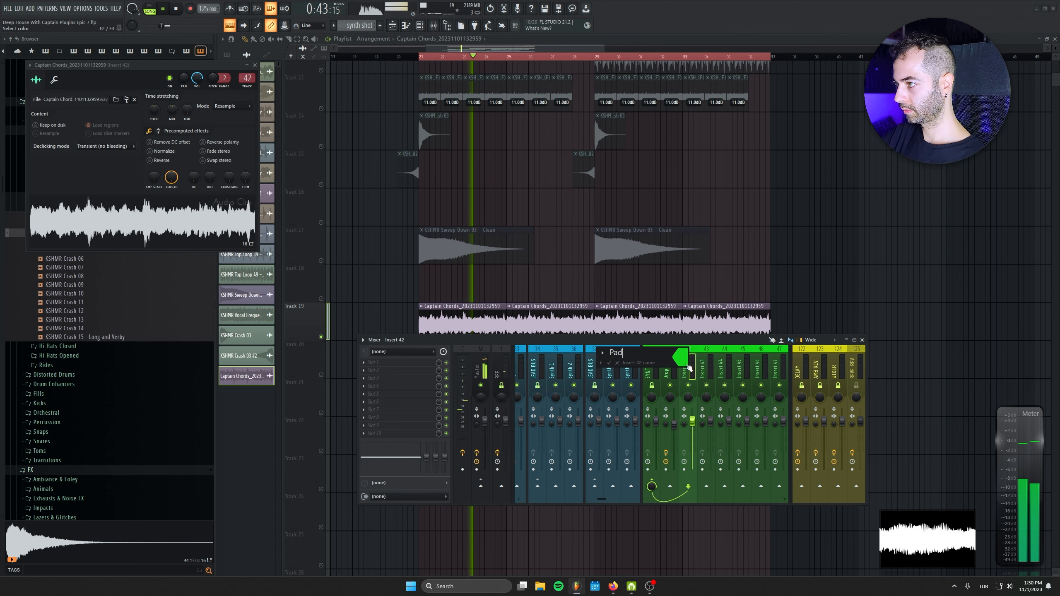
type("s")
key("Return")
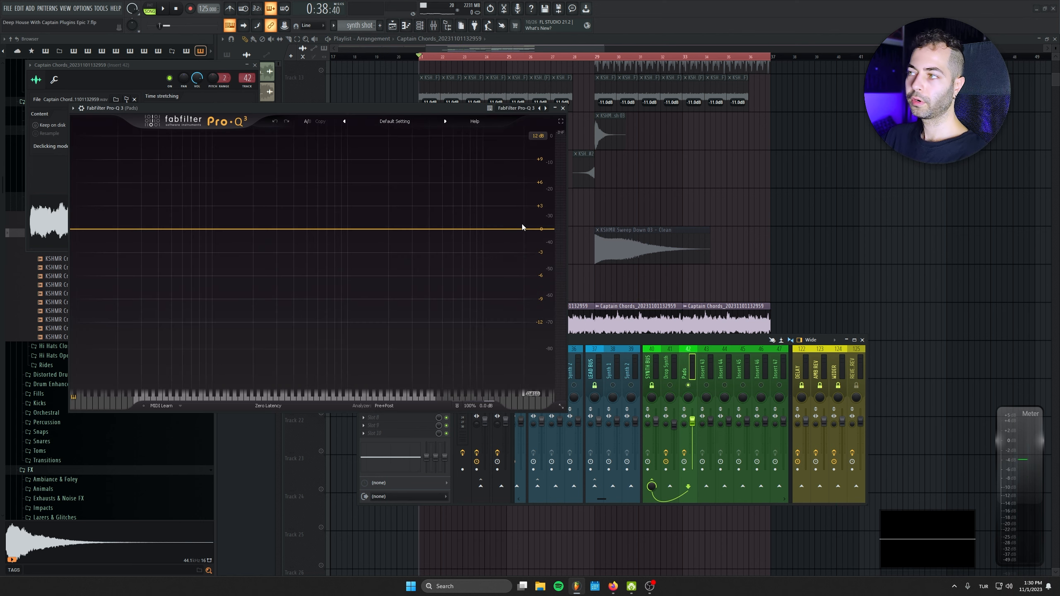
- Shape the pads in Pro-Q 3 with a high cut, a low cut around 384 Hz and a bell dip of about 18 dB near 5.5 kHz
left_click_drag(523, 228, 445, 305)
key("space")
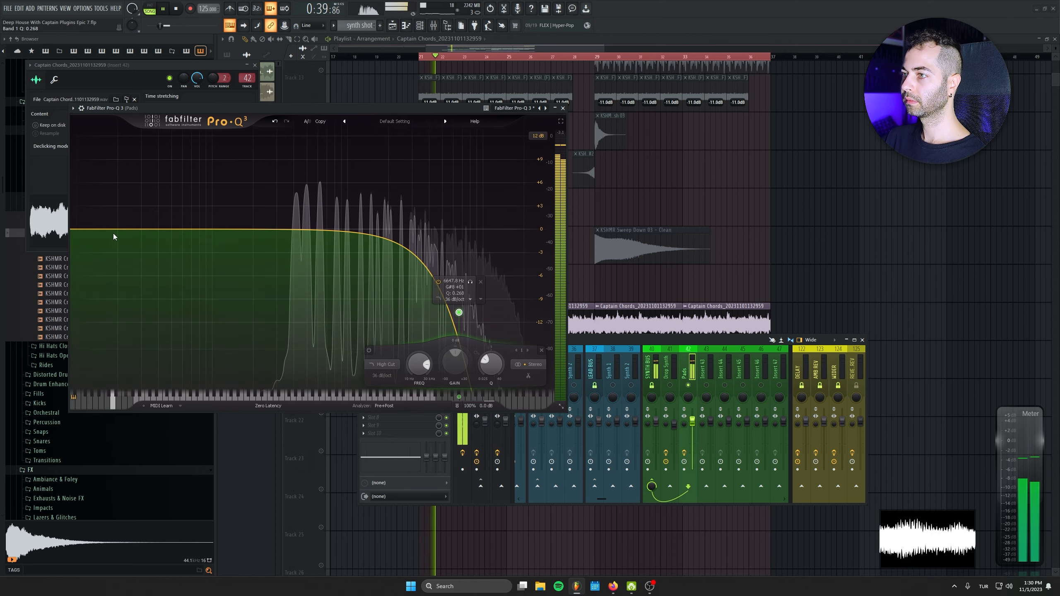
left_click_drag(113, 237, 291, 315)
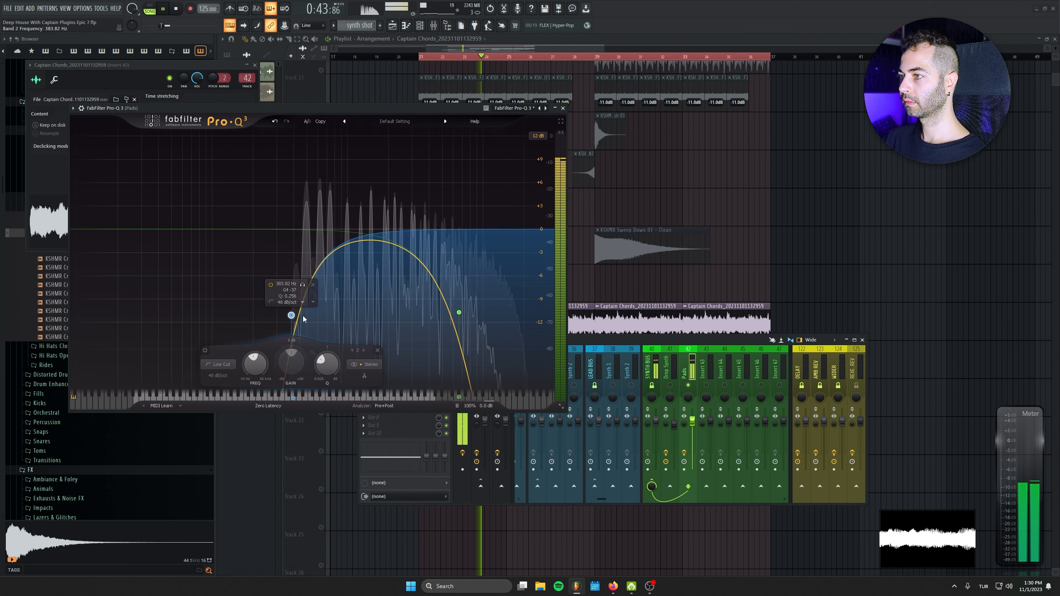
left_click_drag(460, 313, 477, 374)
left_click_drag(448, 229, 447, 286)
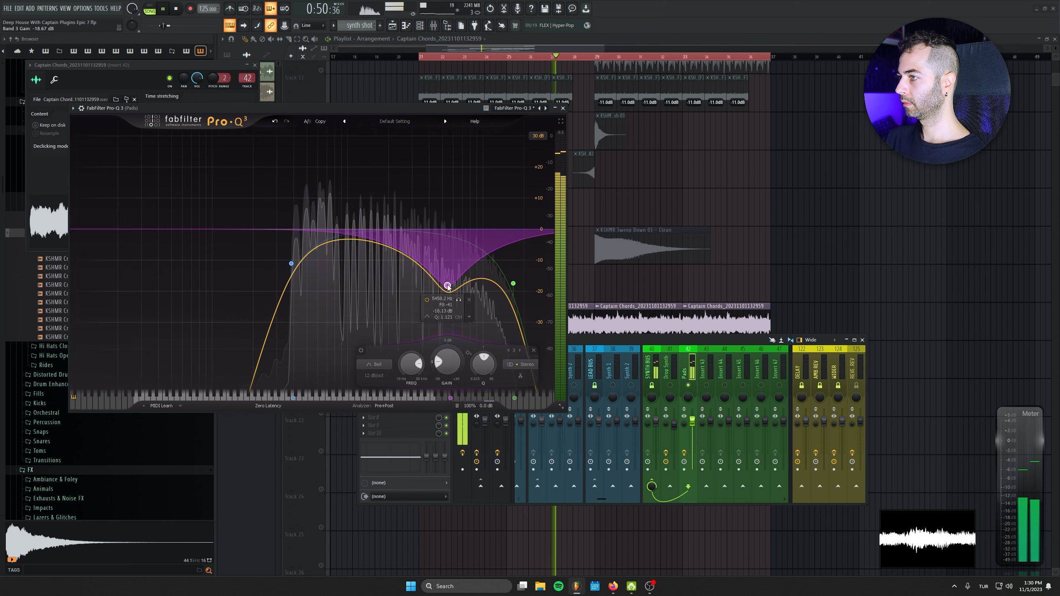
left_click(563, 108)
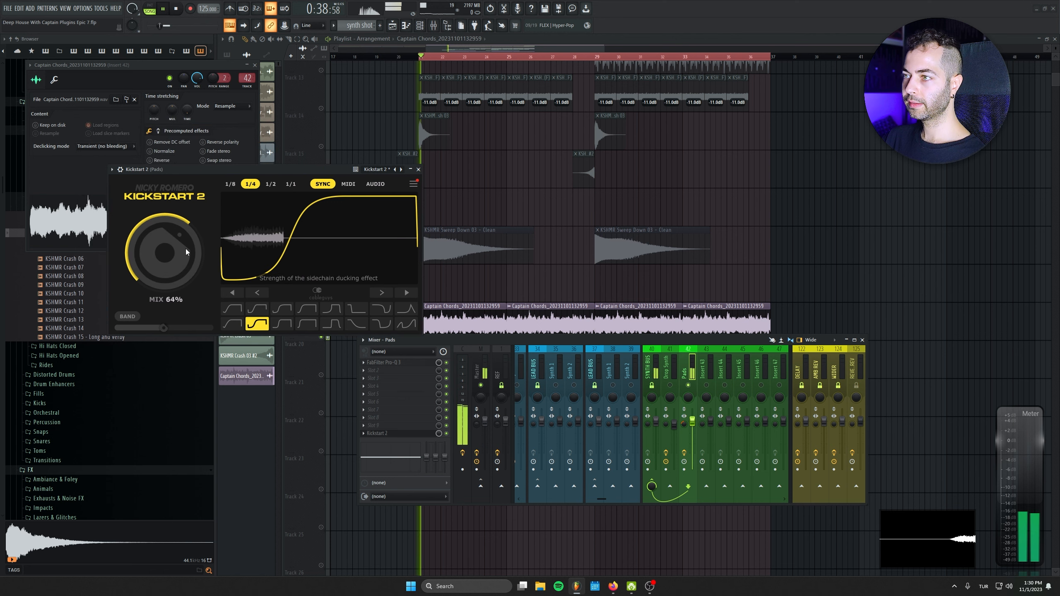
- Set the Kickstart 2 mix on the Pads insert to 80% and save the project
left_click_drag(186, 252, 187, 236)
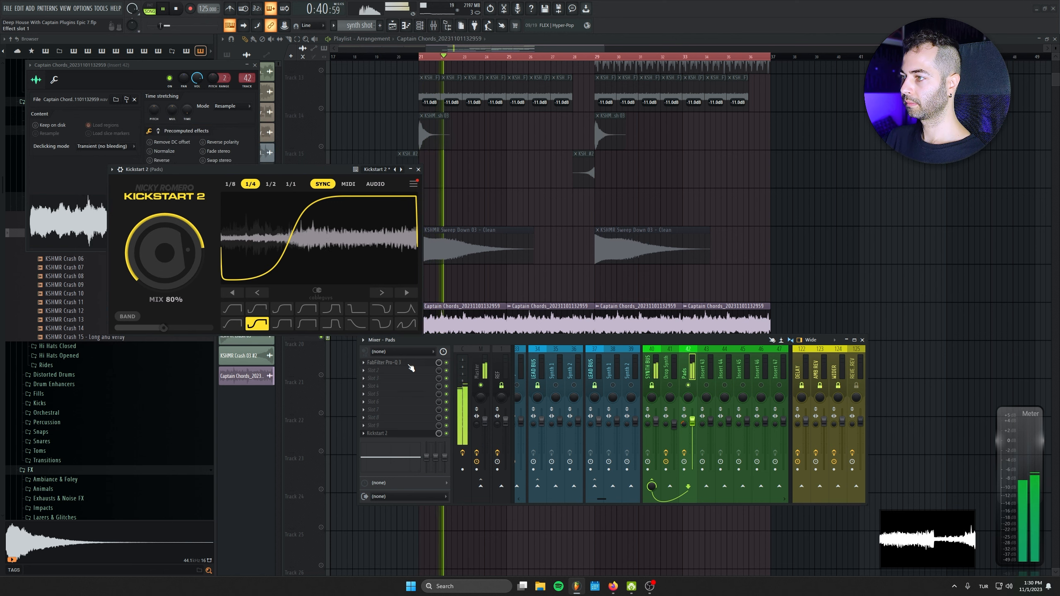
left_click(419, 170)
key("F9")
key("ctrl+s")
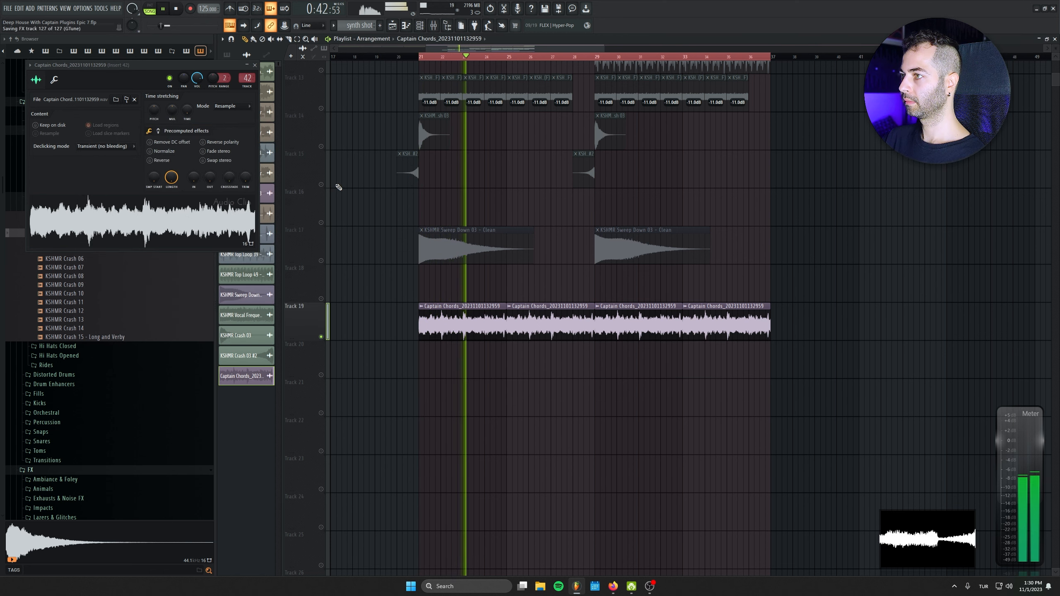
- Lower the Pads mixer volume to -6.5 dB while the full drop plays
key("F9")
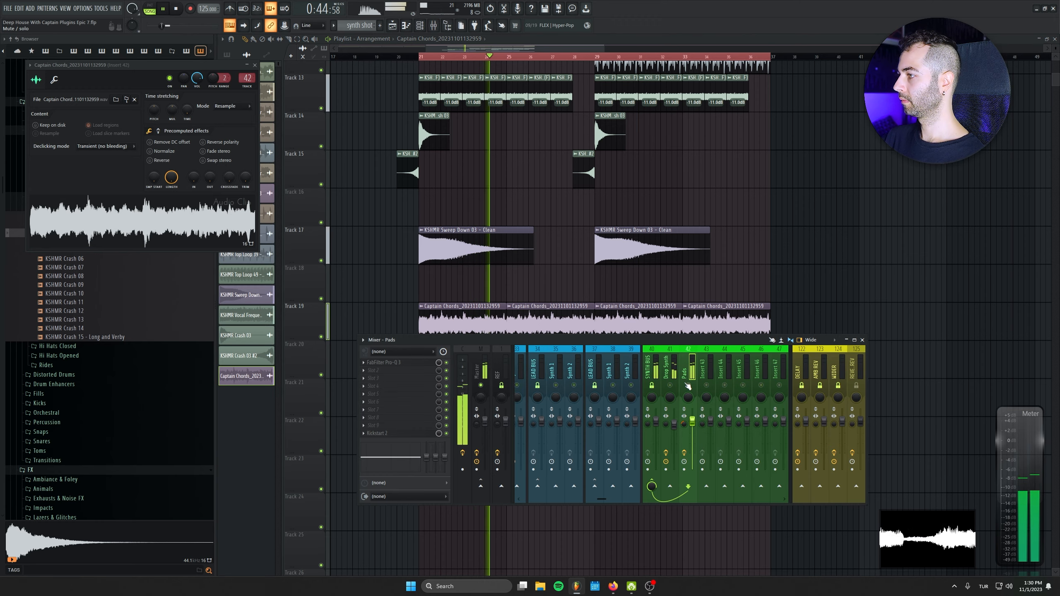
left_click_drag(692, 424, 692, 436)
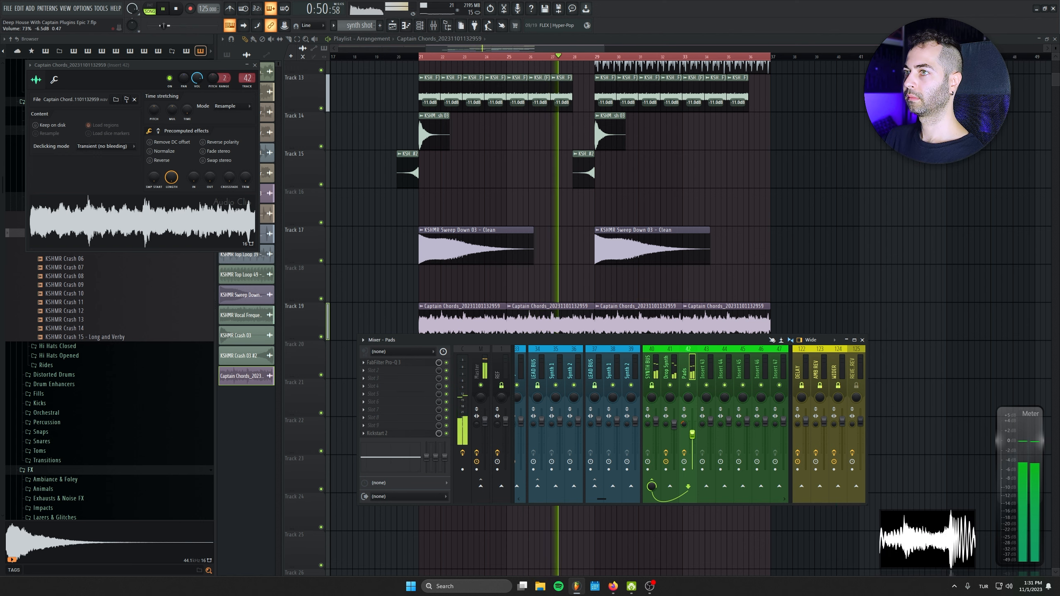
key("F9")
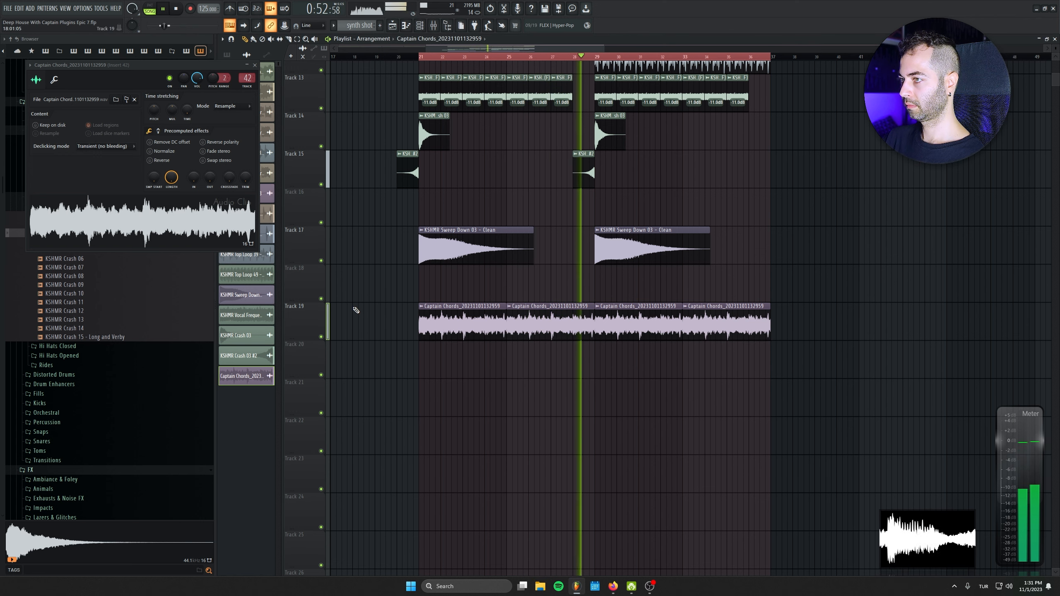
- Try removing the two Captain Chords pad clips from the drop's first half and undo the removal
right_click(459, 319)
right_click(525, 326)
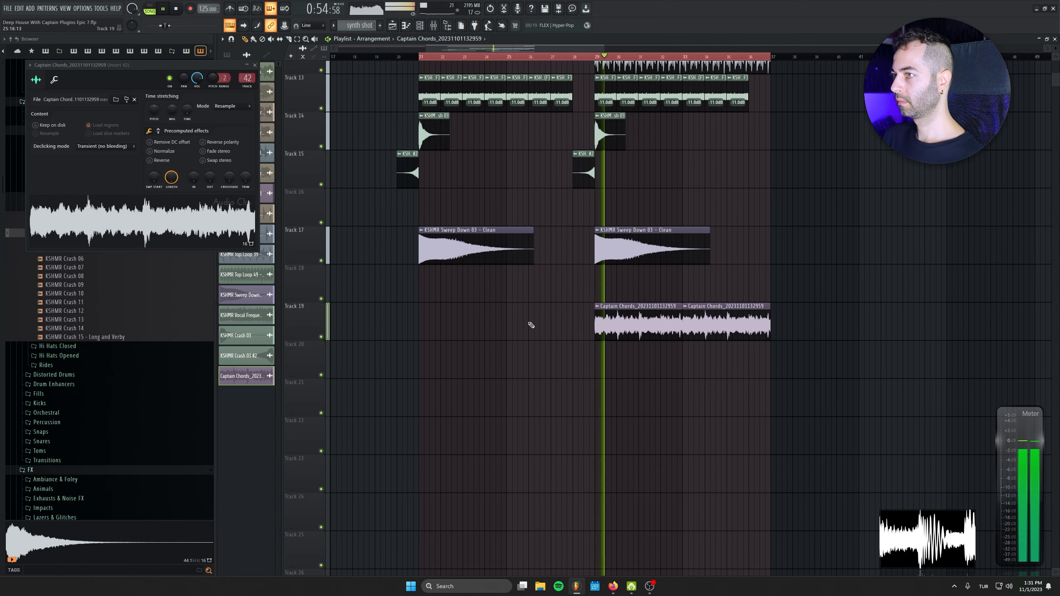
key("ctrl+s")
scroll(530, 325, "up", 1)
scroll(526, 362, "down", 1)
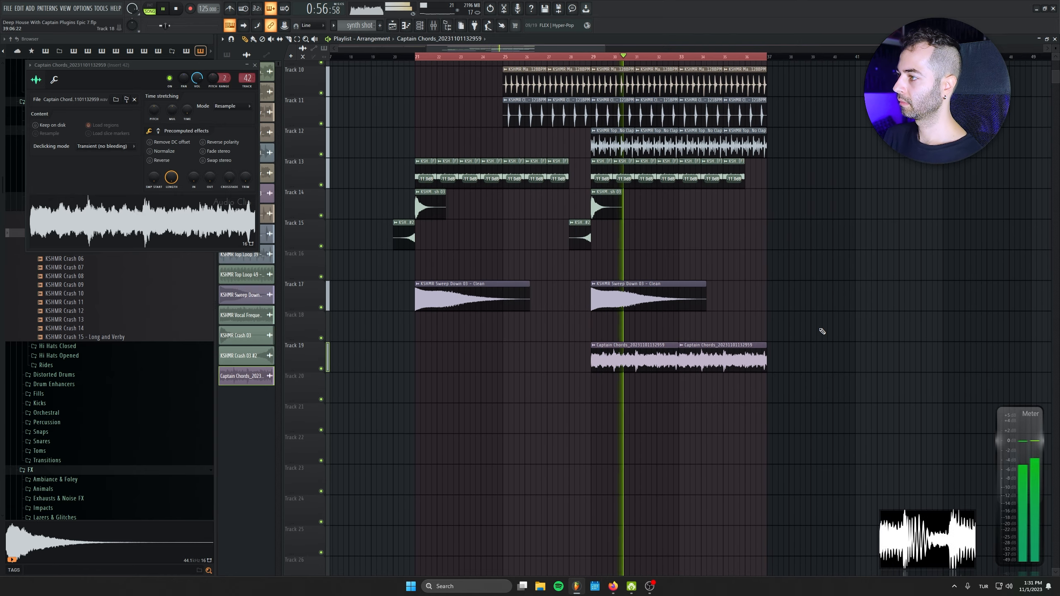
scroll(794, 351, "down", 1)
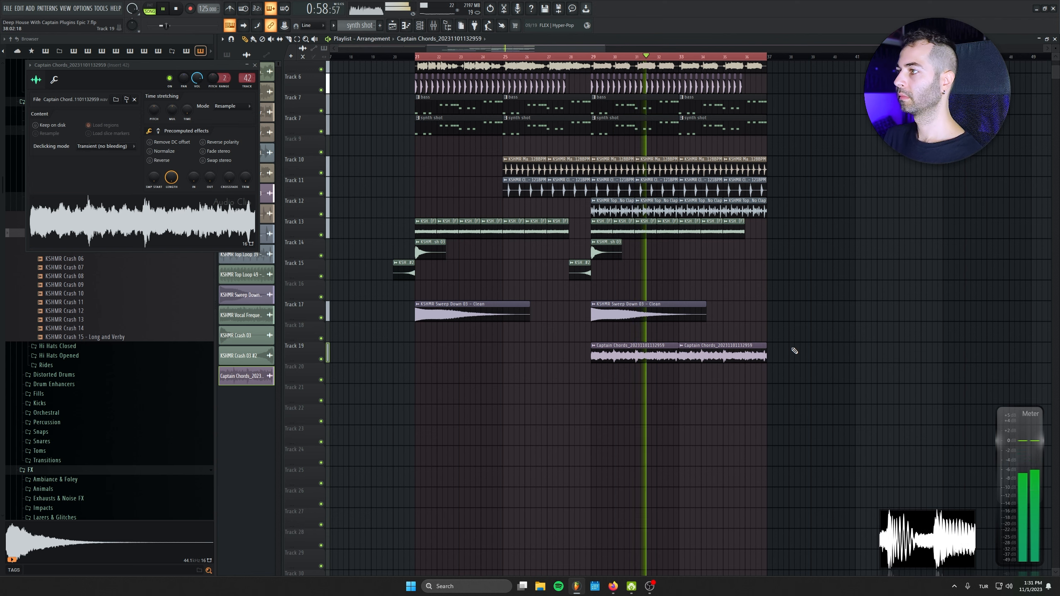
key("ctrl+z")
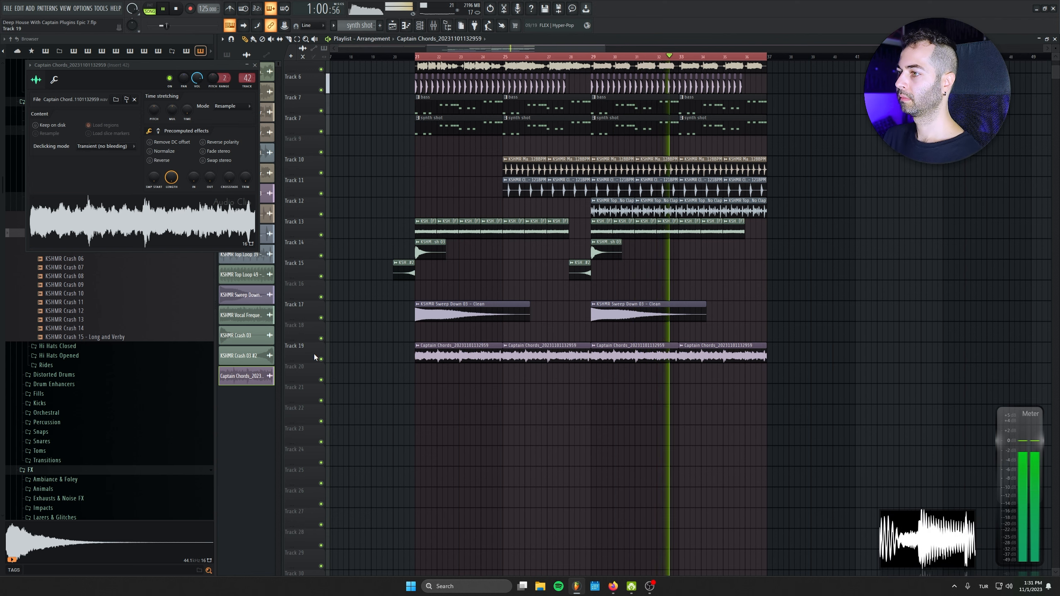
- Move the Captain Chords pad track up one slot so it sits directly beneath the Sweep Down track
scroll(316, 357, "up", 1)
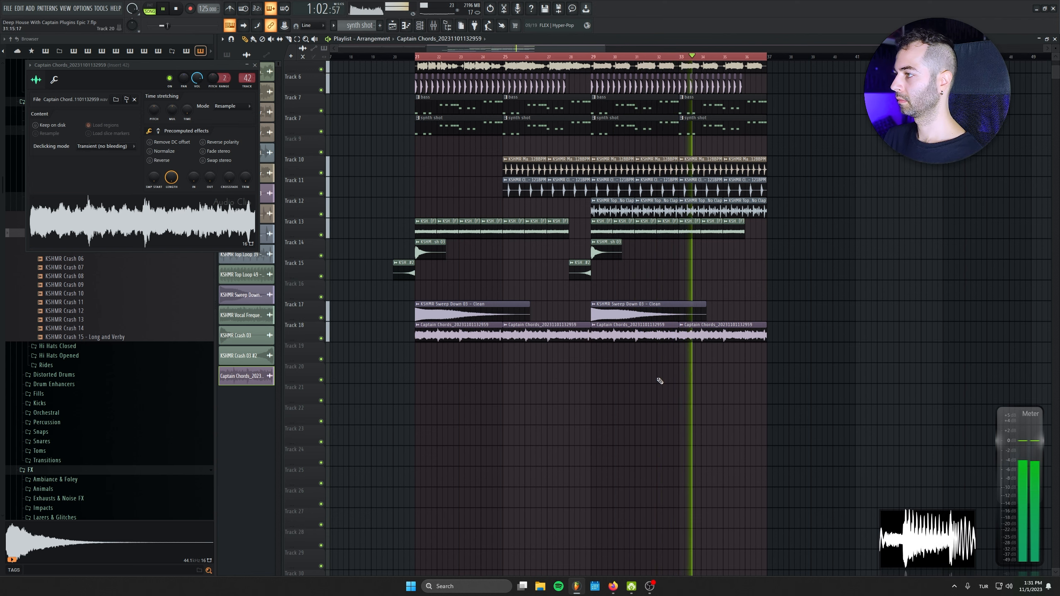
scroll(811, 362, "up", 4)
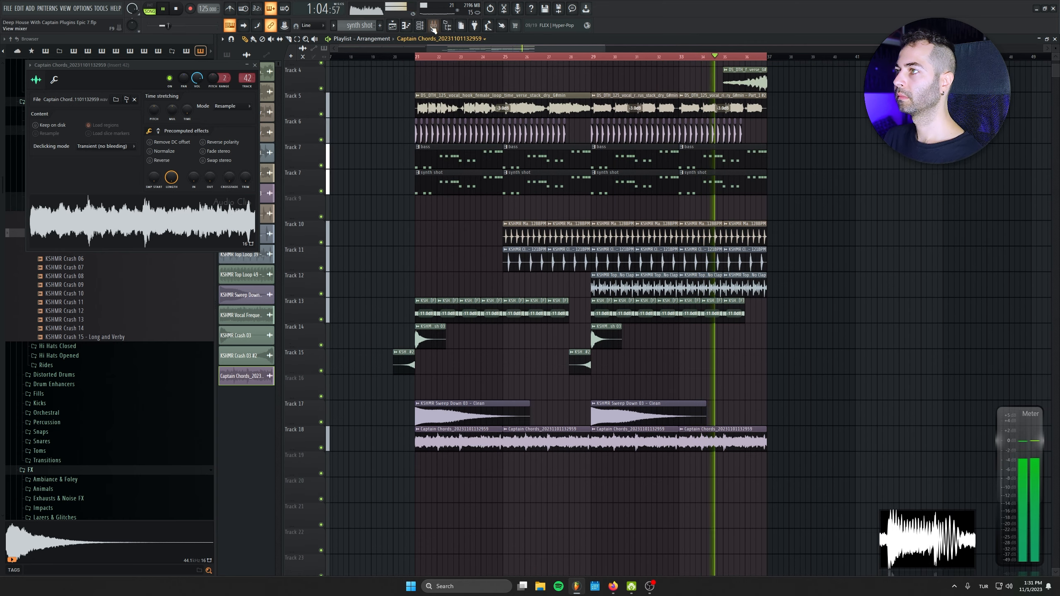
key("F9")
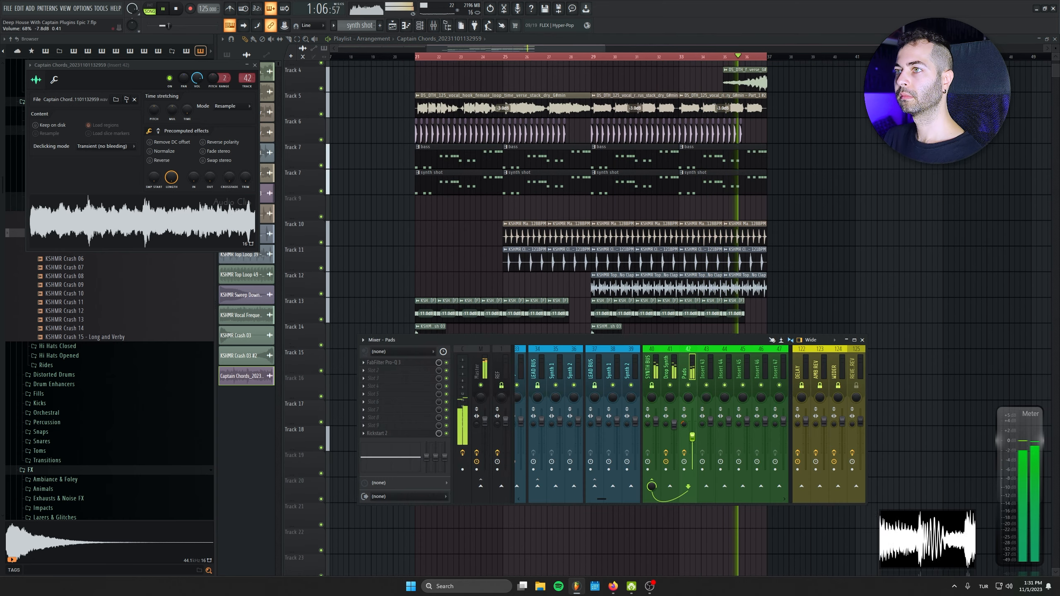
key("F9")
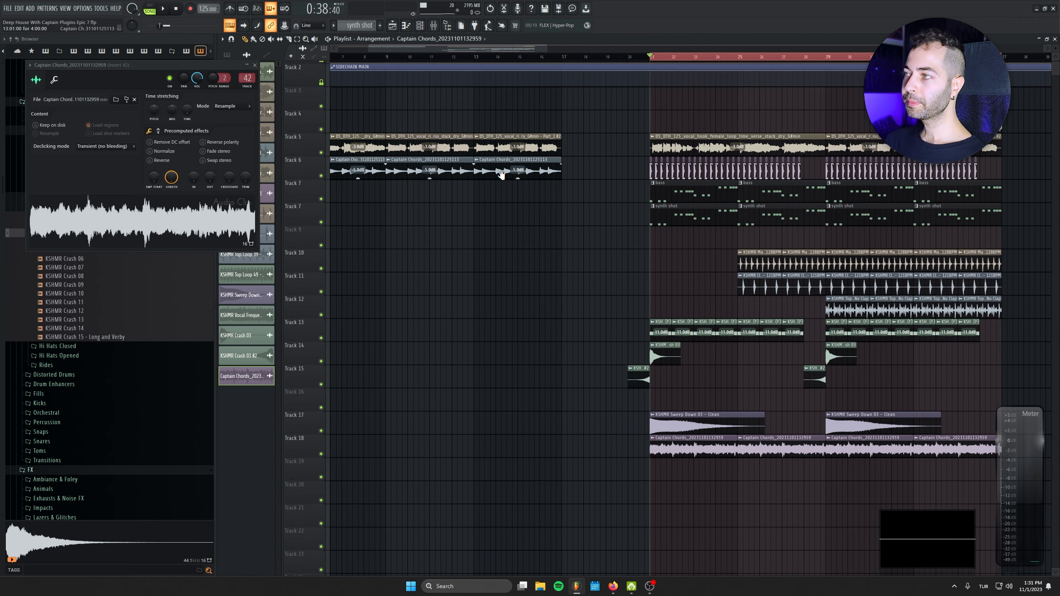
- Copy the drop's bass and synth shot clips to the song's start, beneath the intro vocals and chords
left_click_drag(502, 175, 563, 229)
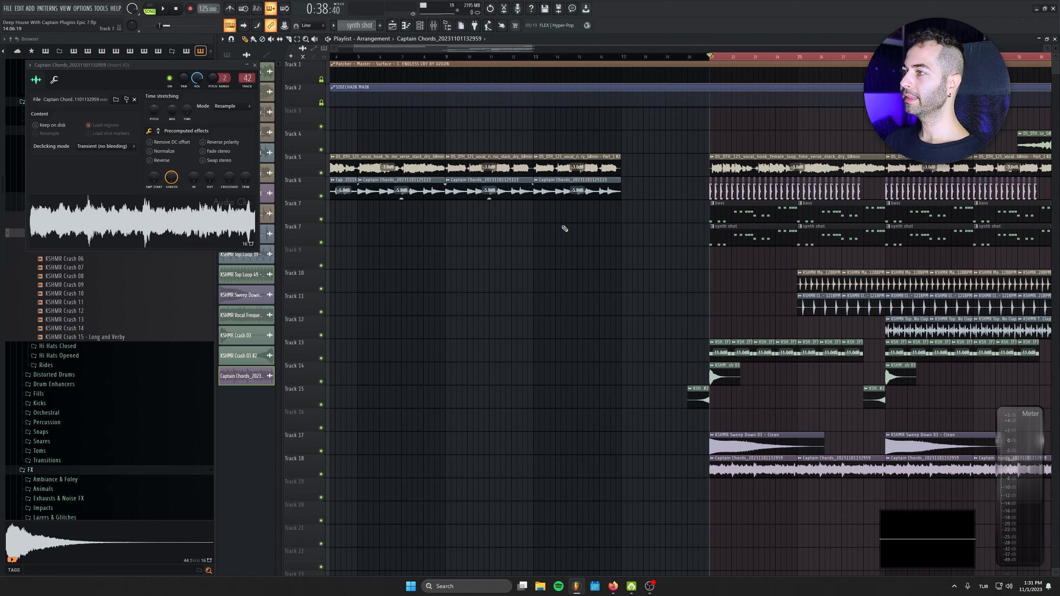
scroll(576, 258, "down", 3)
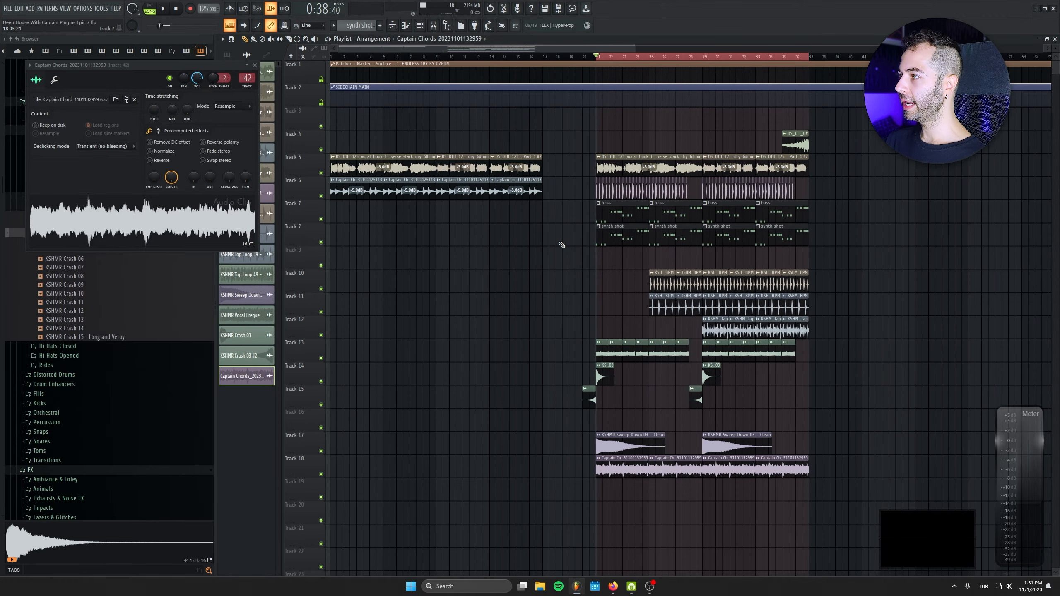
left_click_drag(543, 210, 196, 206)
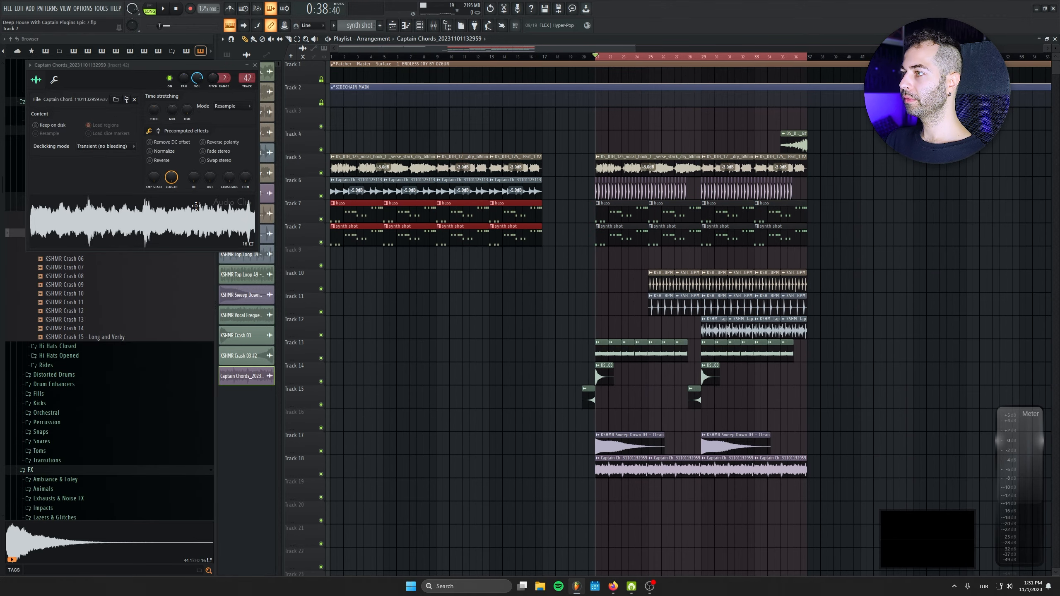
left_click(343, 57)
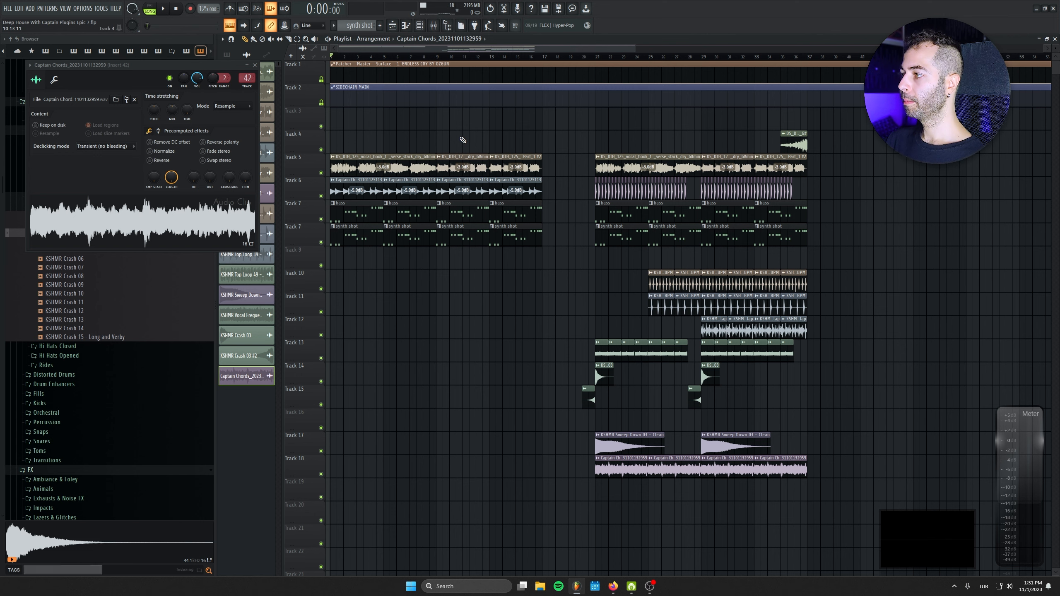
- Switch to Pattern 1 and open its Reese notes in the piano roll
left_click(422, 26)
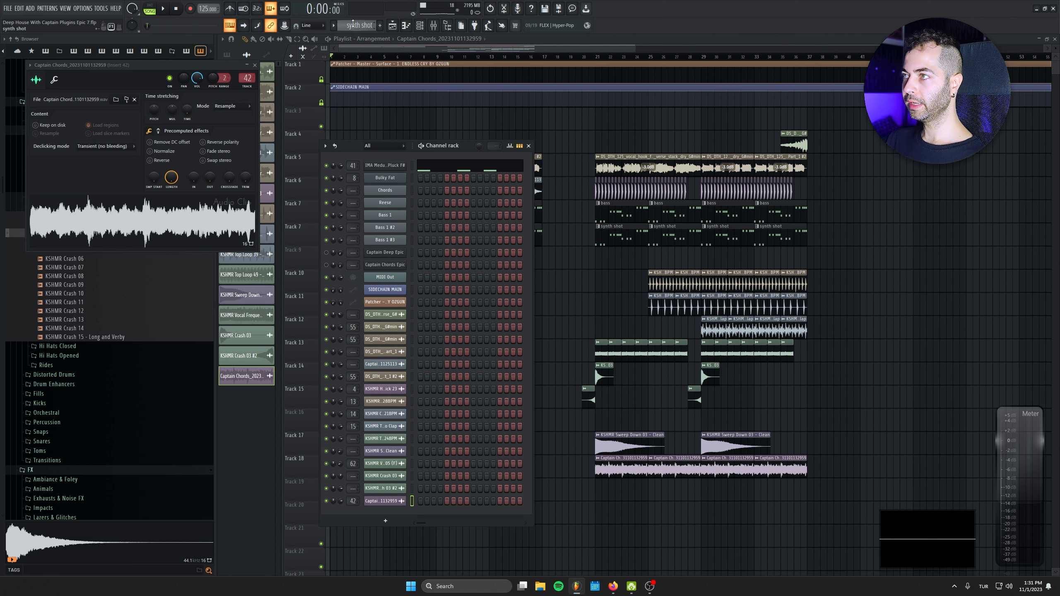
scroll(352, 24, "up", 1)
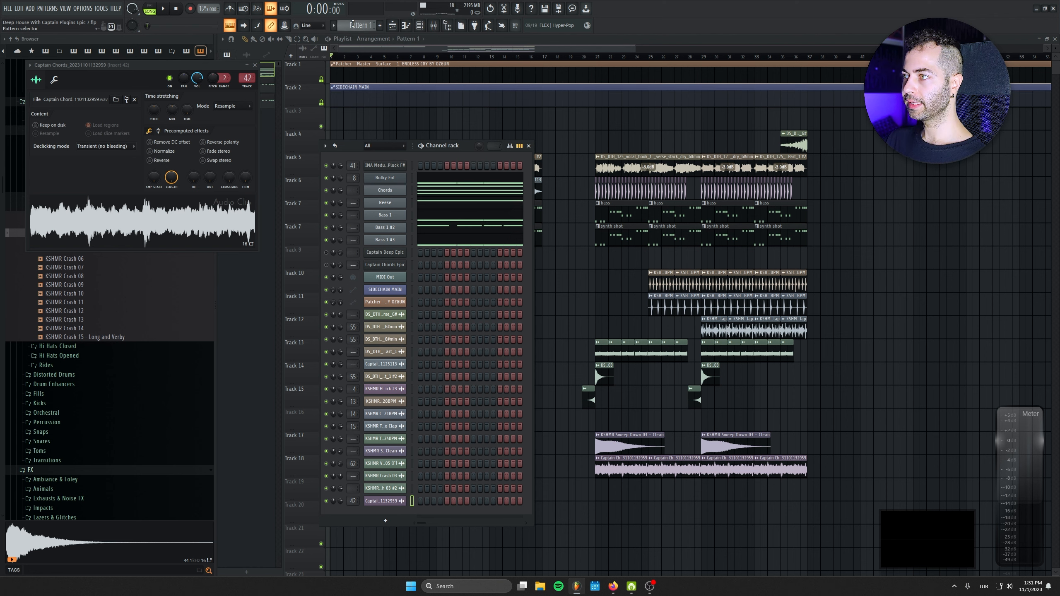
left_click(438, 206)
scroll(553, 307, "down", 3)
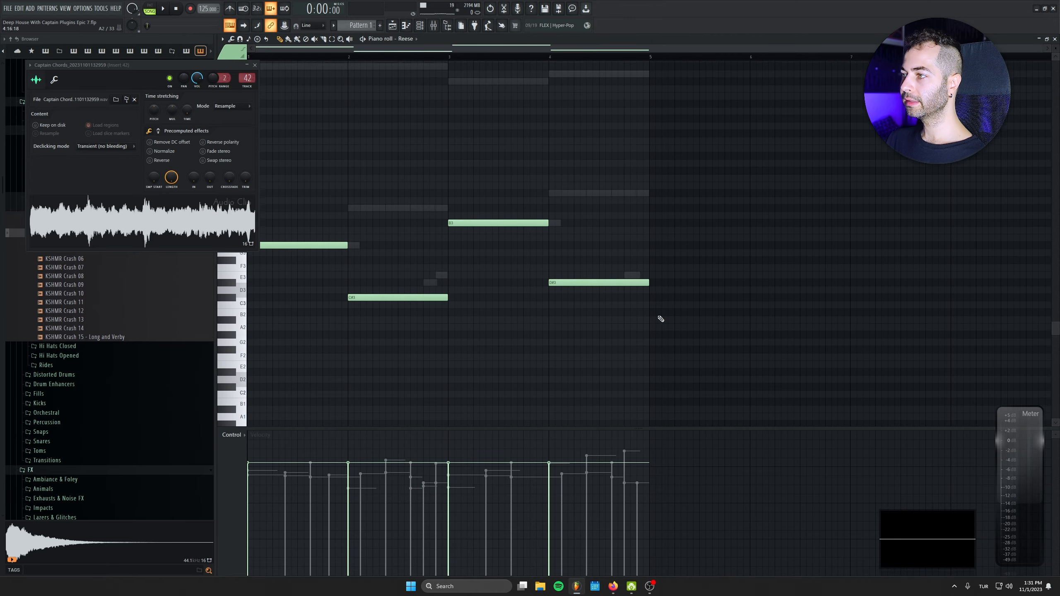
key("F7")
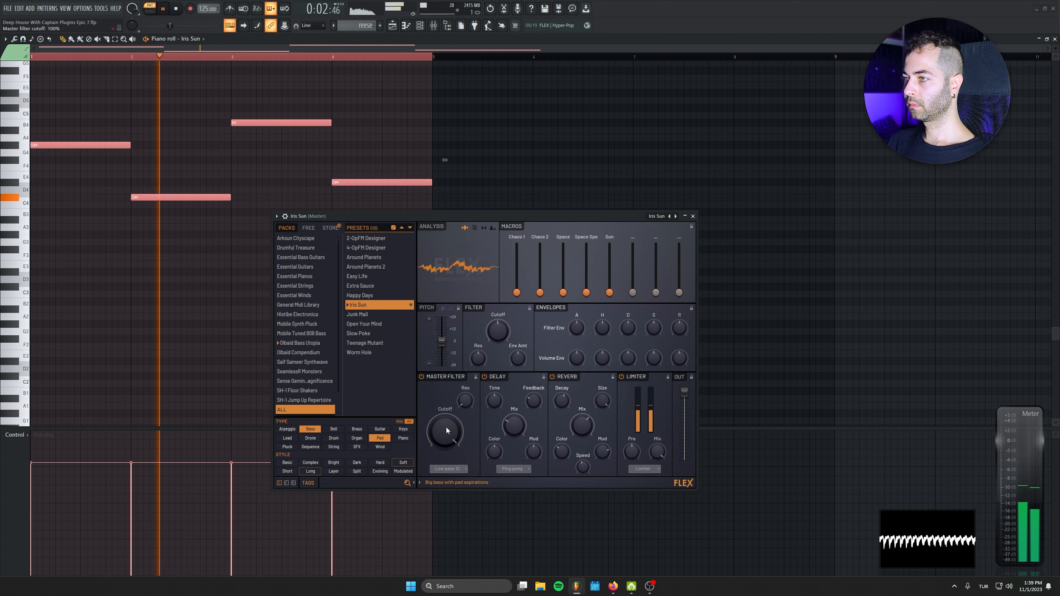
- Place four consecutive reese pattern clips on Track 9 from bar 1 to bar 17 and unsolo the track in song mode
left_click(176, 8)
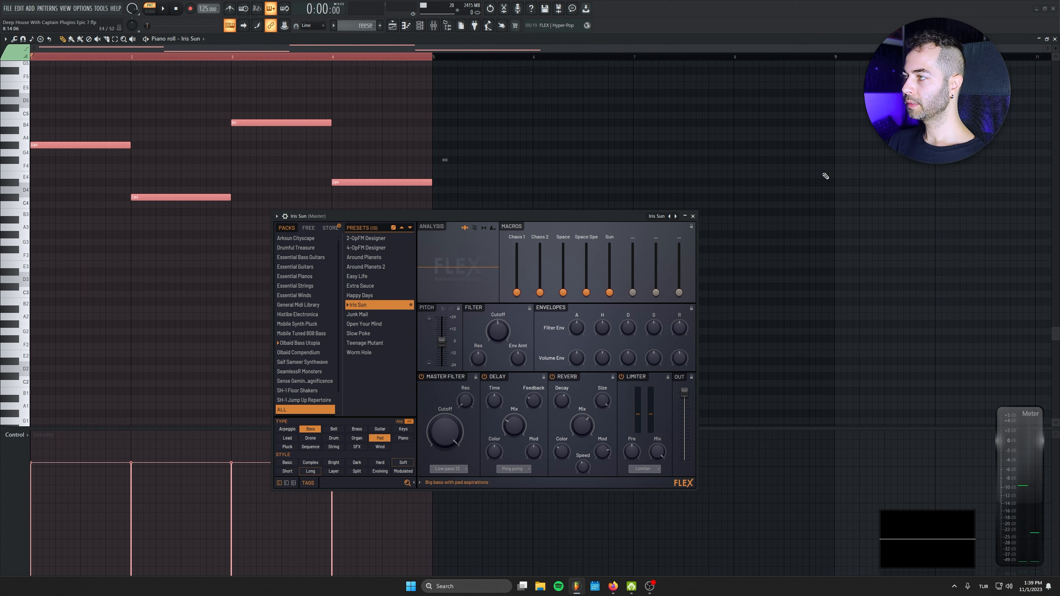
left_click(1055, 40)
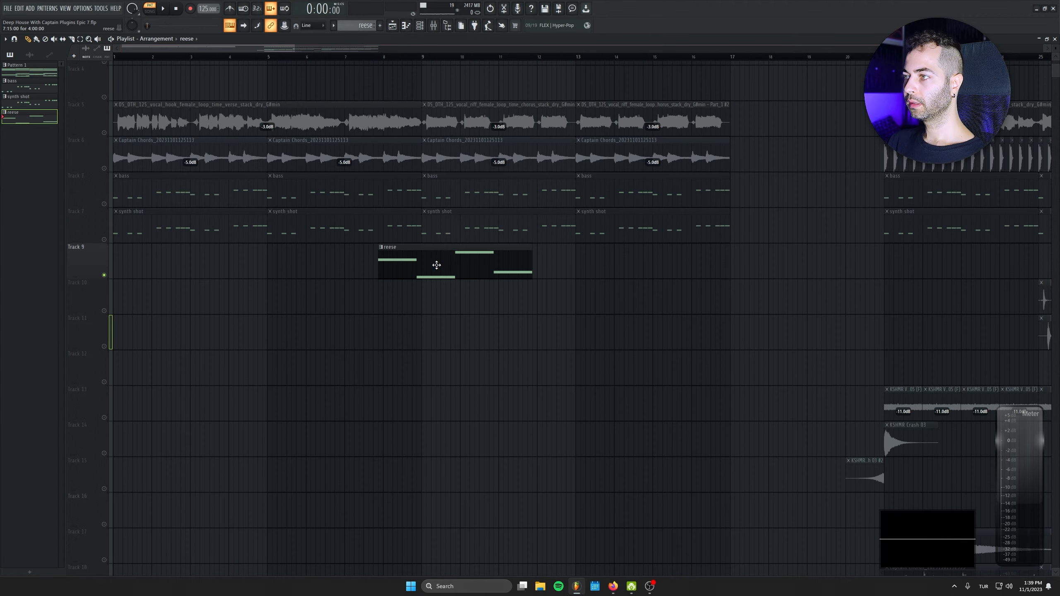
left_click_drag(437, 265, 65, 287)
left_click_drag(310, 269, 272, 270)
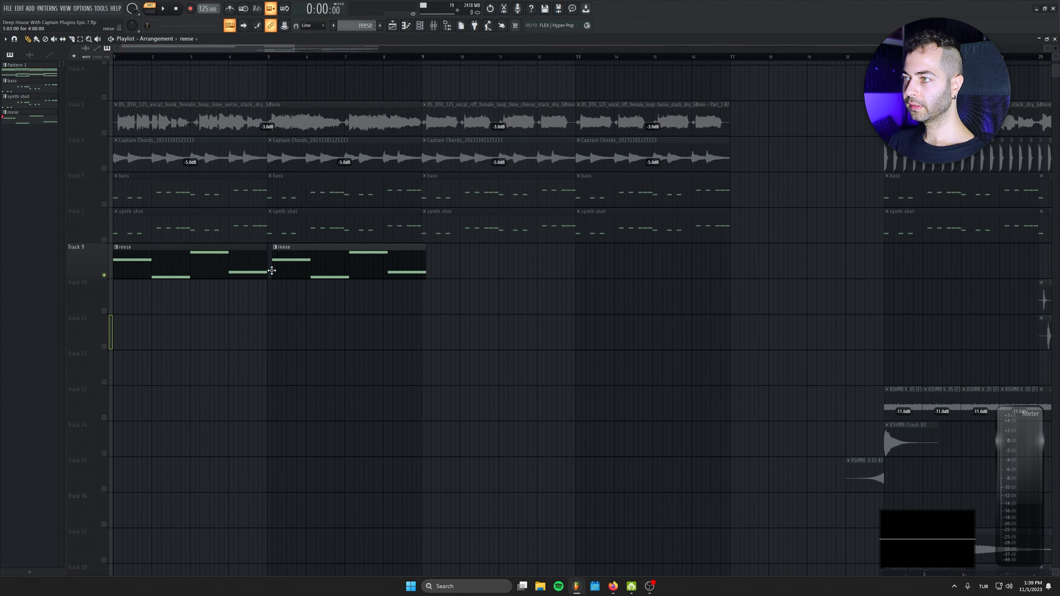
left_click(423, 261)
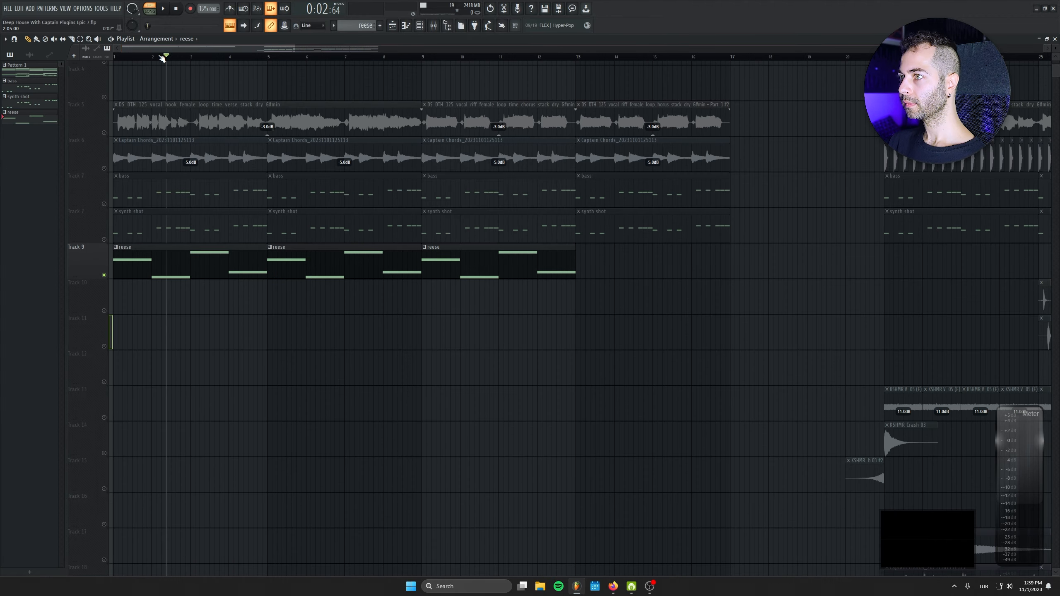
left_click_drag(162, 57, 114, 56)
key("l")
key("space")
key("space")
right_click(104, 98)
key("space")
left_click_drag(587, 266, 575, 264)
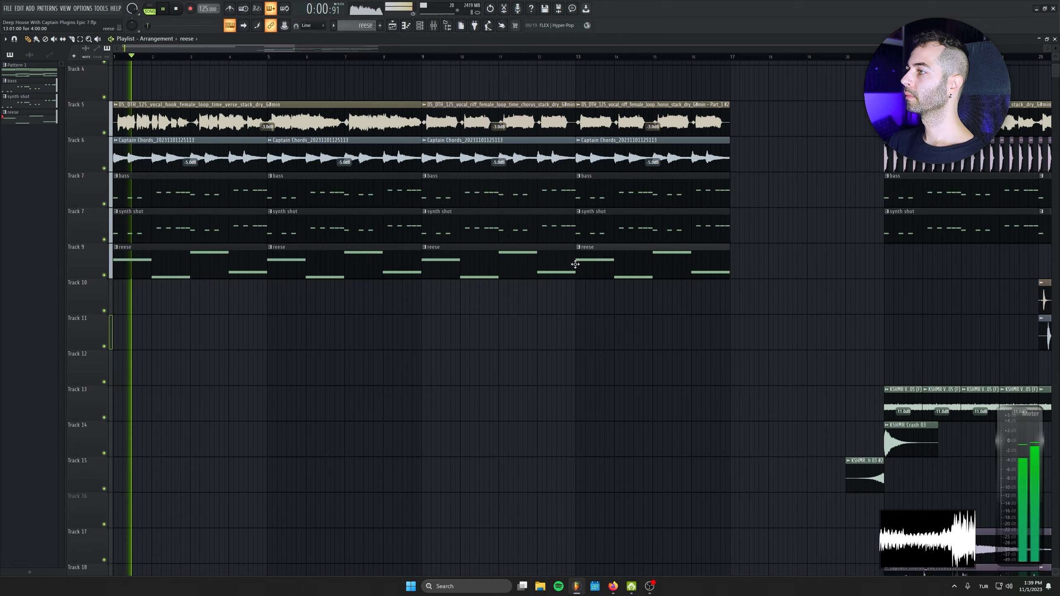
- Play back the intro with the reese layer and mute the four Captain Chords clips on Track 6
scroll(265, 233, "down", 2)
key("space")
scroll(167, 299, "up", 3)
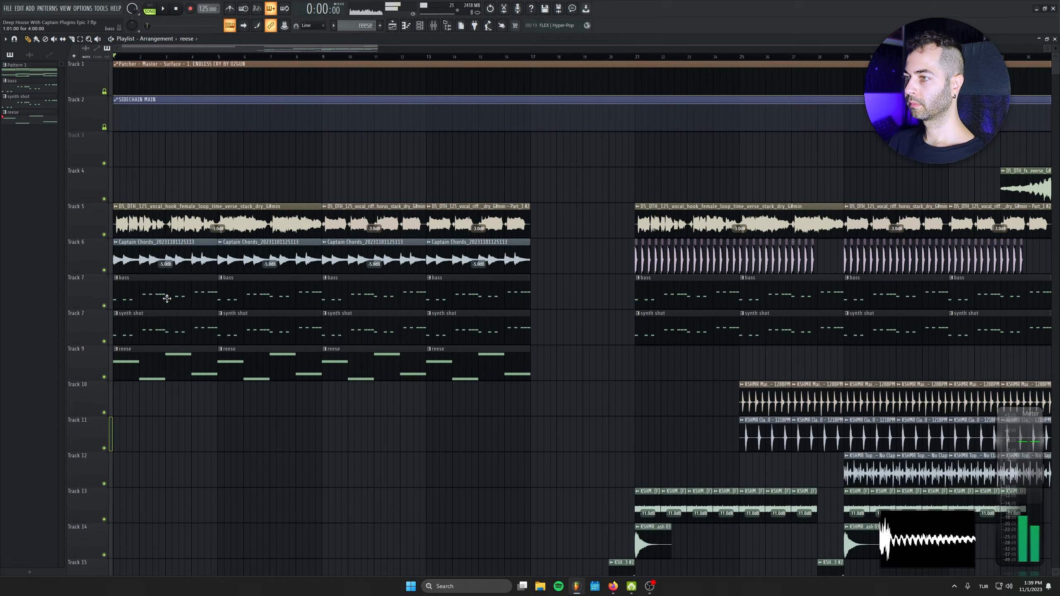
scroll(167, 299, "up", 2)
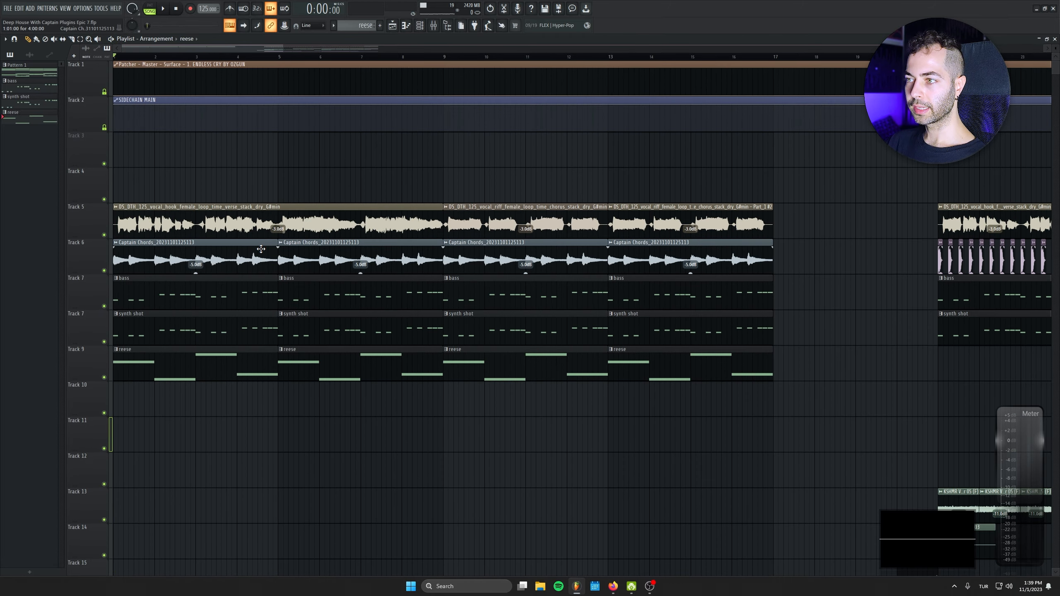
key("space")
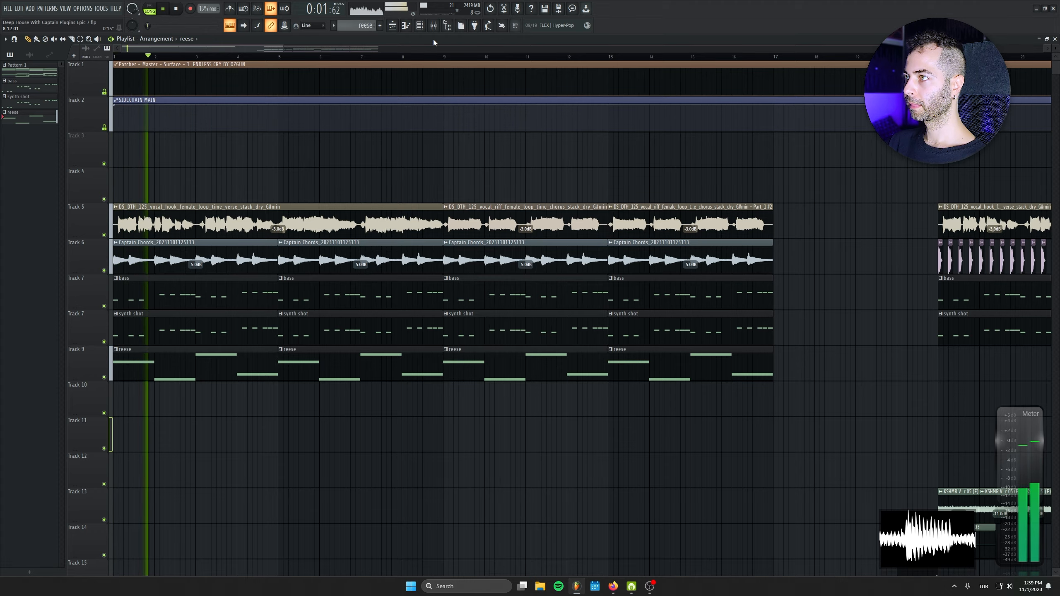
scroll(213, 196, "down", 3)
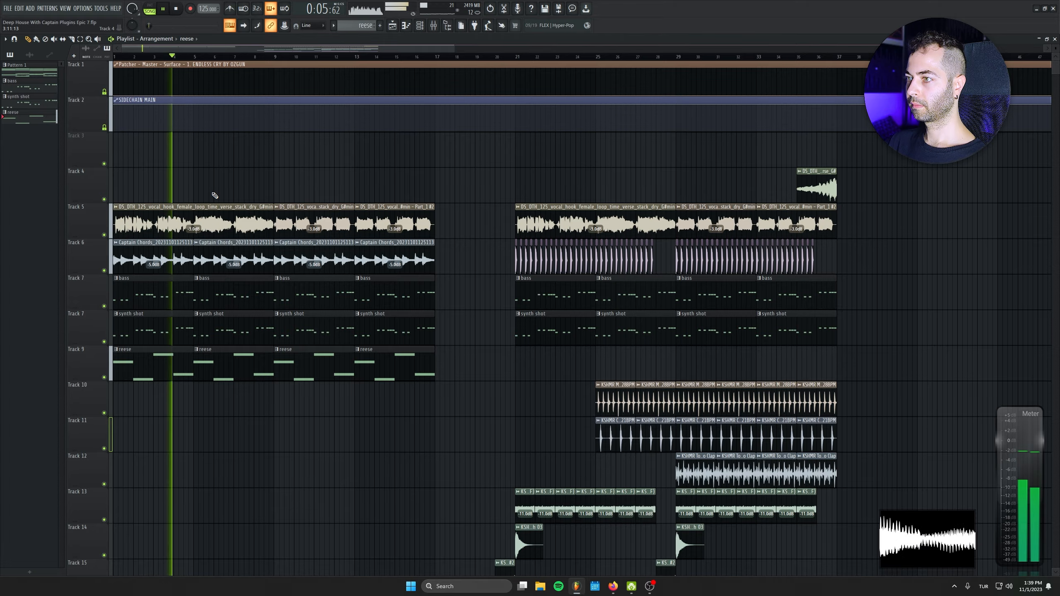
scroll(319, 296, "up", 5)
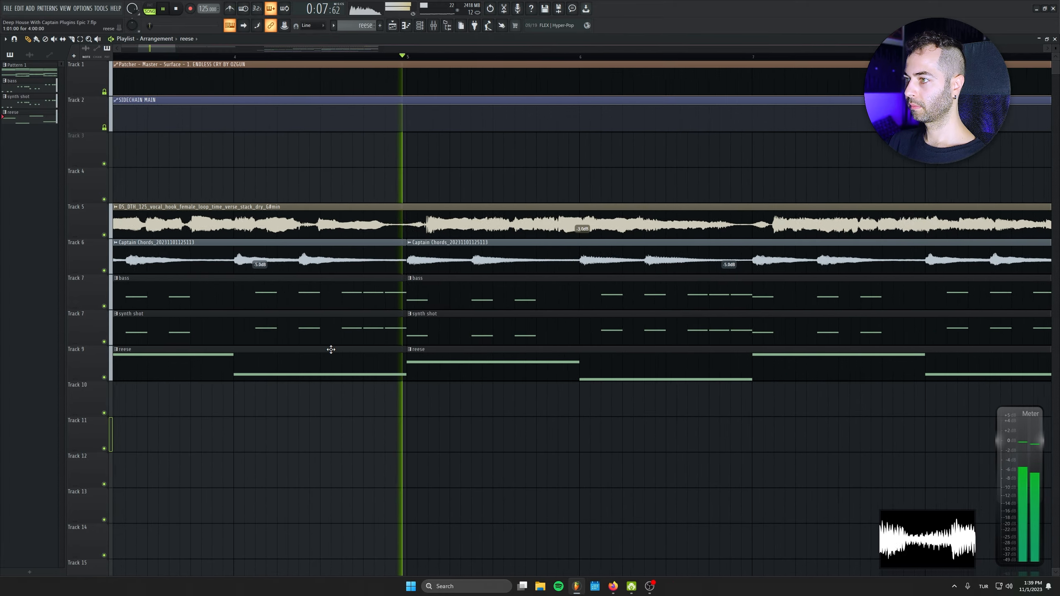
scroll(268, 360, "down", 4)
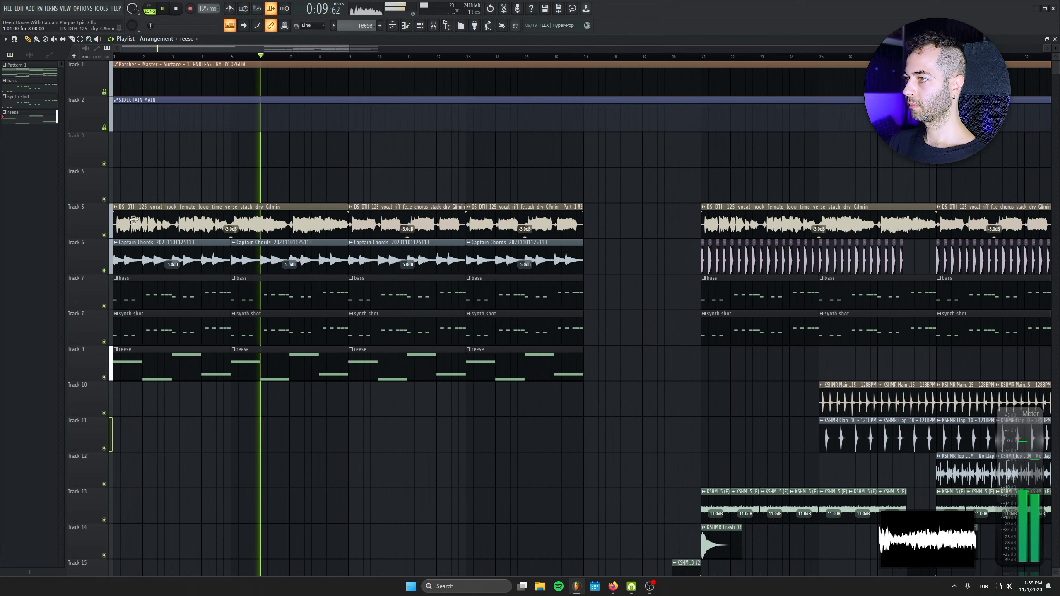
key("space")
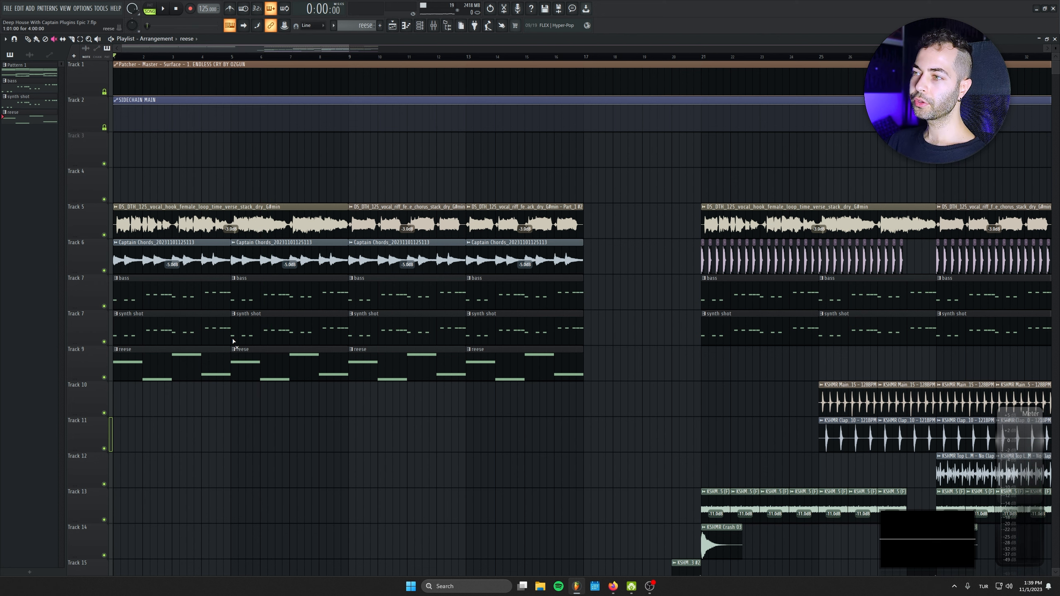
left_click(161, 267)
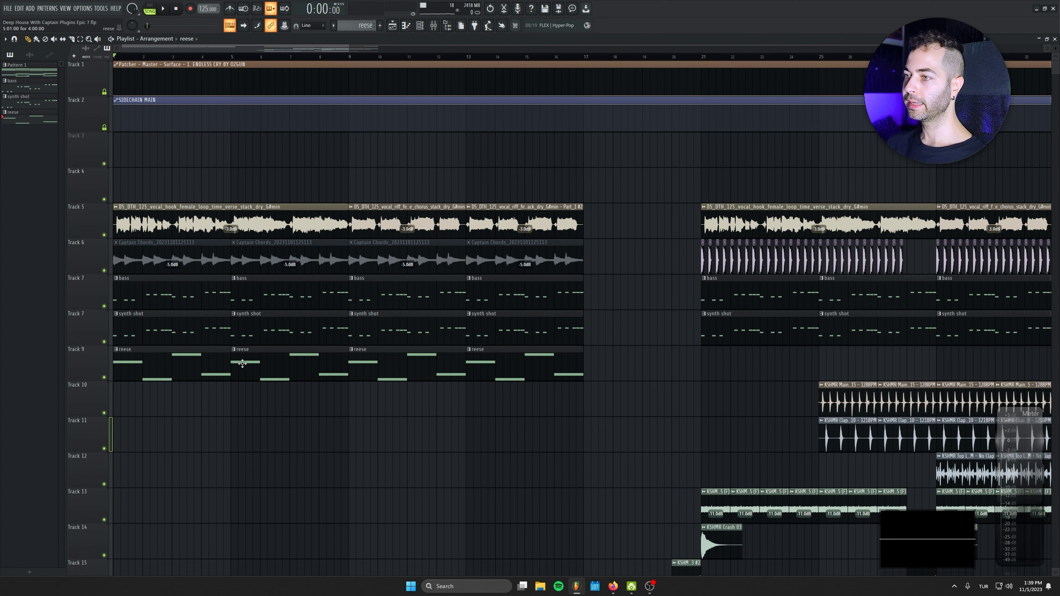
- Link the mix level of Kickstart 2 on the Main Vox insert to the SIDECHAIN MAIN automation clip
left_click(433, 26)
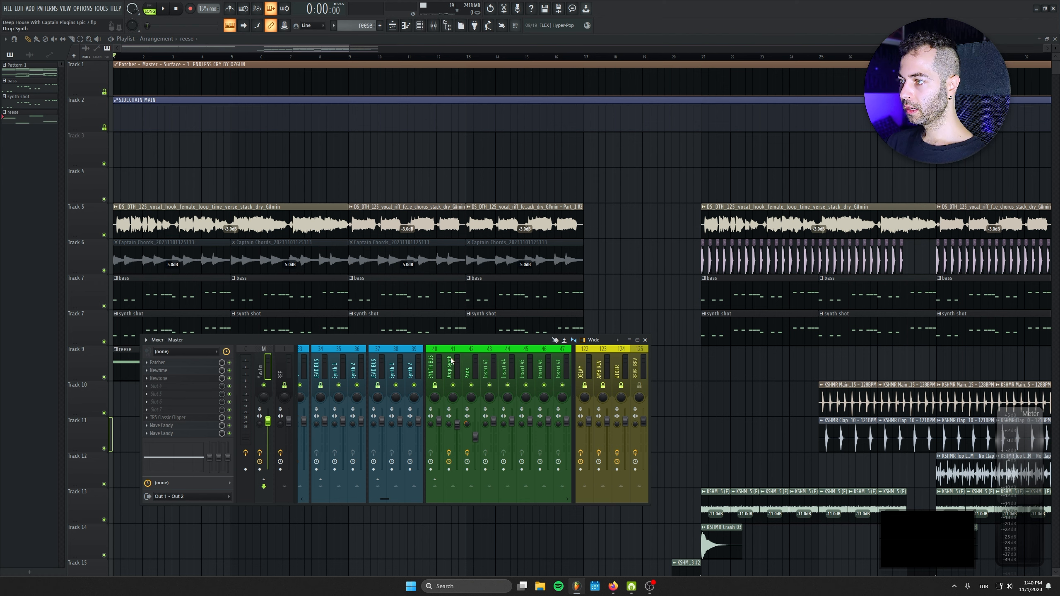
scroll(452, 360, "right", 7)
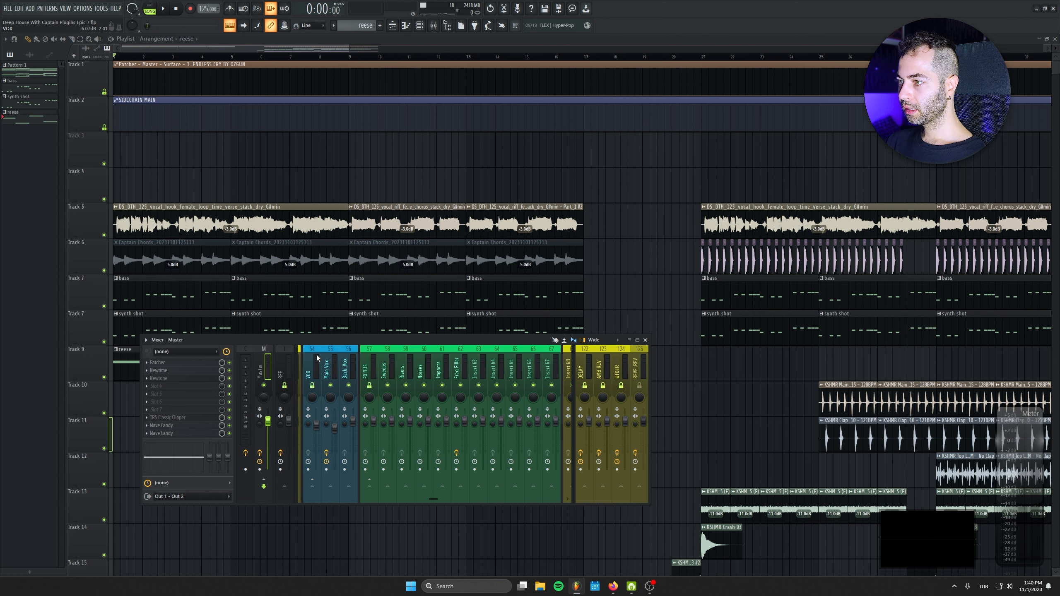
right_click(221, 434)
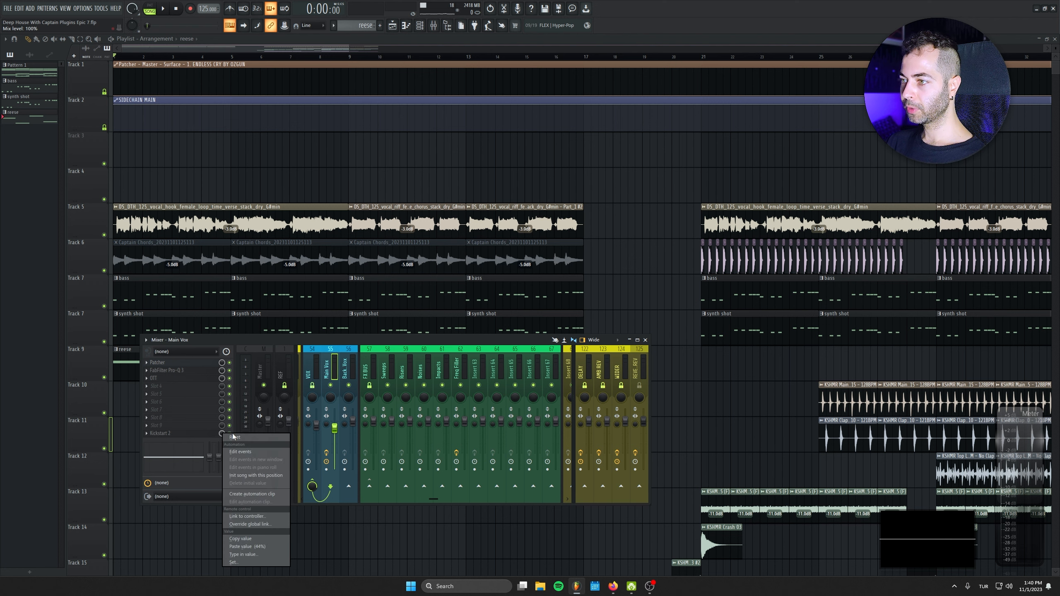
left_click(269, 517)
left_click(512, 282)
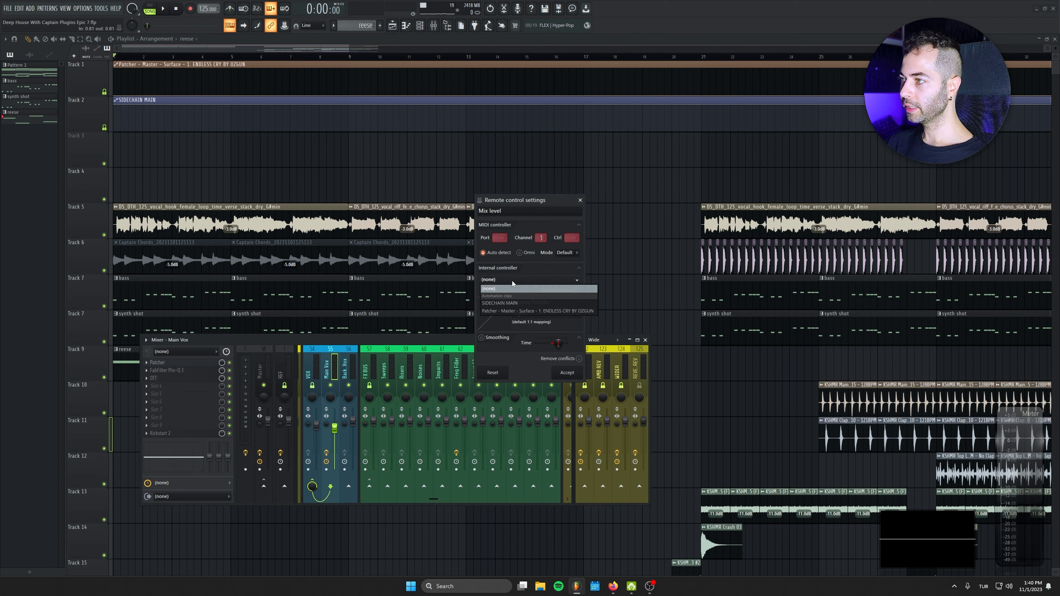
left_click(511, 303)
left_click(567, 373)
- Shape the SIDECHAIN MAIN automation on Track 2 to stay at minimum until bar 17 and jump to nearly full level there
scroll(417, 360, "up", 12)
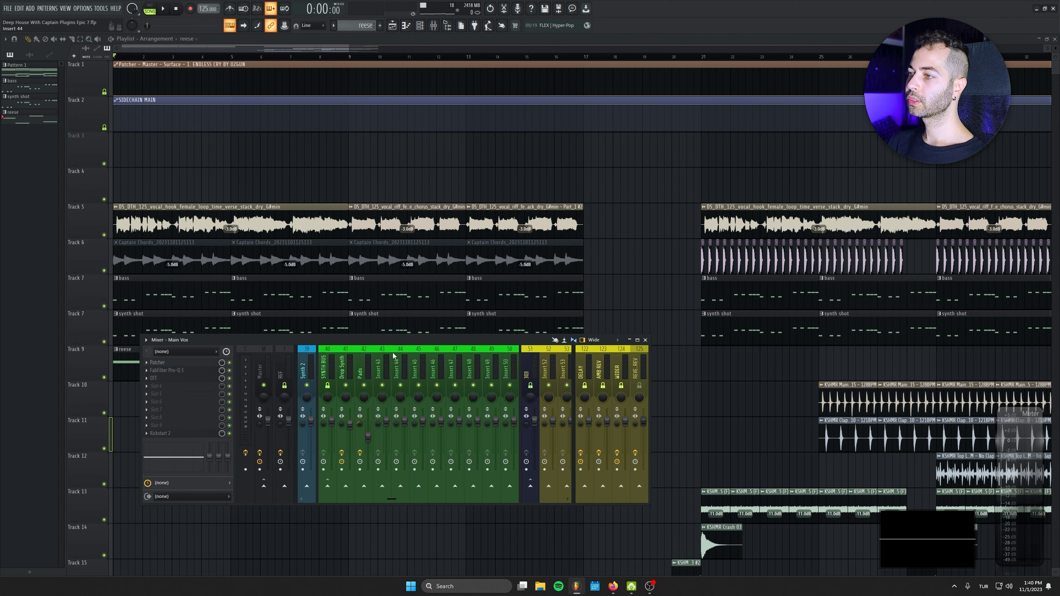
left_click(116, 105)
right_click(702, 122)
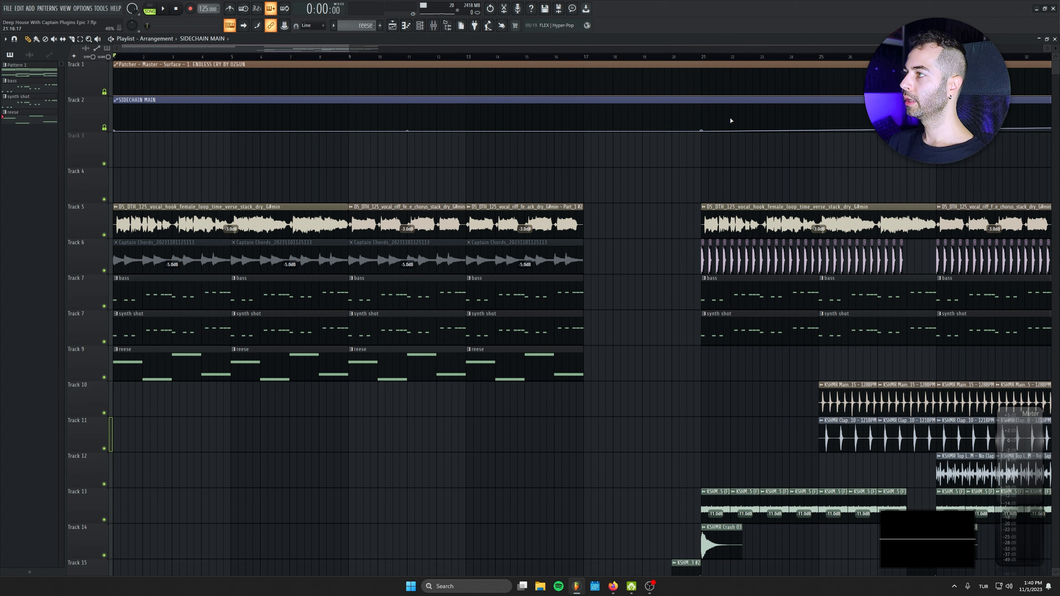
left_click_drag(587, 143, 614, 111)
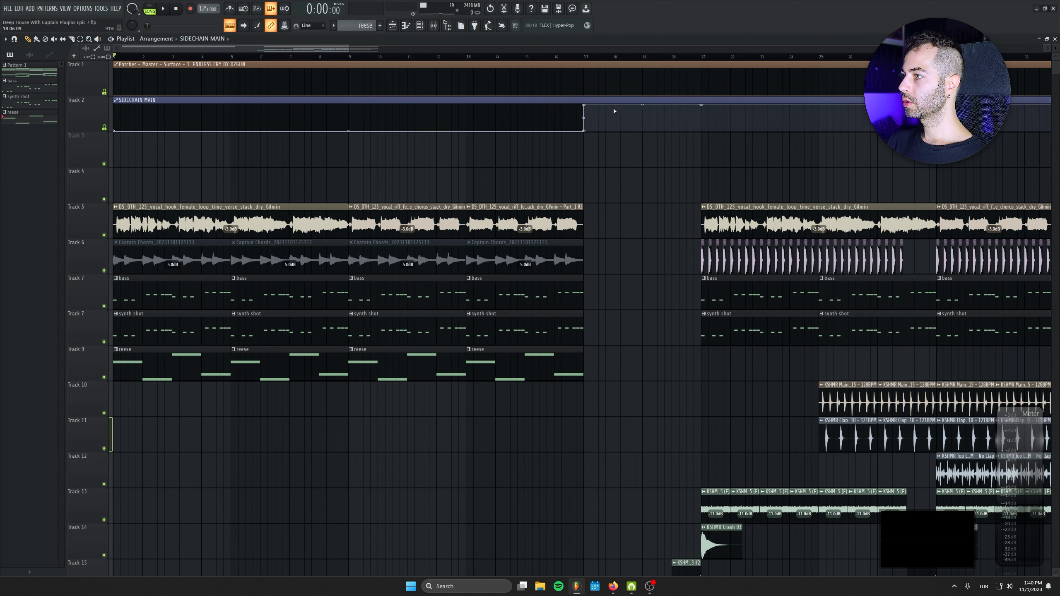
- Link the mix level of Kickstart 2 on the Sub insert to the SIDECHAIN MAIN automation clip
left_click(431, 27)
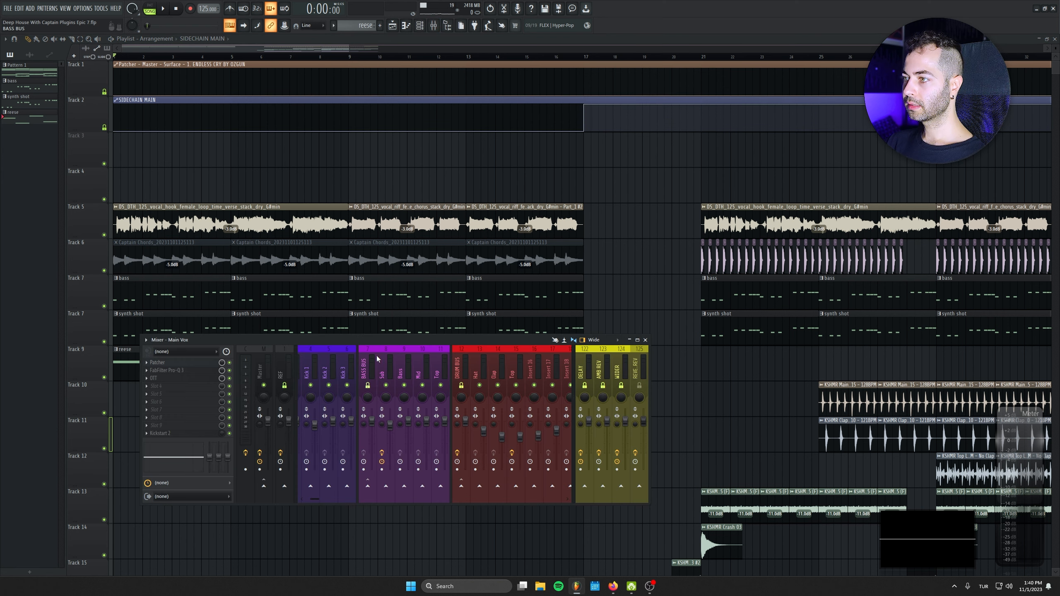
scroll(376, 358, "up", 2)
right_click(221, 434)
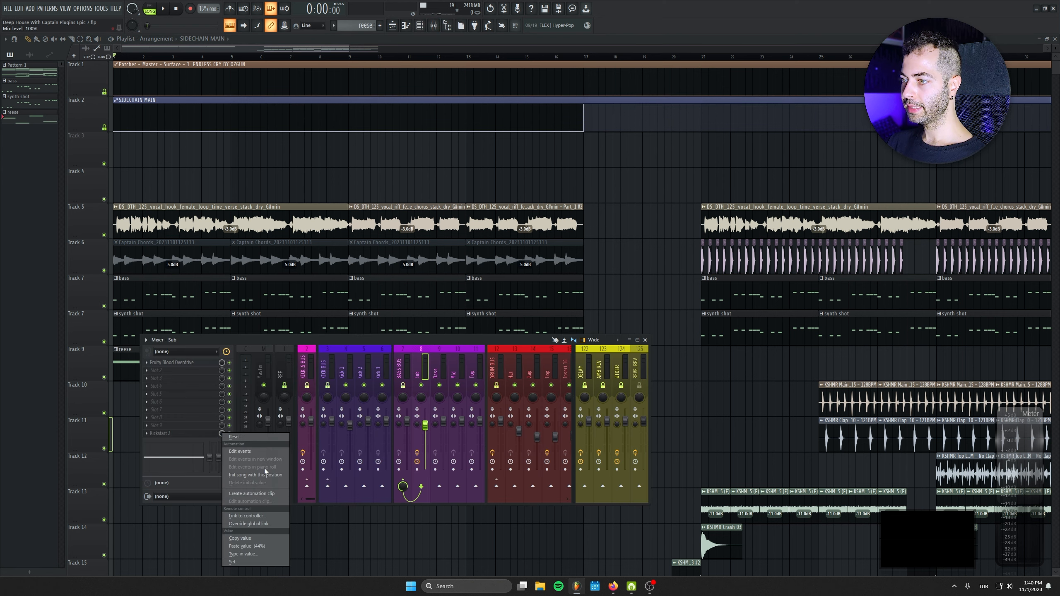
left_click(247, 516)
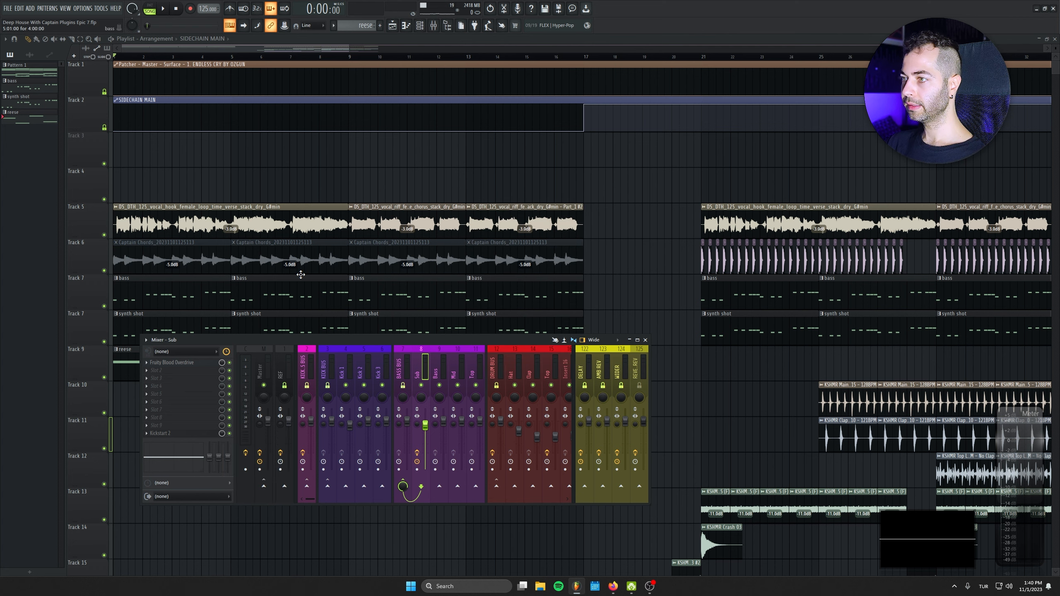
key("F9")
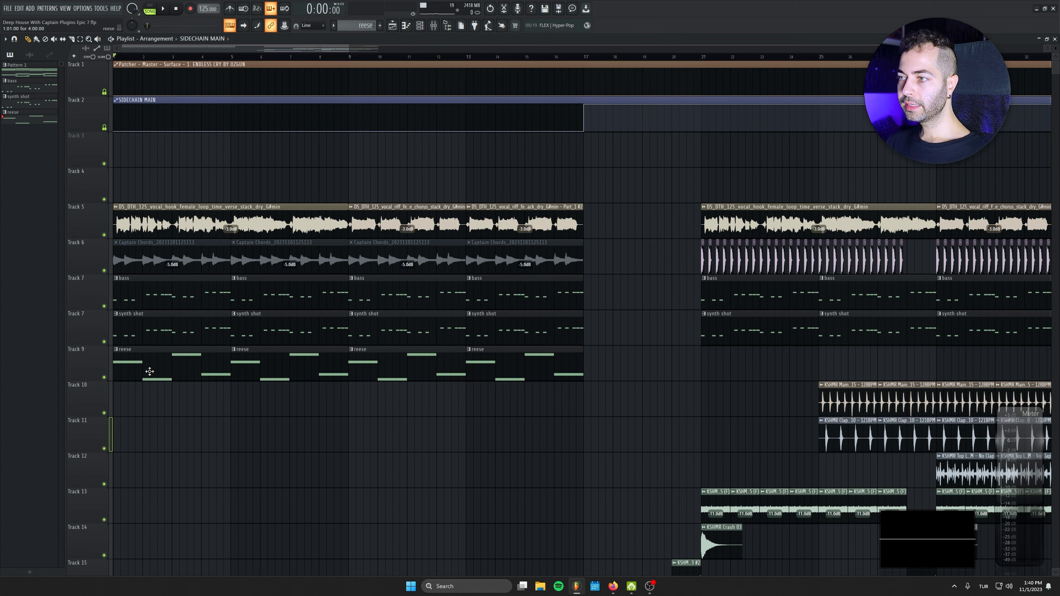
- Route the Iris Sun channel to the Mid insert and add FabFilter Pro-Q 3 there with a 36 dB/oct low cut at about 165 Hz
key("F6")
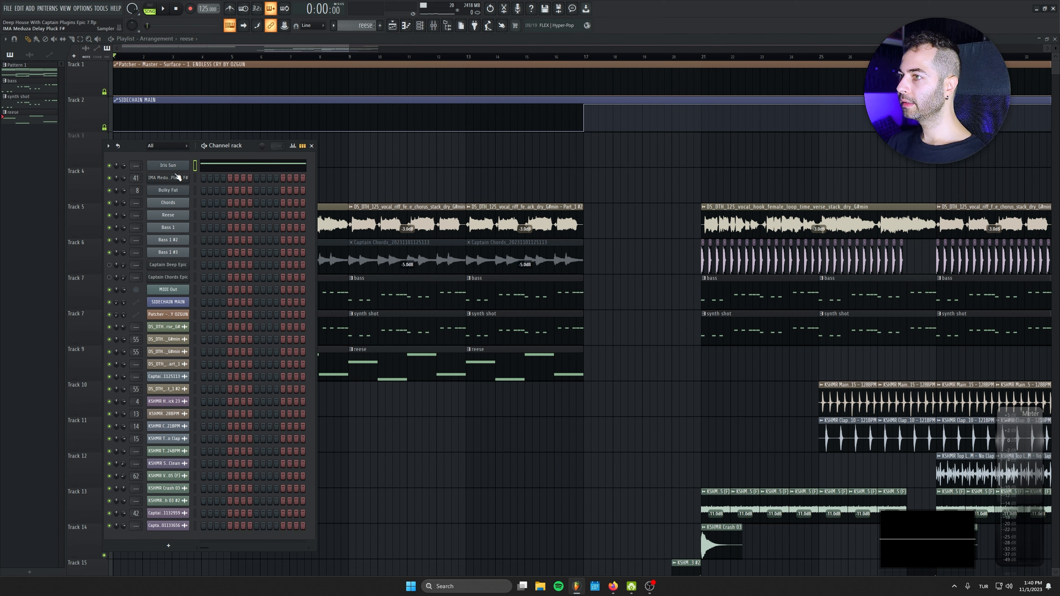
double_click(136, 164)
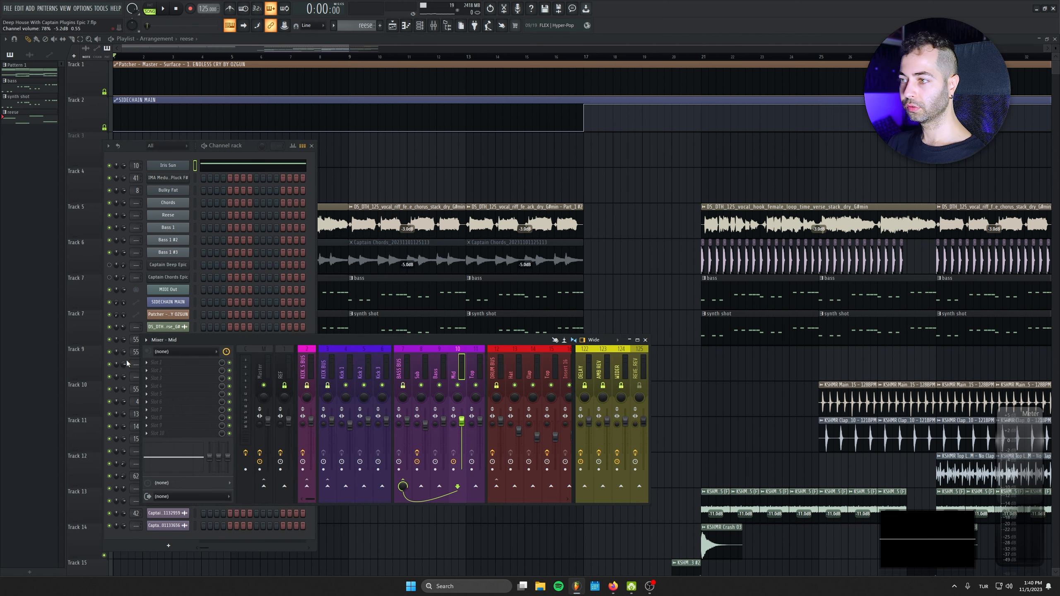
left_click(186, 363)
left_click(284, 296)
left_click_drag(88, 229, 225, 249)
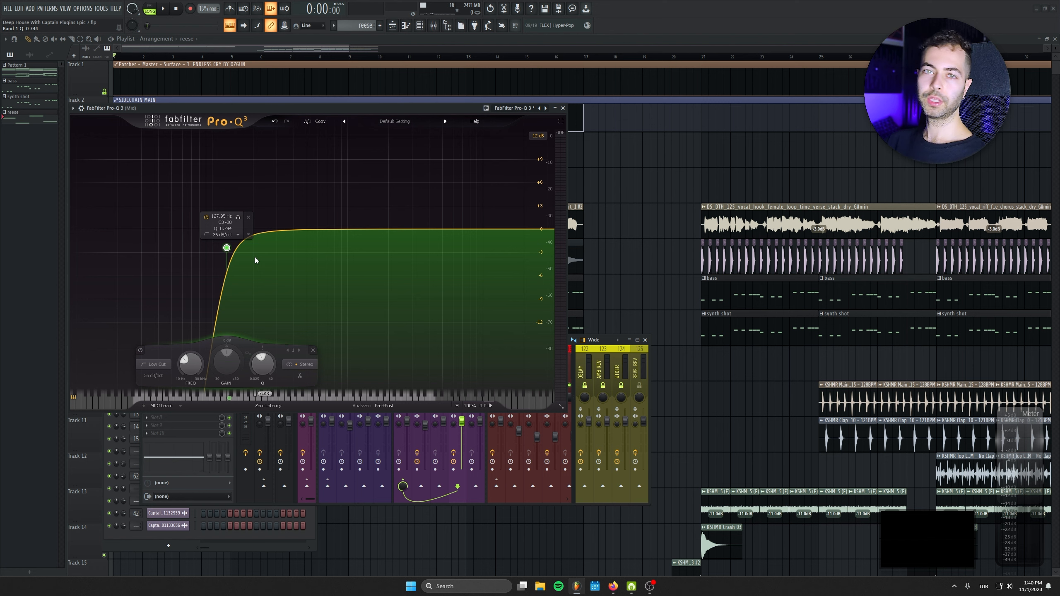
left_click_drag(228, 248, 245, 247)
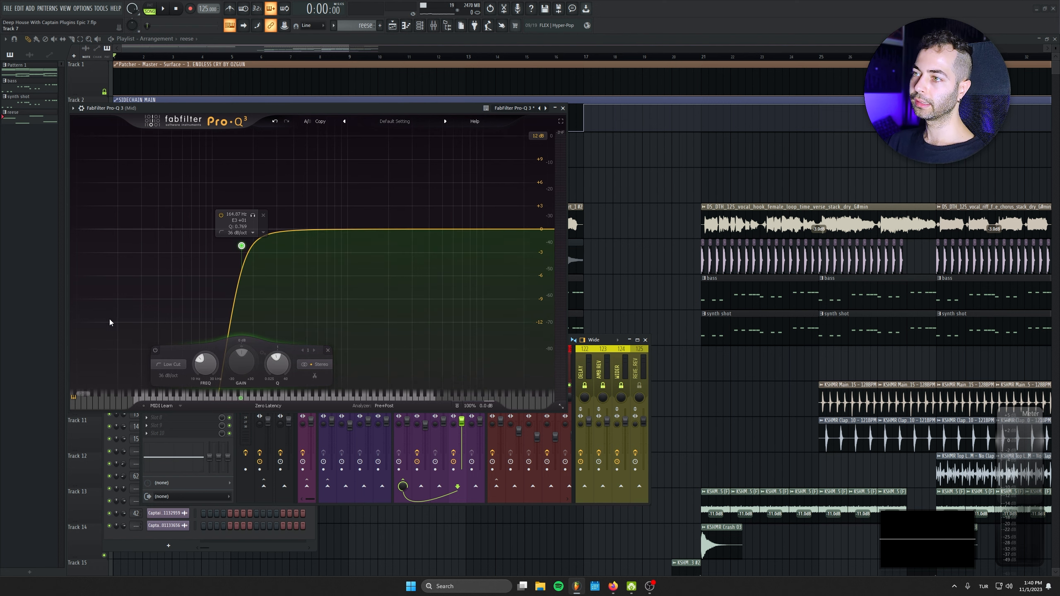
left_click(562, 108)
left_click(313, 147)
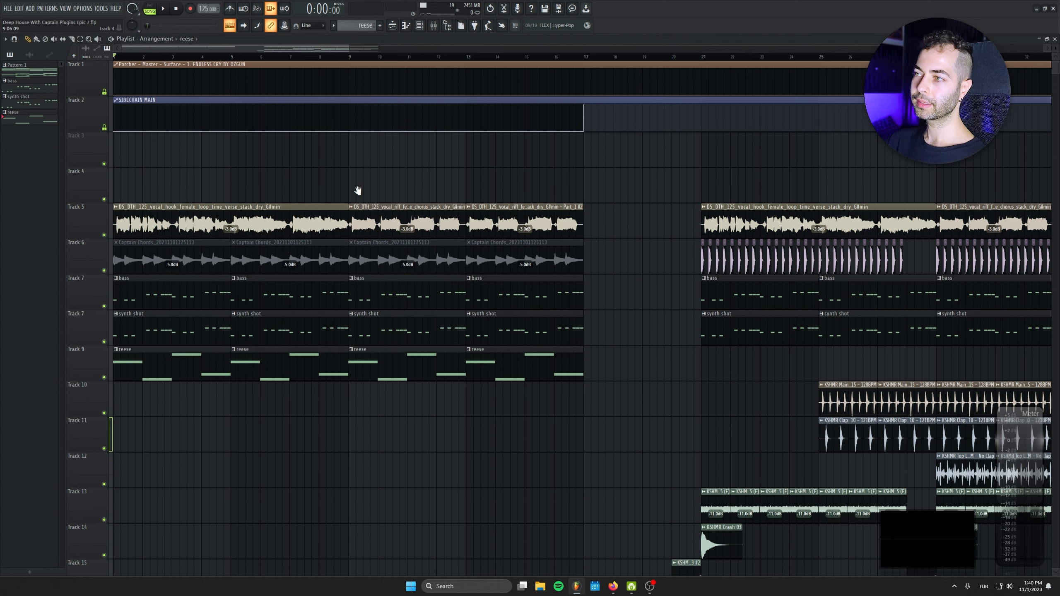
- Insert a new playlist track below the reese track and move the four muted Captain Chords clips onto it
scroll(372, 300, "down", 1)
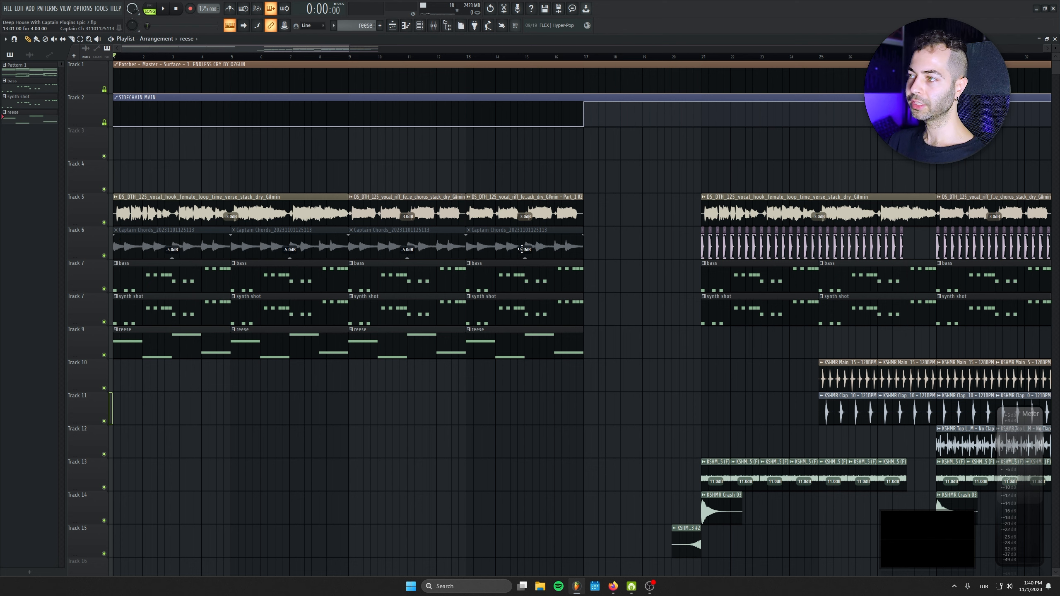
left_click_drag(578, 248, 121, 242)
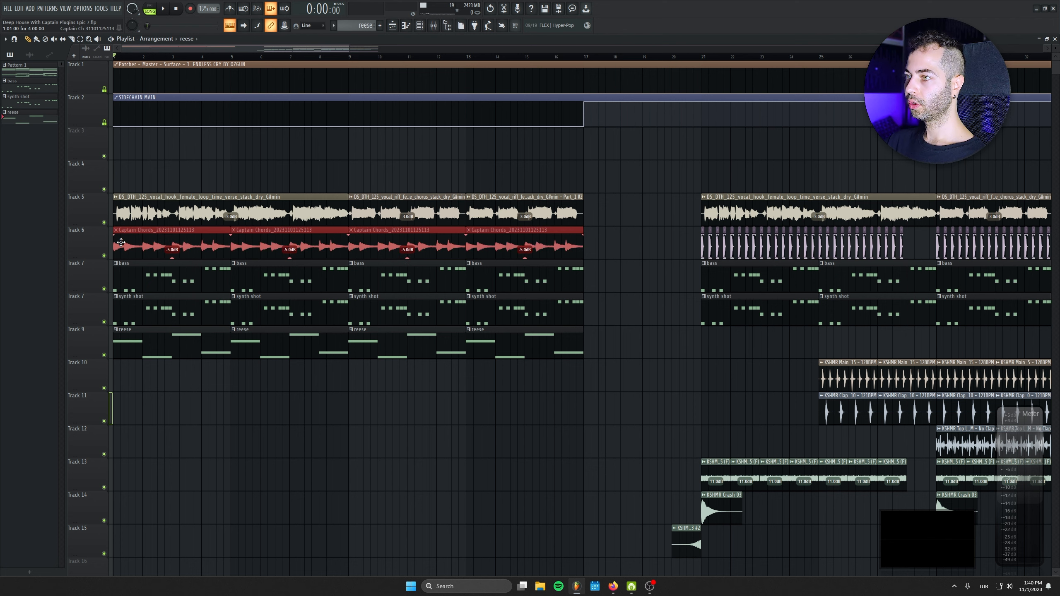
right_click(104, 369)
left_click(128, 527)
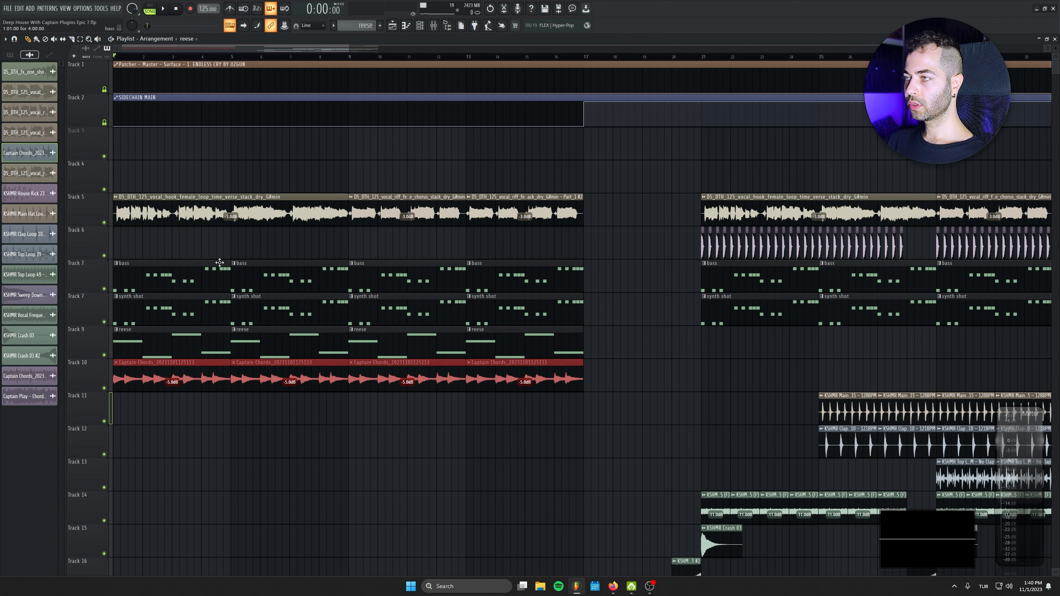
- Open Captain Chords Epic, audition several sounds from the Pianos instruments and apply the Piano sound preset
left_click(425, 22)
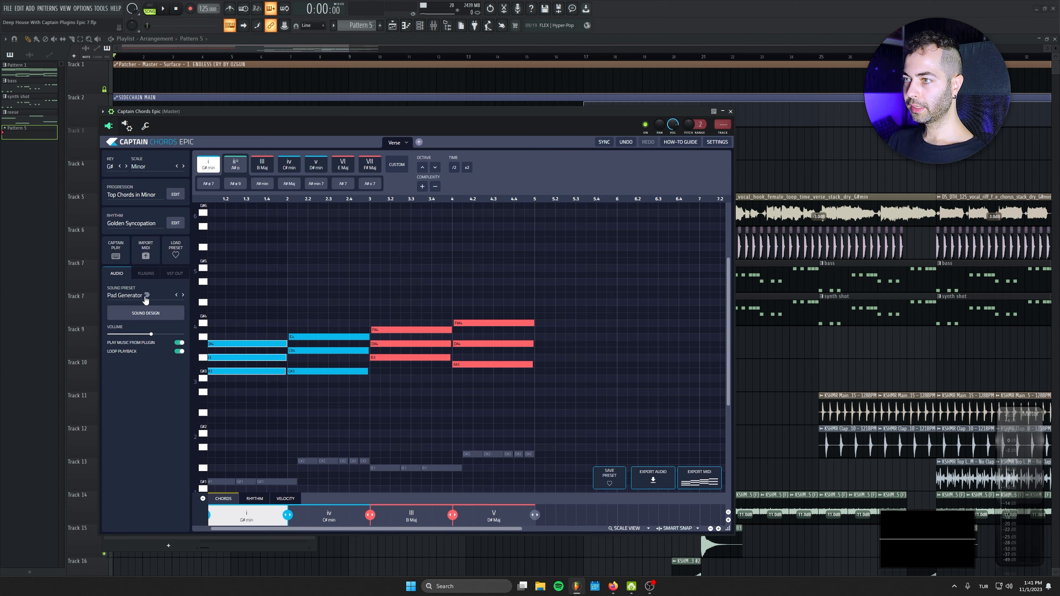
left_click(146, 297)
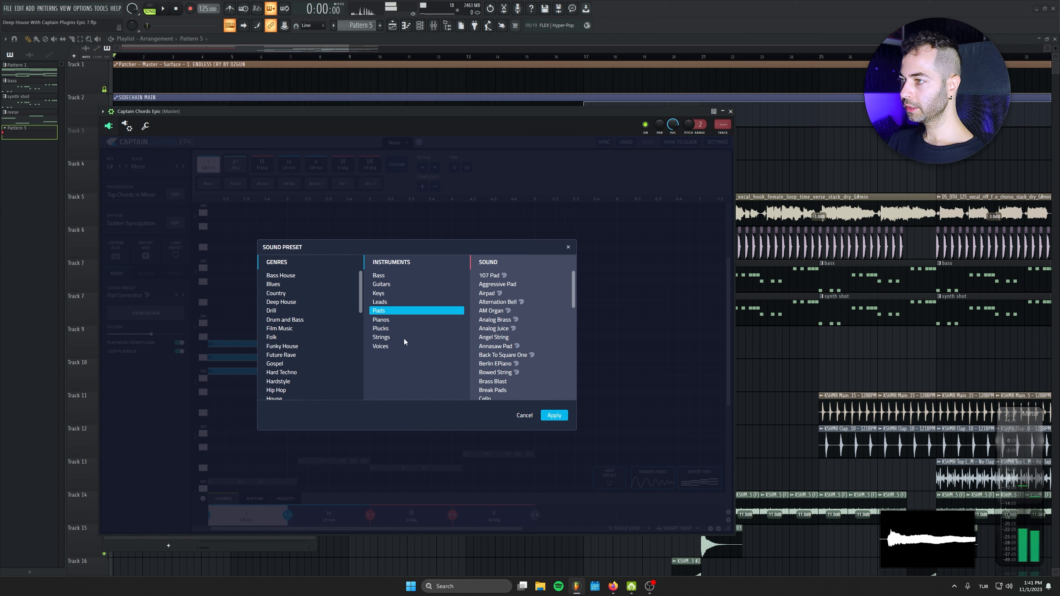
left_click(381, 320)
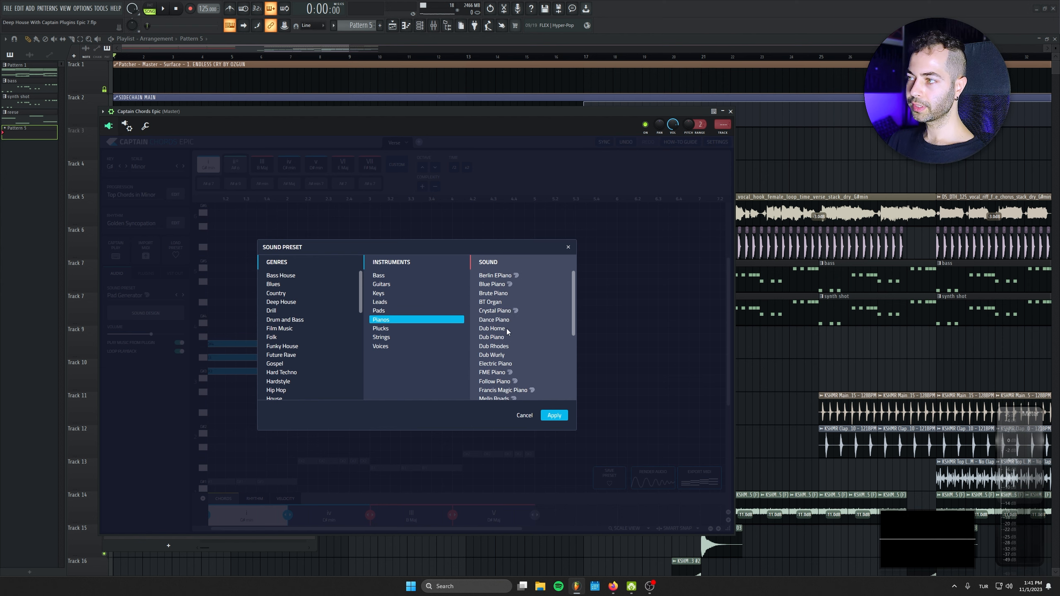
left_click(498, 329)
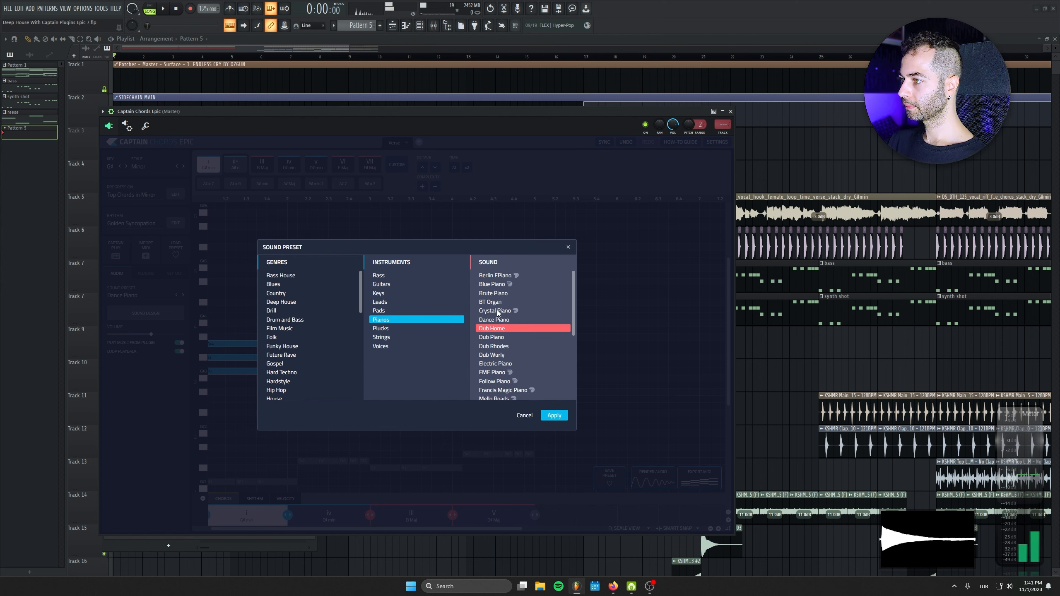
left_click(494, 346)
left_click(495, 364)
left_click(492, 372)
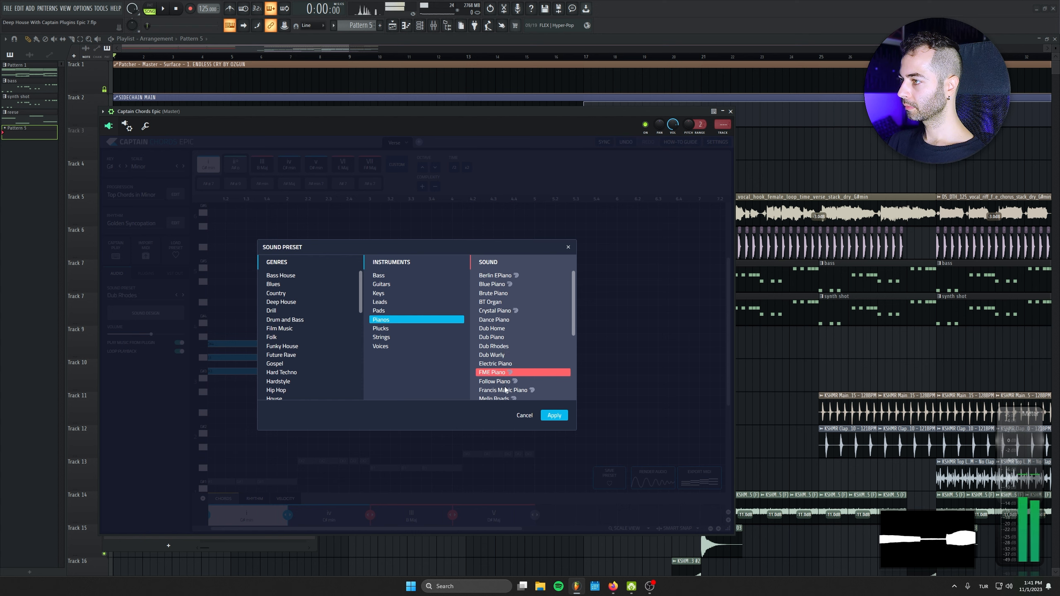
left_click(505, 390)
scroll(507, 382, "down", 3)
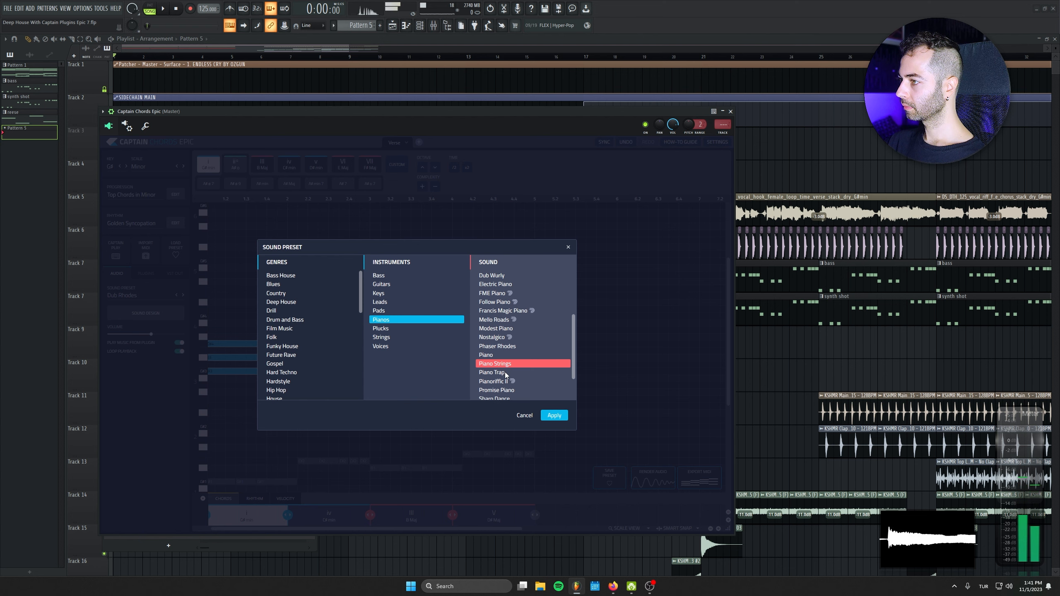
left_click(486, 355)
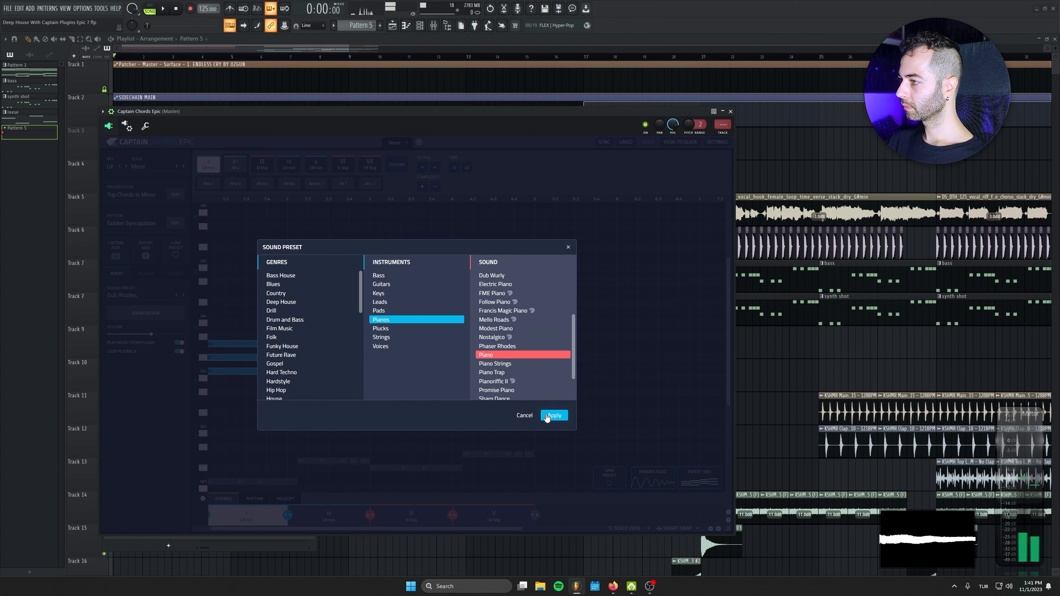
left_click(553, 415)
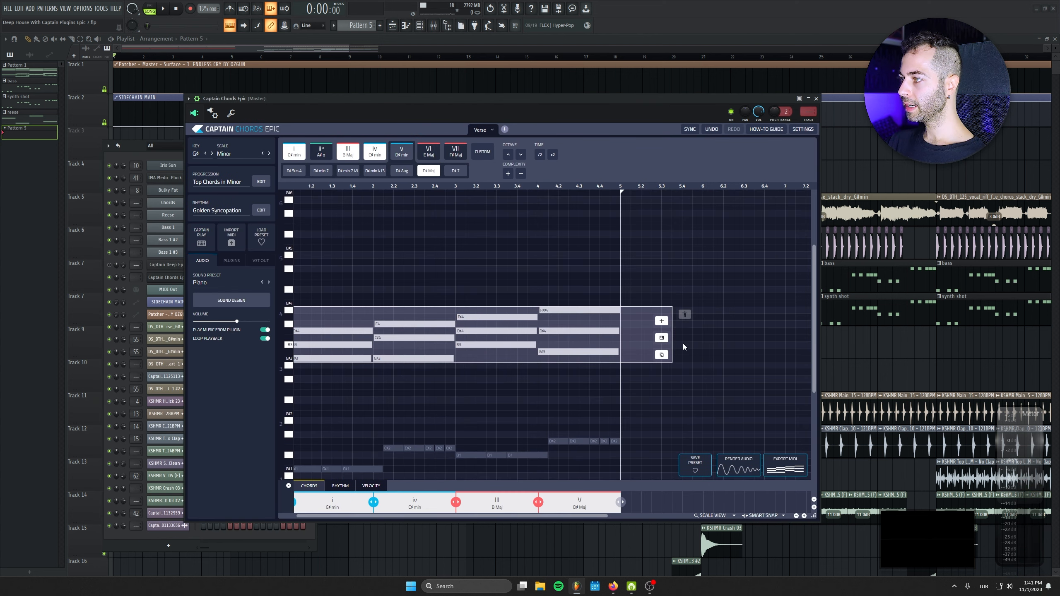
- Preview the chord progression with the Piano sound and render its audio onto Track 9 around bar 27
left_click(685, 315)
left_click(767, 312)
left_click(164, 9)
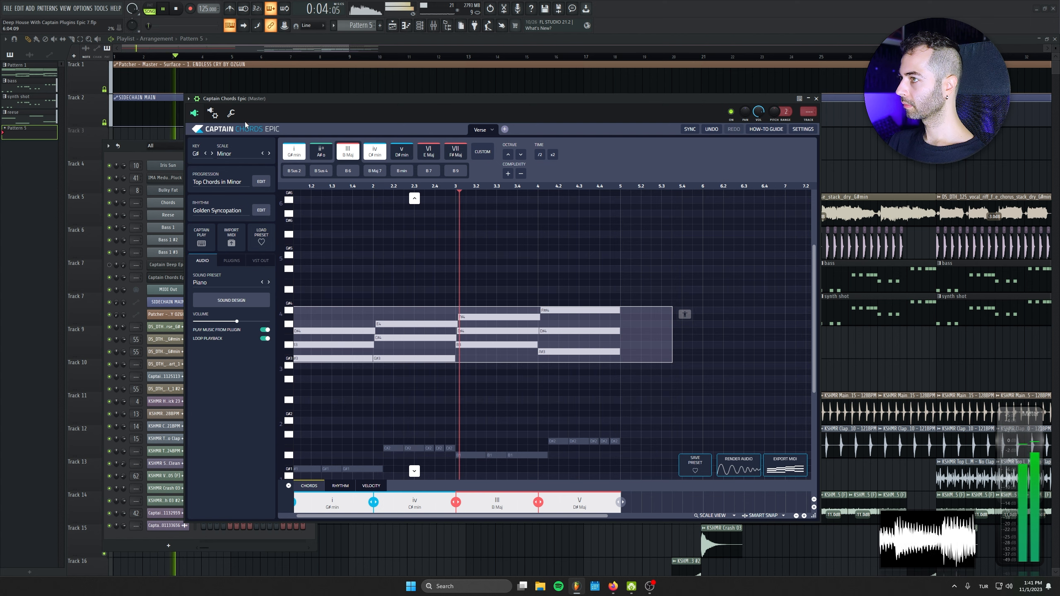
left_click(177, 10)
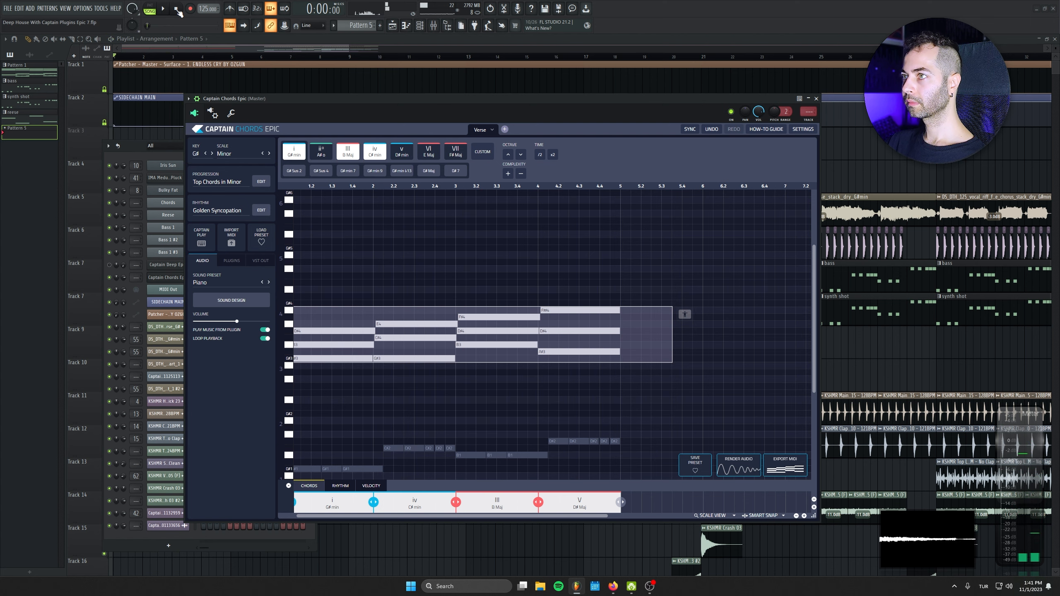
left_click_drag(738, 464, 896, 343)
left_click(816, 99)
- Show all channels in the channel rack to check them and close the rack
left_click(420, 26)
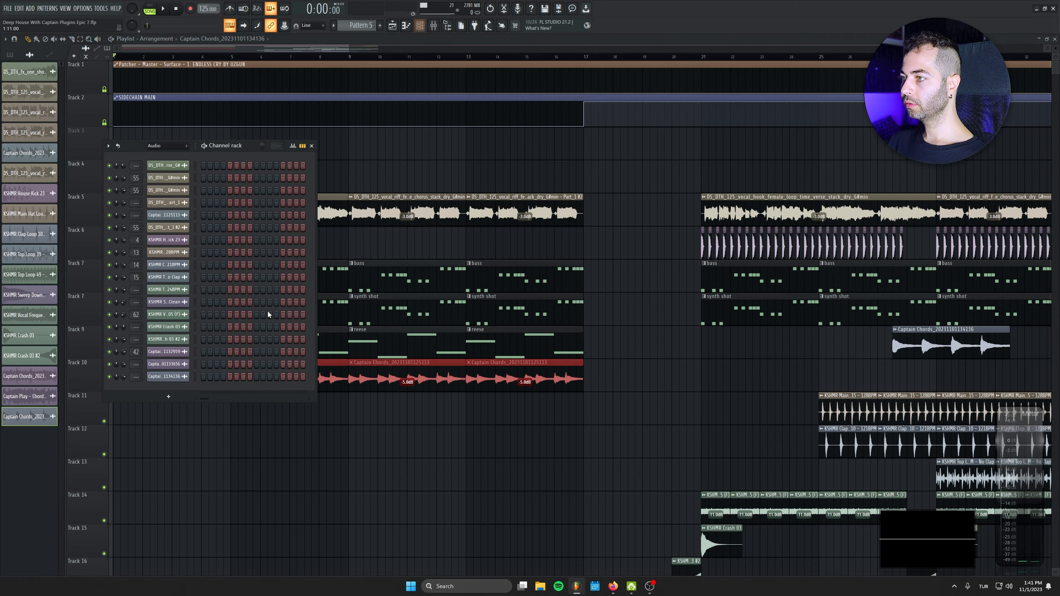
left_click(158, 156)
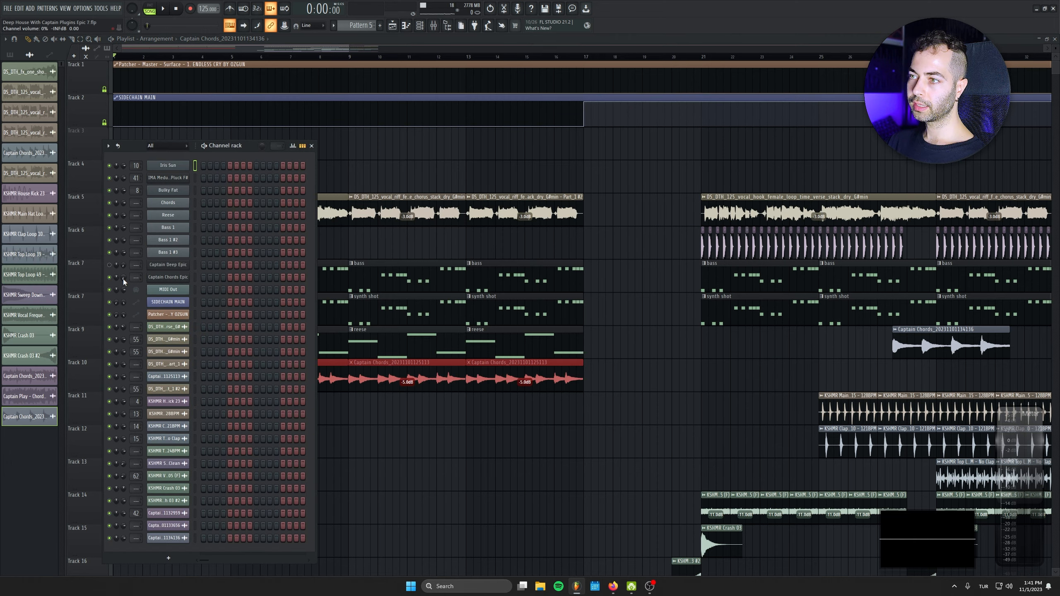
left_click(311, 146)
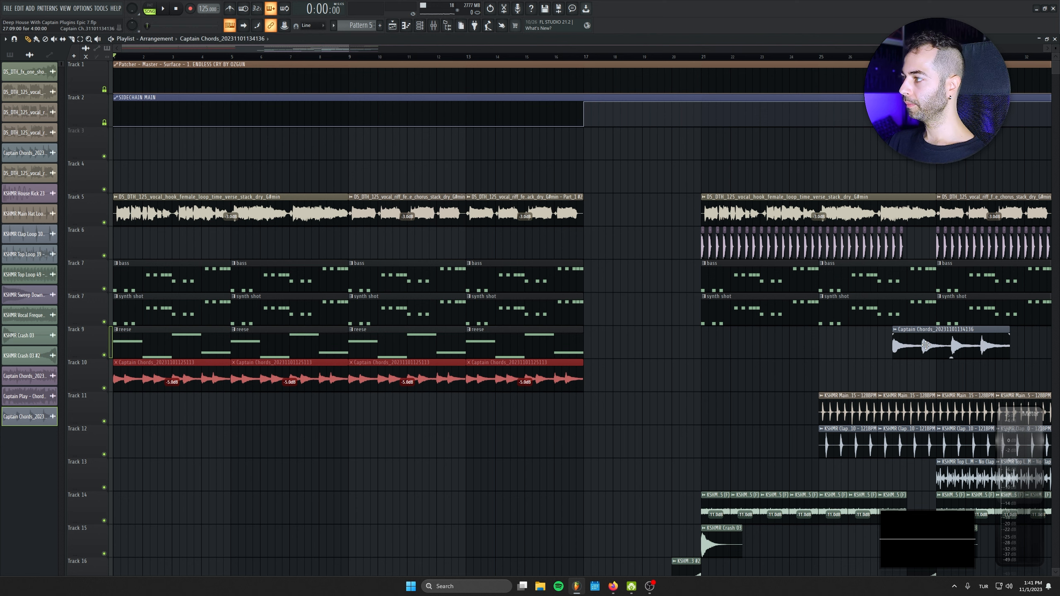
- Move the rendered piano chords clip to Track 11 at bar 1, duplicate it once and delete the four old chord clips from Track 10
left_click_drag(925, 345, 269, 410)
right_click(510, 382)
right_click(407, 382)
right_click(288, 383)
right_click(151, 384)
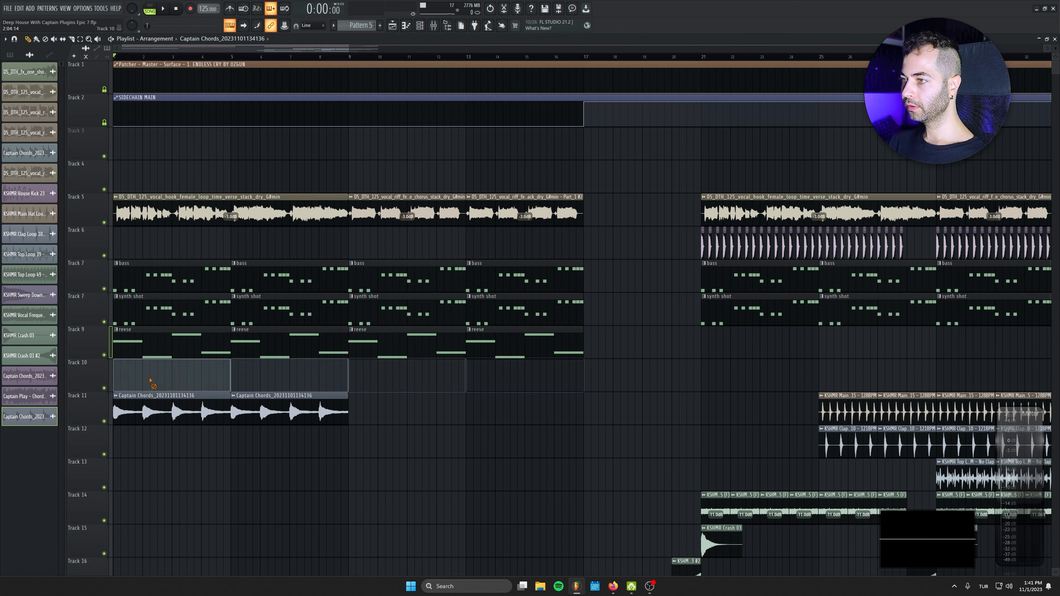
- Move the two piano chord clips up to Track 10 and duplicate them to fill bars 1 to 17
left_click_drag(142, 374, 259, 411, "ctrl")
mouse_move(129, 403)
left_mouse_down()
mouse_move(129, 371)
mouse_move(365, 367)
left_mouse_up()
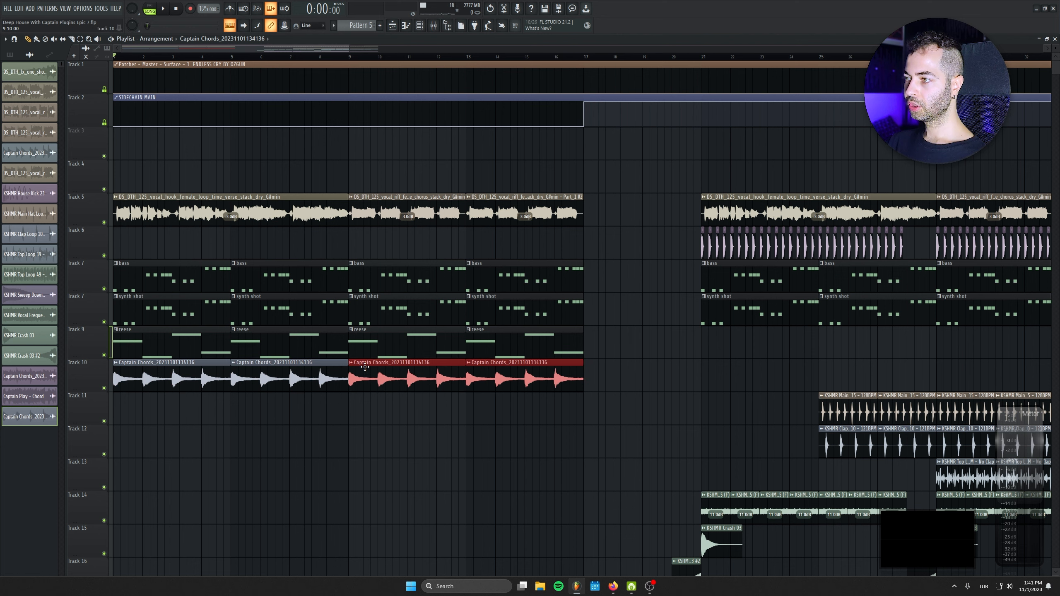
left_click(361, 423)
right_click(444, 420)
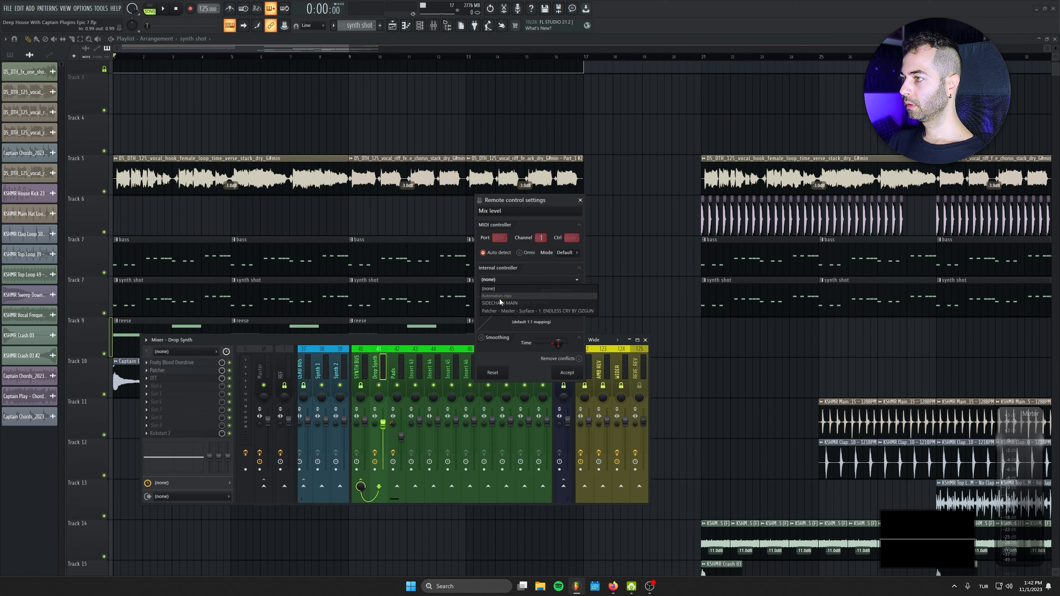
- Link the mix level of Kickstart 2 on the Drop Synth insert to the SIDECHAIN MAIN automation clip
left_click(499, 299)
left_click(568, 372)
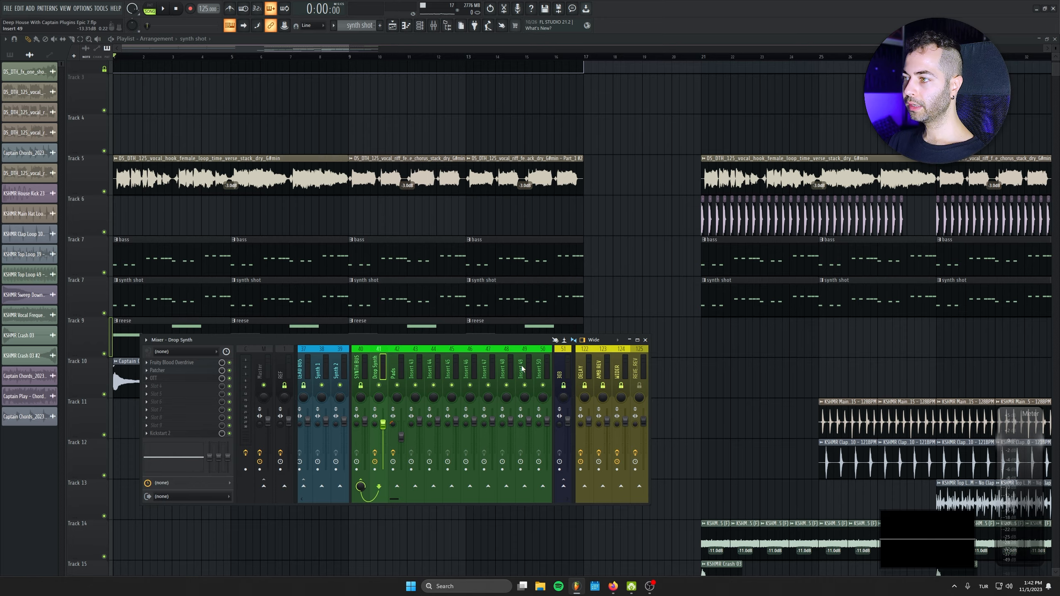
left_click(645, 340)
scroll(566, 337, "up", 3)
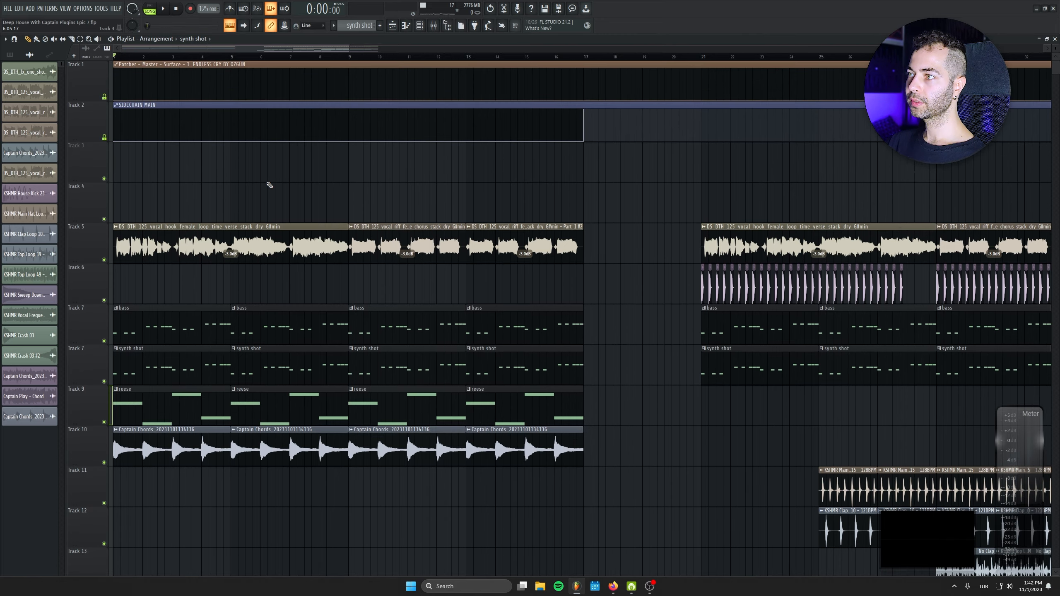
- Copy the four Captain Chords clips of the drop on Track 19 into the intro from bar 1 to bar 17
scroll(417, 352, "down", 6)
scroll(417, 352, "down", 3)
scroll(412, 354, "down", 3)
left_click_drag(350, 256, 675, 259)
left_click_drag(361, 432, 726, 421)
key("ctrl+c")
key("ctrl+v")
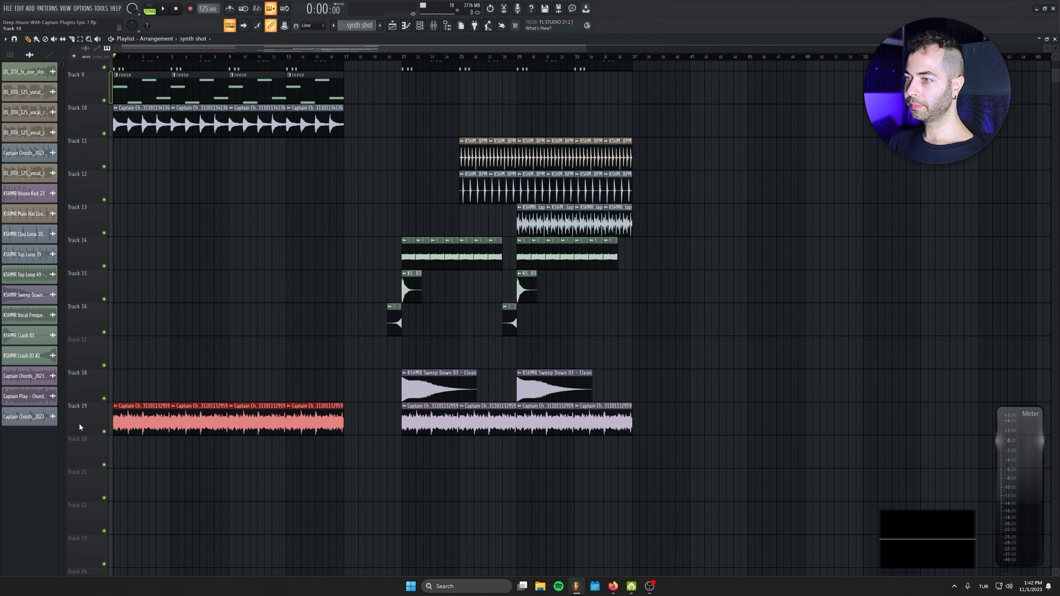
- Move Track 19 with the Captain Chords clips up to sit directly below the piano chords on Track 10
scroll(80, 428, "up", 8)
scroll(350, 305, "up", 3)
left_click(411, 249)
right_click(411, 250)
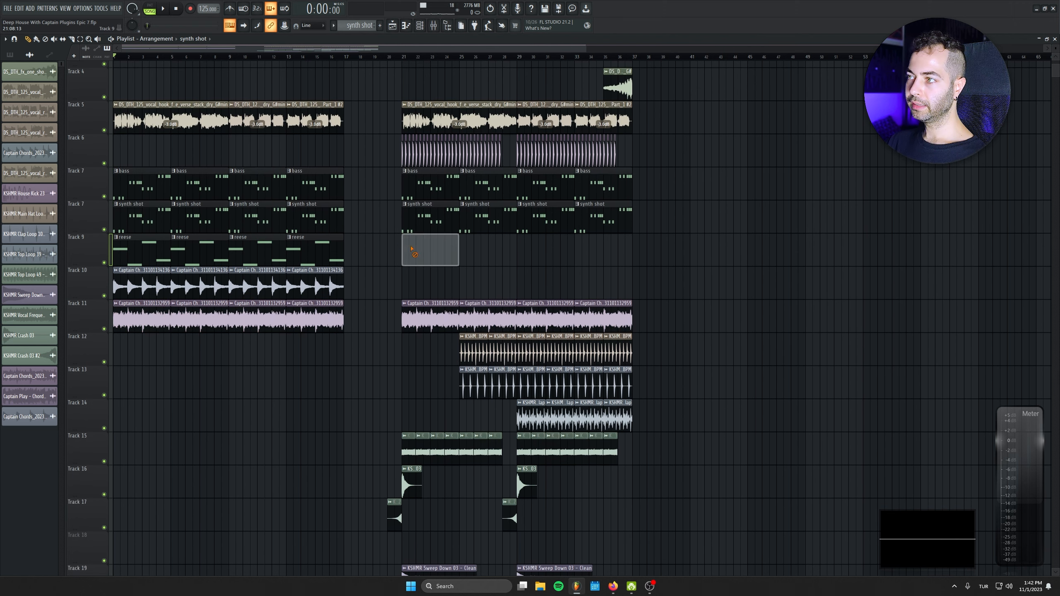
- Play back the layered intro from bar 1 to check its balance, and save the project
scroll(221, 251, "up", 2)
key("space")
scroll(388, 178, "up", 3)
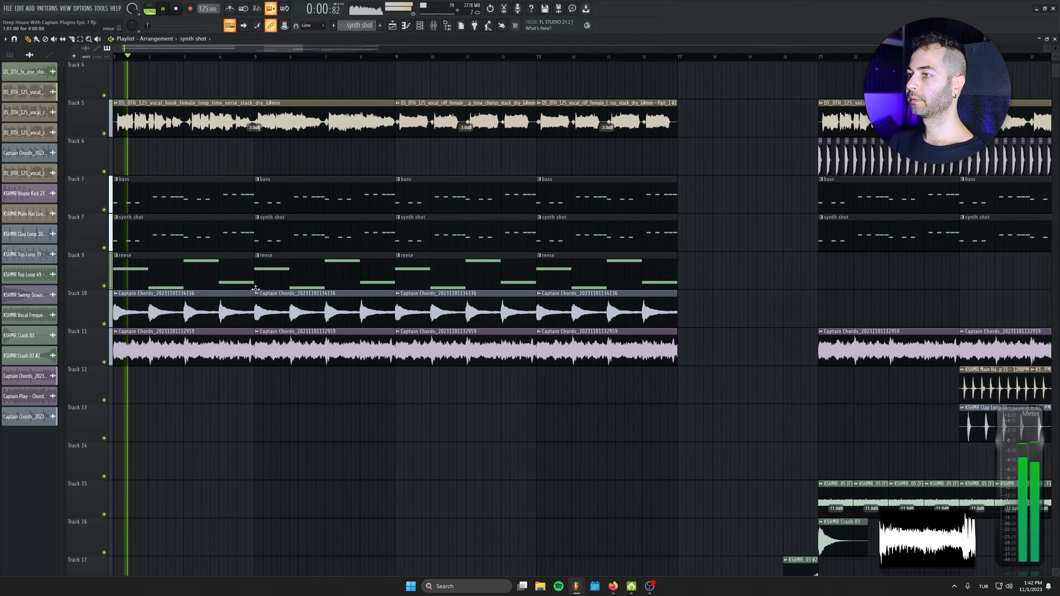
scroll(363, 194, "up", 2)
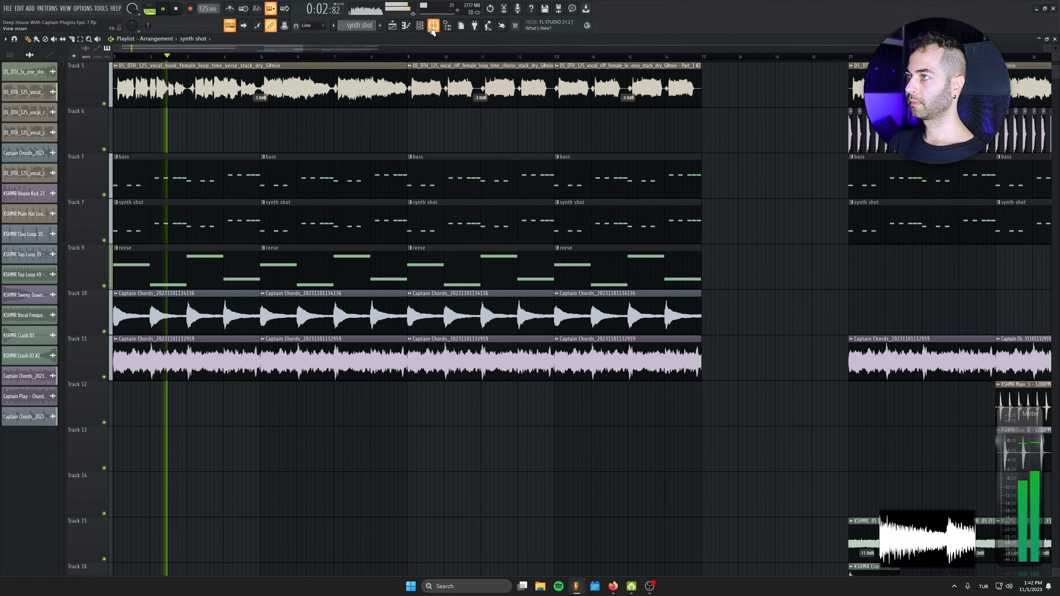
scroll(471, 245, "down", 2)
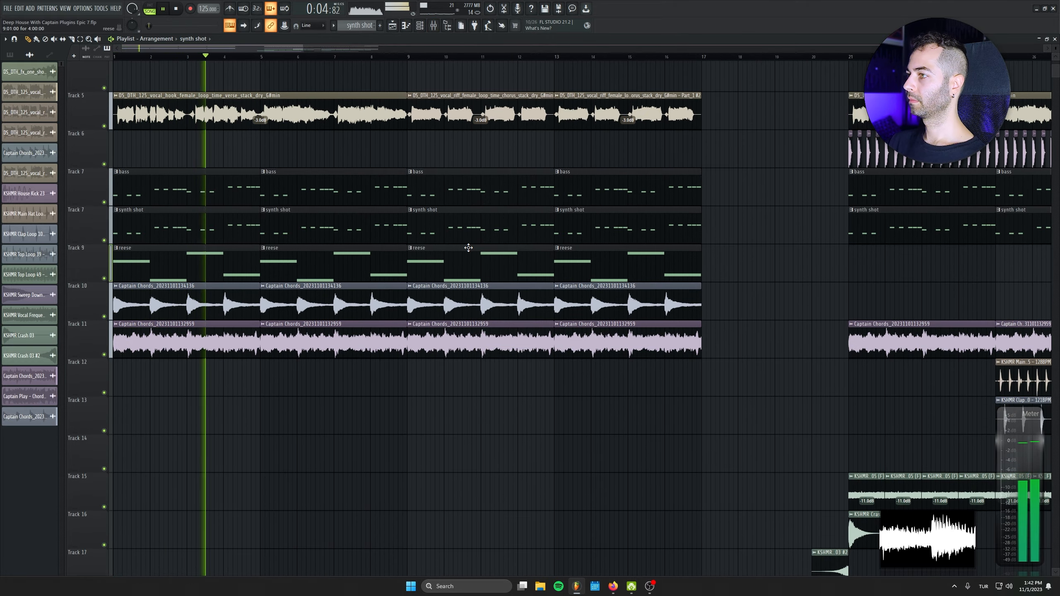
key("ctrl+s")
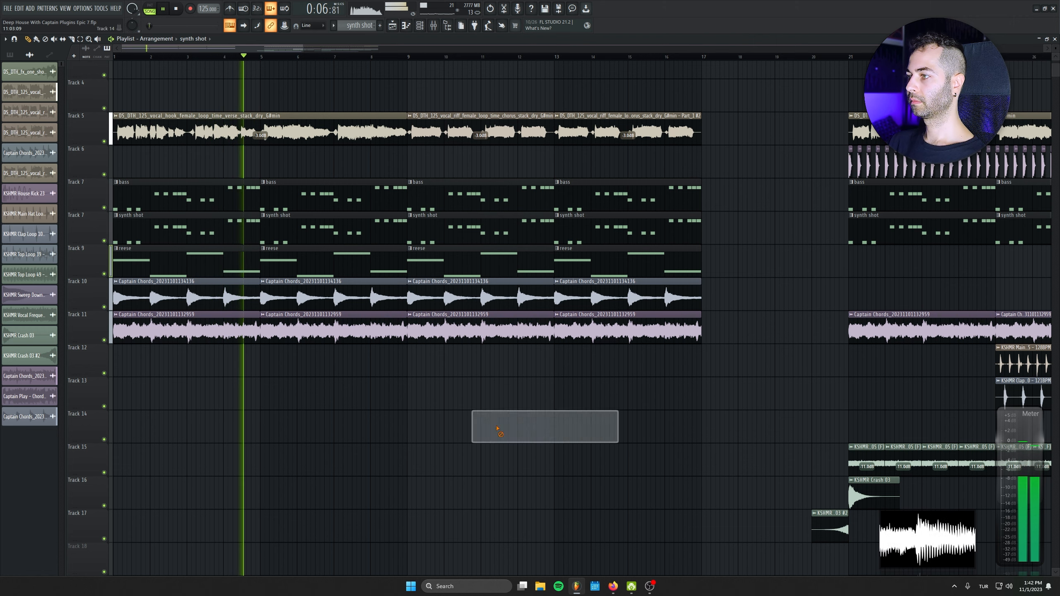
scroll(505, 406, "down", 2)
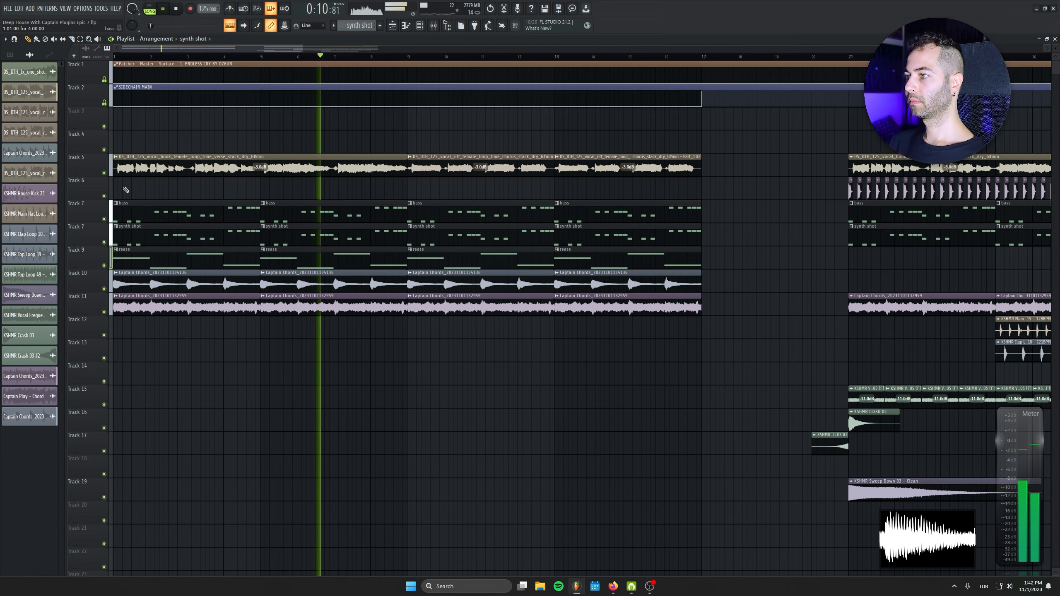
key("ctrl+s")
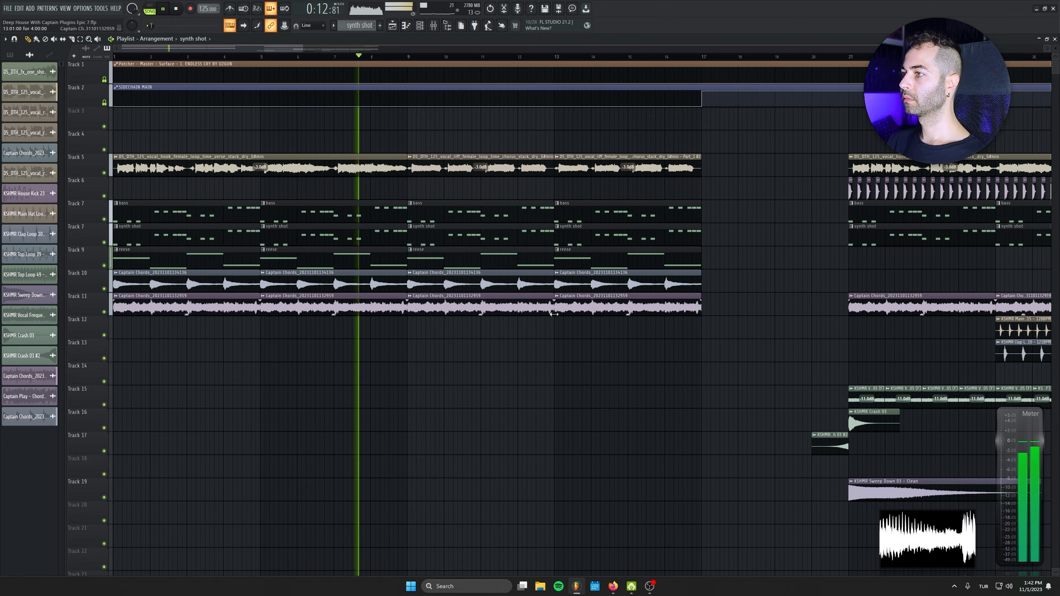
- Place a KSHMR Sweep Down 03 - Clean clip on Track 19 at bar 9 of the intro
scroll(542, 377, "up", 1)
left_click(611, 396)
right_click(612, 397)
left_click_drag(600, 417, 534, 449)
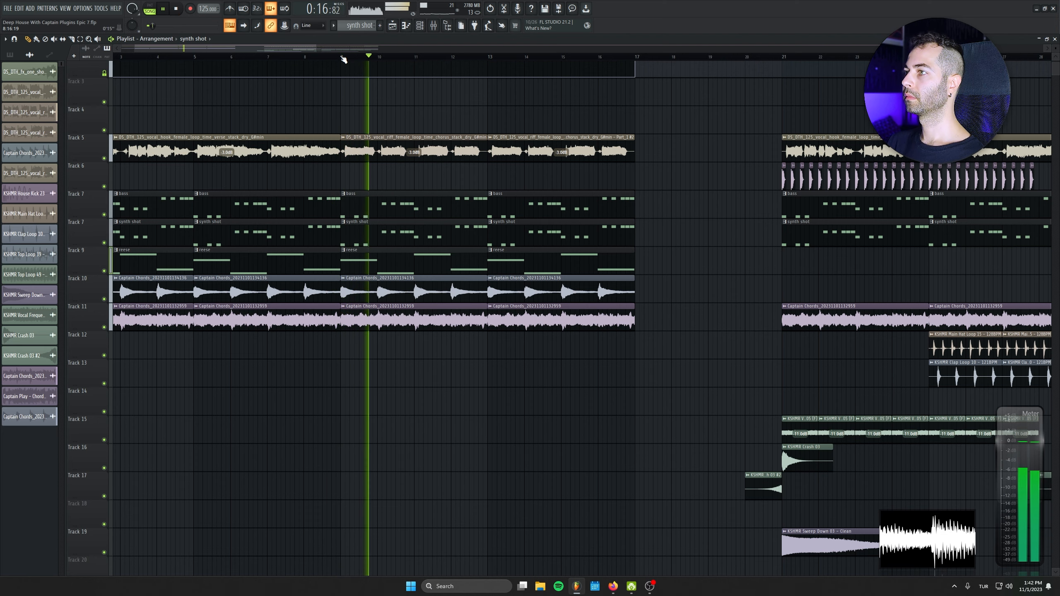
key("space")
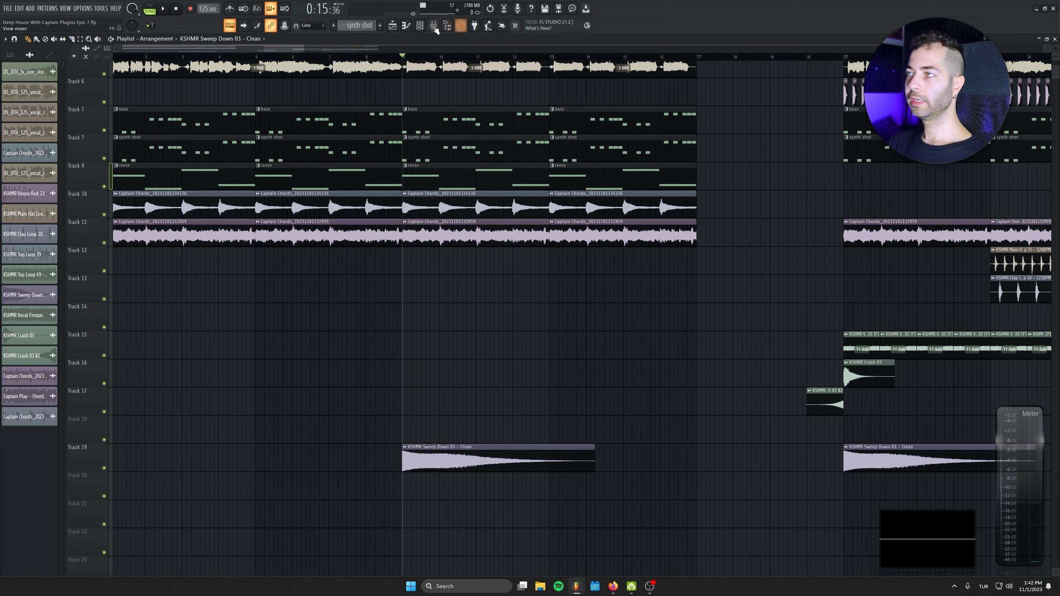
- Add the KSHMR Sweep Transition 02 - Clean sample on Track 20, trimmed to end at bar 9 where the sweep down starts
left_click(446, 27)
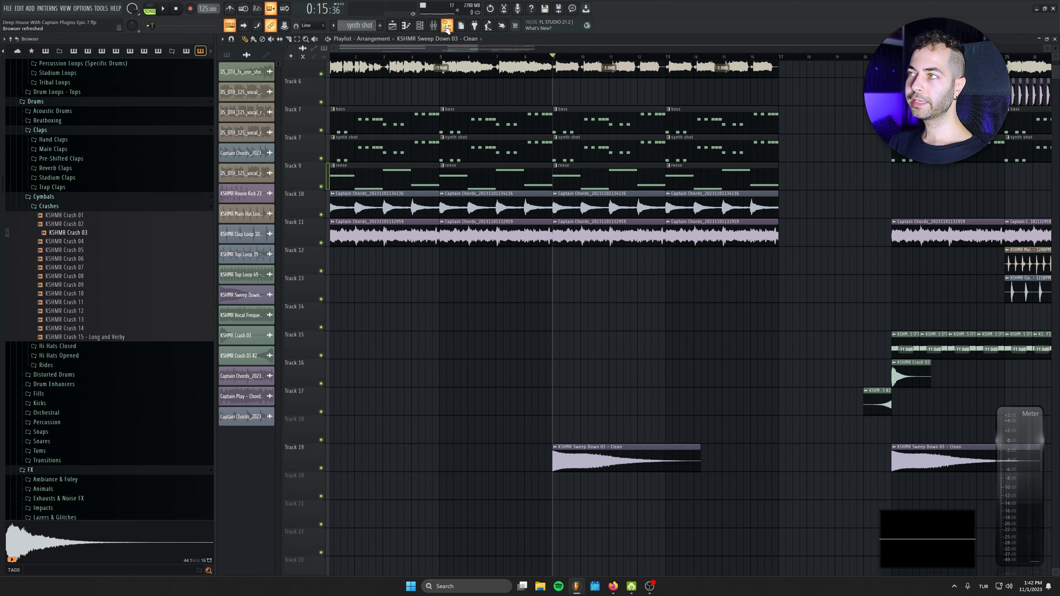
scroll(60, 219, "up", 3)
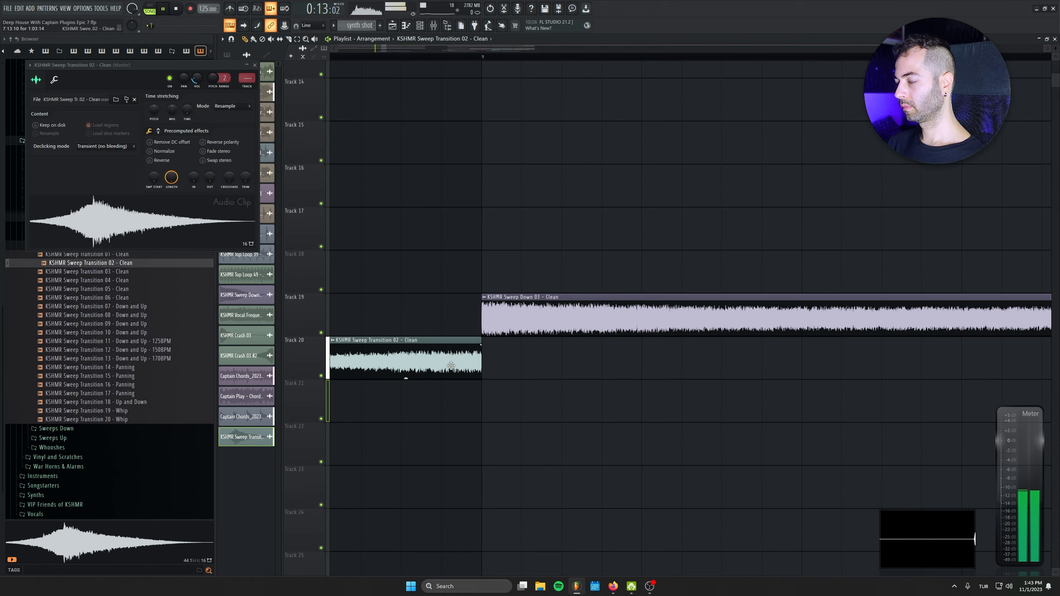
scroll(482, 422, "down", 4)
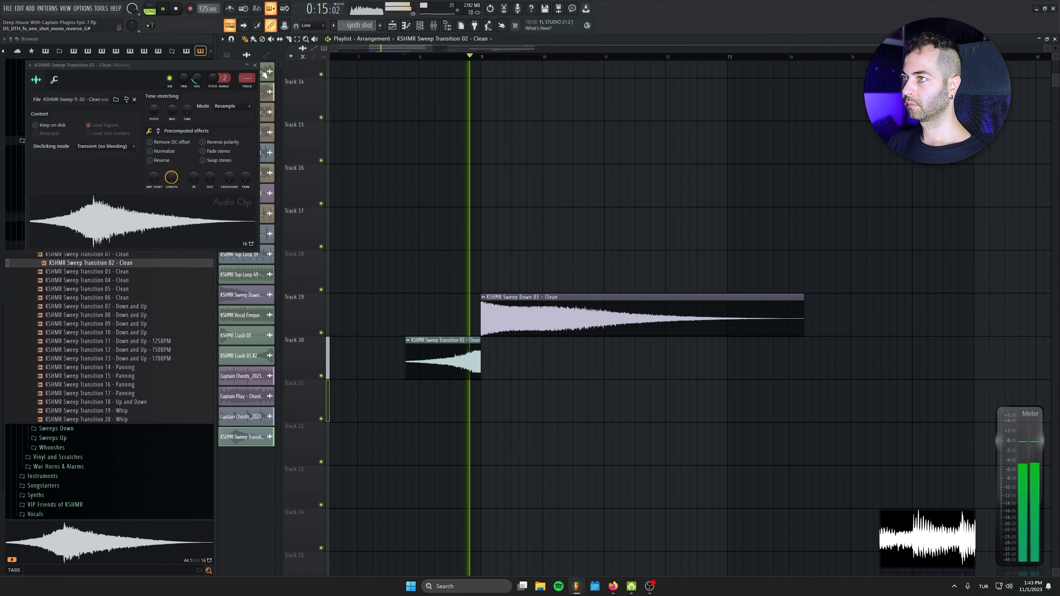
left_click(255, 65)
- Add the KSHMR Long Fill 18 - 122BPM sample on Track 22 from bar 9 to bar 17 with its channel volume at 67%
scroll(371, 265, "down", 3)
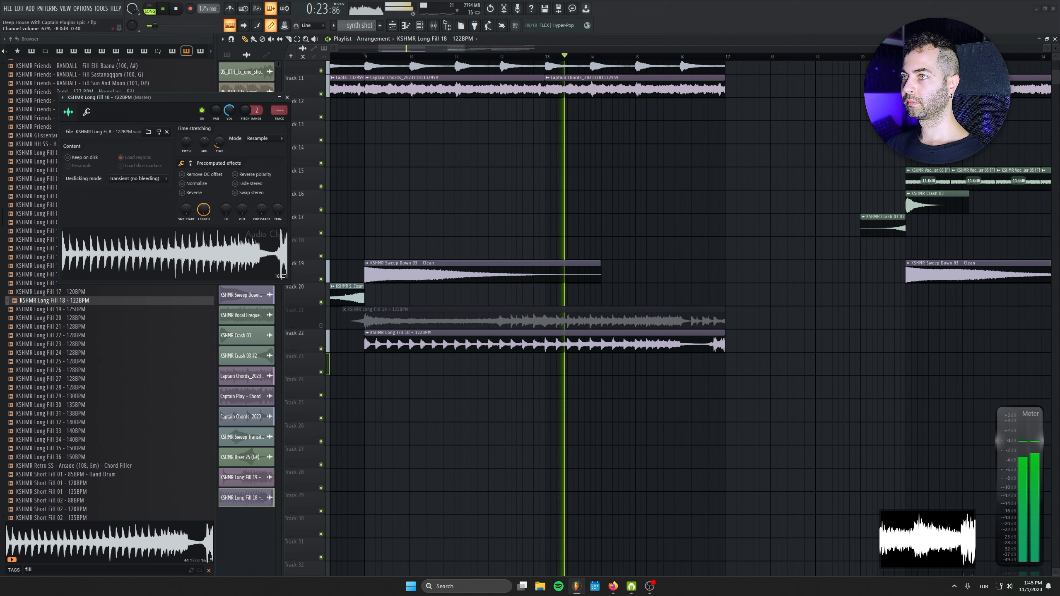
left_click(287, 97)
left_click_drag(532, 267, 511, 319)
scroll(538, 330, "down", 1)
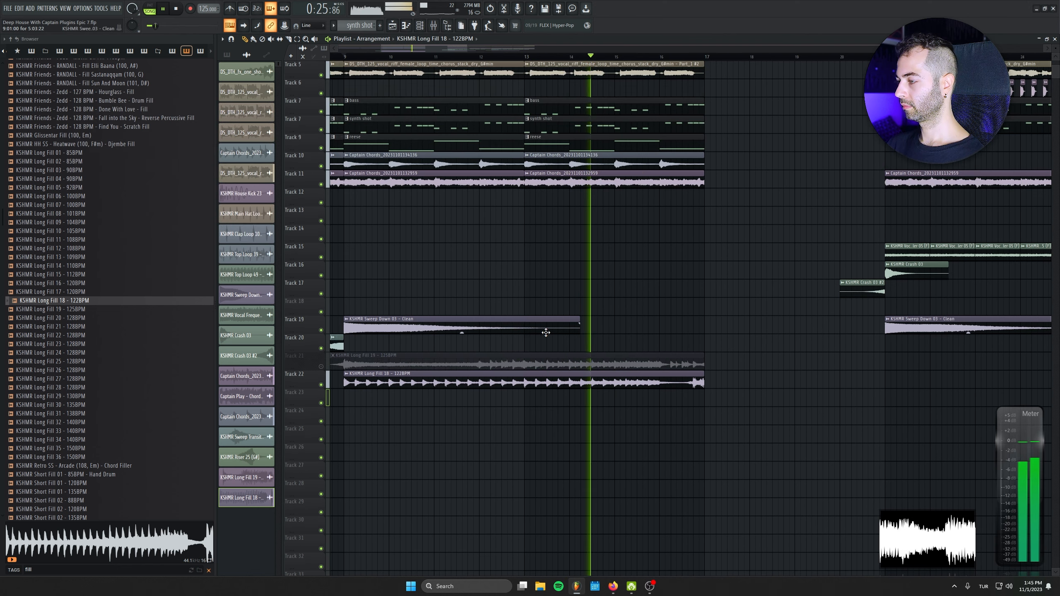
- Trim the intro's bass, synth shot, reese and both Captain Chords layers to end at bar 16
right_click(590, 357)
scroll(668, 250, "up", 3)
scroll(670, 248, "up", 4, "ctrl")
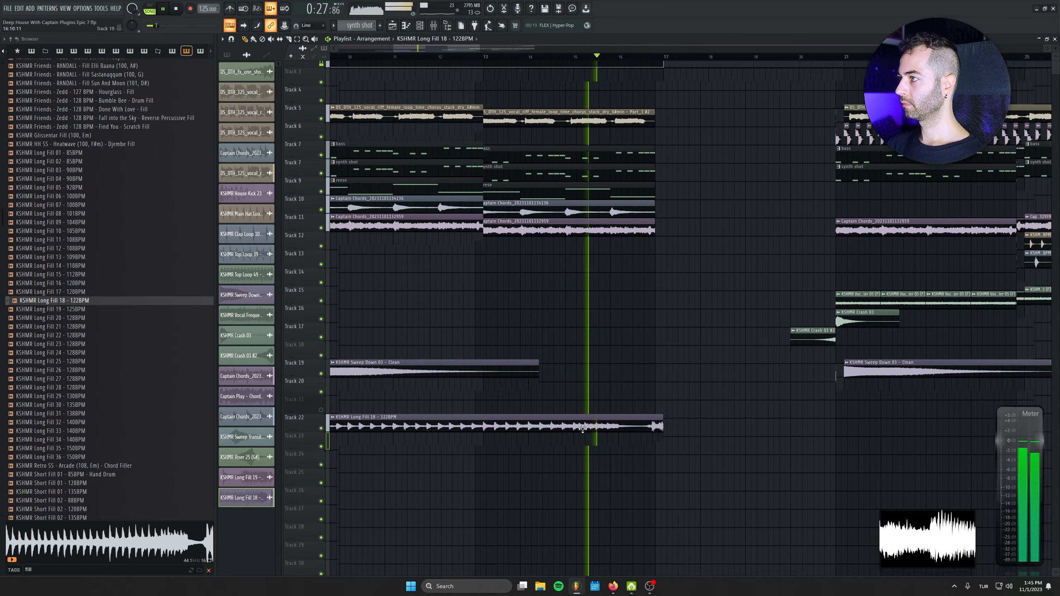
key("space")
- Move all the drop clips earlier so the drop starts at bar 17, and save the project
scroll(557, 399, "down", 5, "ctrl")
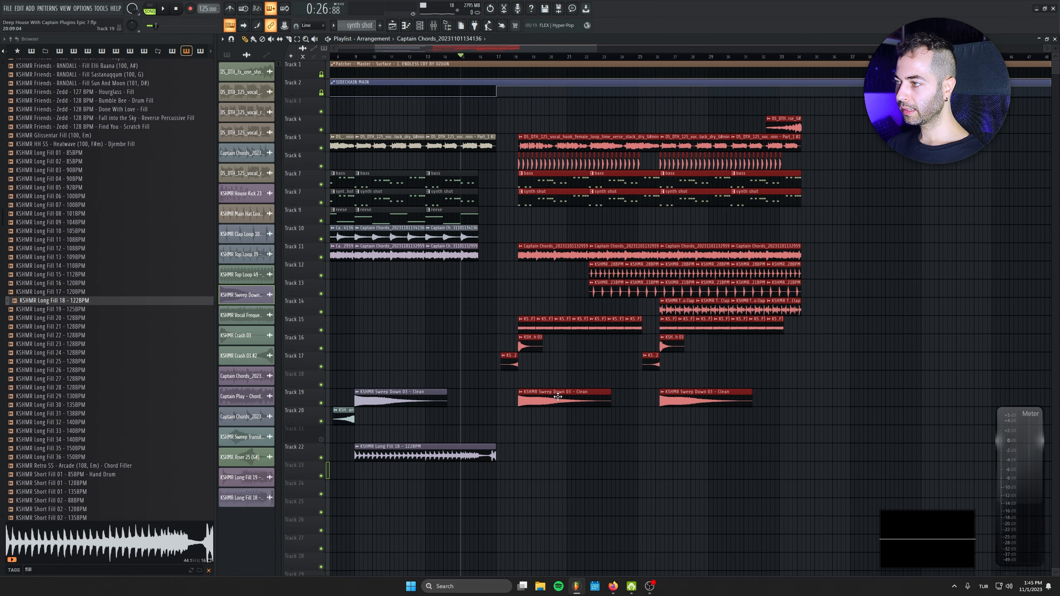
left_click_drag(560, 397, 537, 399)
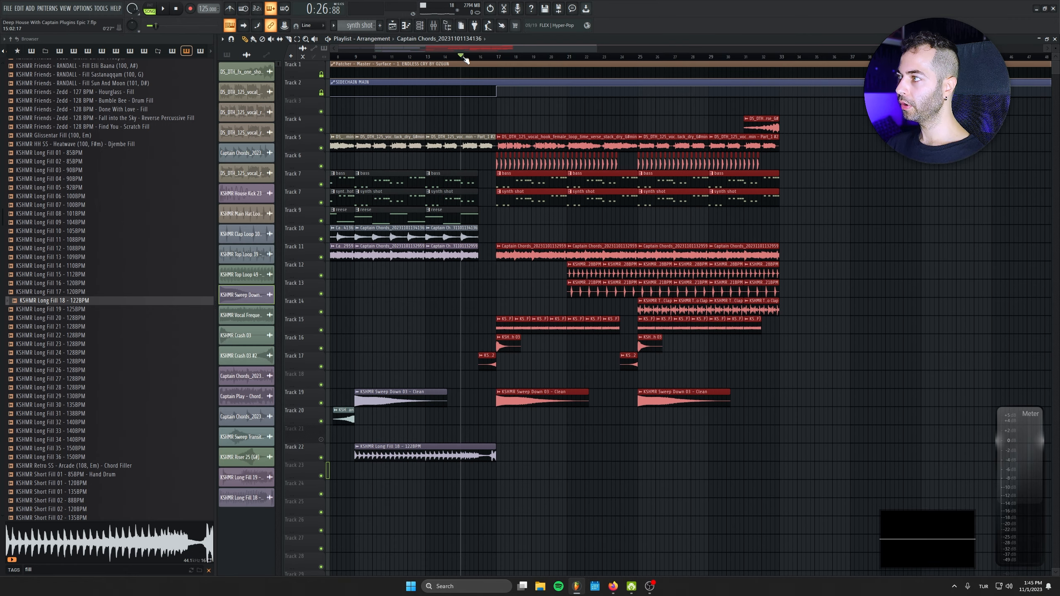
scroll(483, 62, "up", 4, "ctrl")
scroll(491, 194, "down", 3)
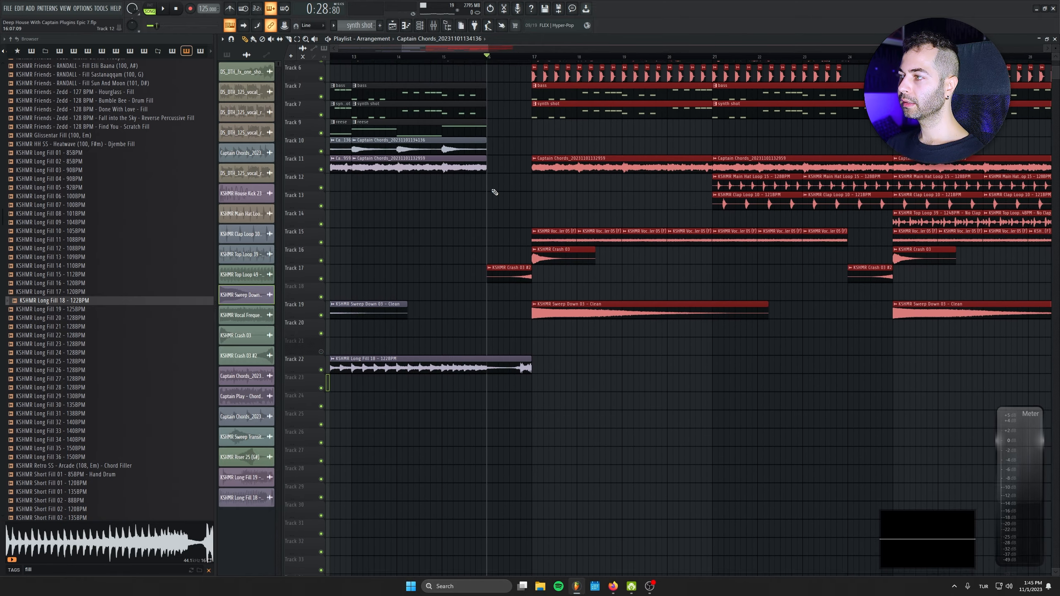
key("ctrl+s")
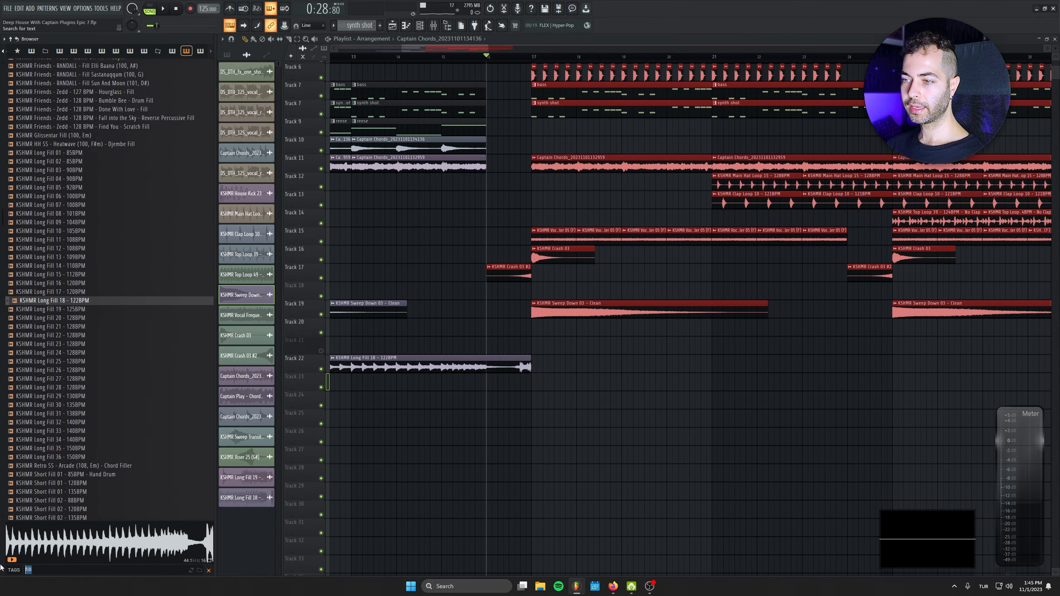
- Search the sample browser for "sub" and place KSHMR Sub Drop 17 (G#) on Track 23 from bar 16 to bar 17
scroll(63, 292, "down", 15)
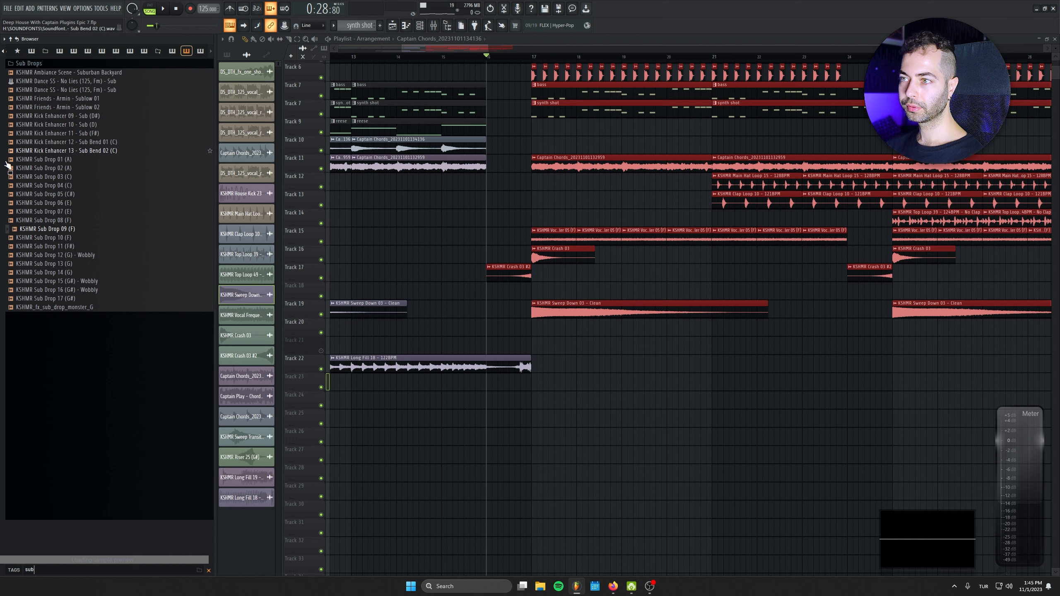
left_click(67, 220)
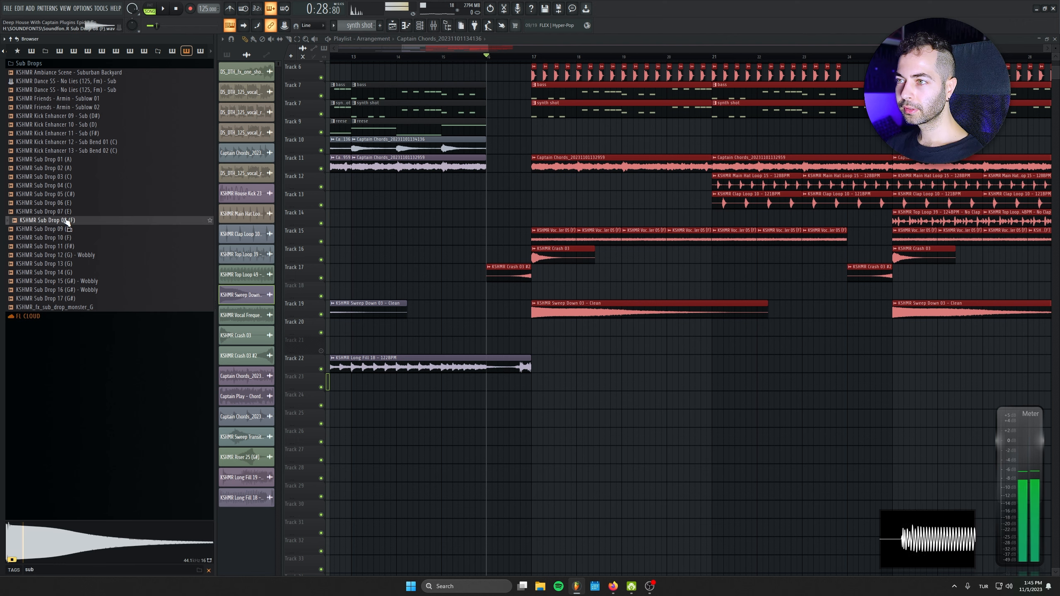
left_click(71, 298)
left_click_drag(72, 303, 532, 380)
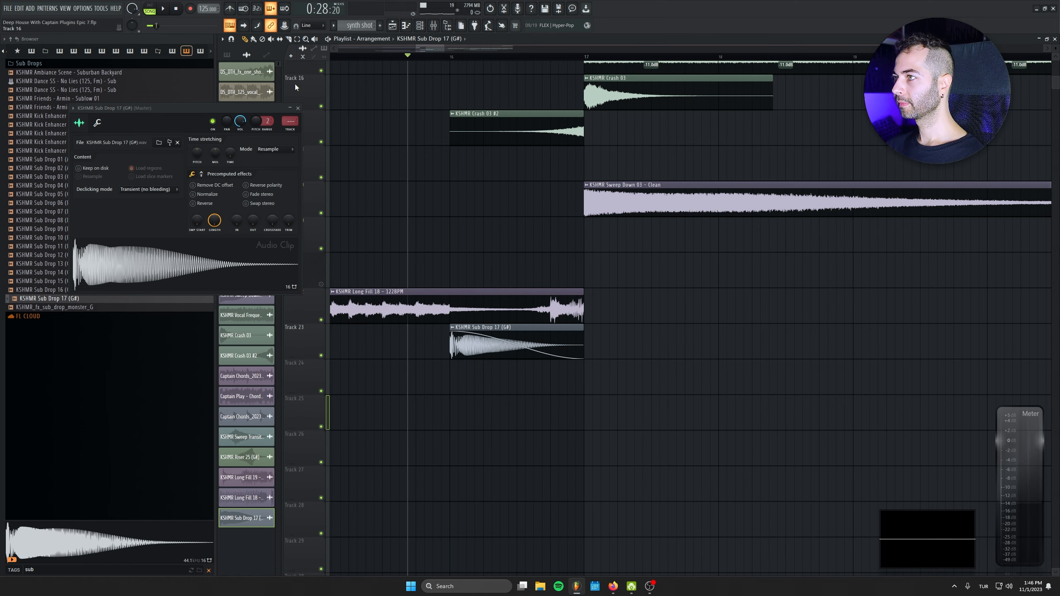
- Play the transition into the drop and set the sub drop's channel volume to 37%
key("space")
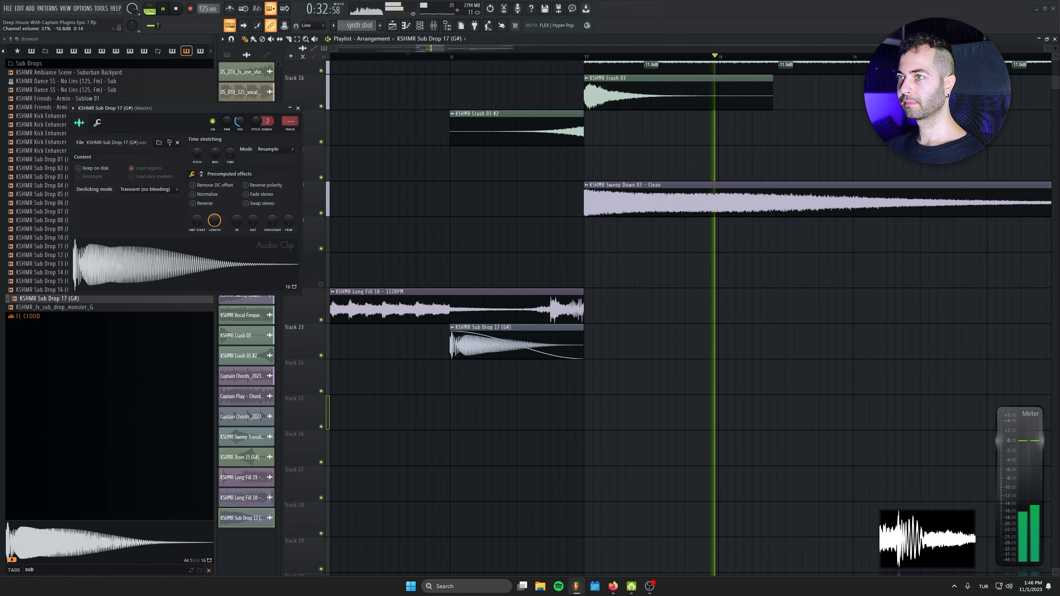
left_click(298, 108)
left_click_drag(428, 170, 871, 513)
key("space")
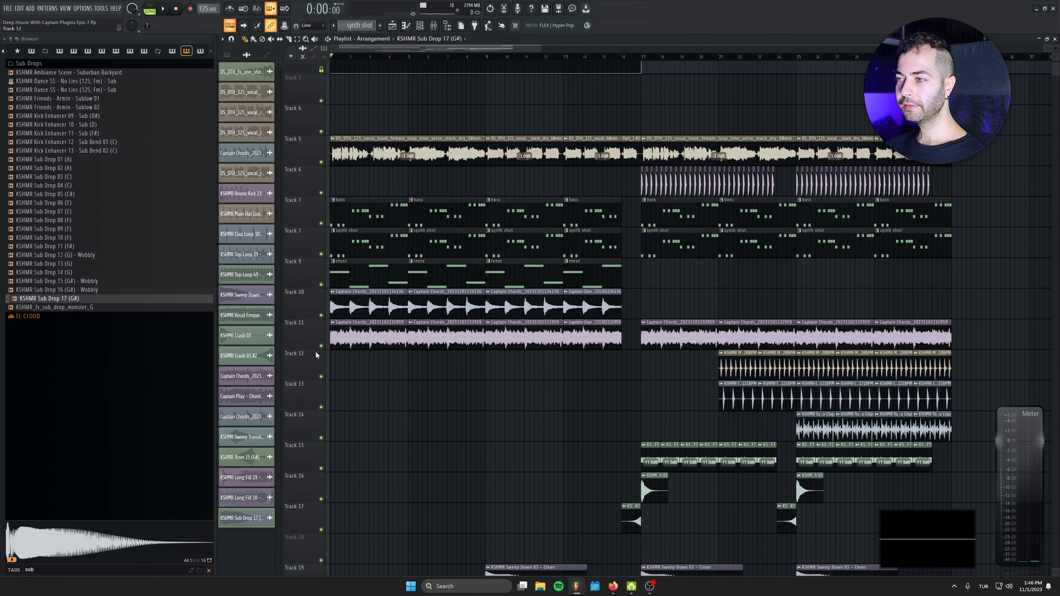
- Insert an empty playlist track directly below the Captain Chords clips on Track 11
right_click(316, 354)
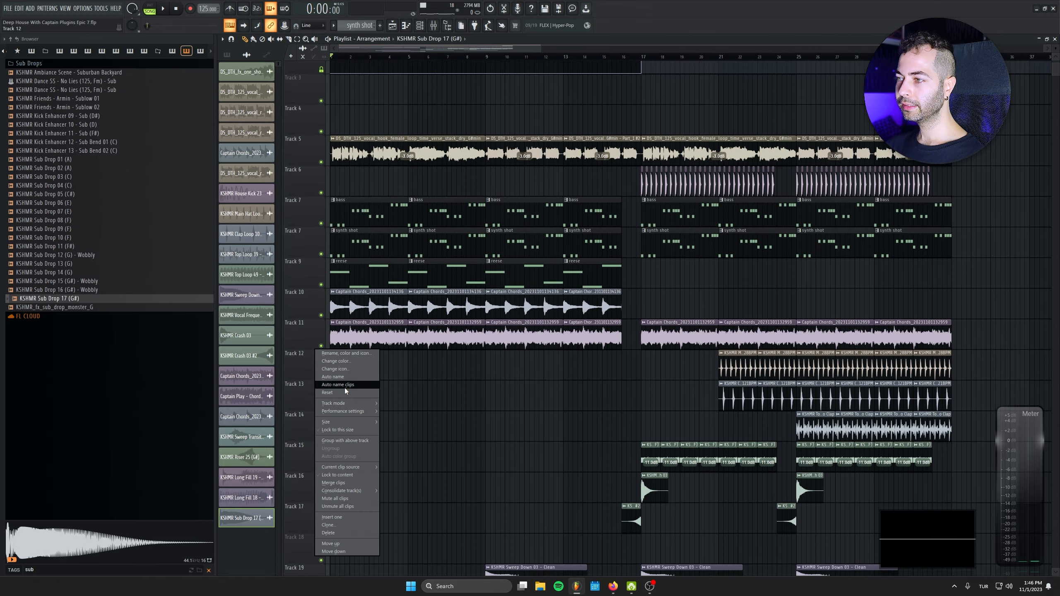
left_click(332, 517)
scroll(417, 292, "down", 1)
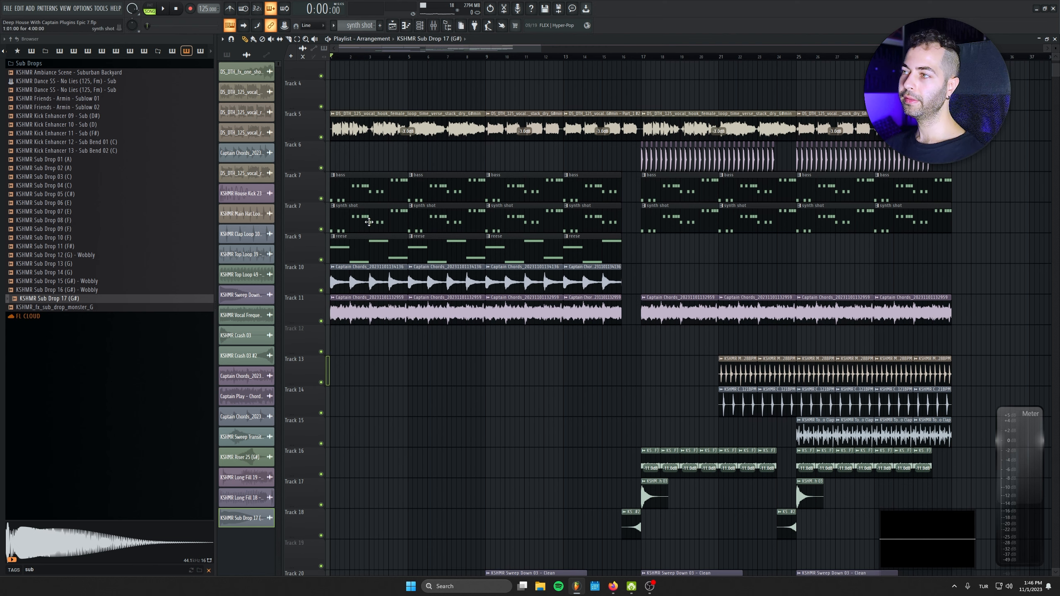
- Load FabFilter Simplon into the second effect slot of the Pads mixer insert used by the Track 11 chords
left_click(433, 27)
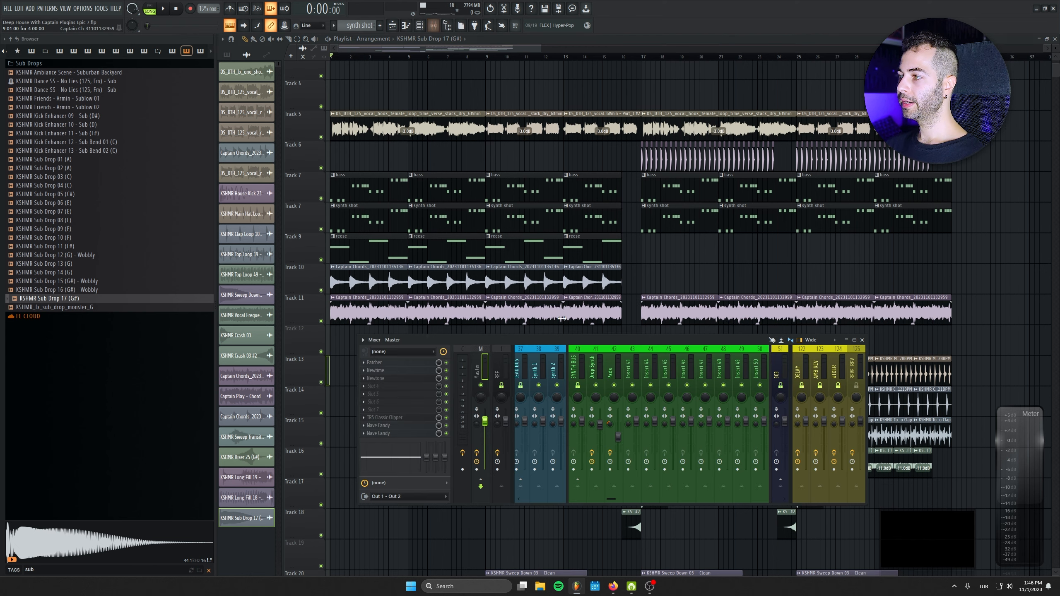
double_click(476, 322)
left_click(247, 79)
left_click(255, 64)
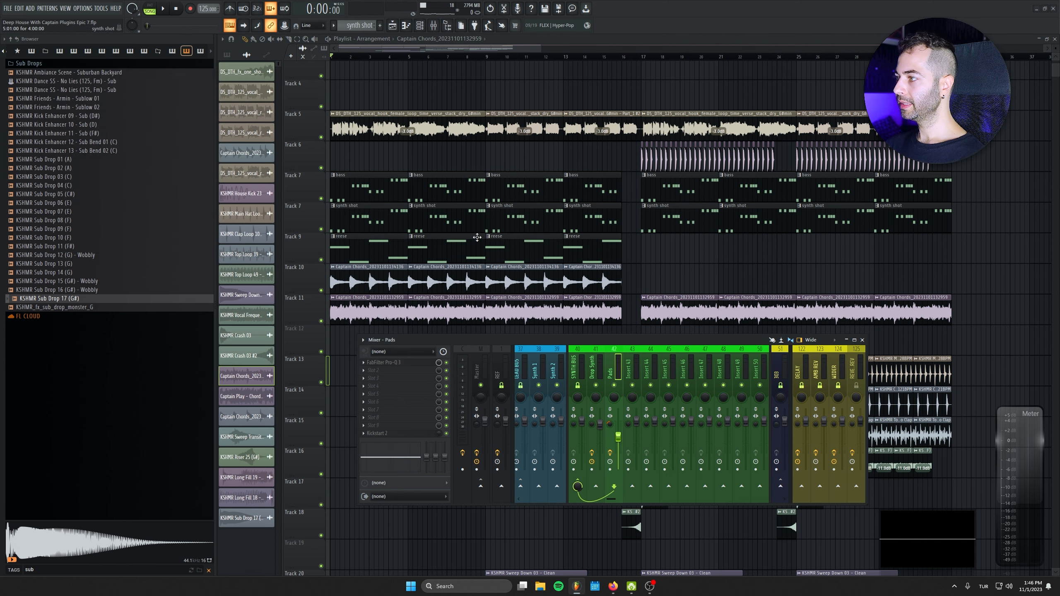
left_click(396, 374)
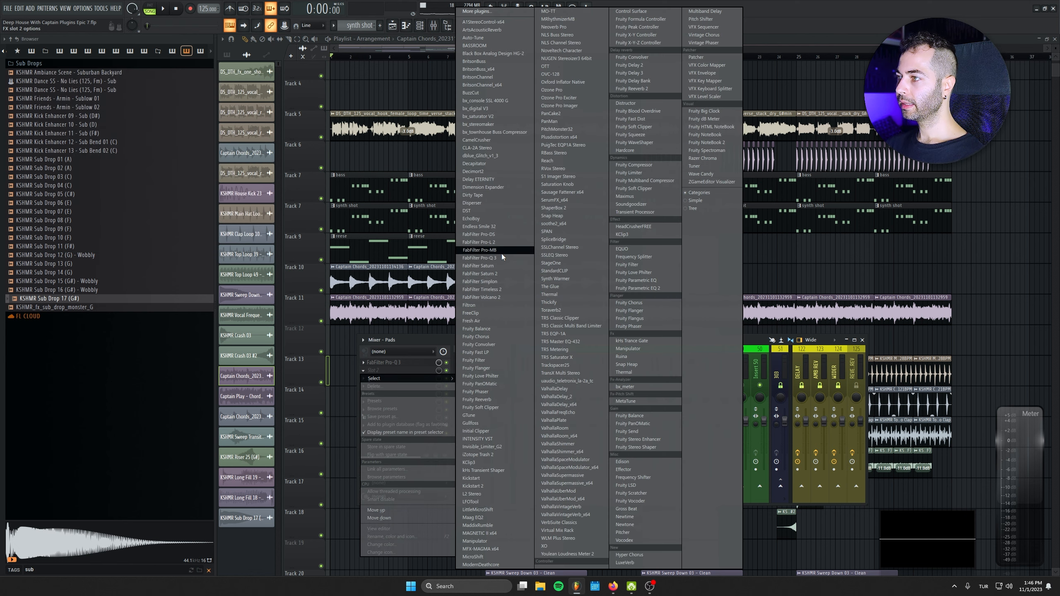
left_click(502, 282)
- Create an automation clip for Simplon's Filter 1 frequency on Track 12, rising steadily from its minimum at bar 1 to maximum at bar 9
right_click(230, 162)
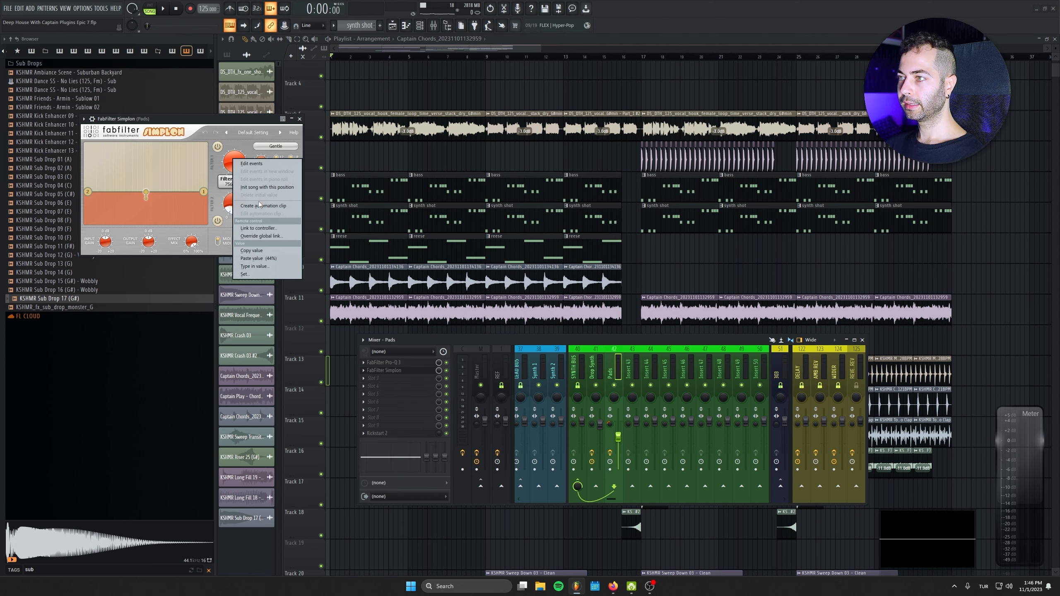
left_click(259, 204)
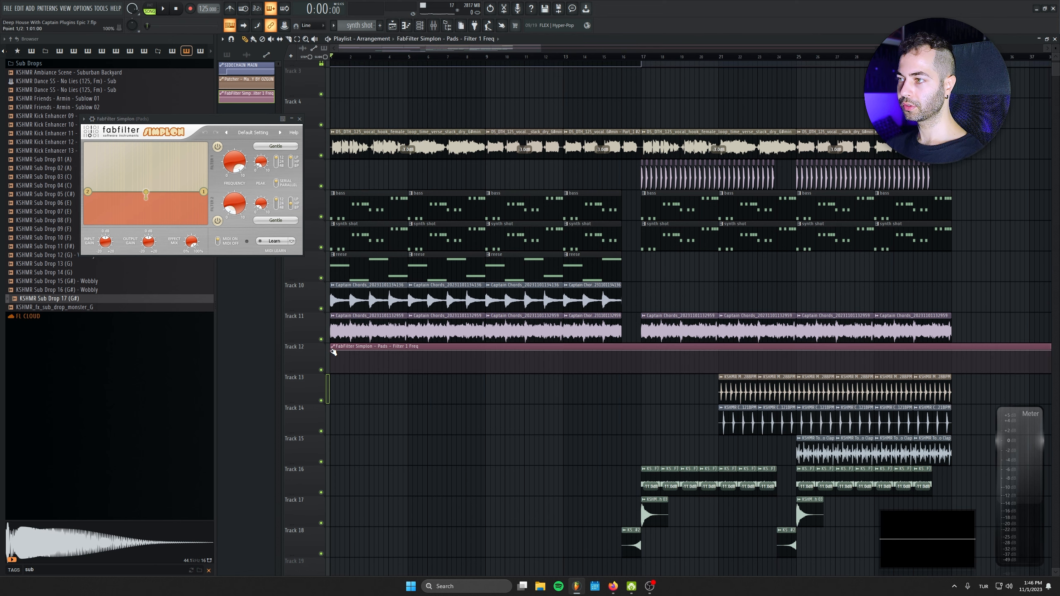
left_click_drag(333, 357, 331, 372)
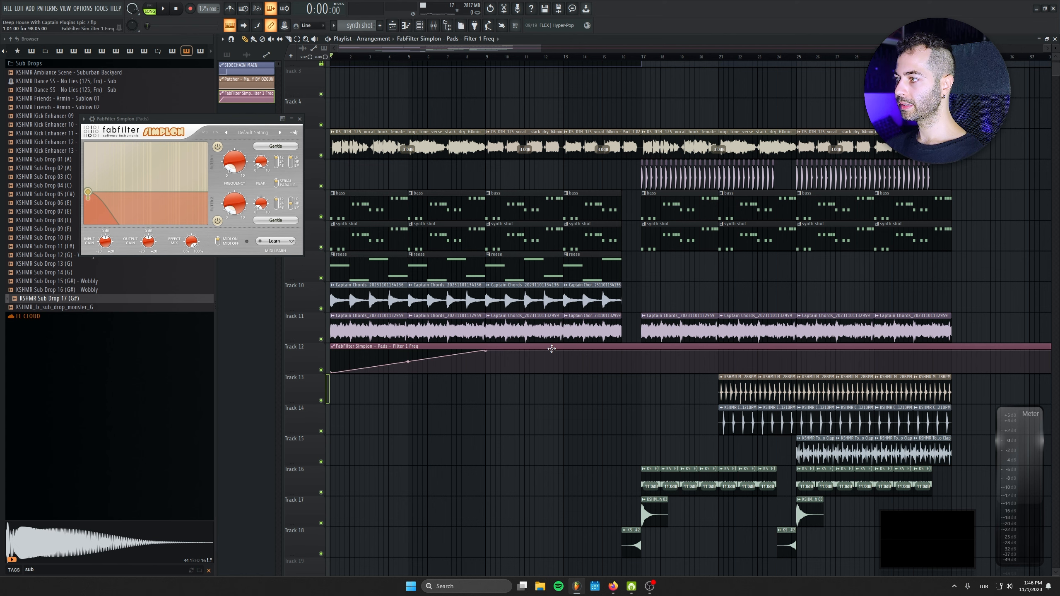
left_click(299, 118)
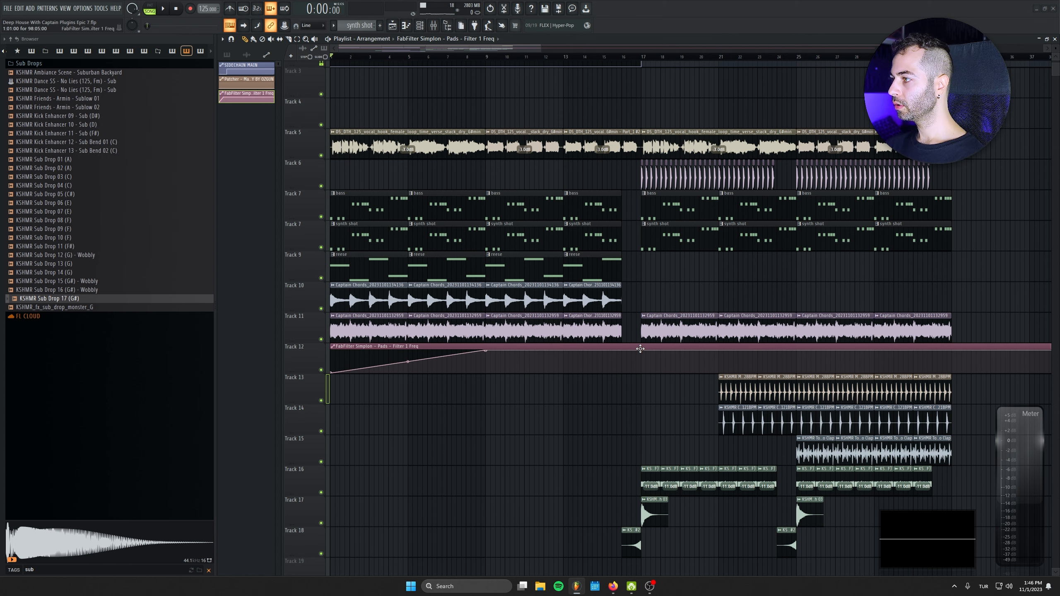
- Shape the master Patcher automation on Track 1 to rise from bar 9 to 46% at bar 16 and fall back at bar 17
scroll(457, 296, "up", 2)
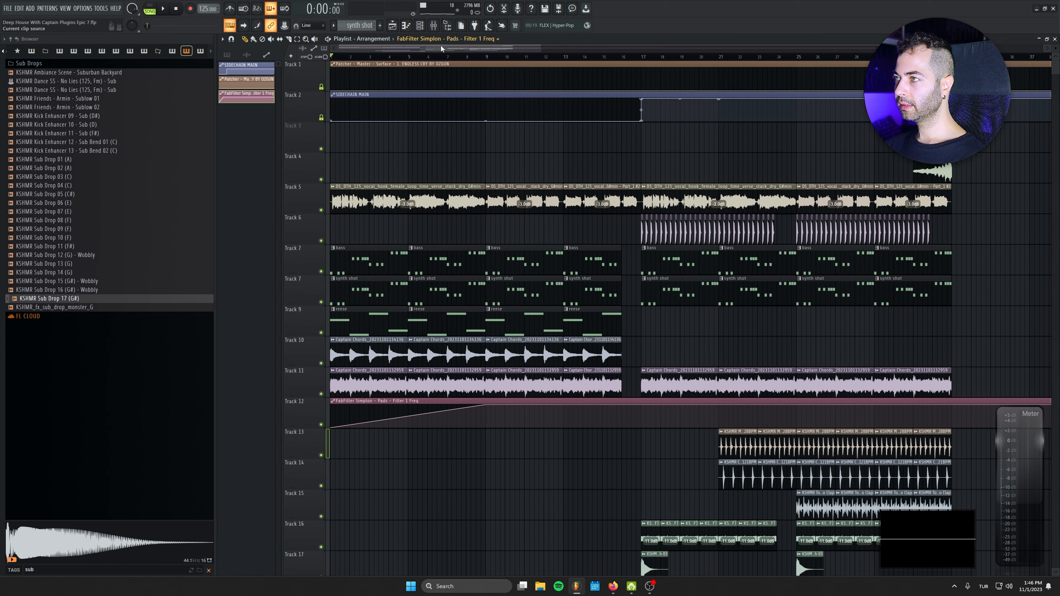
left_click_drag(588, 92, 622, 81)
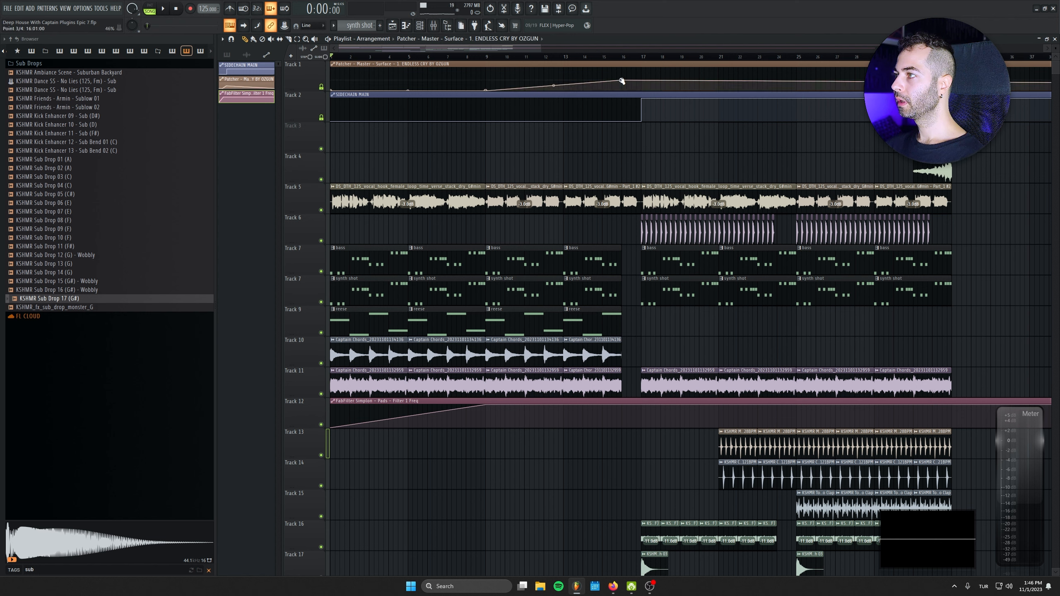
left_click(564, 61)
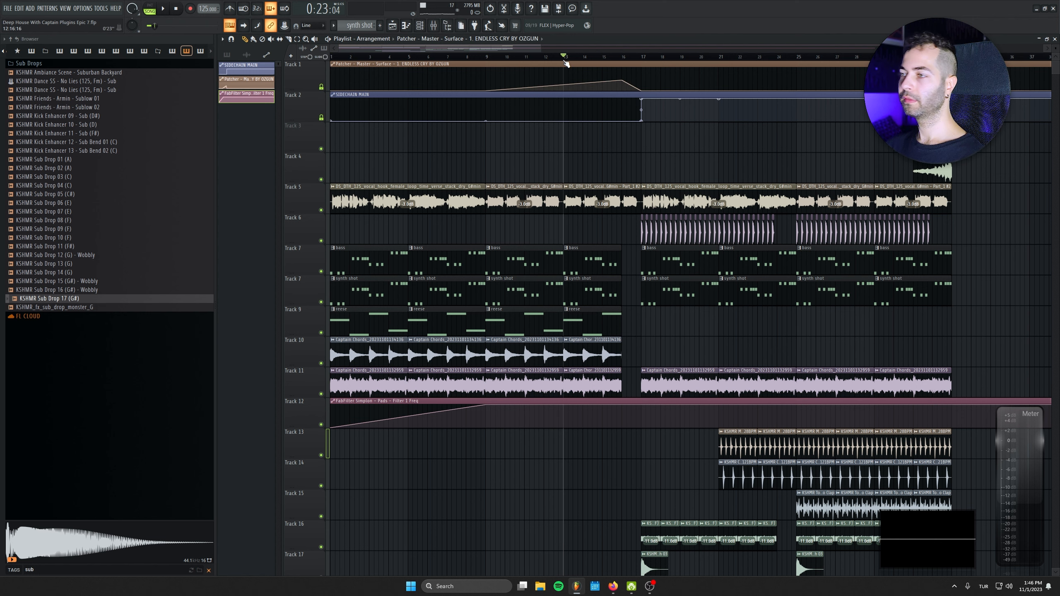
- Play the arrangement from bar 13 into the drop and save the project
key("space")
mouse_move(608, 60)
left_mouse_down()
mouse_move(588, 58)
mouse_move(622, 70)
mouse_move(632, 88)
left_mouse_up()
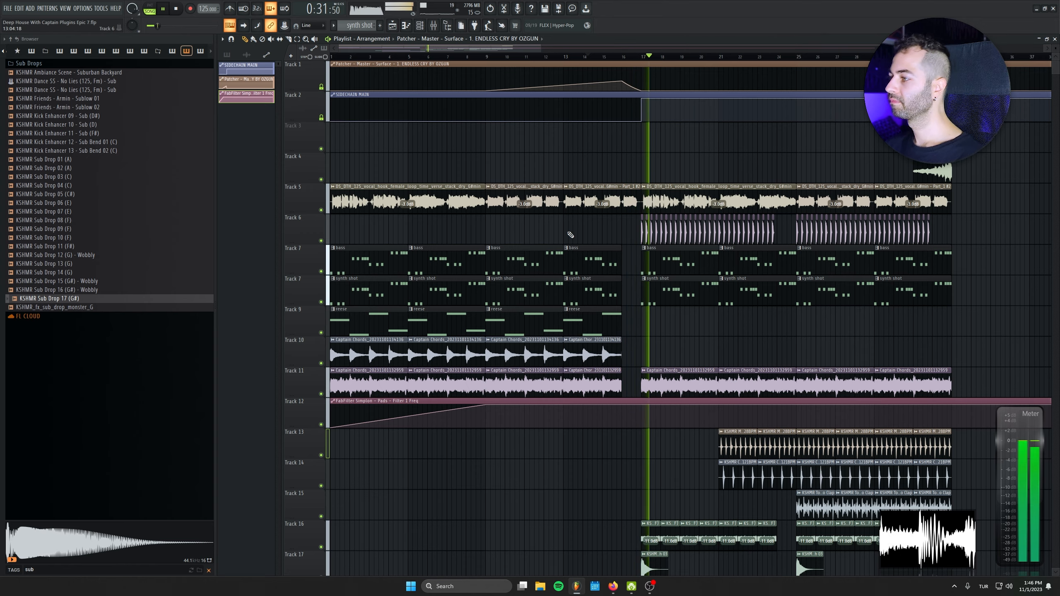
scroll(568, 233, "down", 2)
key("ctrl+s")
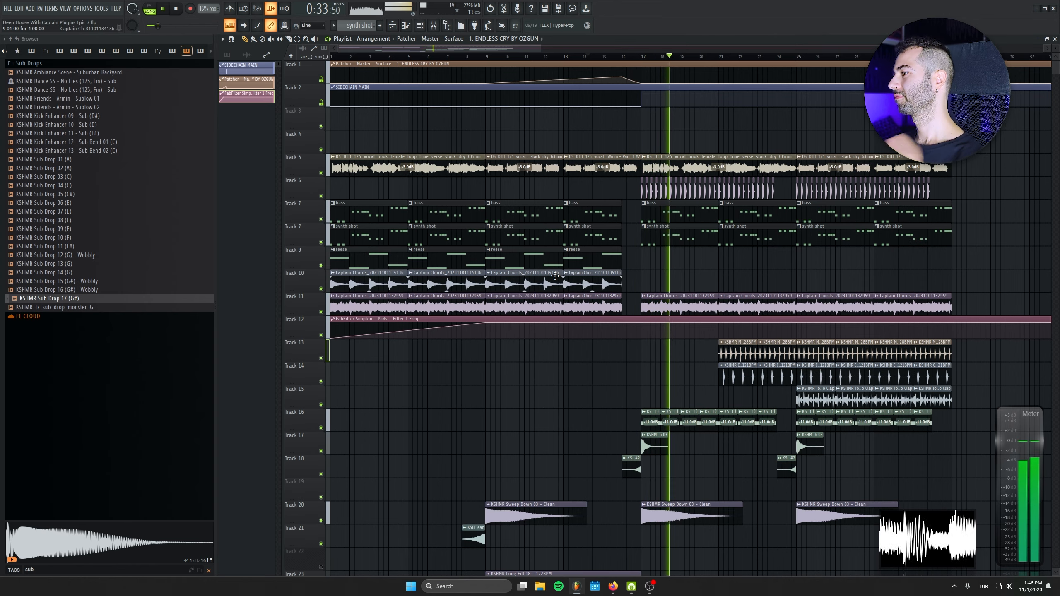
scroll(551, 272, "down", 2)
scroll(529, 336, "down", 1)
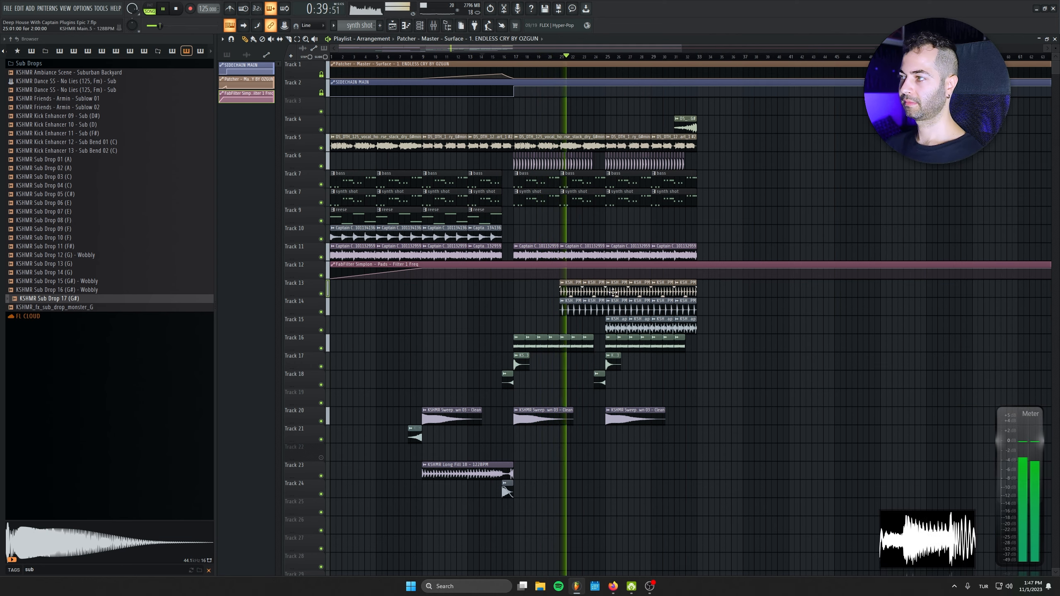
- Position the KSHMR Acoustic Fill 24 clip to lead into bar 21 and move the Short Fill 09 clip to bar 24 on Track 24
scroll(658, 308, "up", 2)
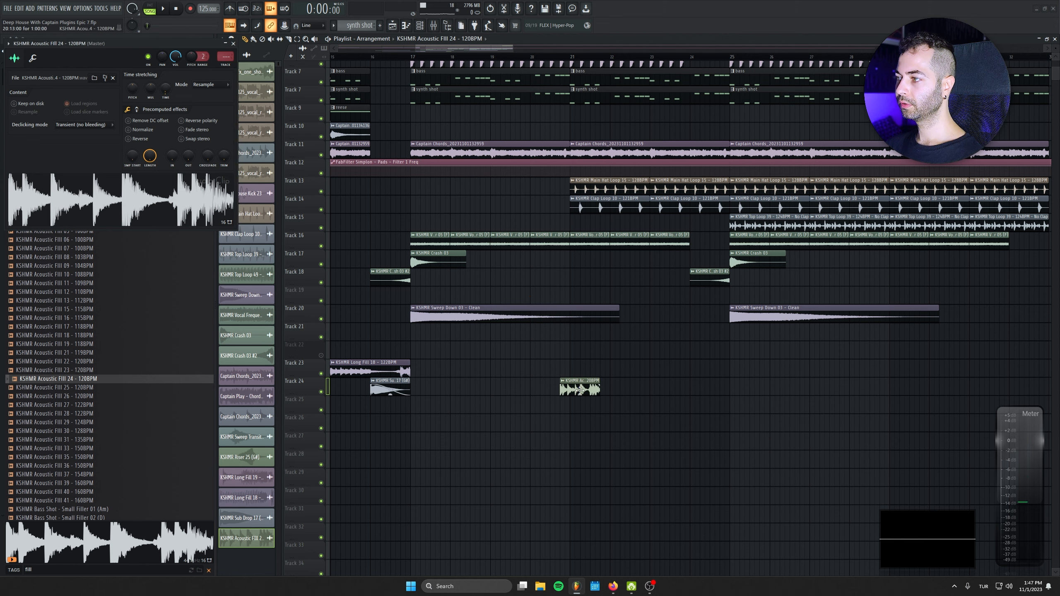
left_click_drag(552, 388, 547, 388)
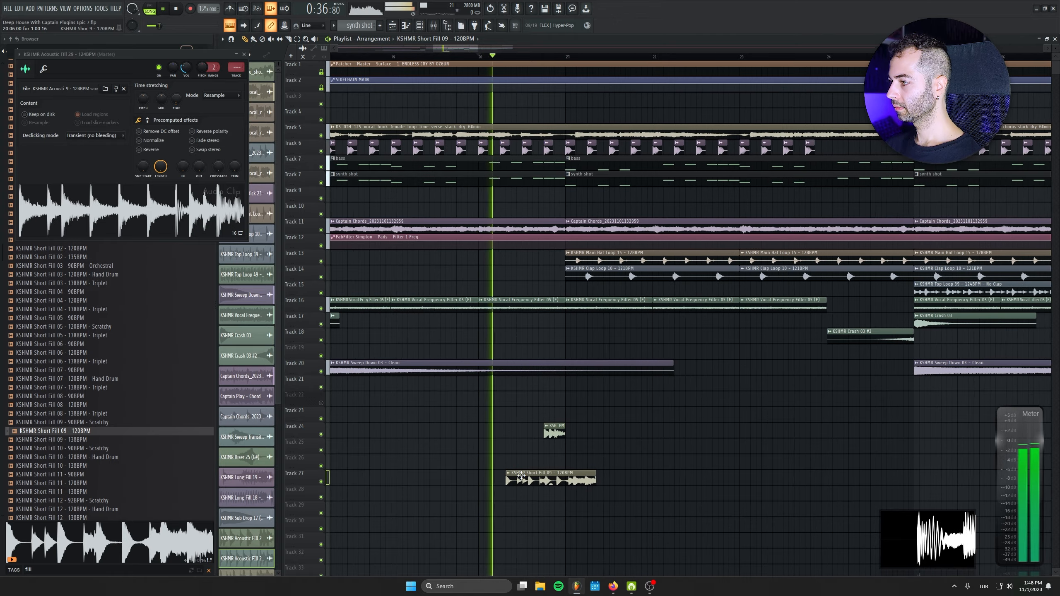
left_click_drag(521, 475, 842, 430)
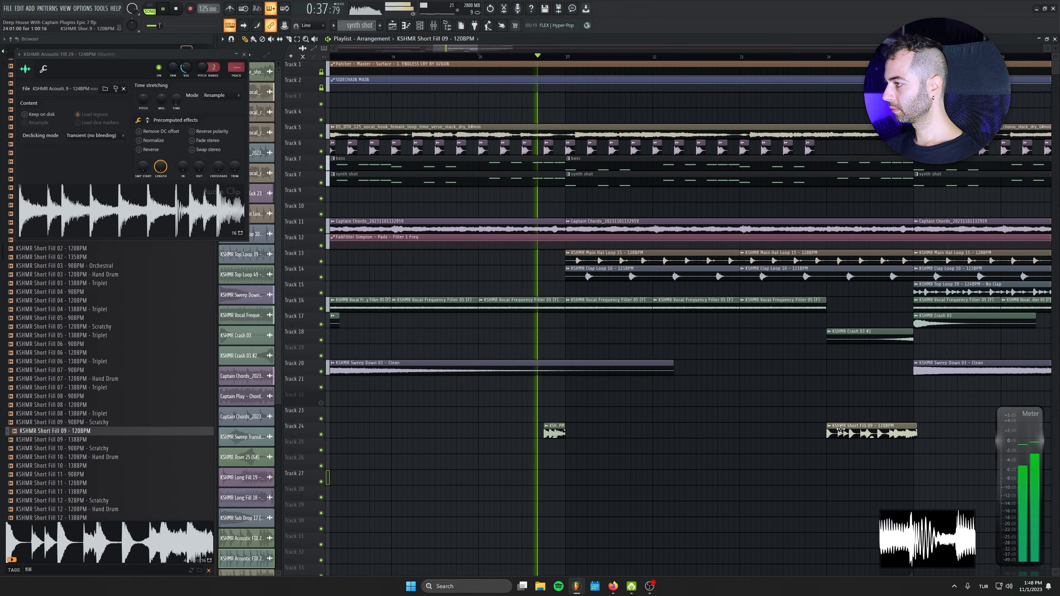
- Fit the KSHMR Short Fill 09 sample to the project tempo, using the estimated 120 BPM as its original tempo
right_click(190, 110)
left_click(208, 119)
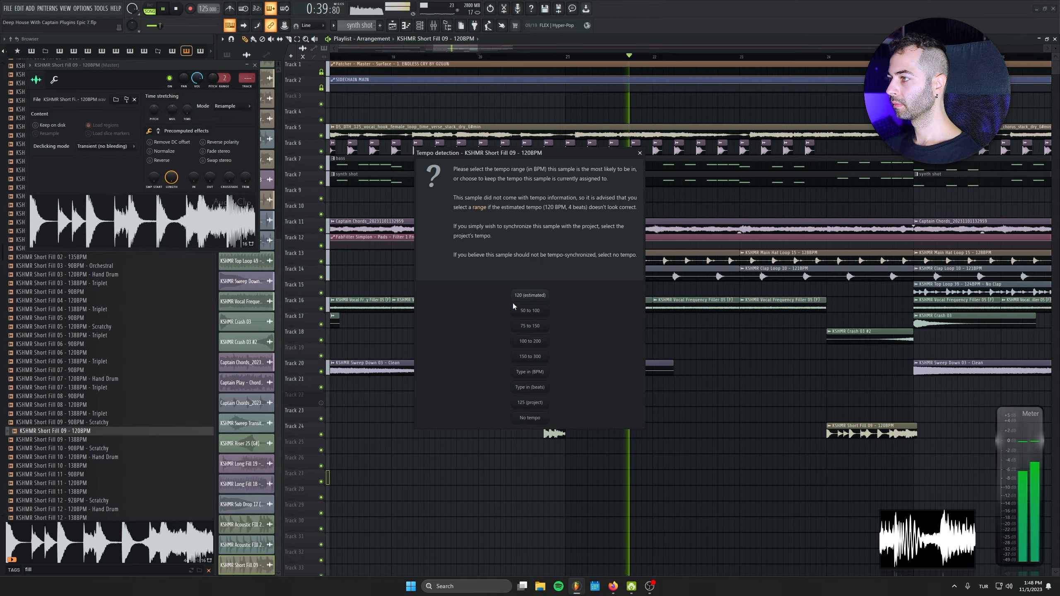
left_click(514, 302)
- Lower the KSHMR Short Fill 09 channel volume to about 49% while the track plays
scroll(597, 436, "up", 2)
scroll(597, 436, "up", 2)
left_click_drag(197, 79, 197, 89)
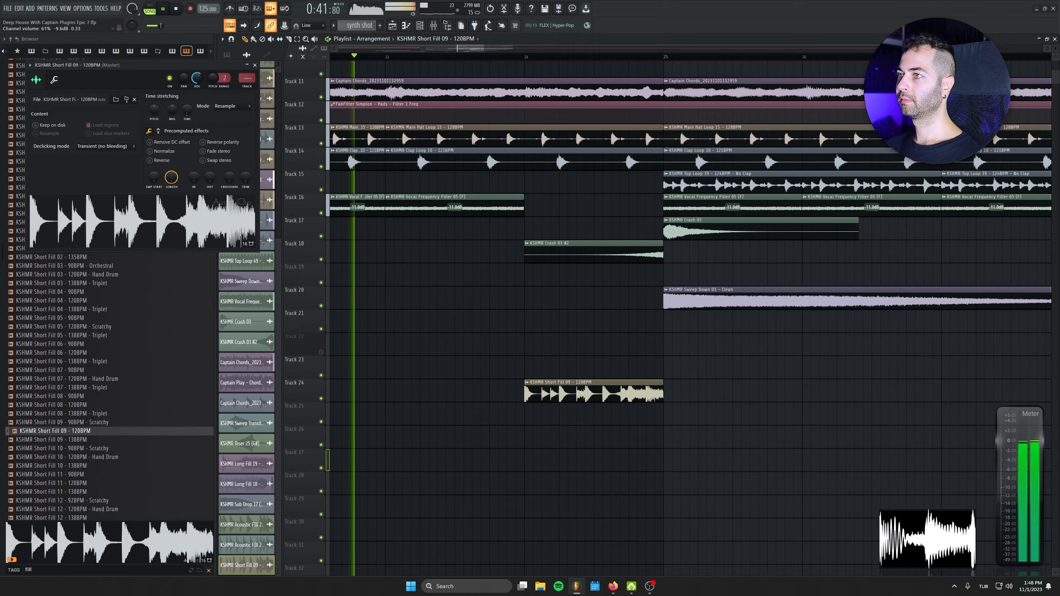
scroll(504, 452, "down", 3)
scroll(663, 438, "down", 3)
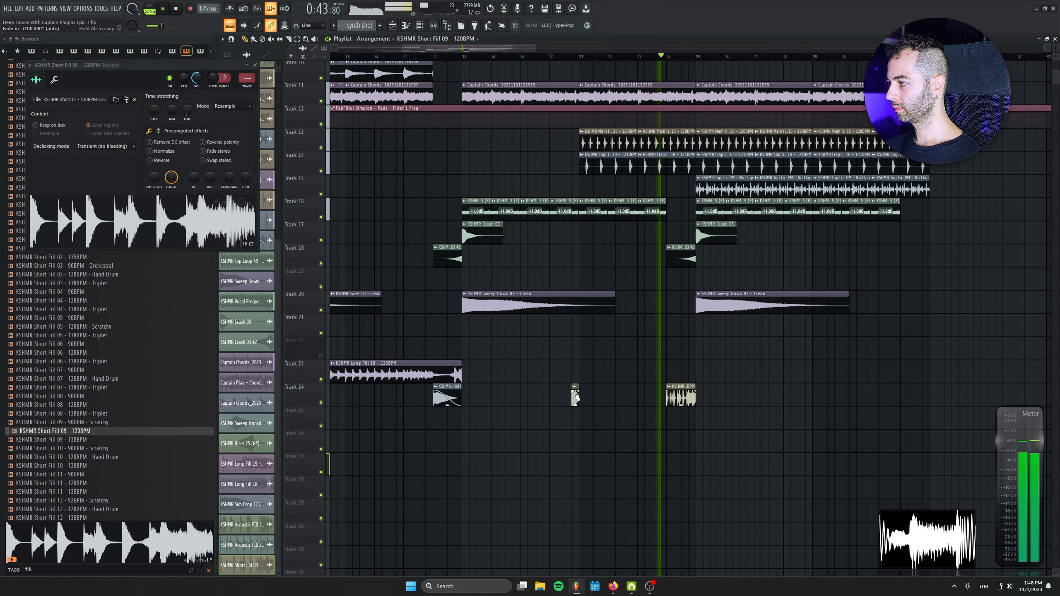
scroll(651, 433, "up", 2)
left_click_drag(393, 426, 351, 426)
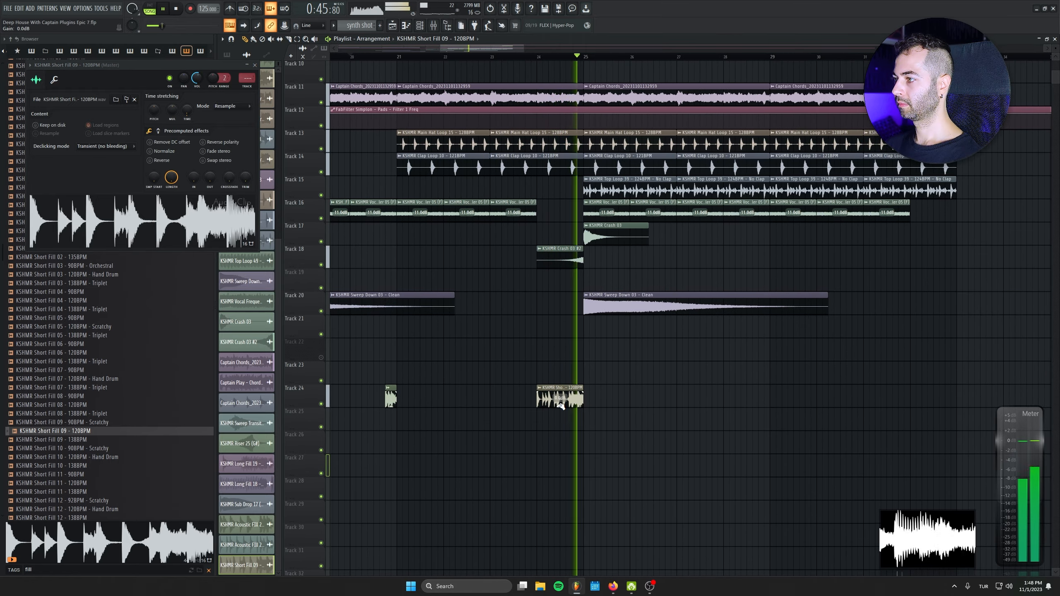
left_click_drag(197, 78, 197, 81)
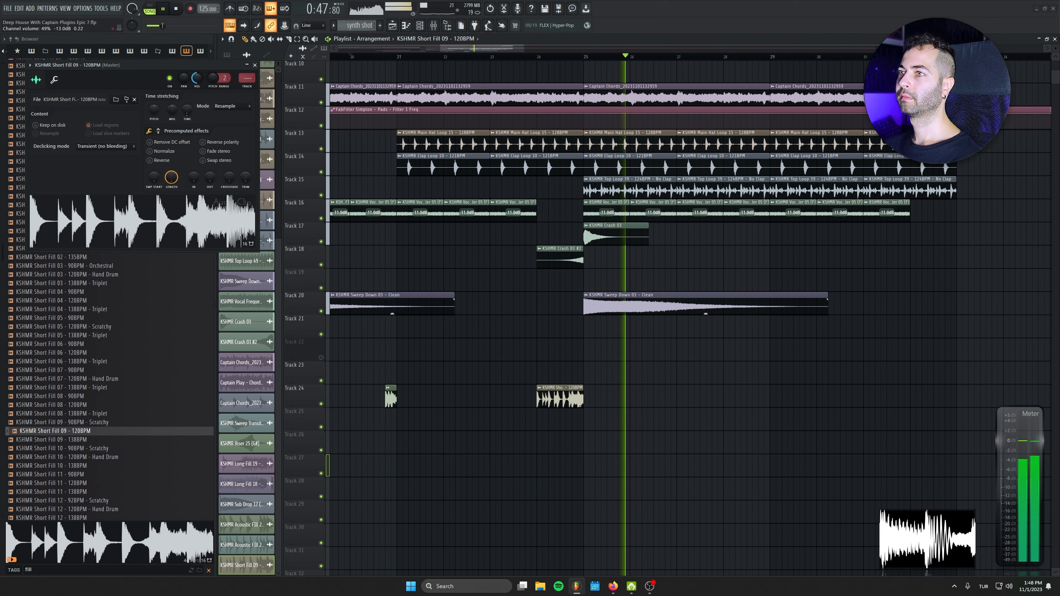
- Copy the short KSHMR Acoustic Fill 24 clip along Track 24 so that it ends at bar 29
left_click_drag(391, 399, 764, 403)
scroll(729, 435, "down", 2)
left_click_drag(728, 436, 680, 527)
scroll(730, 335, "up", 4)
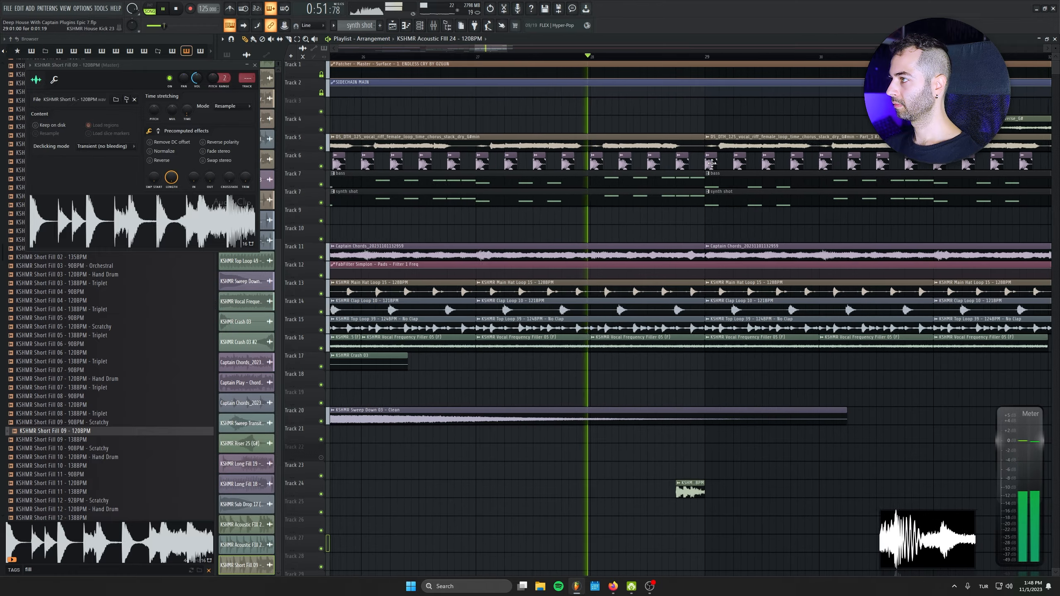
- Delete the kick hits on Track 6 just before bars 29 and 21, where the short acoustic fills play
right_click(686, 167)
scroll(537, 323, "left", 5)
scroll(537, 323, "left", 5)
scroll(497, 212, "down", 2)
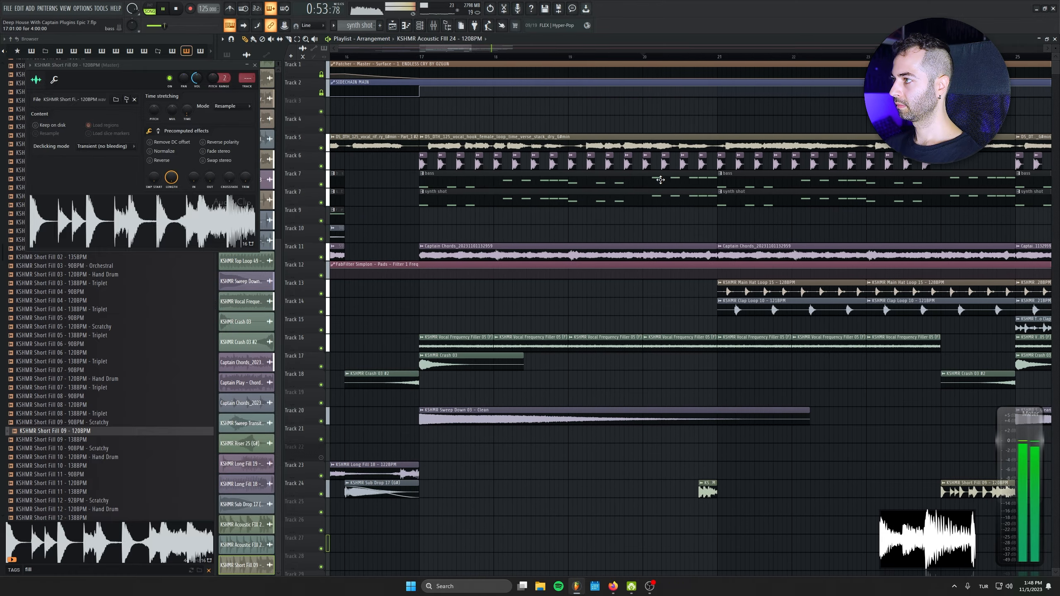
scroll(438, 310, "down", 3)
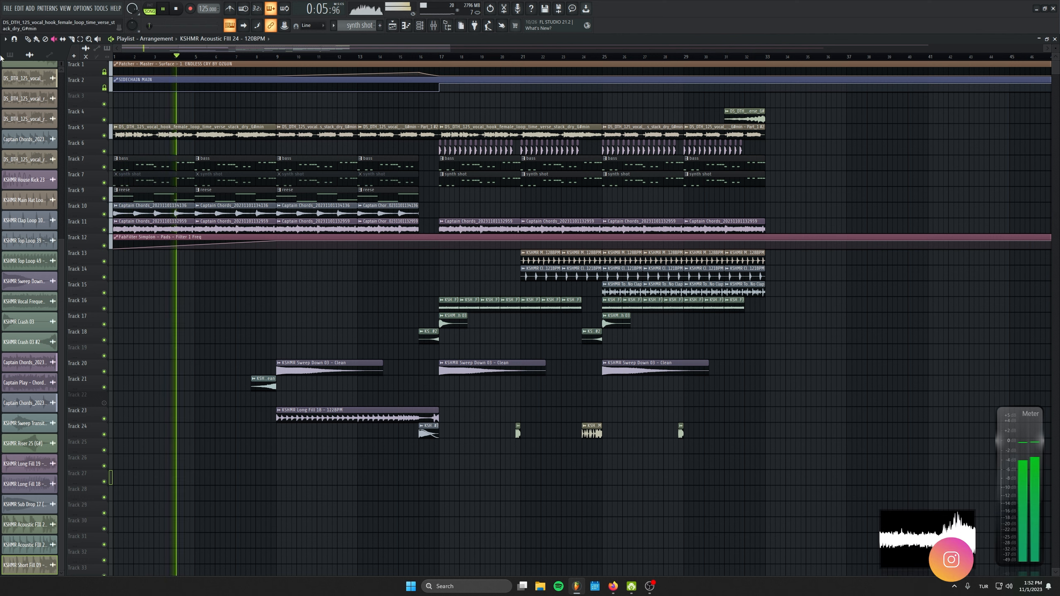
- Check the sample settings of the Captain Chords clip on Track 10 and save the project
left_click(217, 205)
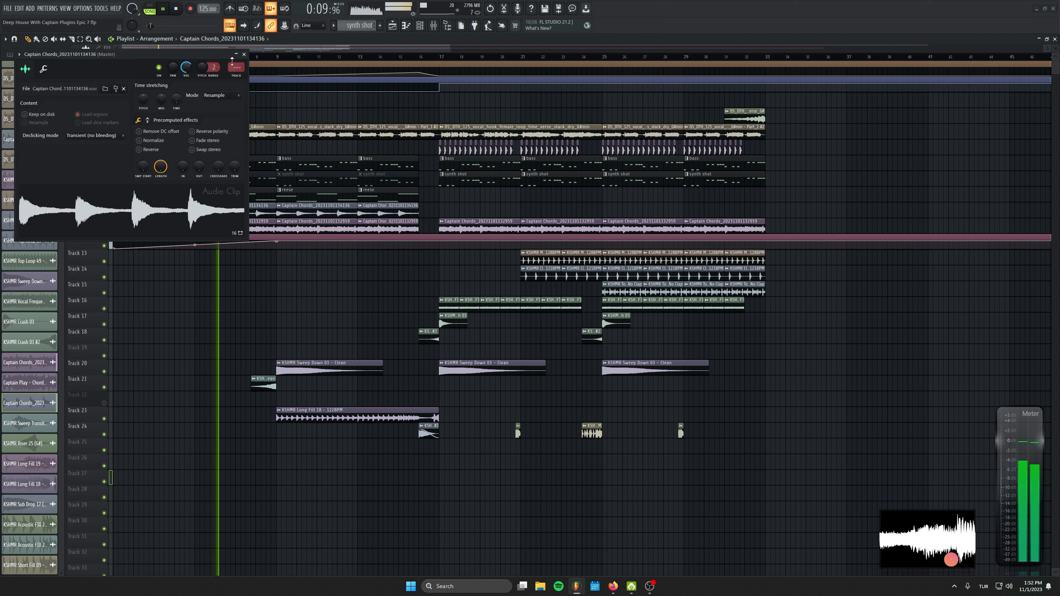
left_click(246, 55)
key("ctrl+s")
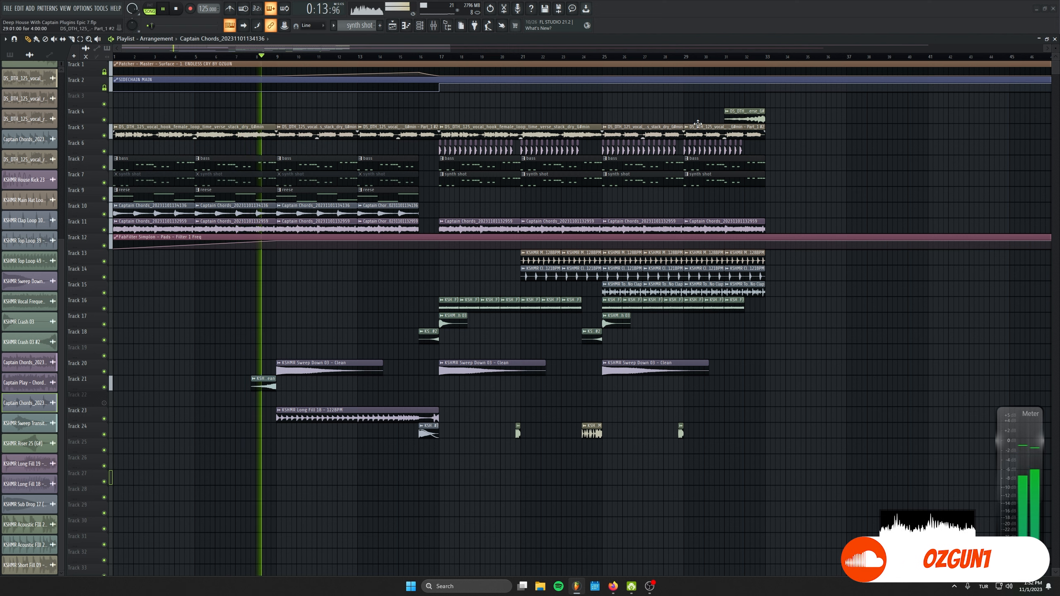
- Copy the reversed moon FX clip on Track 4 to bar 15, and give both clips a fade-in and about -2 dB gain
left_click_drag(739, 112, 413, 112, "shift")
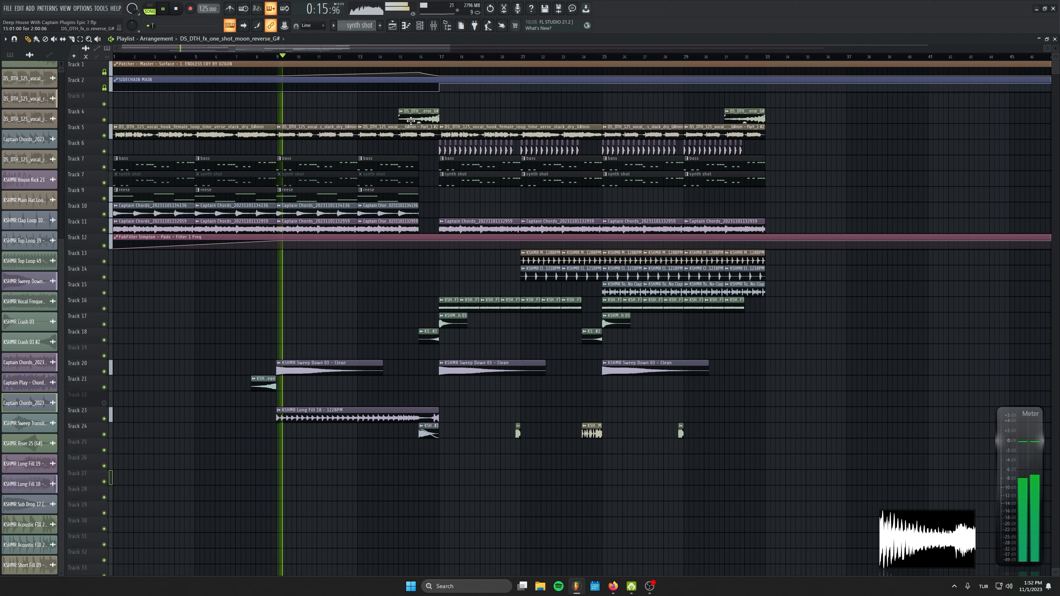
scroll(671, 92, "up", 4)
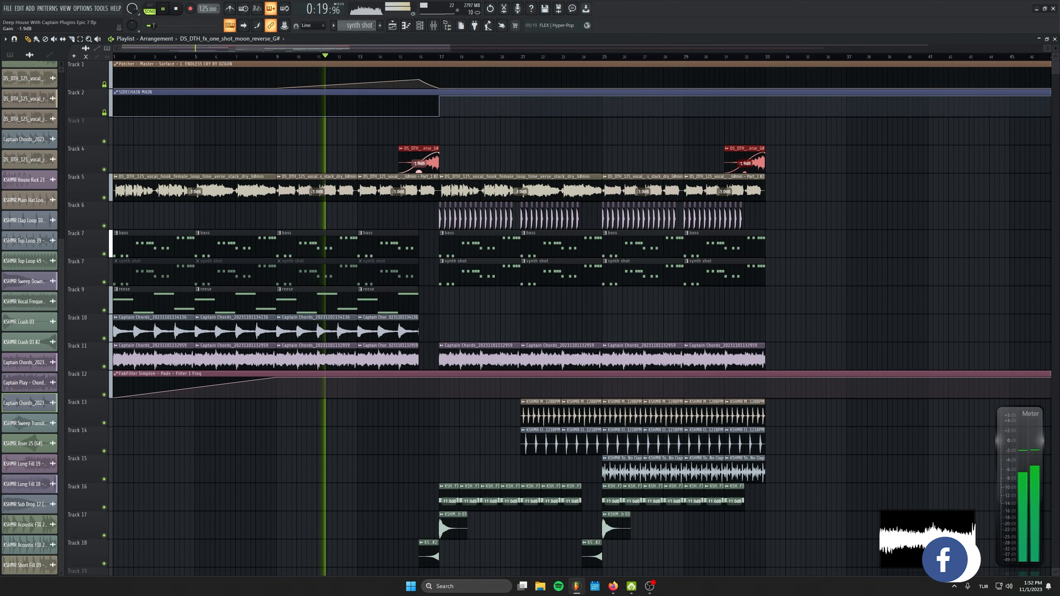
left_click(520, 152)
- Play the arrangement through the drop and place a reversed moon FX clip on Track 17 near bar 40
scroll(548, 209, "down", 4)
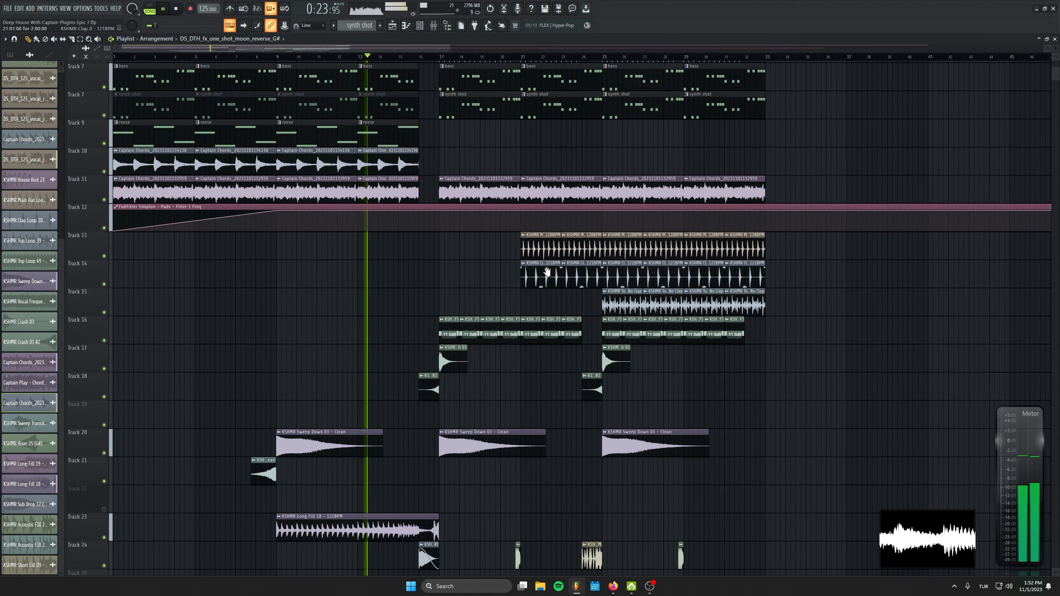
scroll(548, 281, "up", 4)
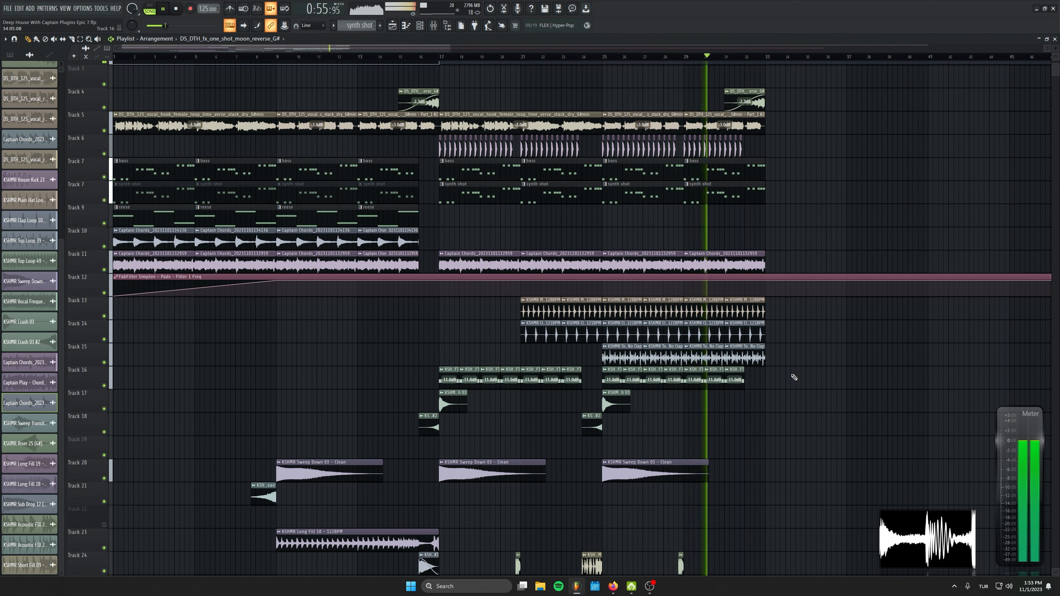
left_click(904, 413)
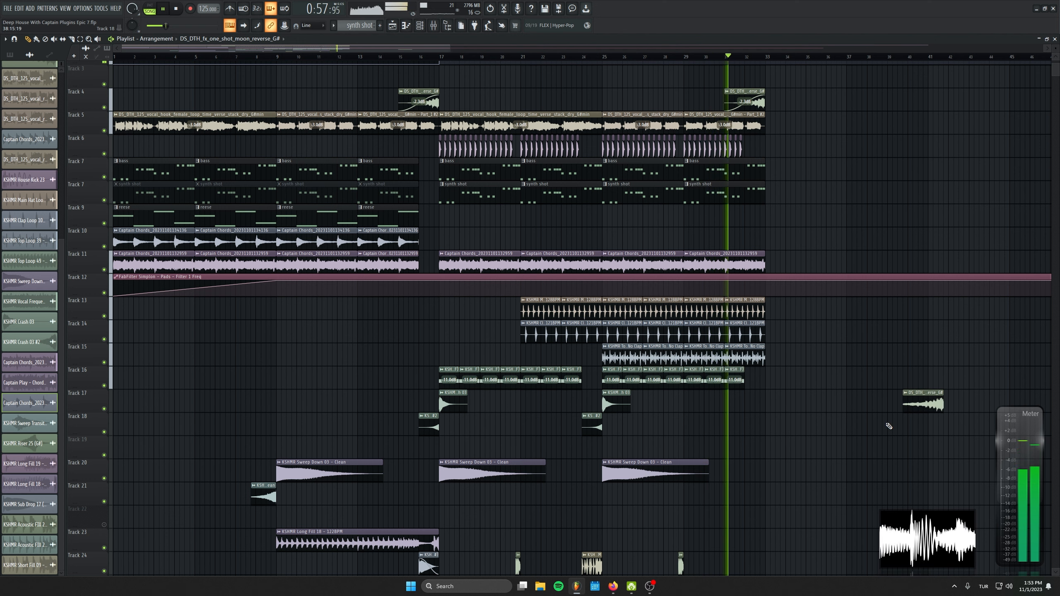